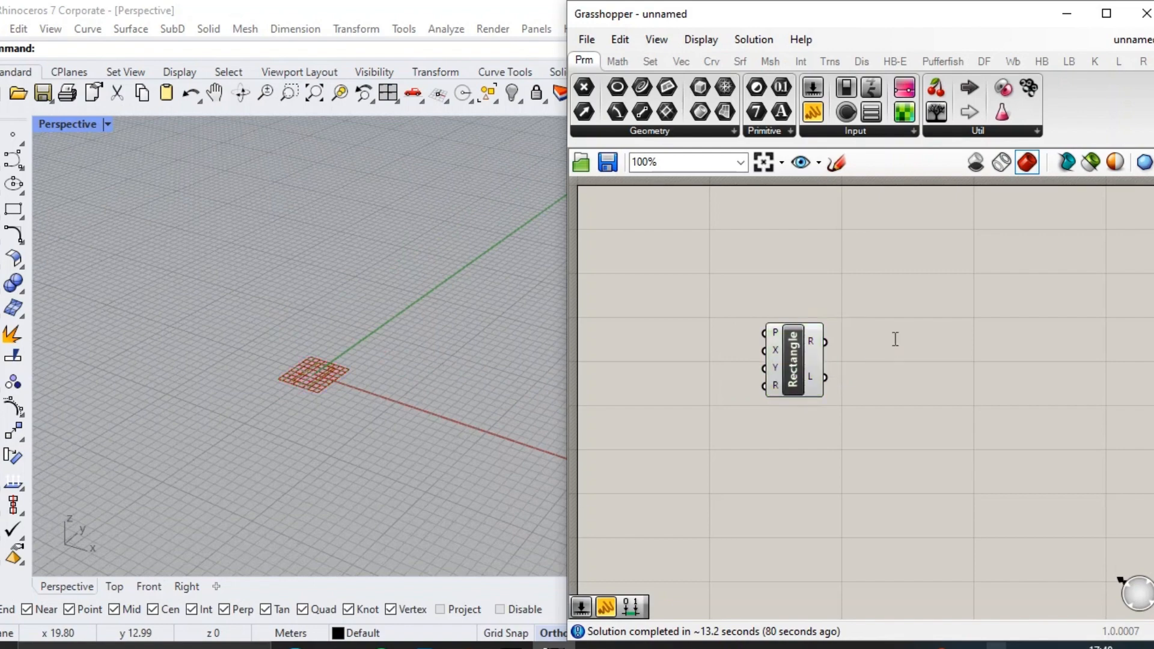
# Add a Deconstruct Brep component to the canvas beside the Rectangle component.
pyautogui.doubleClick(895, 339)
pyautogui.write('debrep')
pyautogui.click(871, 314)
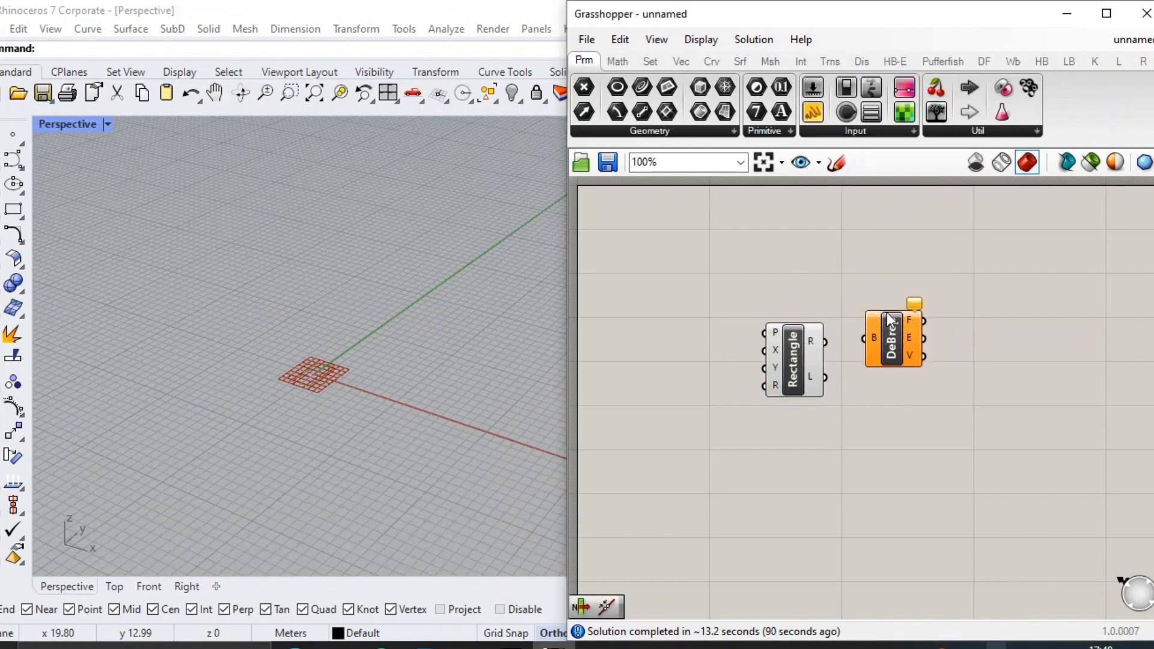
pyautogui.click(902, 354)
pyautogui.scroll(1, 827, 330)
# Show full names on the components and connect the Rectangle output to Deconstruct Brep's Brep input.
pyautogui.click(754, 39)
pyautogui.click(754, 39)
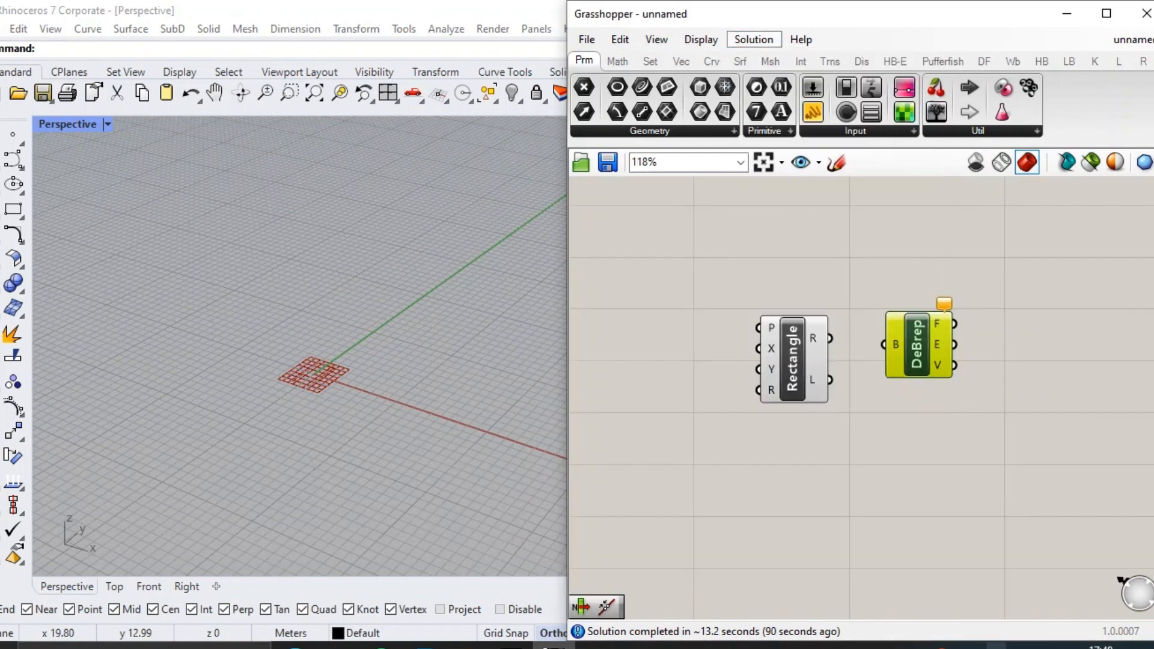
pyautogui.click(701, 39)
pyautogui.click(776, 103)
pyautogui.moveTo(948, 341); pyautogui.dragTo(1045, 306)
pyautogui.moveTo(885, 351); pyautogui.dragTo(976, 351, button='right')
# Create a number slider of 12 and connect it to the rectangle's X Size and Y Size.
pyautogui.doubleClick(785, 366)
pyautogui.write('12')
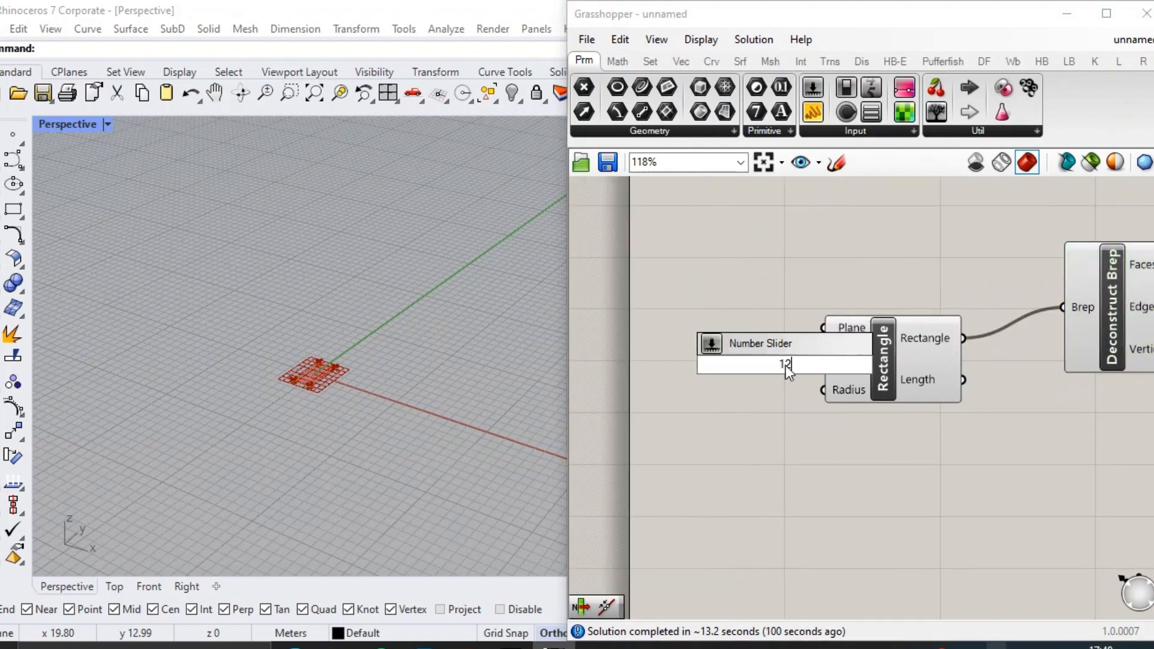
pyautogui.press('Return')
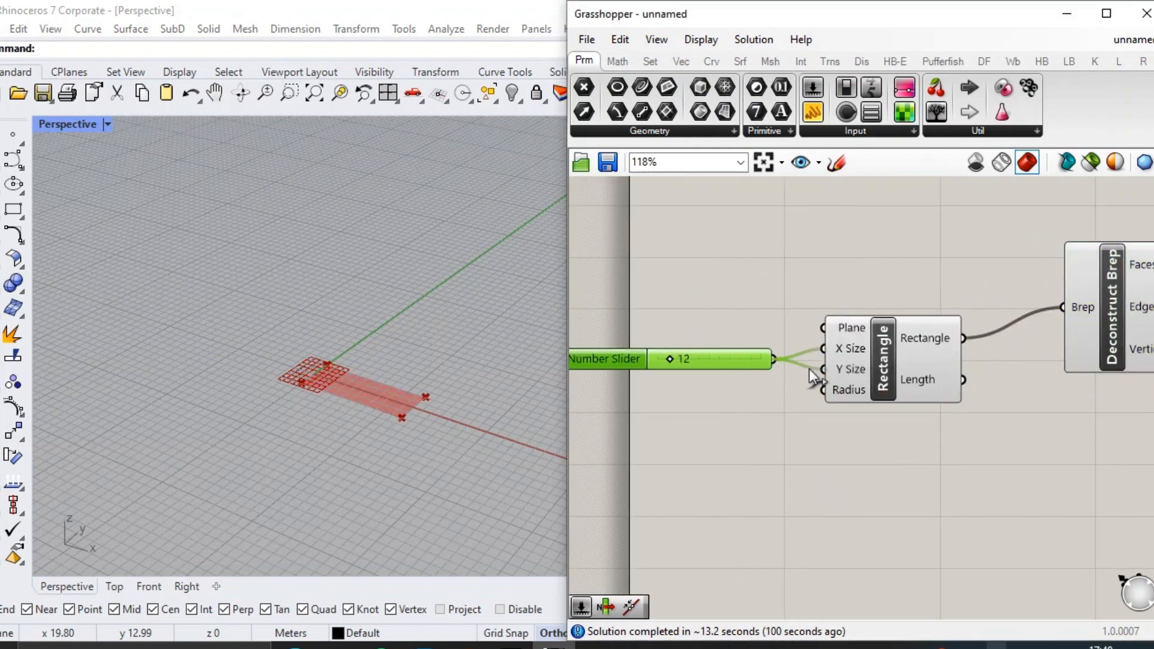
pyautogui.moveTo(809, 369); pyautogui.dragTo(823, 369)
pyautogui.scroll(-2, 770, 366)
pyautogui.scroll(5, 429, 364)
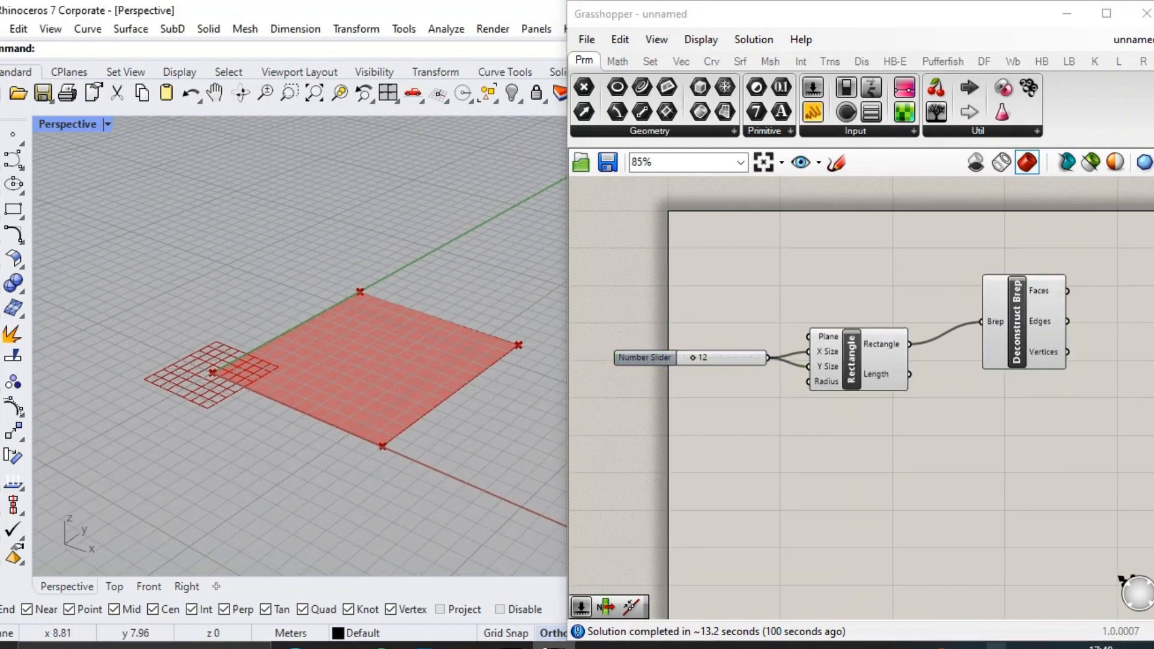
# Add a List Item component and place it above and beyond Deconstruct Brep.
pyautogui.scroll(-4, 855, 250)
pyautogui.scroll(5, 1037, 309)
pyautogui.doubleClick(969, 315)
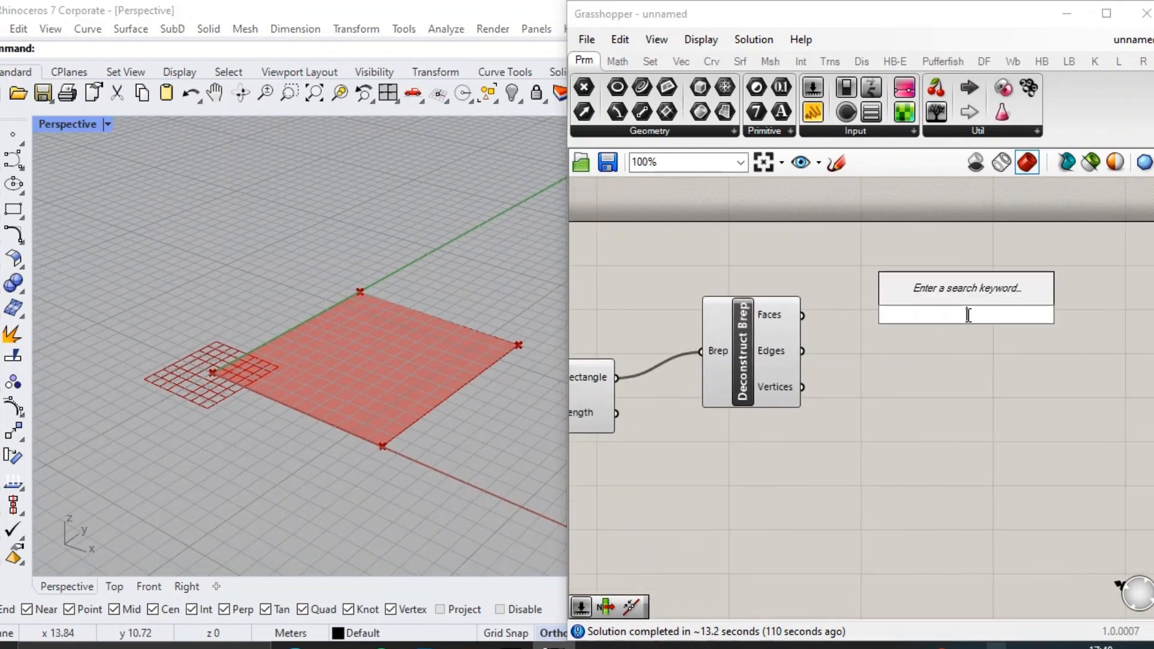
pyautogui.write('list i')
pyautogui.press('Return')
pyautogui.moveTo(969, 314); pyautogui.dragTo(939, 250)
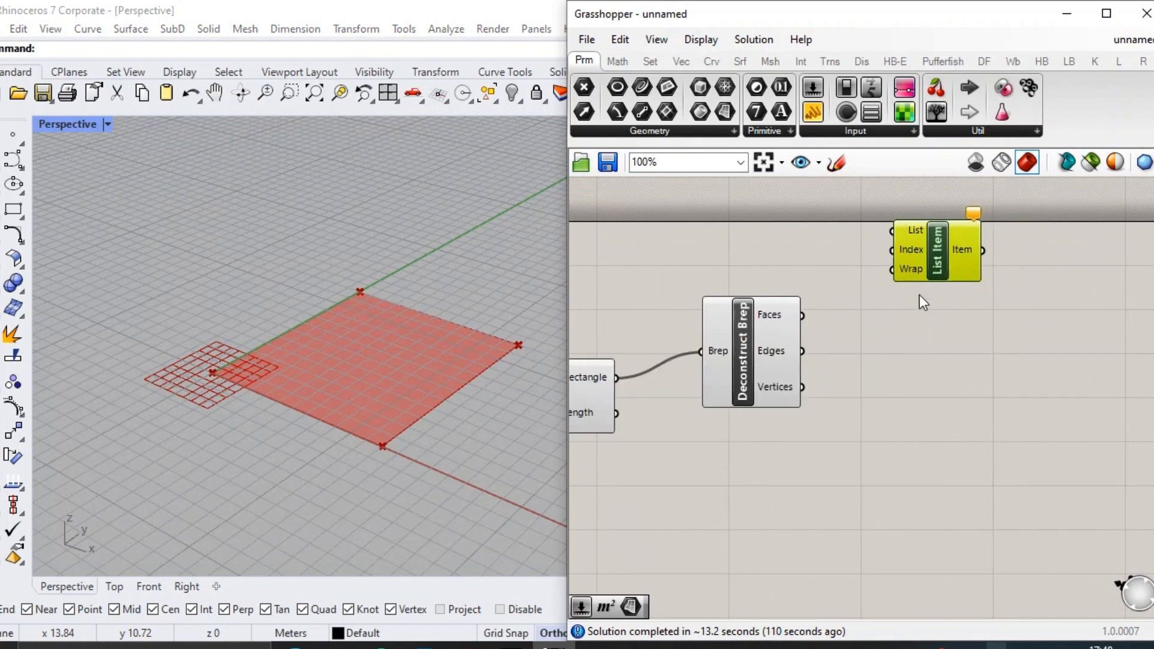
# Duplicate List Item into a column of four, each with the Edges output feeding its List input.
pyautogui.moveTo(938, 266); pyautogui.dragTo(959, 550)
pyautogui.hotkey('ctrl', 'c')
pyautogui.hotkey('ctrl', 'v')
pyautogui.hotkey('ctrl', 'c')
pyautogui.hotkey('ctrl', 'v')
pyautogui.hotkey('ctrl', 'c')
pyautogui.hotkey('ctrl', 'v')
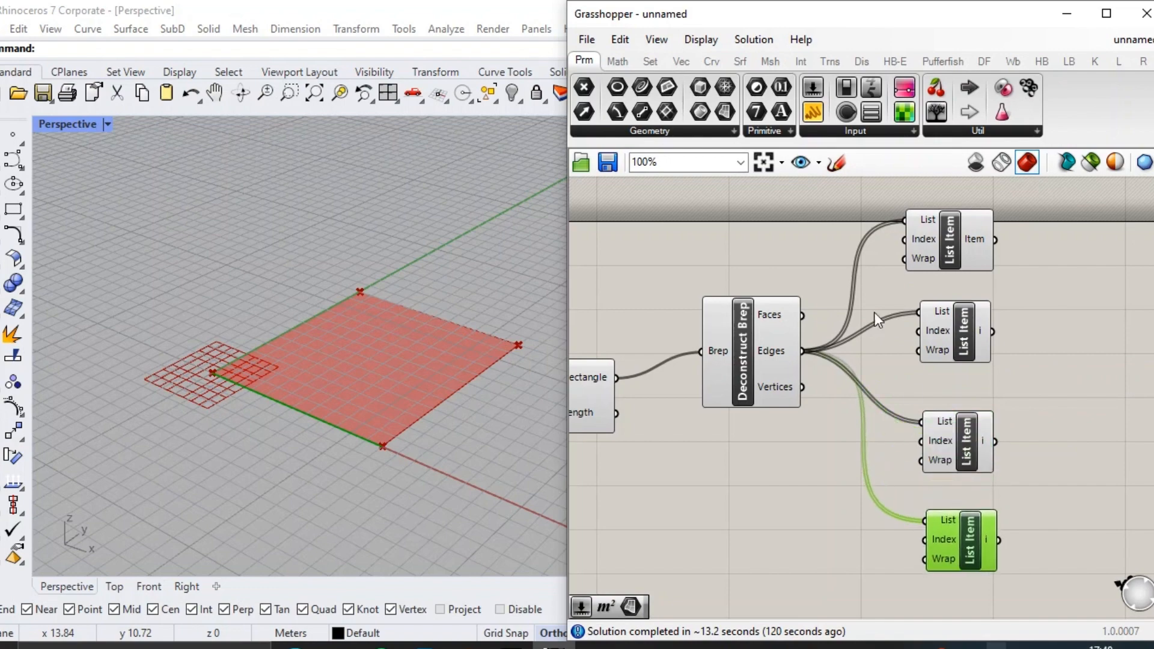
# Add a panel containing 0 near the first List Item.
pyautogui.click(816, 116)
pyautogui.click(803, 230)
pyautogui.doubleClick(807, 229)
pyautogui.write('0')
pyautogui.click(726, 252)
pyautogui.click(860, 194)
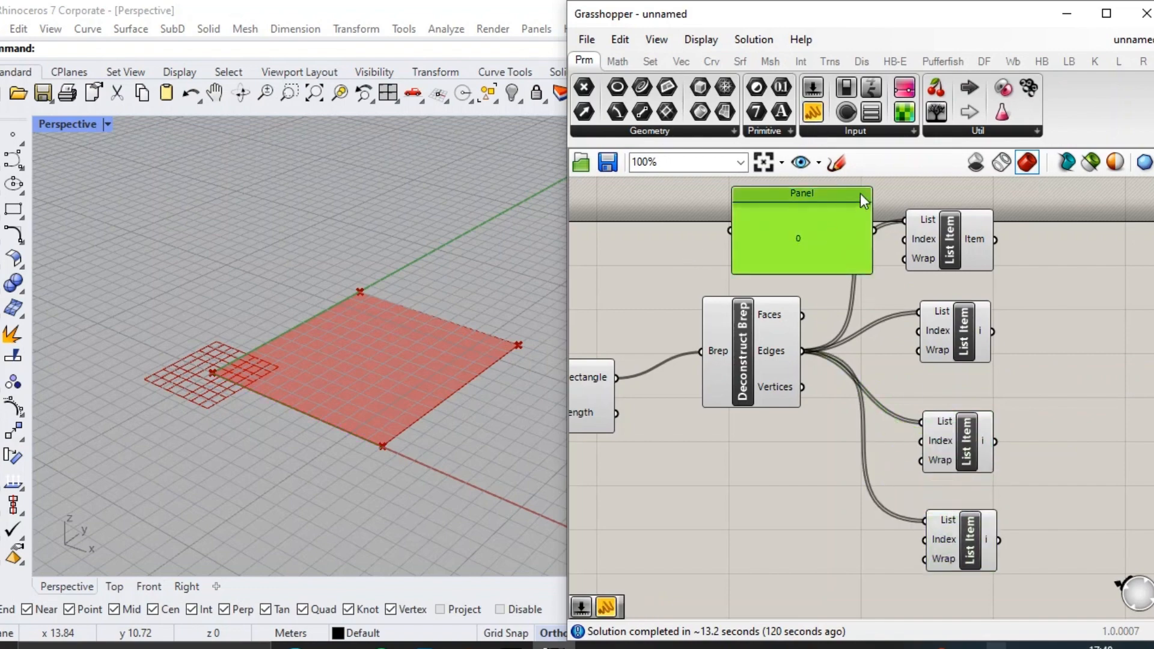
# Shrink the 0 panel to a compact box without a title and connect it to the first List Item's Index.
pyautogui.moveTo(869, 190); pyautogui.dragTo(773, 235)
pyautogui.doubleClick(766, 247)
pyautogui.press('Escape')
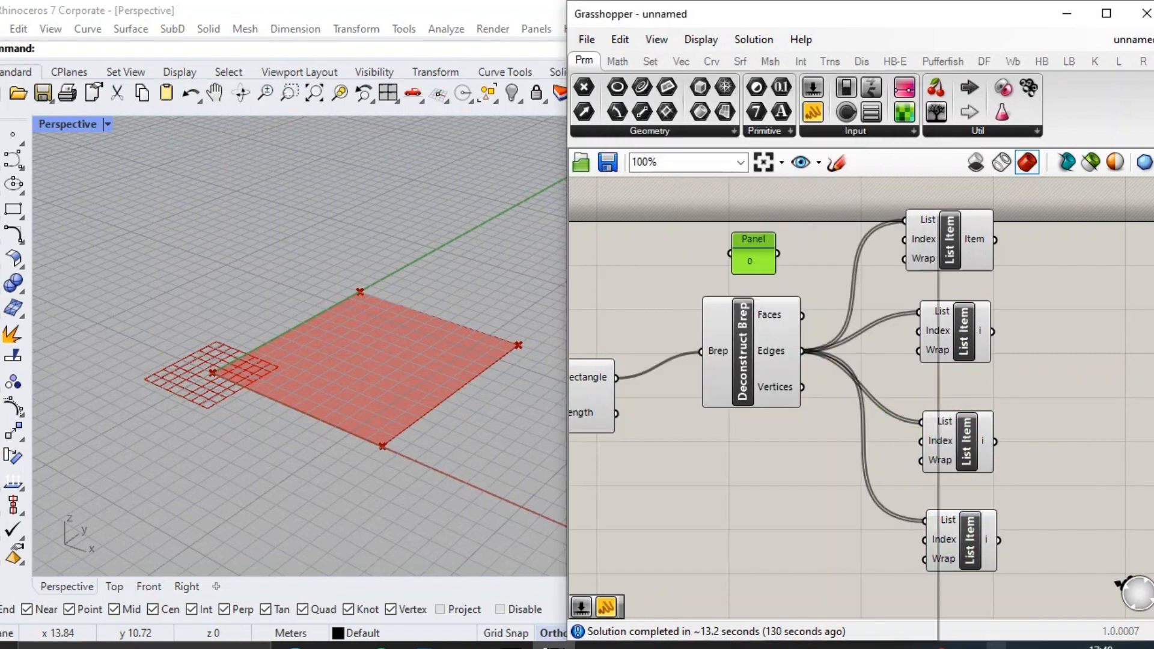
pyautogui.rightClick(772, 233)
pyautogui.click(715, 224)
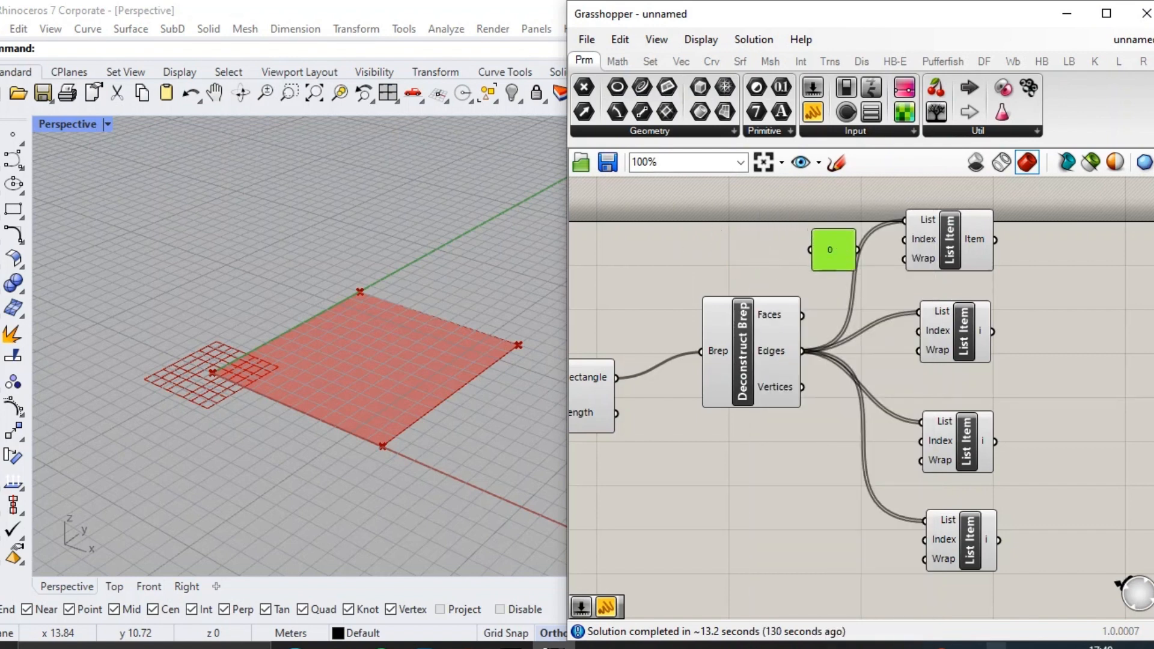
pyautogui.click(925, 236)
pyautogui.moveTo(858, 251); pyautogui.dragTo(906, 239)
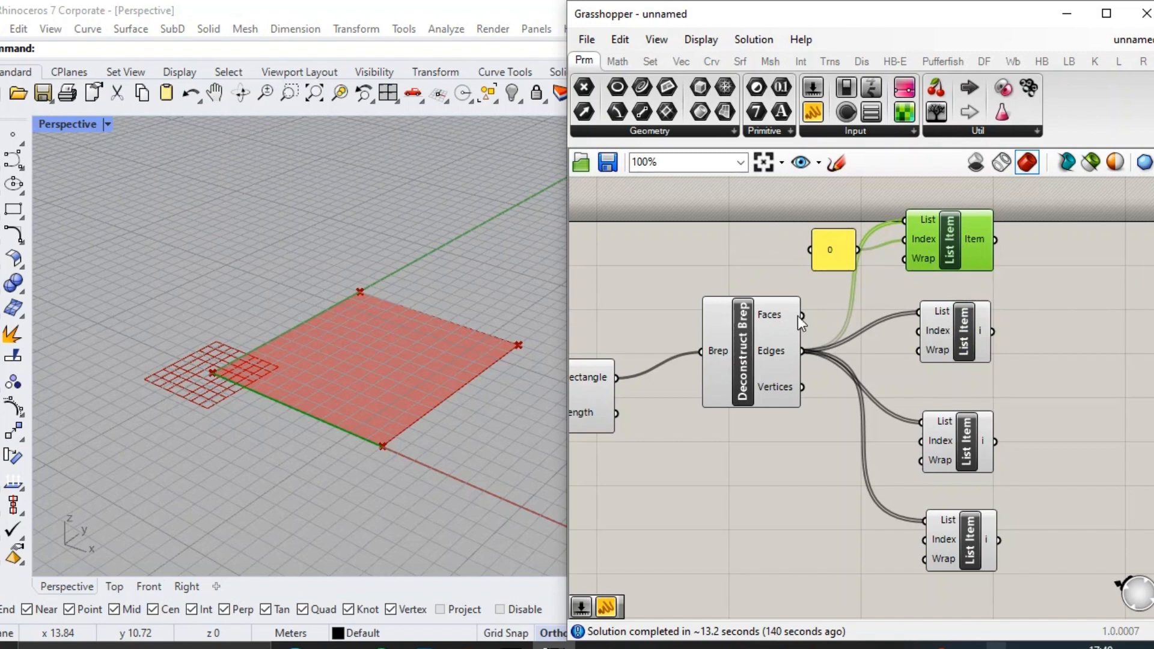
# Replace the Edges connections with the Vertices output on the List inputs of all four List Items.
pyautogui.moveTo(921, 189); pyautogui.dragTo(905, 221)
pyautogui.moveTo(802, 387); pyautogui.dragTo(913, 313)
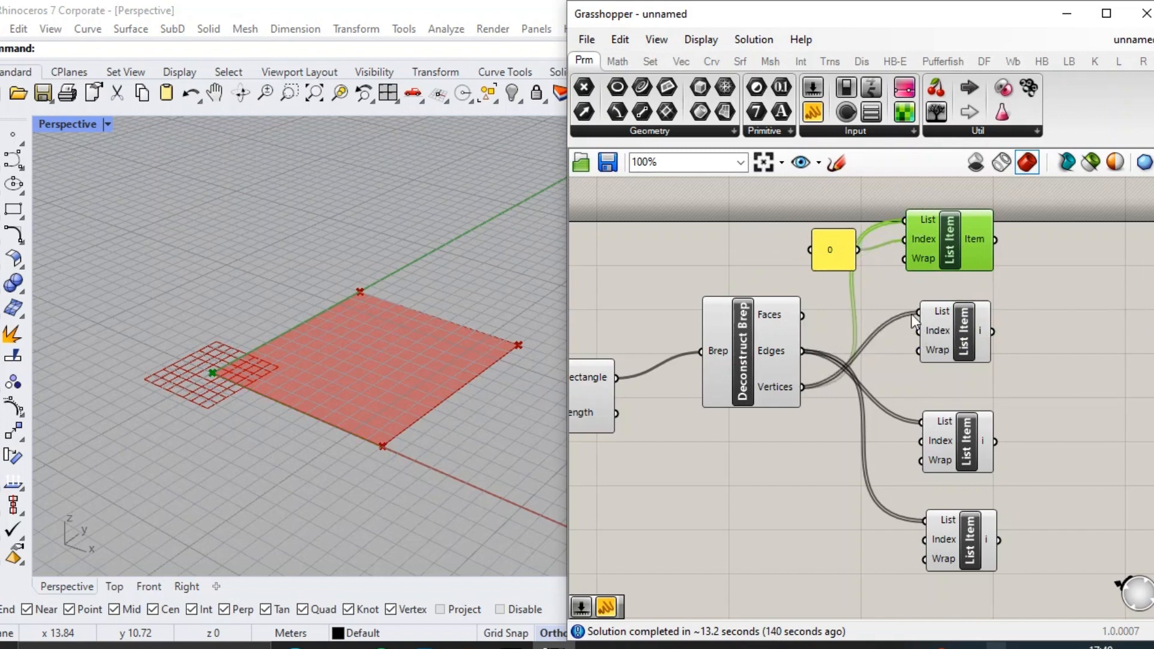
pyautogui.moveTo(893, 420); pyautogui.dragTo(921, 422)
pyautogui.moveTo(805, 388); pyautogui.dragTo(926, 521)
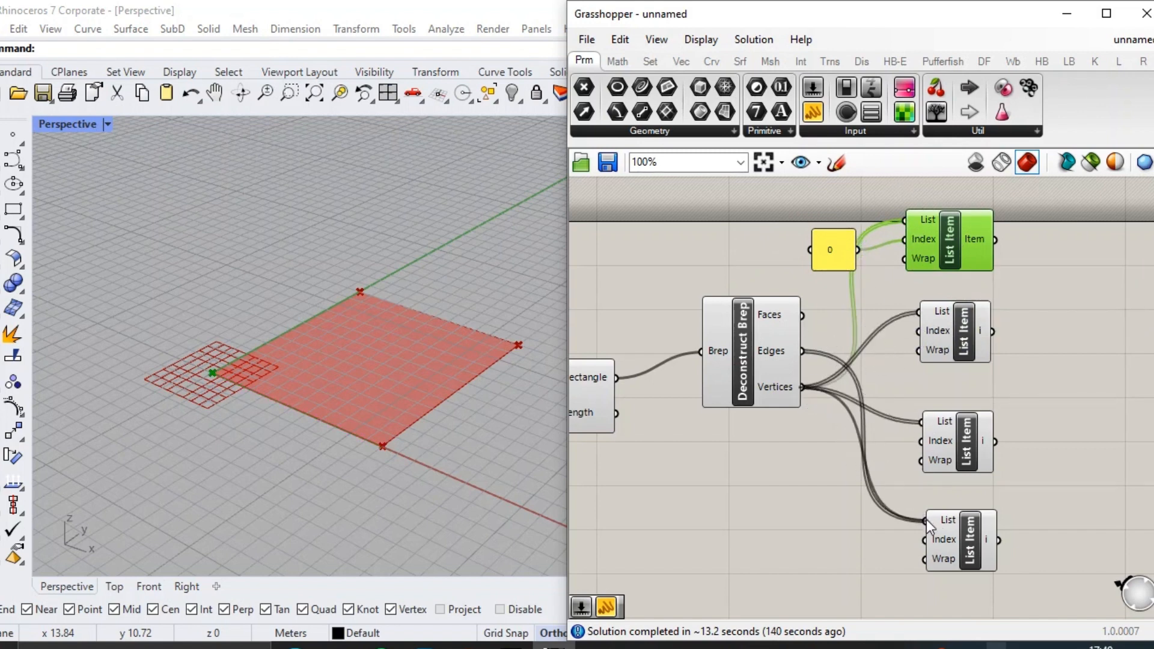
# Copy the 0 panel for the other three List Items and connect each copy to its Index input.
pyautogui.click(1014, 299)
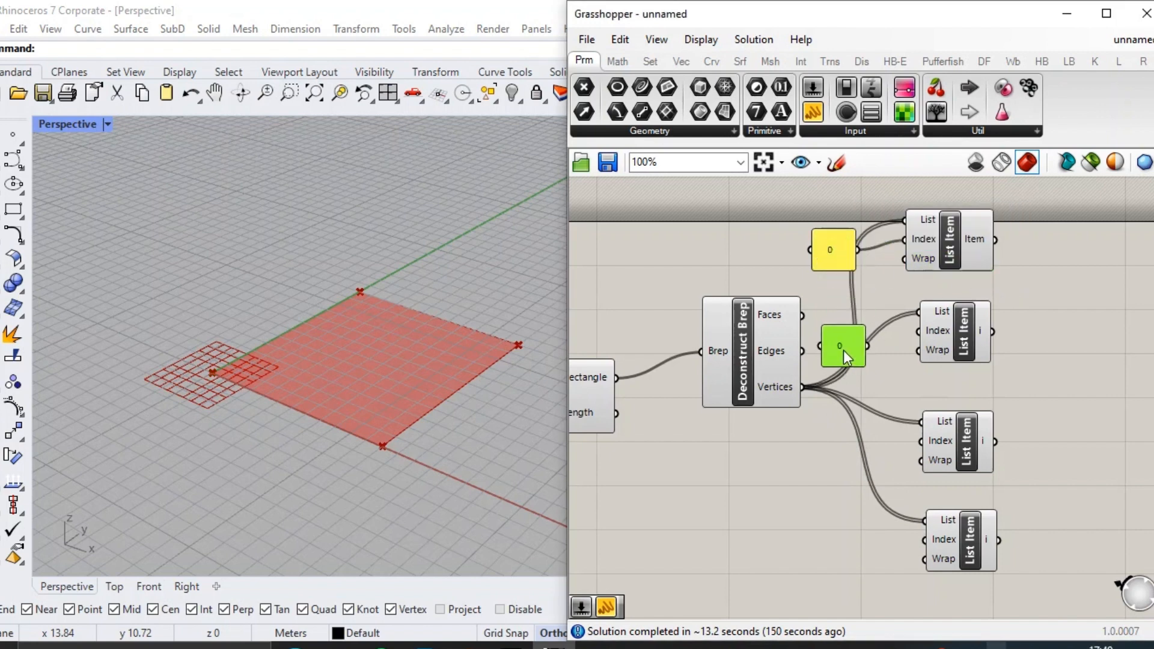
pyautogui.moveTo(912, 336); pyautogui.dragTo(915, 333)
pyautogui.keyDown('alt'); pyautogui.moveTo(843, 347); pyautogui.dragTo(838, 449); pyautogui.keyUp('alt')
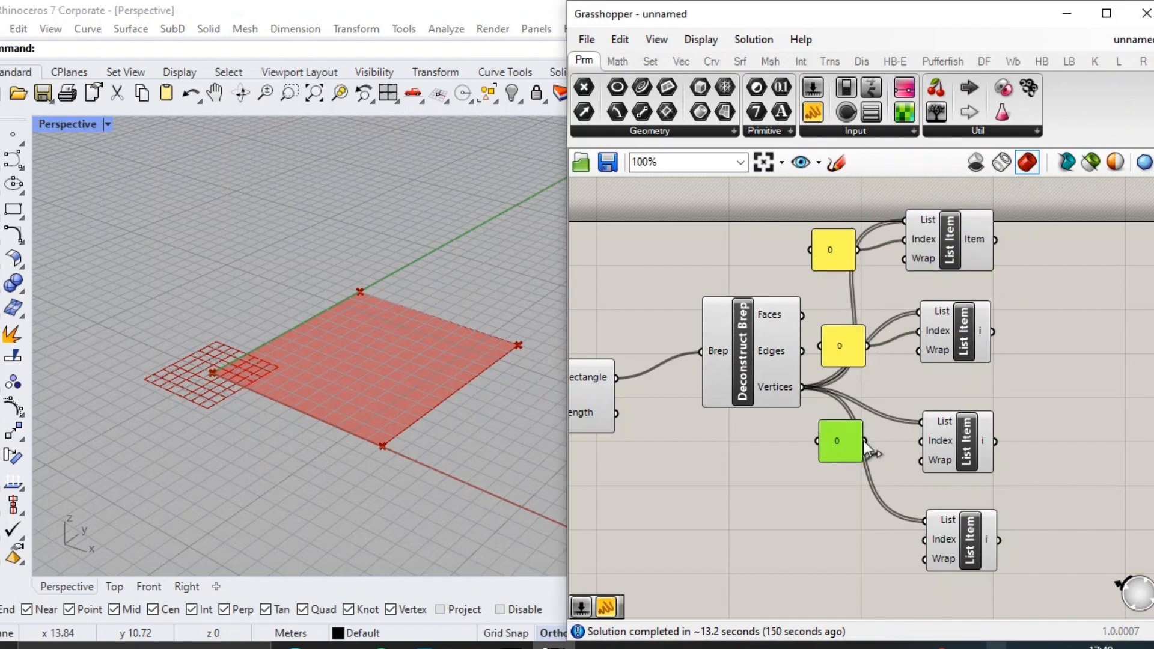
pyautogui.hotkey('ctrl', 'z')
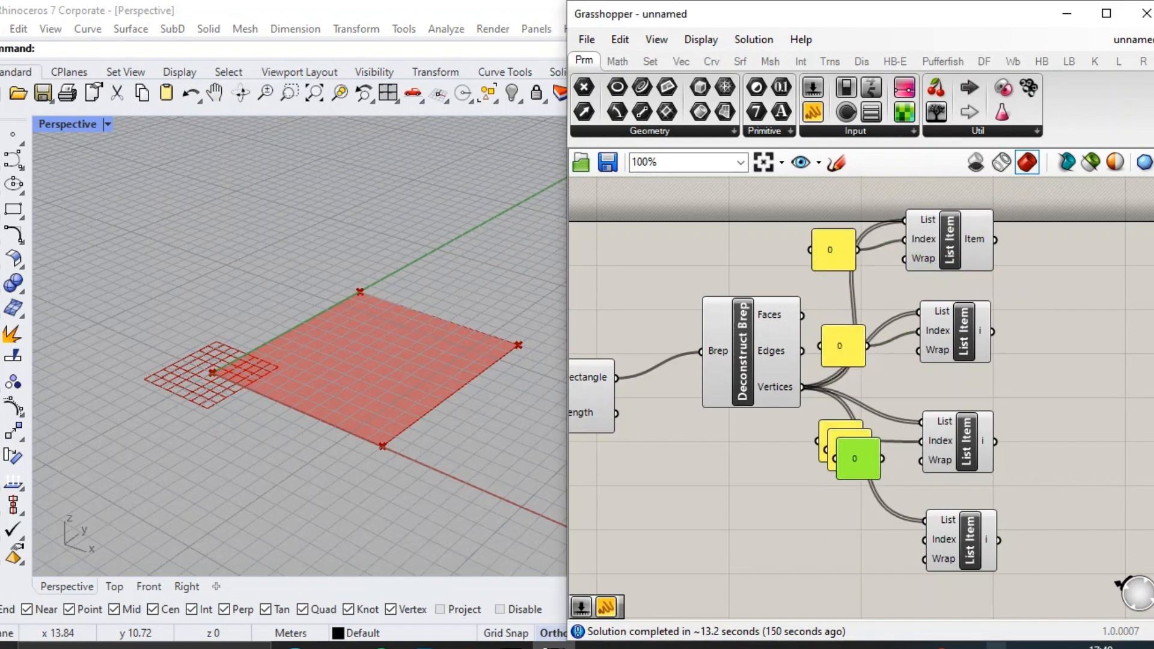
pyautogui.click(846, 460)
pyautogui.moveTo(859, 462); pyautogui.dragTo(845, 537)
pyautogui.press('Delete')
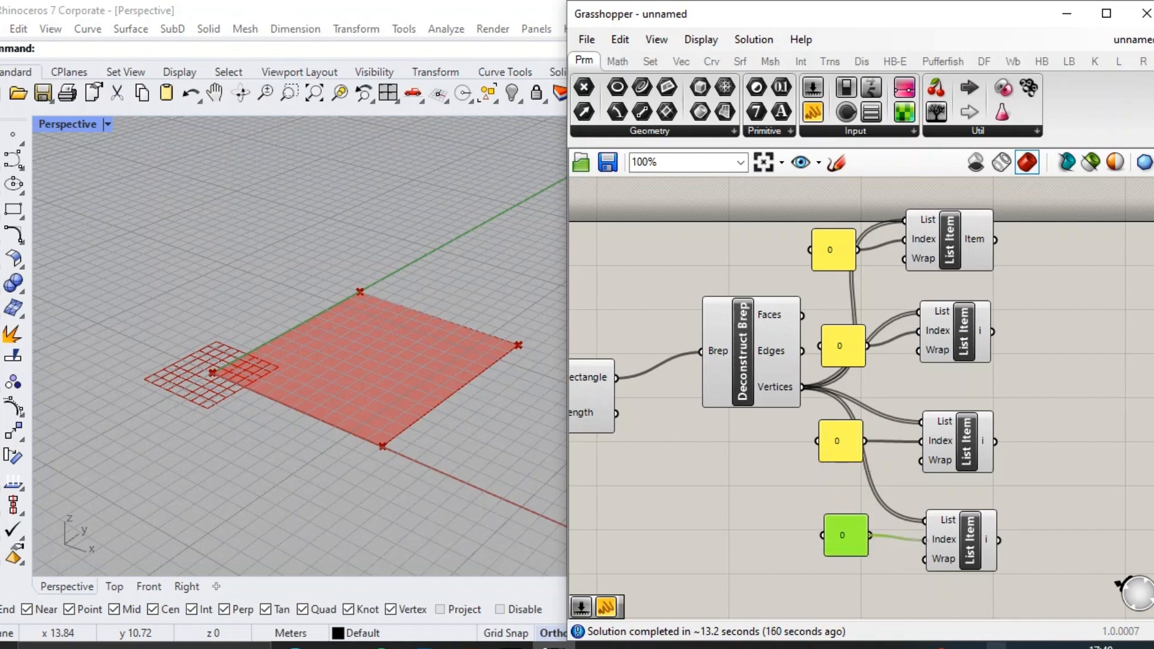
# Set the second, third and fourth index panels to 1, 2 and 3.
pyautogui.doubleClick(842, 350)
pyautogui.write('1')
pyautogui.click(888, 484)
pyautogui.doubleClick(839, 444)
pyautogui.write('2')
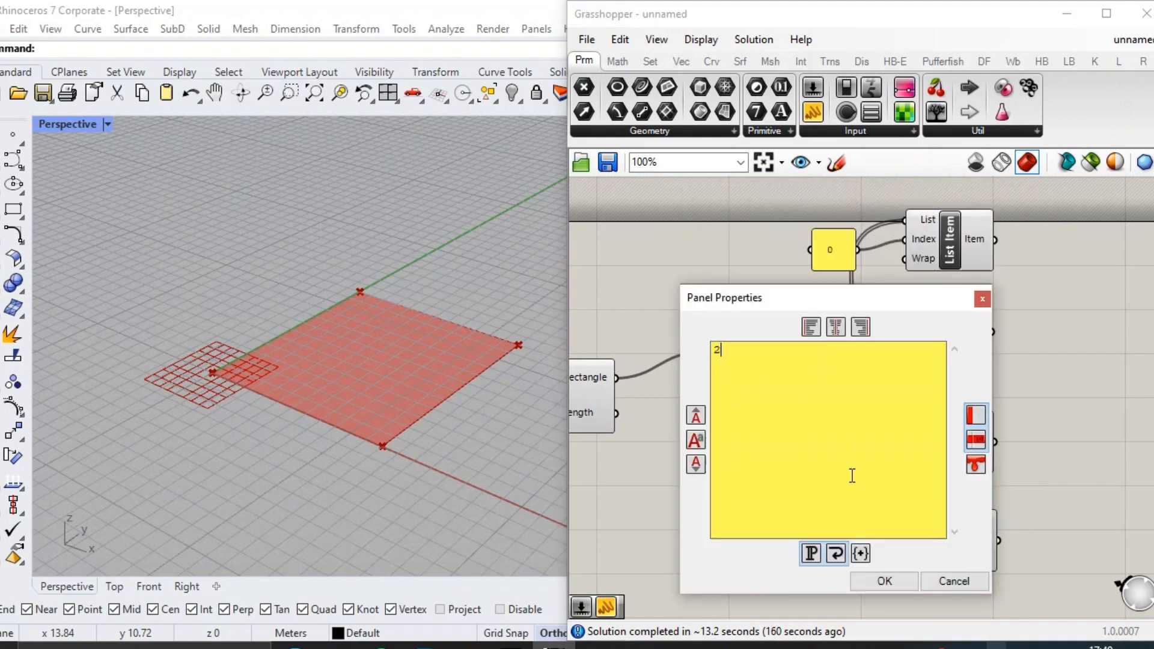
pyautogui.click(885, 581)
pyautogui.doubleClick(843, 526)
pyautogui.write('3')
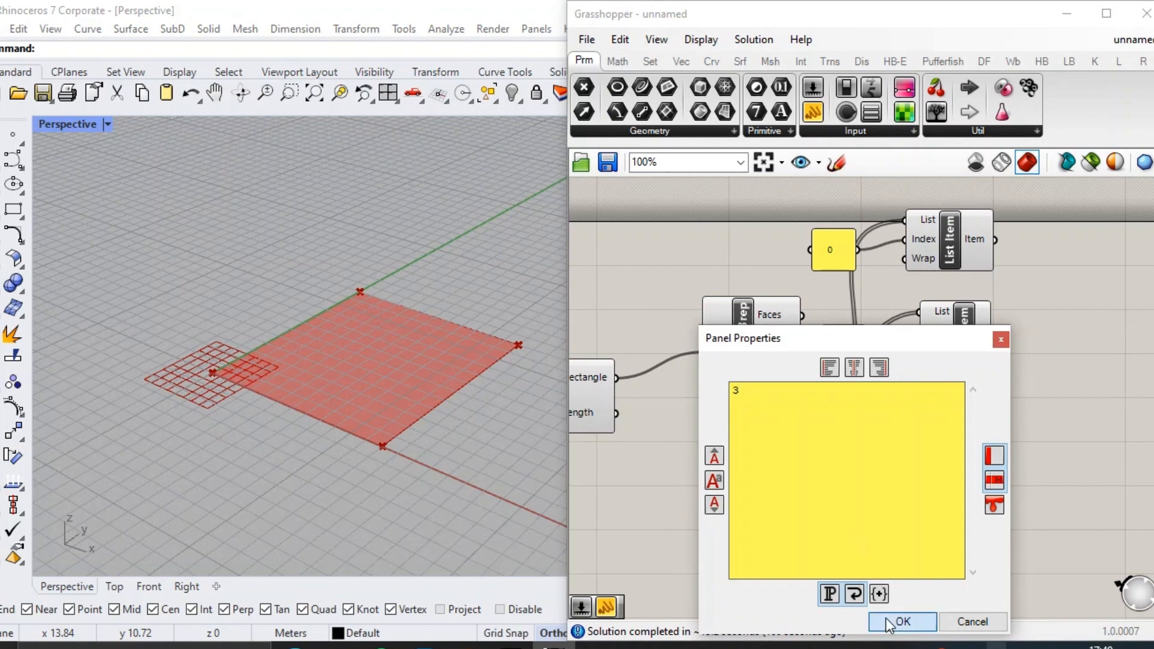
pyautogui.click(890, 623)
# Align the four List Item components in a column and distribute them evenly.
pyautogui.moveTo(904, 548); pyautogui.dragTo(940, 247)
pyautogui.click(950, 188)
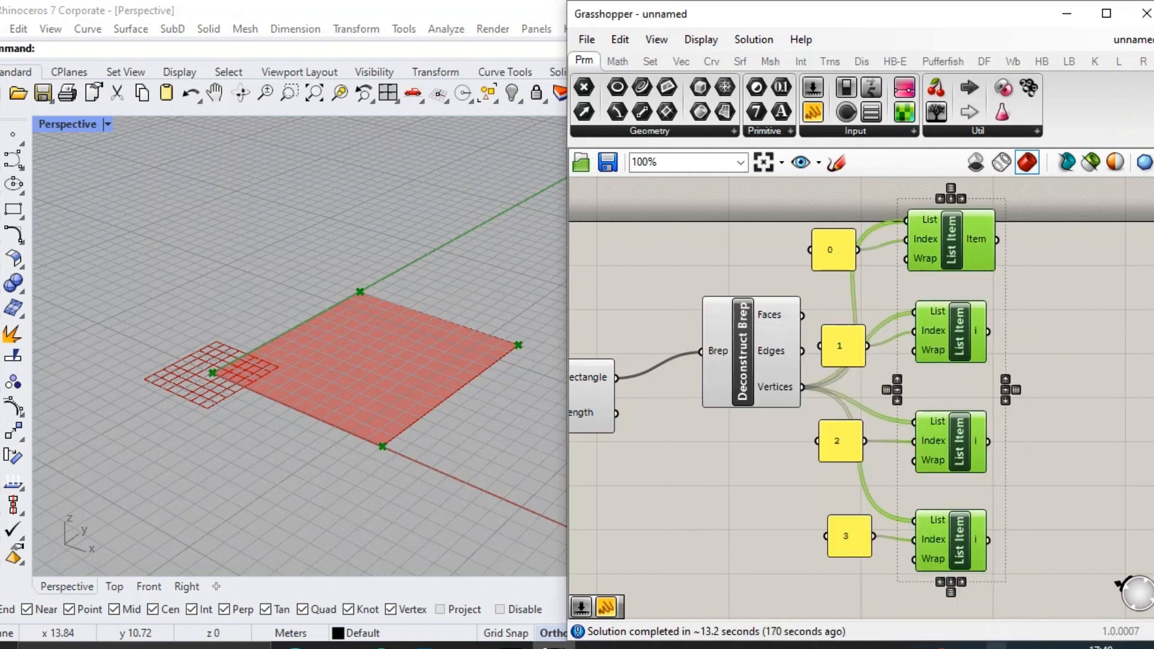
pyautogui.click(949, 186)
pyautogui.click(786, 459)
# Move the four index panels closer to their List Items, level with the Index inputs.
pyautogui.moveTo(857, 349); pyautogui.dragTo(866, 343)
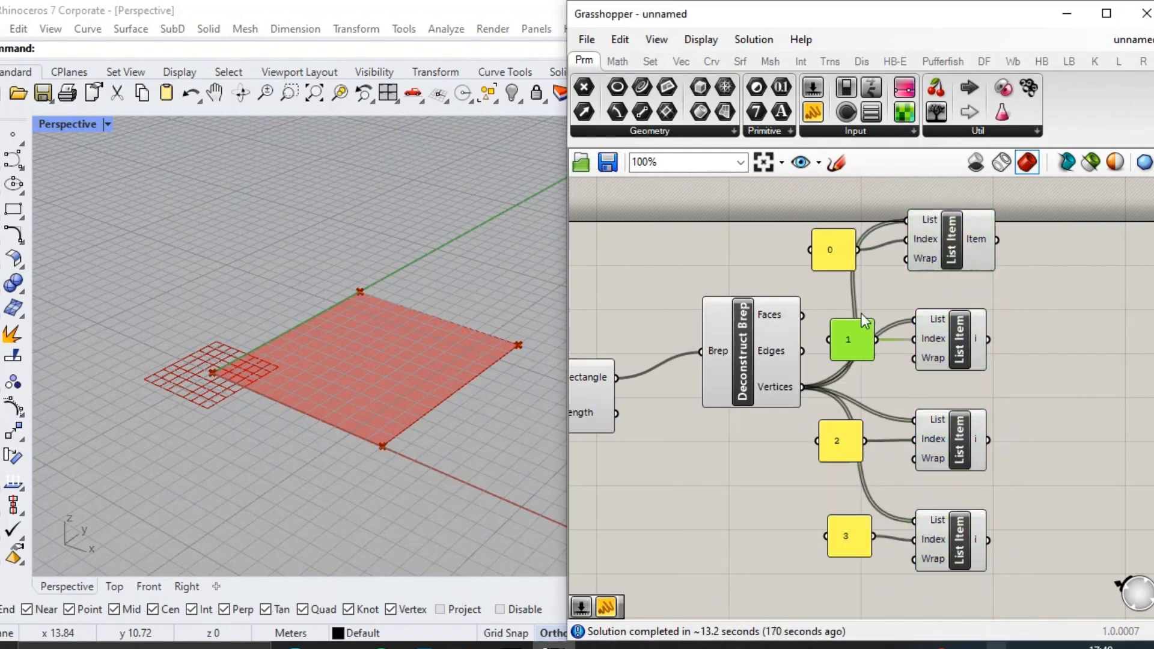
pyautogui.moveTo(832, 252); pyautogui.dragTo(858, 243)
pyautogui.moveTo(845, 454); pyautogui.dragTo(860, 454)
pyautogui.moveTo(849, 533); pyautogui.dragTo(860, 539)
pyautogui.scroll(-2, 1019, 449)
pyautogui.moveTo(1041, 555); pyautogui.dragTo(957, 304)
pyautogui.moveTo(837, 377); pyautogui.dragTo(814, 396)
# Add a Catenary component and place it beyond the first List Item.
pyautogui.click(1046, 387)
pyautogui.scroll(3, 1047, 392)
pyautogui.moveTo(1049, 397); pyautogui.dragTo(902, 398, button='right')
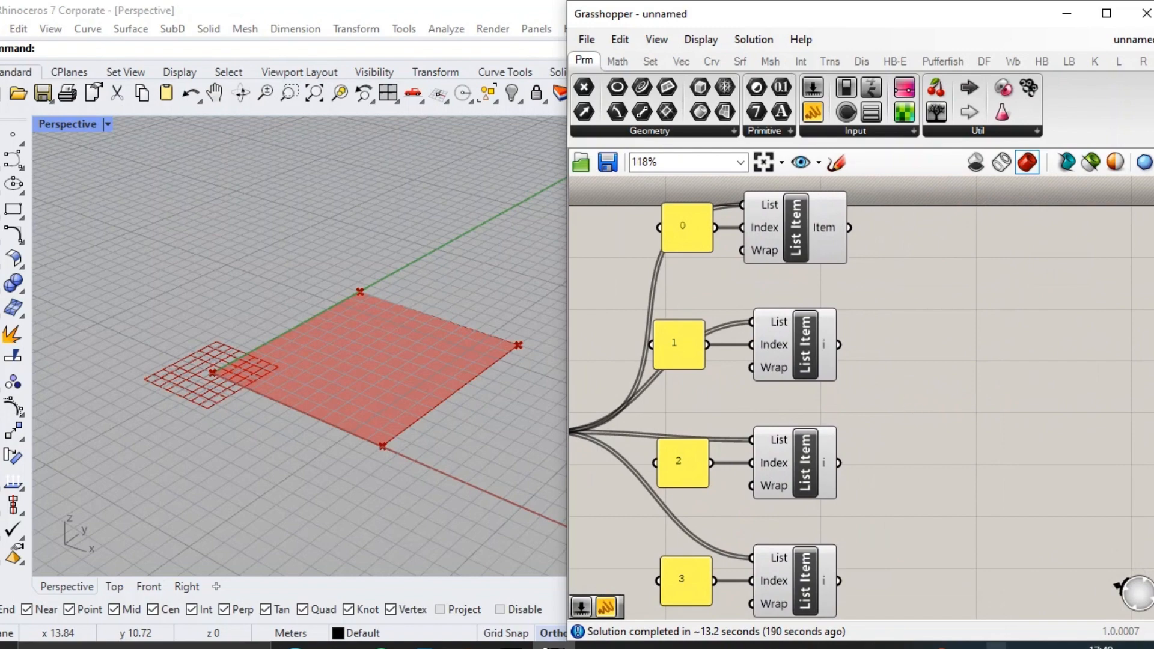
pyautogui.doubleClick(929, 390)
pyautogui.write('catenary')
pyautogui.press('Return')
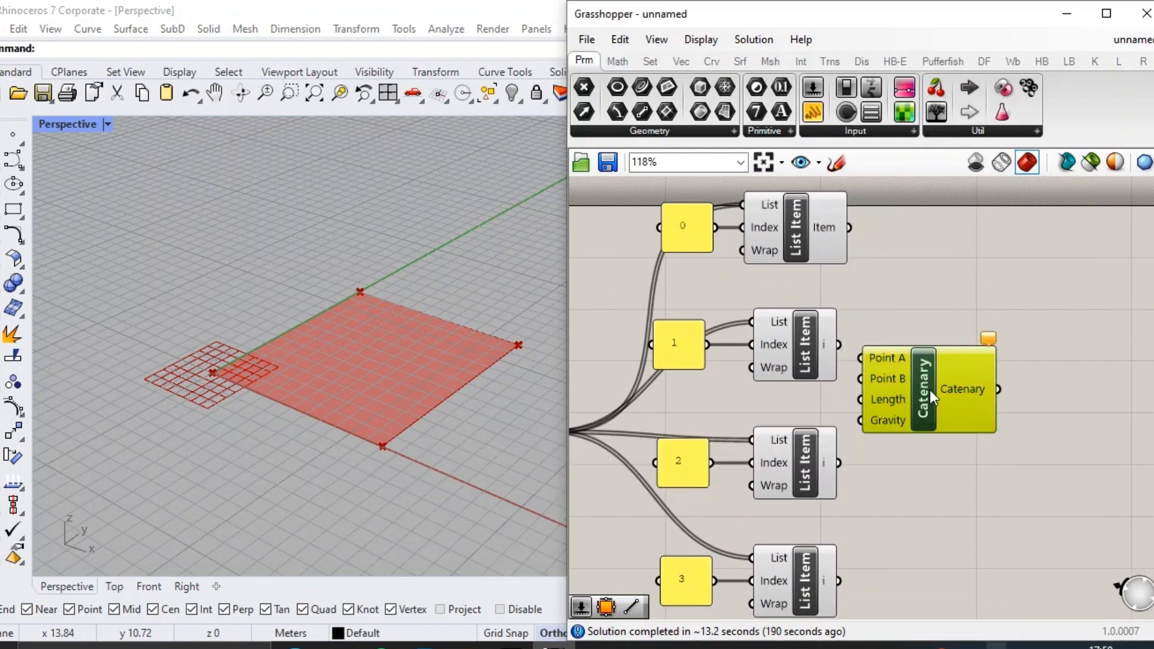
pyautogui.moveTo(930, 390); pyautogui.dragTo(984, 292)
# Connect the index 0 List Item to the Catenary's Point A and the index 1 List Item to Point B.
pyautogui.scroll(1, 805, 274)
pyautogui.moveTo(799, 274); pyautogui.dragTo(913, 259)
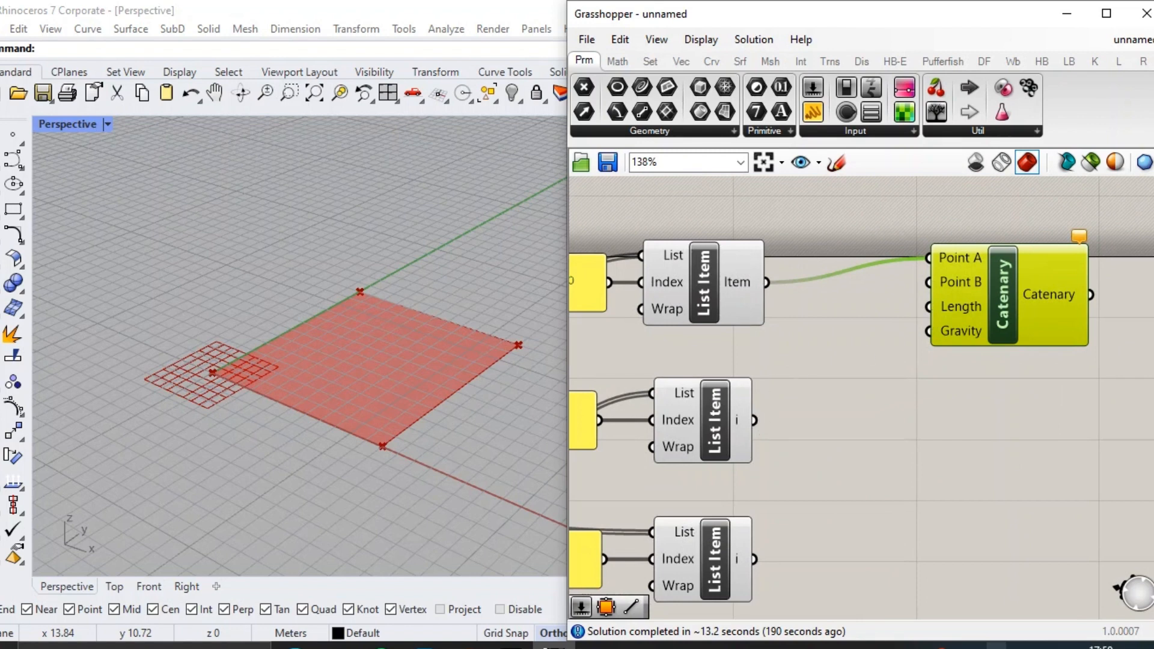
pyautogui.moveTo(755, 420); pyautogui.dragTo(943, 288)
pyautogui.moveTo(1023, 309); pyautogui.dragTo(1136, 365)
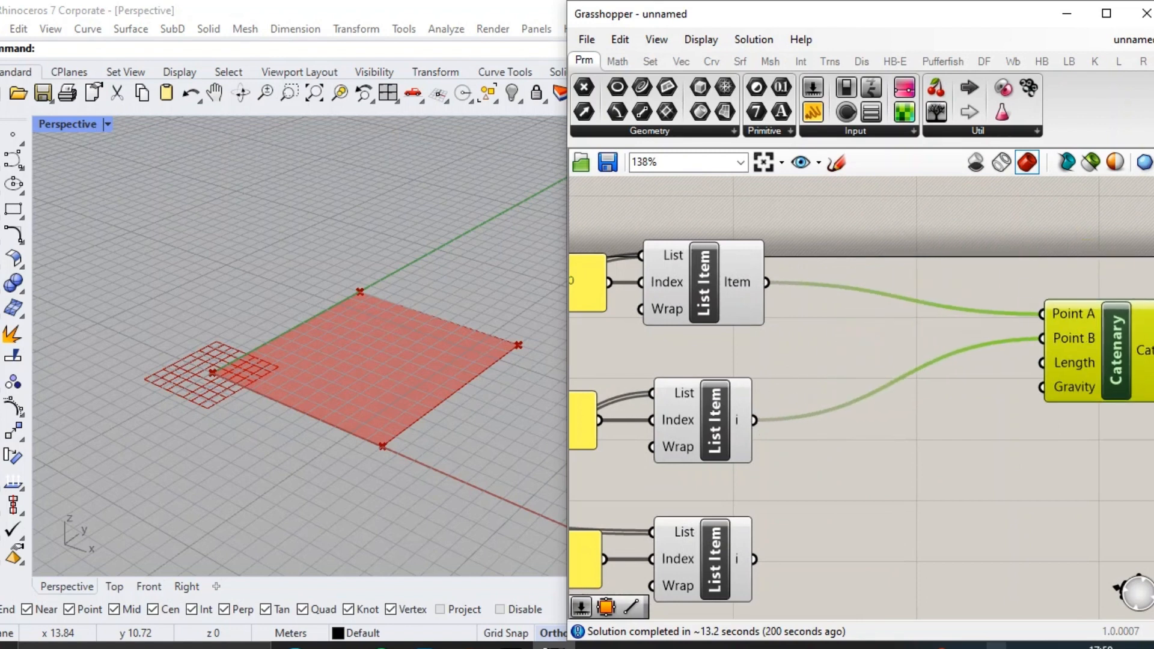
# Create a panel containing 0,0,10 and connect it to the Catenary's Gravity input.
pyautogui.doubleClick(874, 240)
pyautogui.write('//')
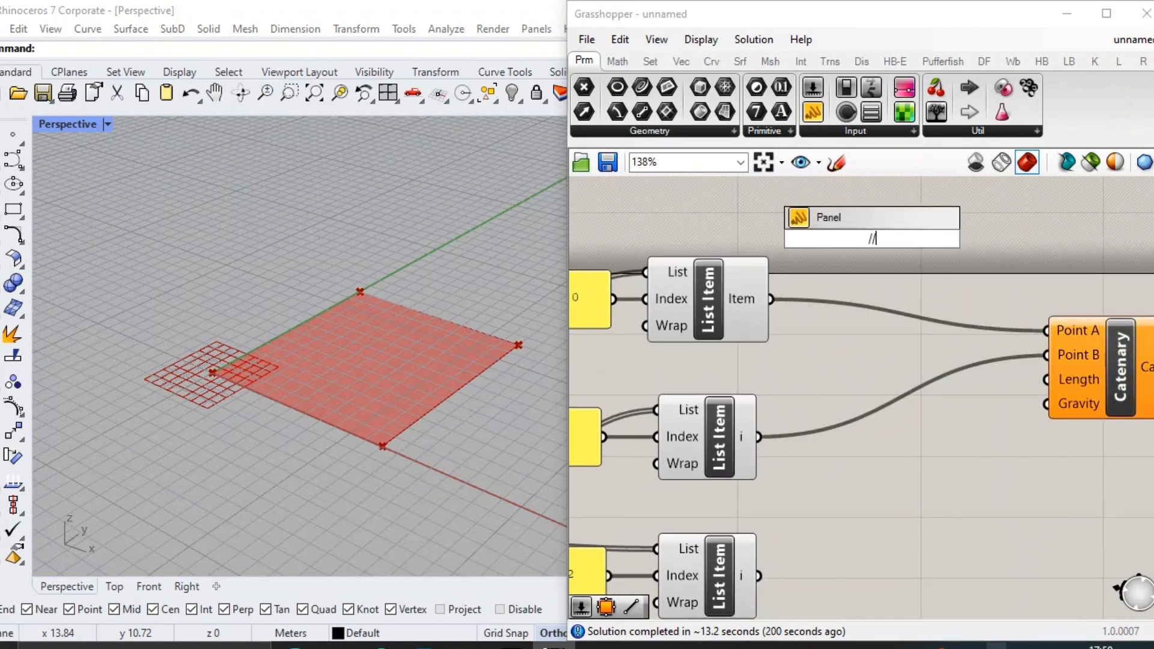
pyautogui.write('0,0,10')
pyautogui.press('Return')
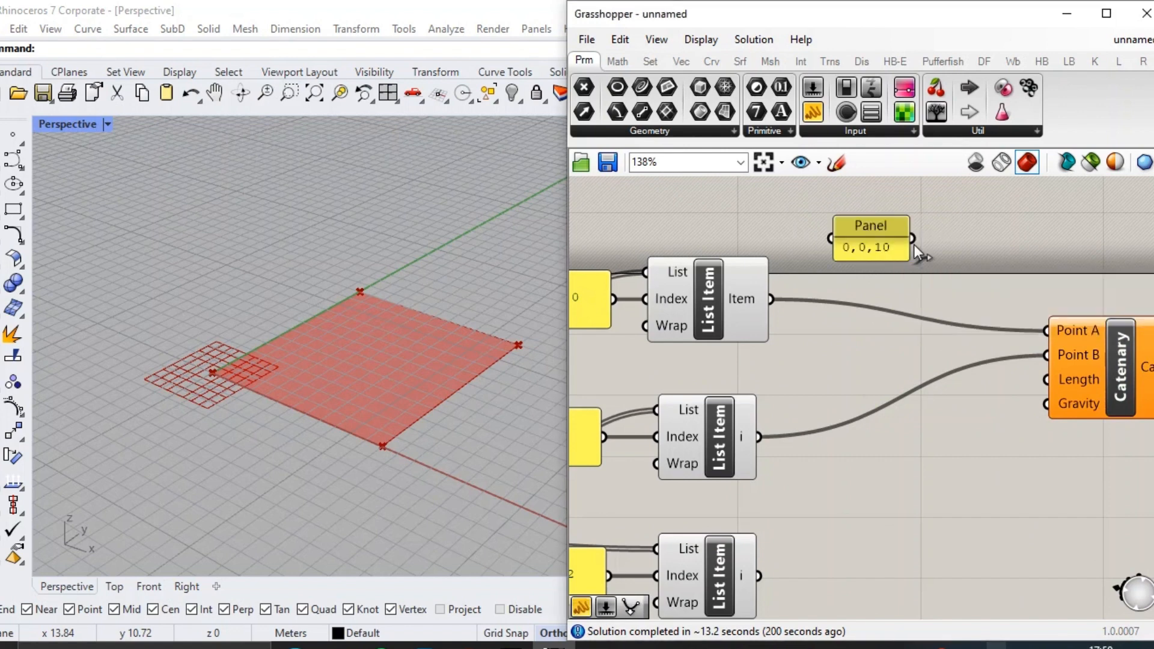
pyautogui.moveTo(908, 248); pyautogui.dragTo(950, 425)
# Create a number slider of 14.00 and connect it to the Catenary's Length input.
pyautogui.doubleClick(888, 239)
pyautogui.write('1')
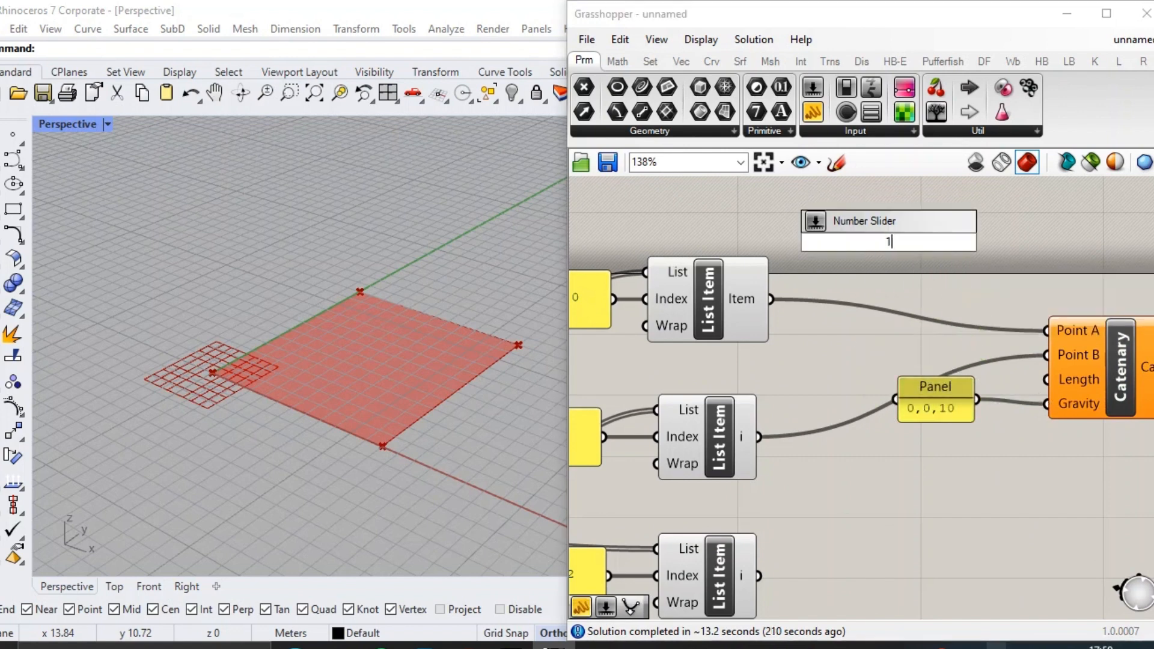
pyautogui.write('4.00')
pyautogui.press('Return')
pyautogui.moveTo(1016, 241); pyautogui.dragTo(1047, 379)
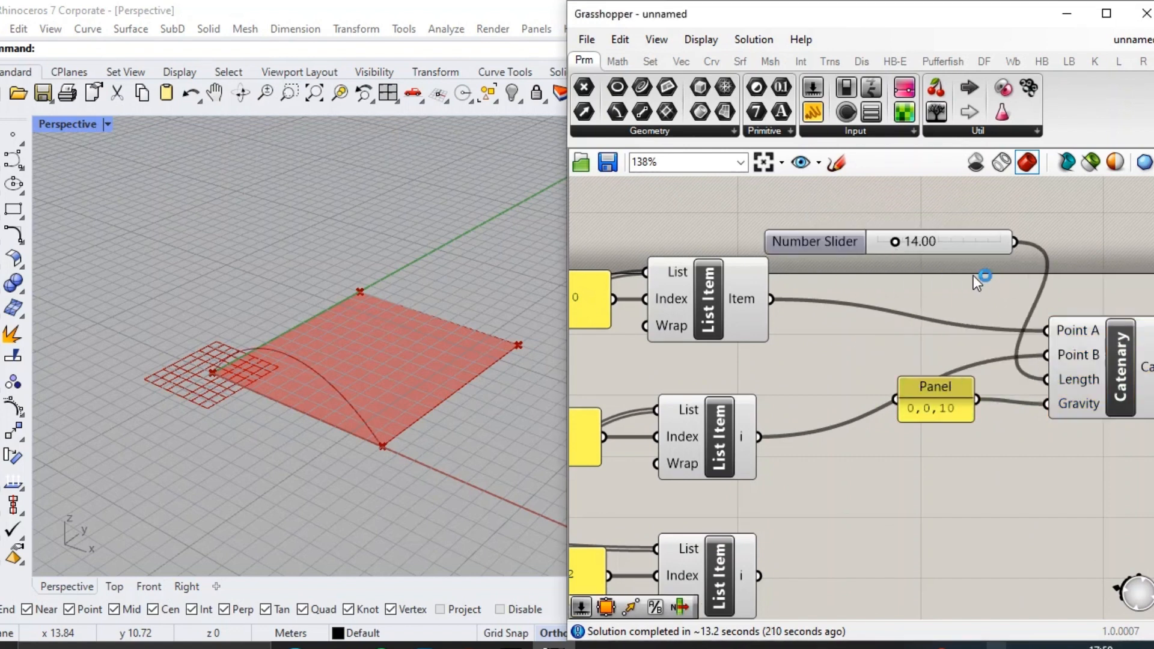
# Move the length slider and the gravity panel above the List Item column.
pyautogui.moveTo(957, 243); pyautogui.dragTo(895, 203)
pyautogui.moveTo(951, 410); pyautogui.dragTo(916, 261)
pyautogui.scroll(-2, 917, 260)
pyautogui.moveTo(917, 260); pyautogui.dragTo(892, 310, button='right')
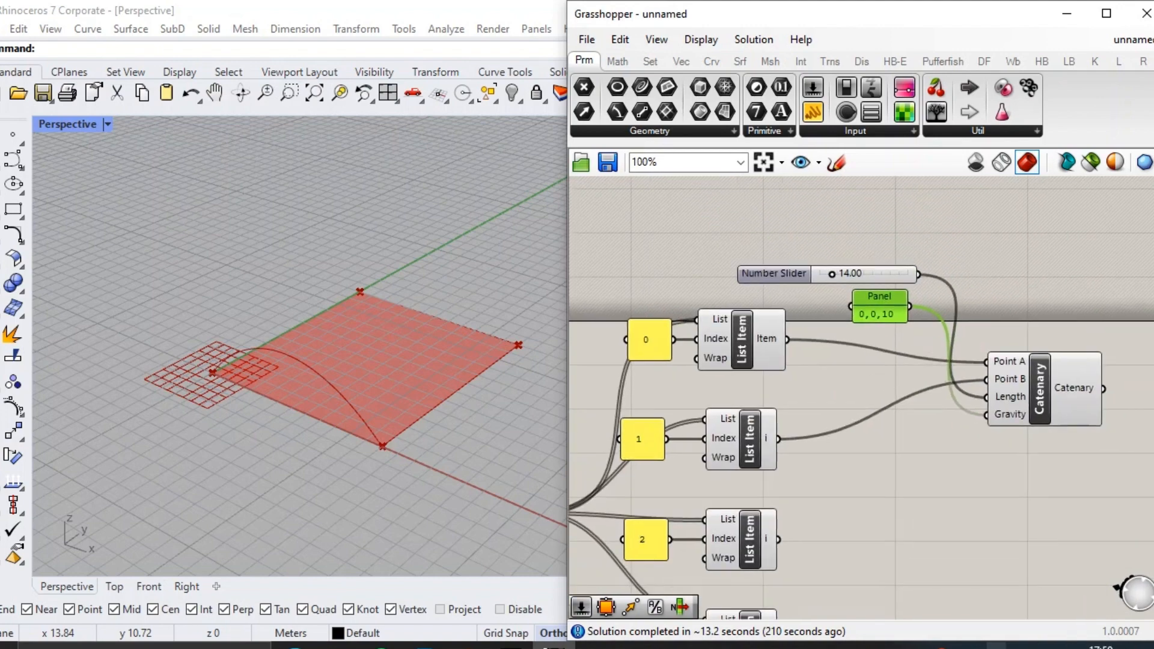
pyautogui.moveTo(938, 258); pyautogui.dragTo(876, 305)
pyautogui.moveTo(874, 308); pyautogui.dragTo(833, 269)
# Duplicate the Catenary component with its connections into a vertical column of four.
pyautogui.moveTo(1044, 396); pyautogui.dragTo(1037, 376)
pyautogui.moveTo(1037, 377); pyautogui.dragTo(1008, 307, button='right')
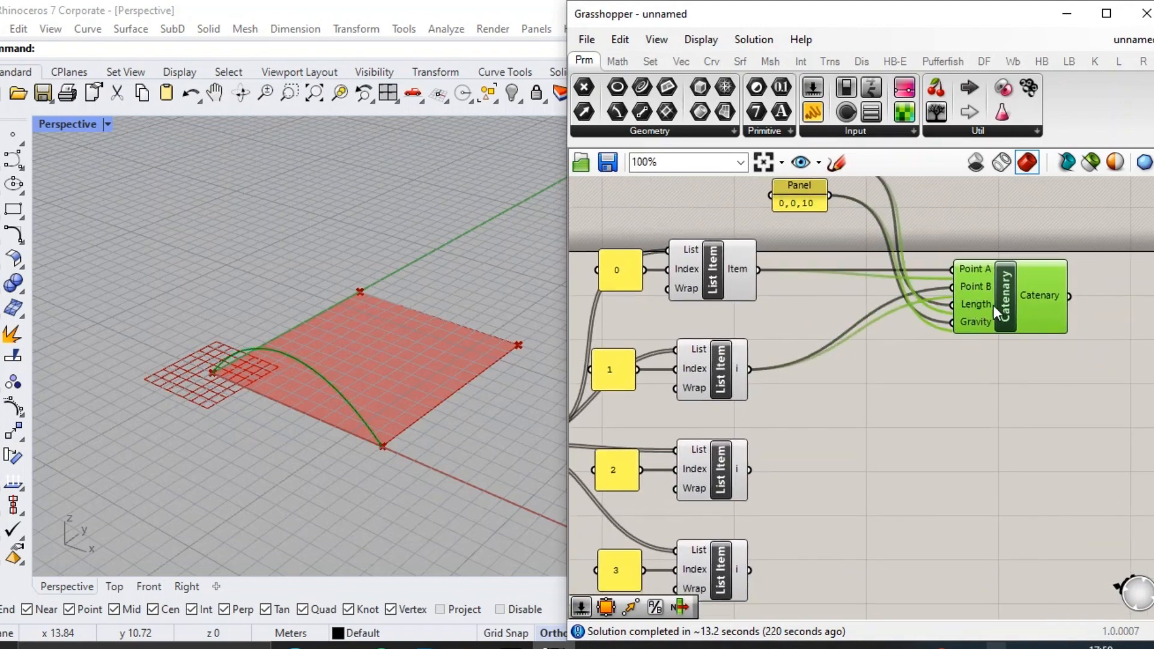
pyautogui.keyDown('alt'); pyautogui.moveTo(1008, 316); pyautogui.dragTo(1014, 273); pyautogui.keyUp('alt')
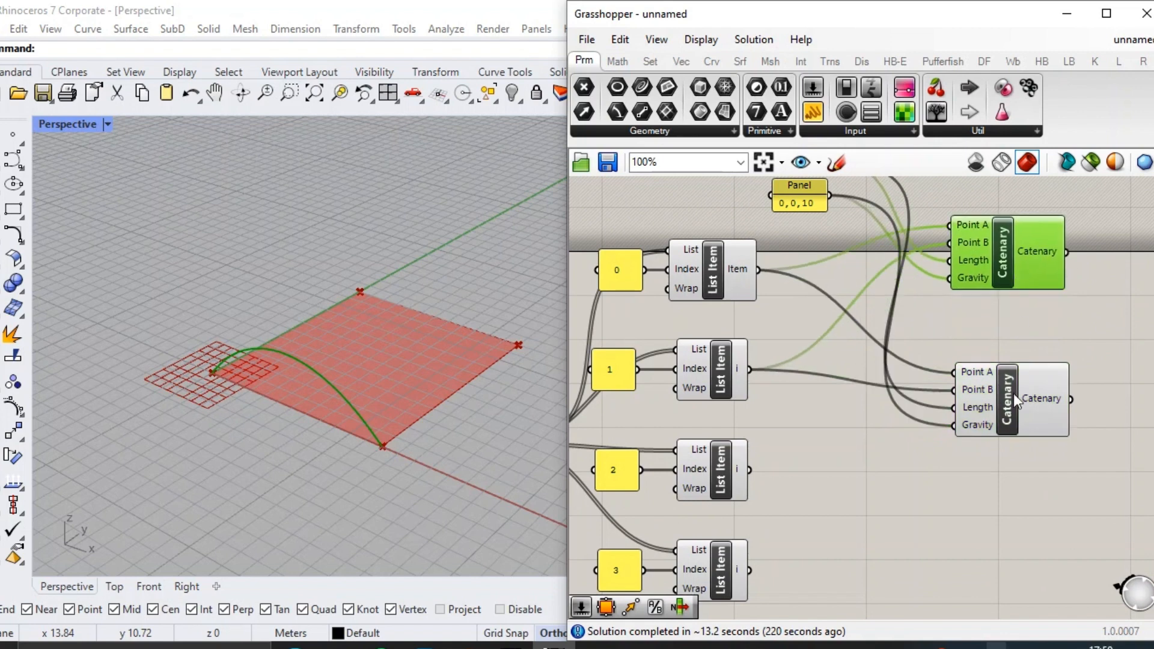
pyautogui.moveTo(1012, 395); pyautogui.dragTo(998, 582)
# Connect the index 1 List Item to the second Catenary's Point A and the index 2 List Item to Point B.
pyautogui.moveTo(776, 365); pyautogui.dragTo(951, 343)
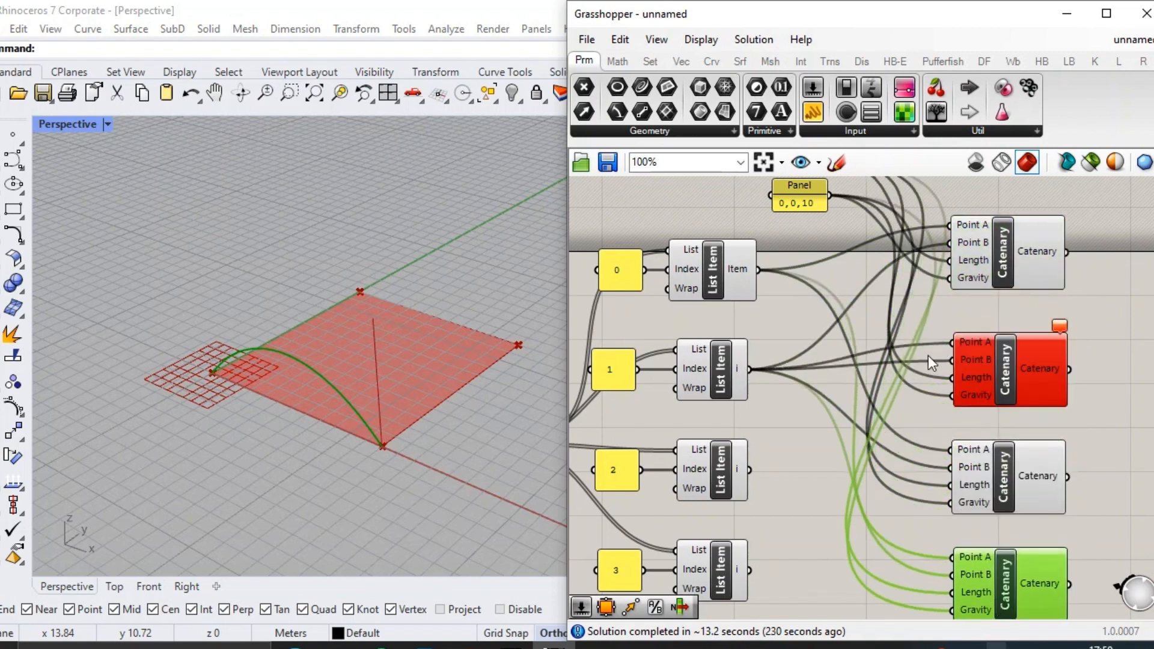
pyautogui.moveTo(852, 420); pyautogui.dragTo(952, 360)
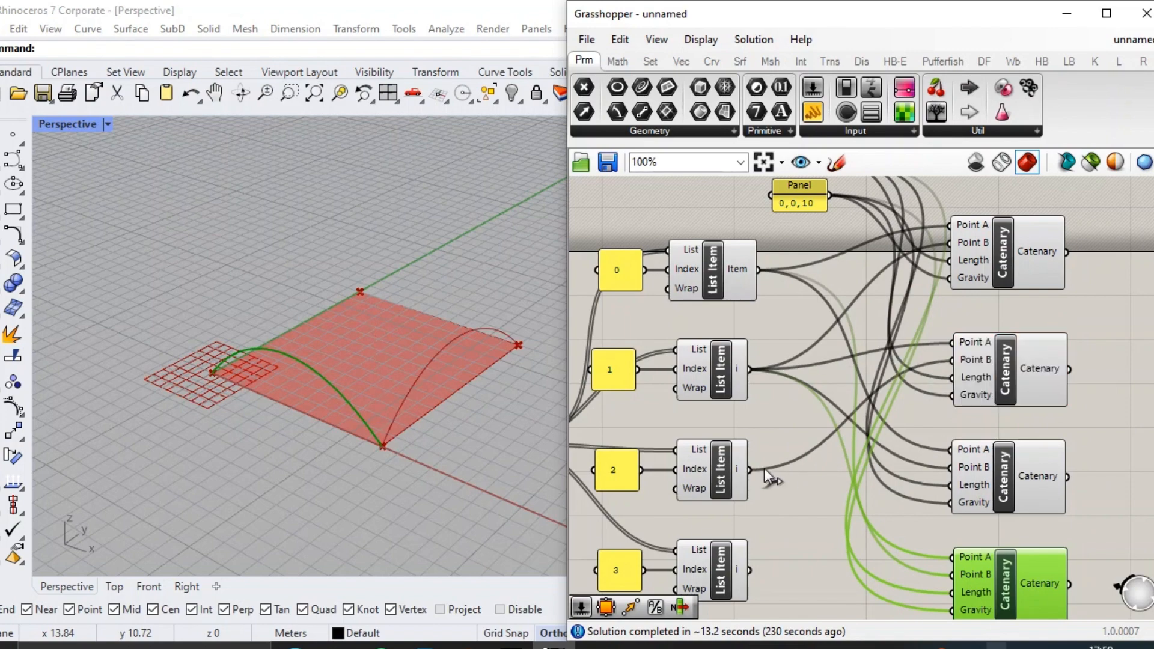
# Connect the index 2 List Item to the third Catenary's Point A and the index 3 List Item to Point B.
pyautogui.moveTo(751, 470); pyautogui.dragTo(951, 467)
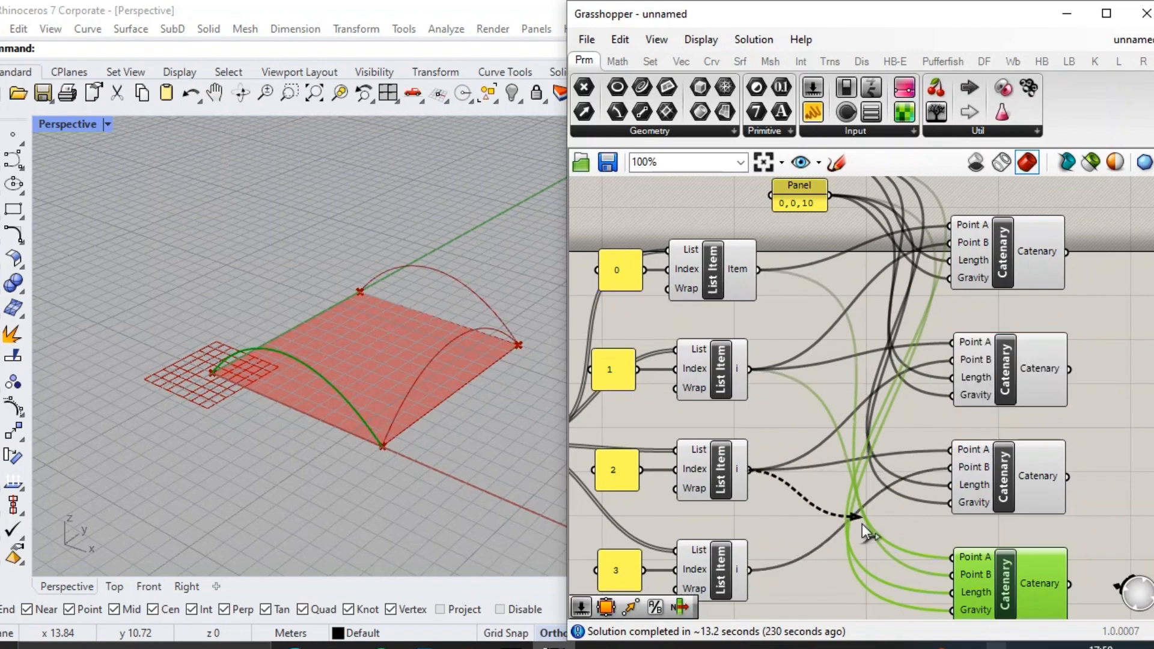
pyautogui.moveTo(858, 457); pyautogui.dragTo(951, 558)
pyautogui.scroll(-2, 965, 384)
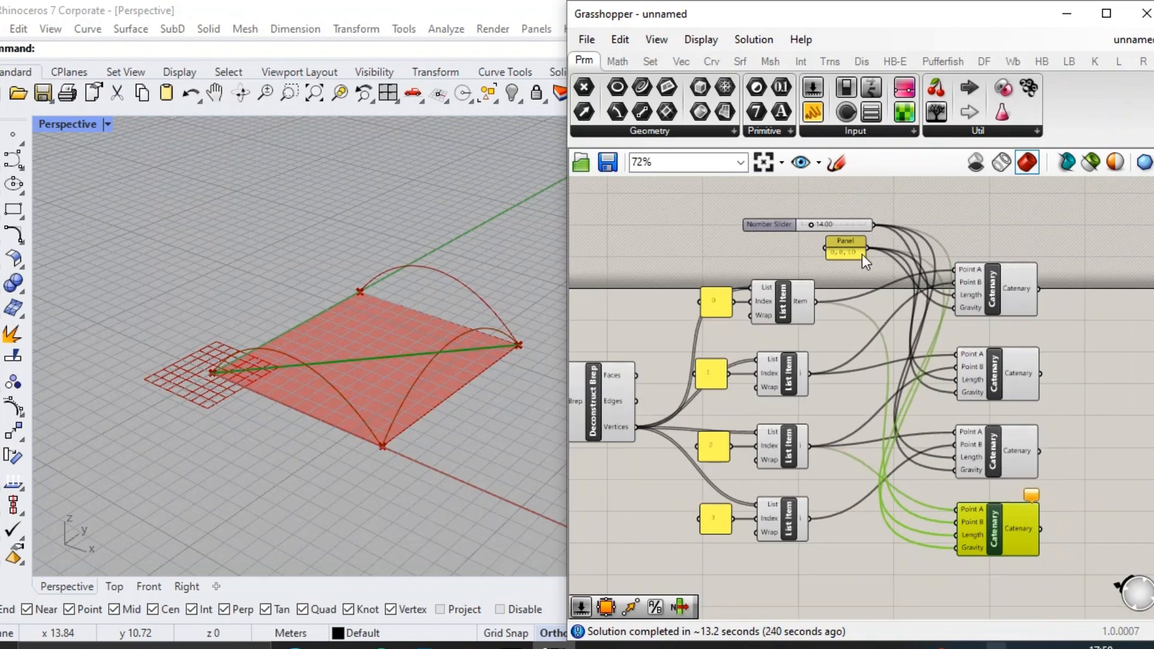
# Set the wire display of the 0,0,10 gravity panel to Hidden.
pyautogui.click(862, 255)
pyautogui.keyDown('shift'); pyautogui.click(836, 224); pyautogui.keyUp('shift')
pyautogui.moveTo(849, 251); pyautogui.dragTo(826, 256)
pyautogui.scroll(3, 835, 254)
pyautogui.click(844, 286)
pyautogui.rightClick(840, 260)
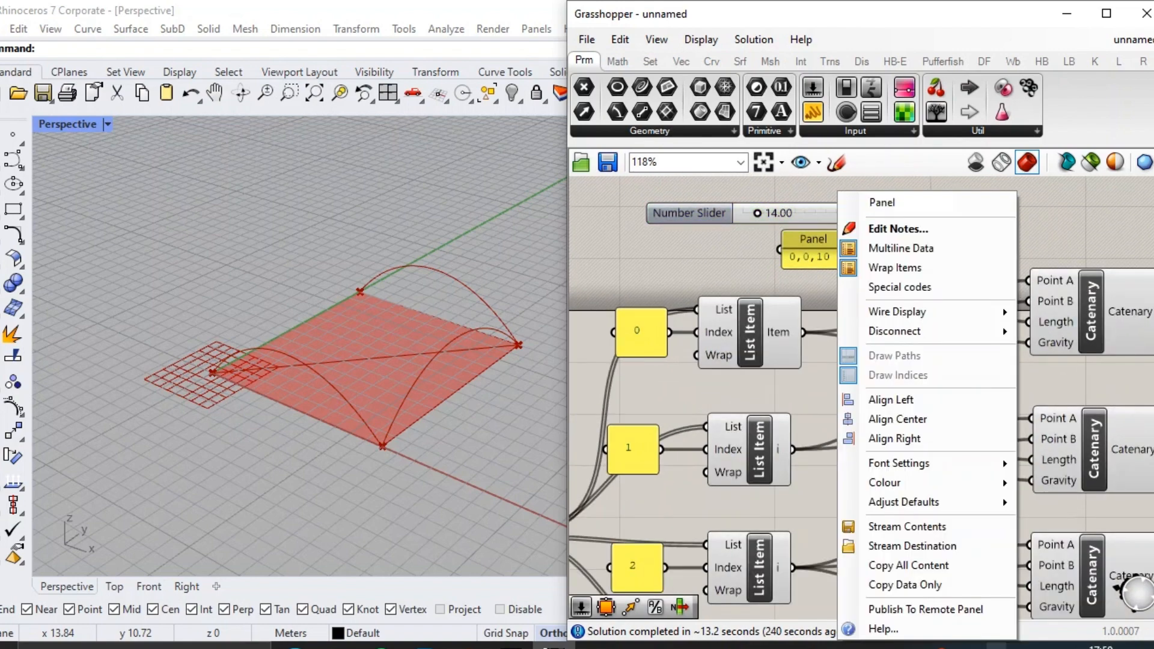
pyautogui.moveTo(895, 311)
pyautogui.click(1064, 353)
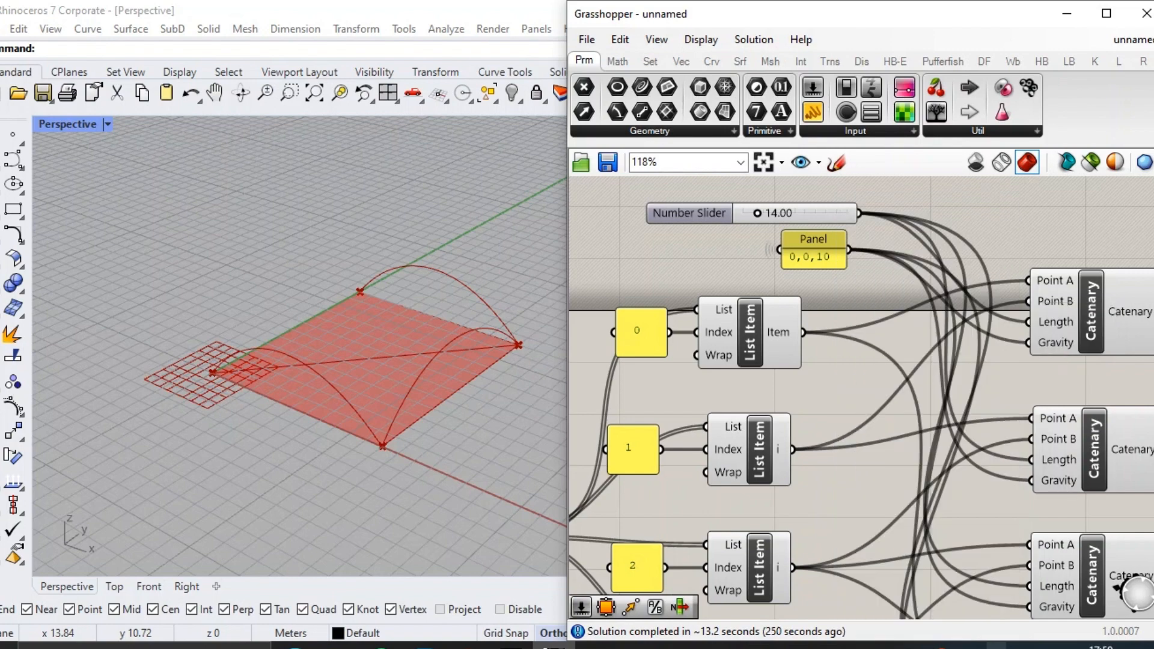
pyautogui.scroll(3, 772, 255)
pyautogui.rightClick(771, 259)
pyautogui.moveTo(854, 309)
pyautogui.click(1004, 350)
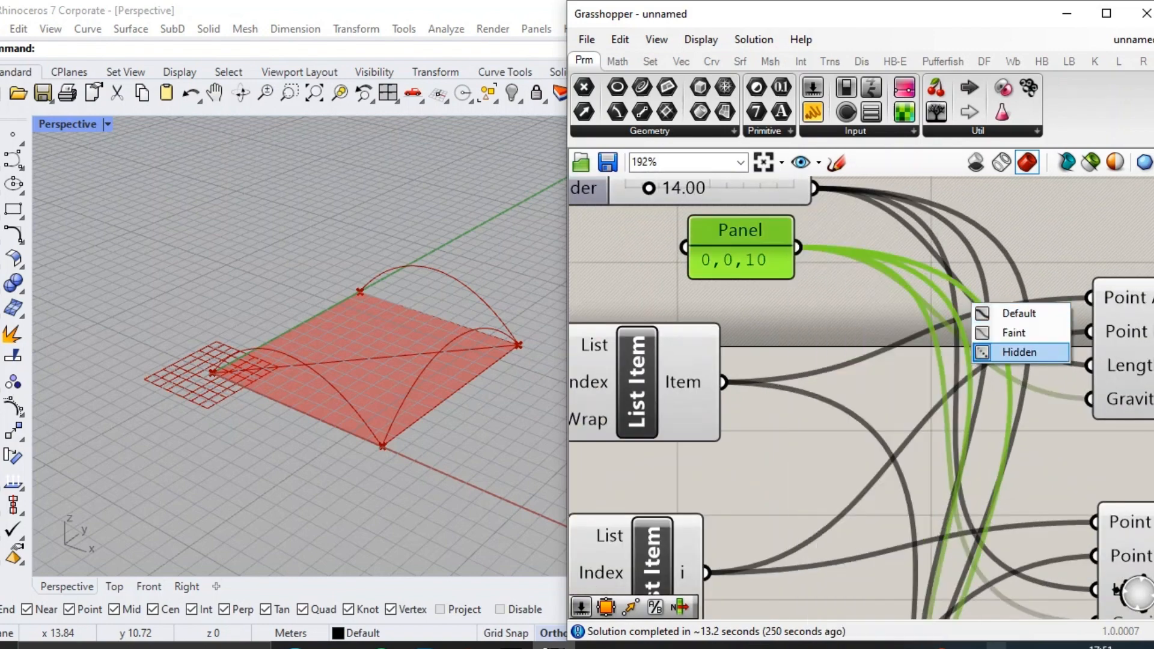
pyautogui.click(845, 264)
pyautogui.moveTo(845, 255); pyautogui.dragTo(716, 229, button='right')
pyautogui.rightClick(981, 373)
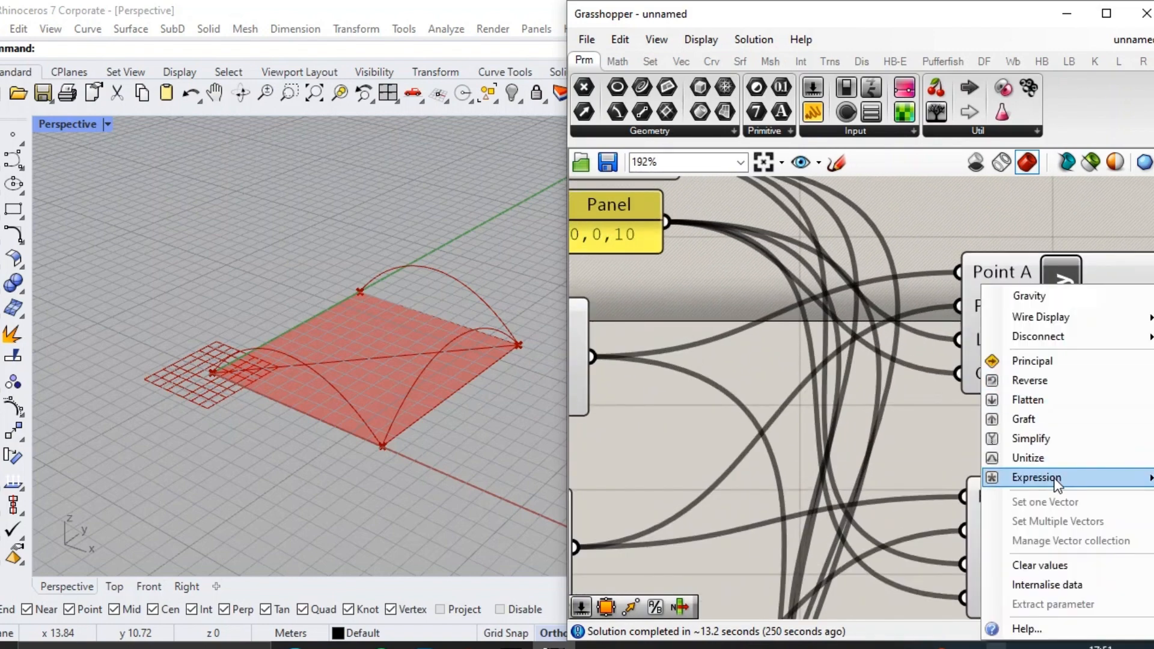
pyautogui.click(914, 431)
# Connect the index 0 List Item to the fourth Catenary's Point A and the index 3 List Item to Point B.
pyautogui.scroll(-5, 792, 332)
pyautogui.moveTo(993, 416); pyautogui.dragTo(949, 330, button='right')
pyautogui.moveTo(996, 384); pyautogui.dragTo(940, 399, button='right')
pyautogui.moveTo(786, 438); pyautogui.dragTo(914, 434, button='right')
pyautogui.click(926, 525)
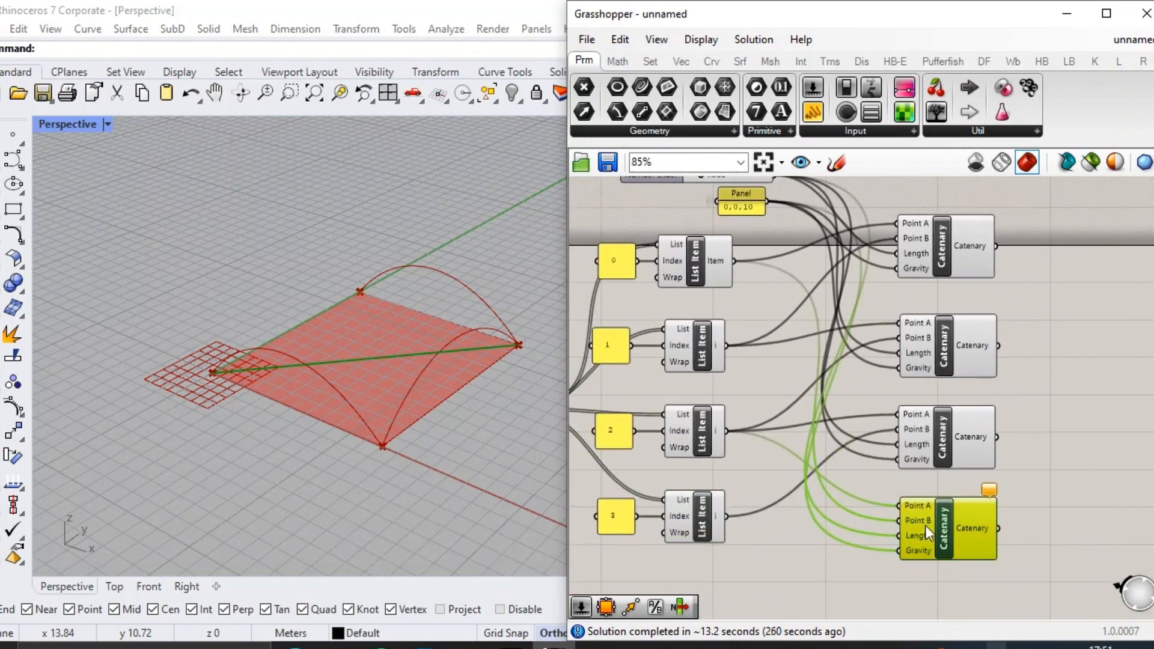
pyautogui.moveTo(736, 262); pyautogui.dragTo(897, 506)
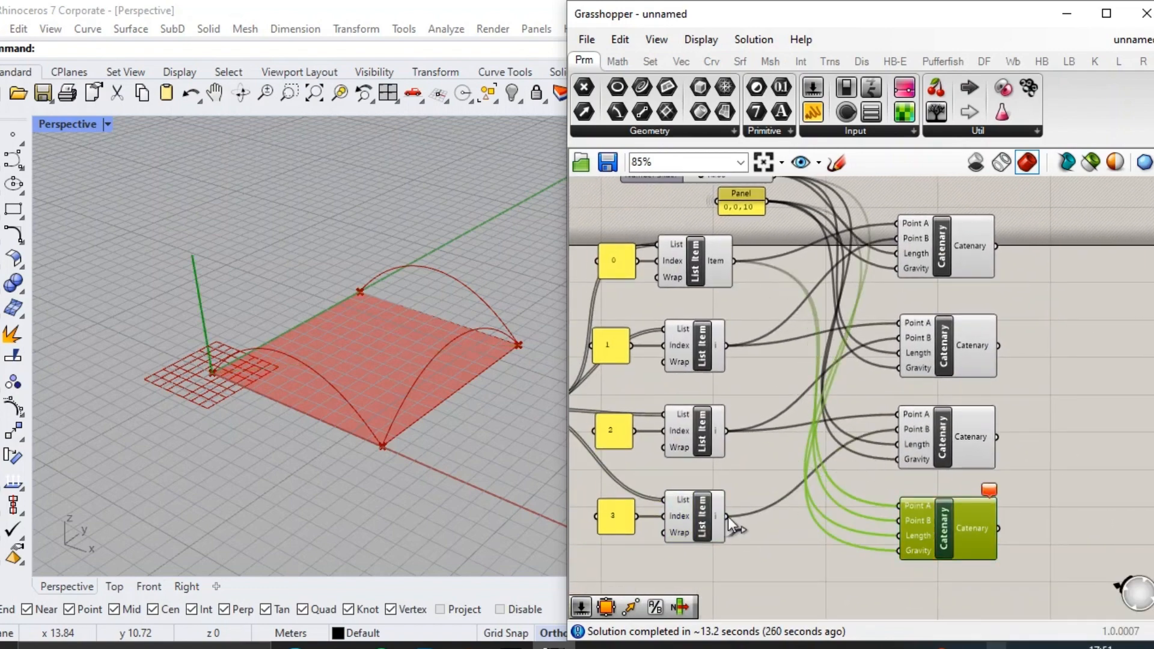
pyautogui.moveTo(727, 518); pyautogui.dragTo(899, 521)
pyautogui.moveTo(980, 382); pyautogui.dragTo(949, 391, button='right')
pyautogui.scroll(-2, 986, 475)
pyautogui.moveTo(1003, 544); pyautogui.dragTo(938, 327)
pyautogui.click(936, 287)
pyautogui.click(1020, 389)
pyautogui.moveTo(1022, 389); pyautogui.dragTo(845, 345, button='right')
pyautogui.scroll(2, 873, 377)
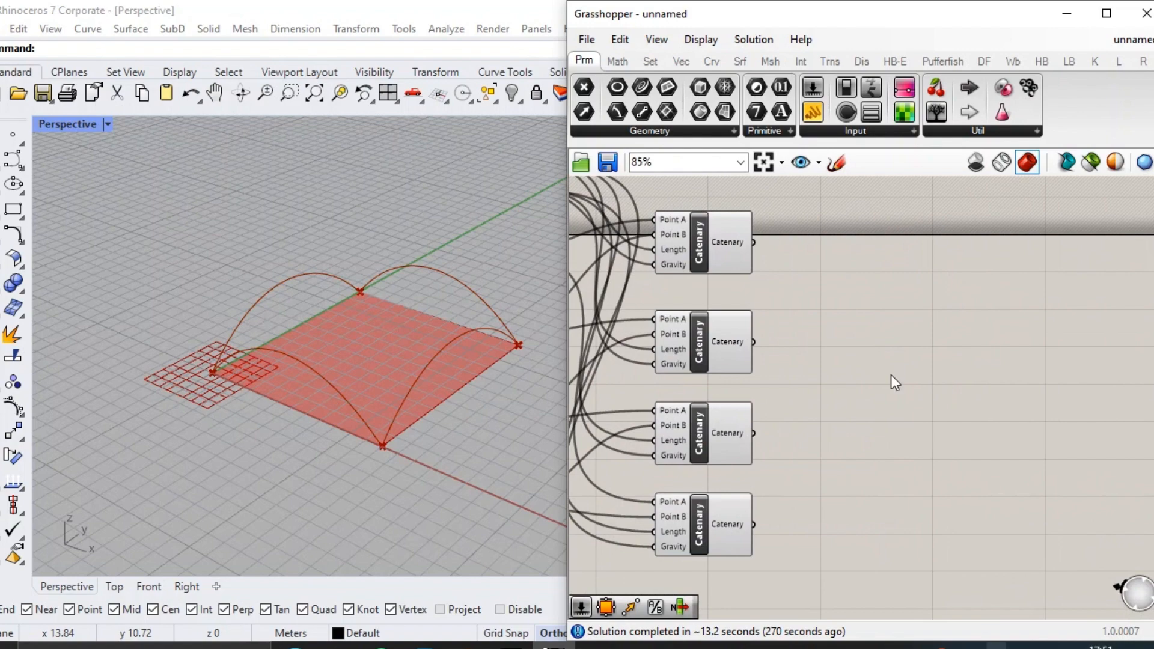
pyautogui.scroll(-1, 995, 452)
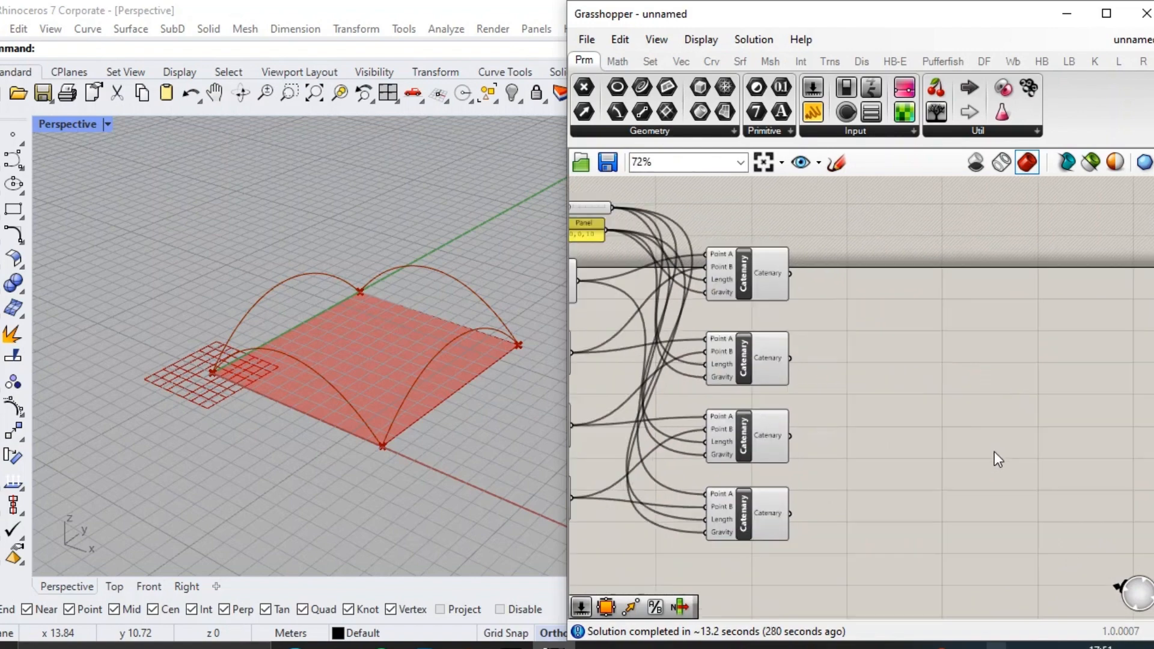
pyautogui.scroll(-1, 1054, 475)
pyautogui.rightClick(1051, 478)
pyautogui.click(927, 320)
pyautogui.scroll(1, 934, 315)
pyautogui.doubleClick(944, 313)
pyautogui.write('build curve')
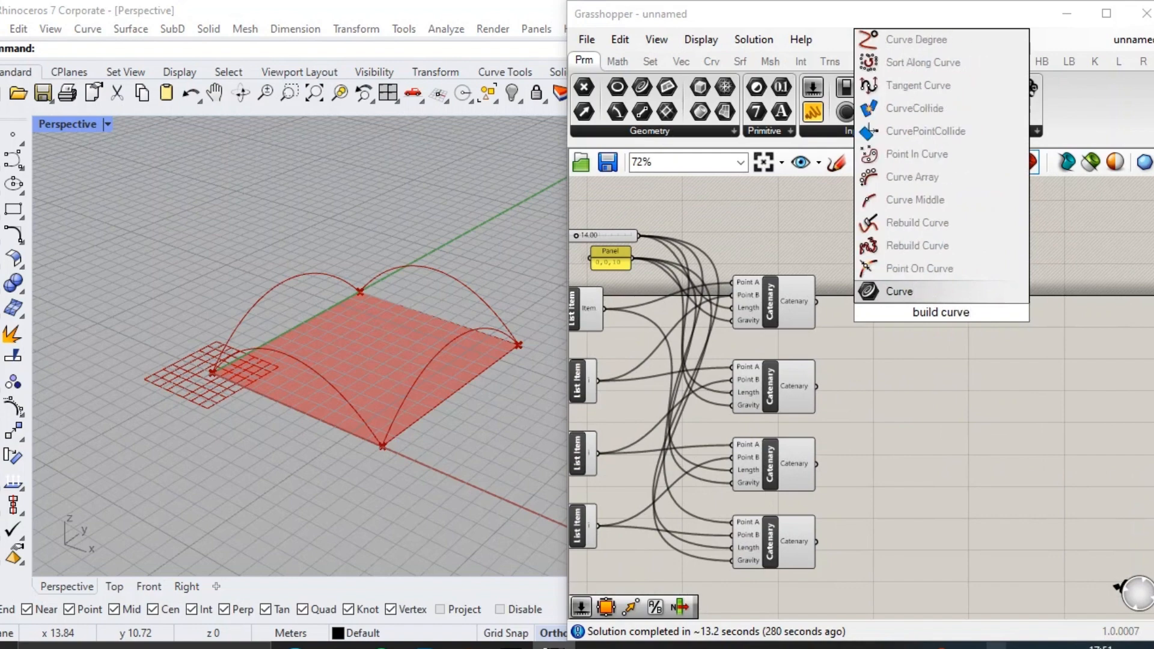
pyautogui.press('Up')
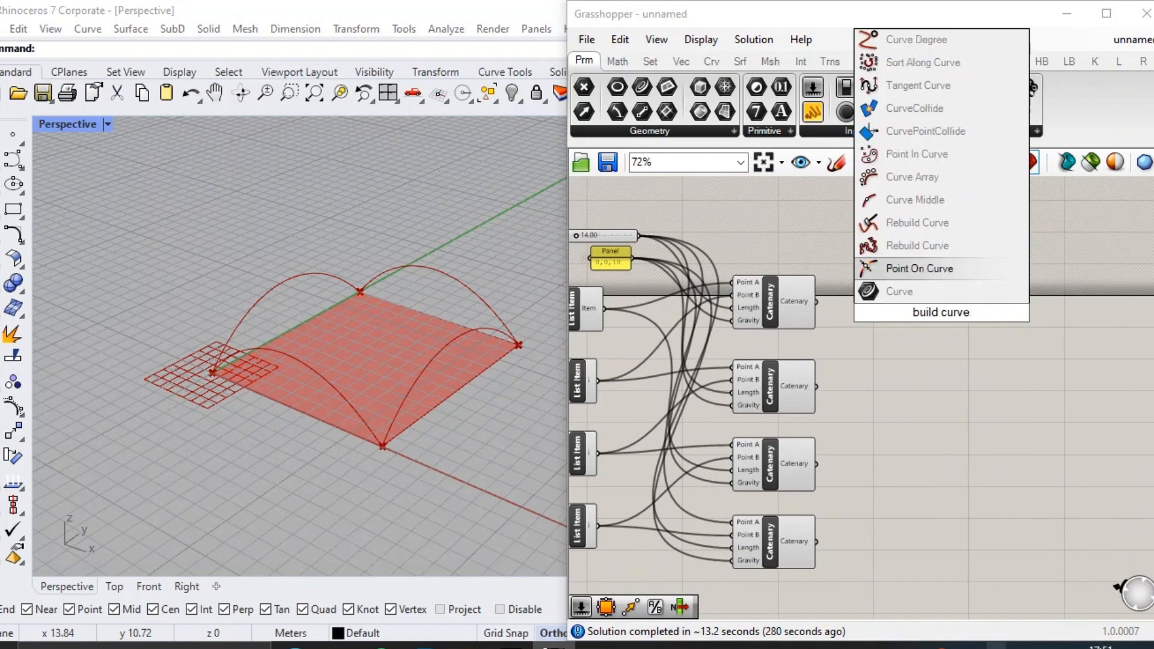
pyautogui.press('Up')
pyautogui.press('Up')
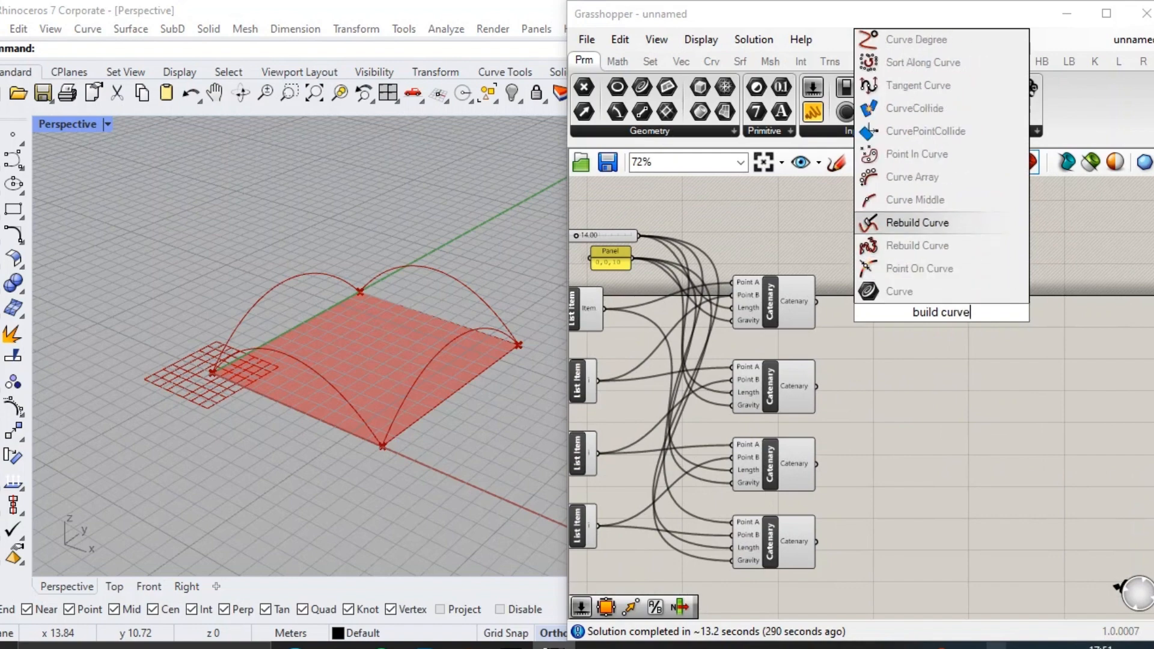
pyautogui.press('Return')
pyautogui.scroll(3, 942, 319)
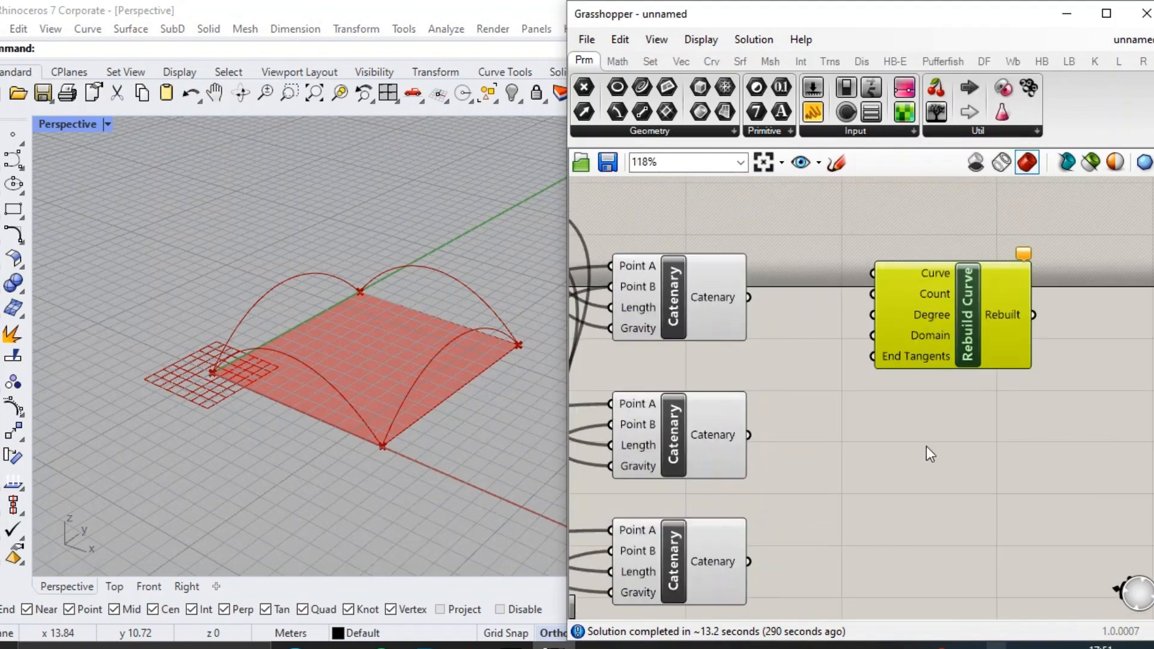
pyautogui.doubleClick(926, 446)
pyautogui.write('reb')
pyautogui.click(927, 407)
pyautogui.click(929, 404)
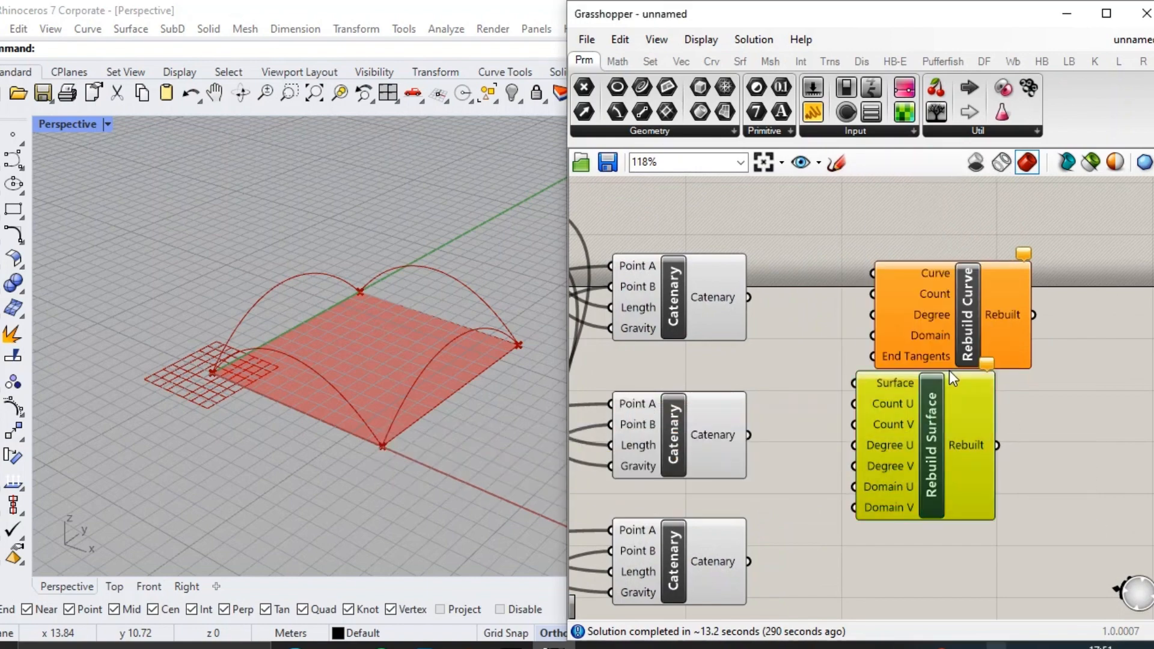
pyautogui.keyDown('shift'); pyautogui.click(949, 351); pyautogui.keyUp('shift')
pyautogui.press('Delete')
# Add a Rebuild Curve component beside the first Catenary and connect the Catenary output to its Curve input.
pyautogui.doubleClick(881, 277)
pyautogui.write('reb')
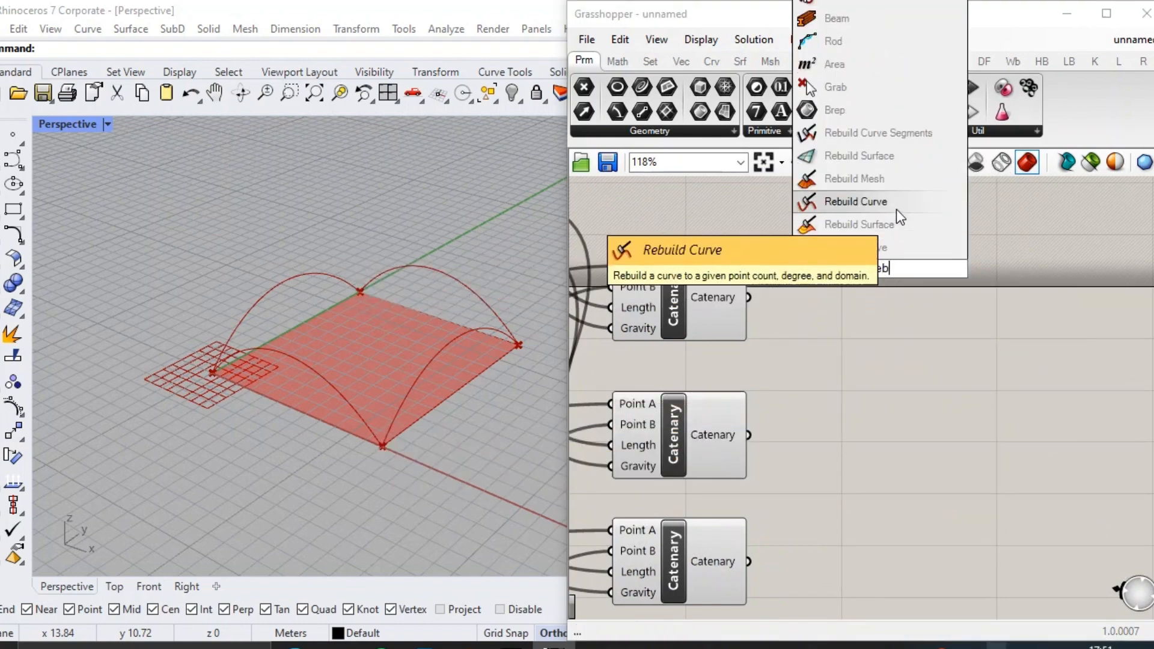
pyautogui.click(897, 209)
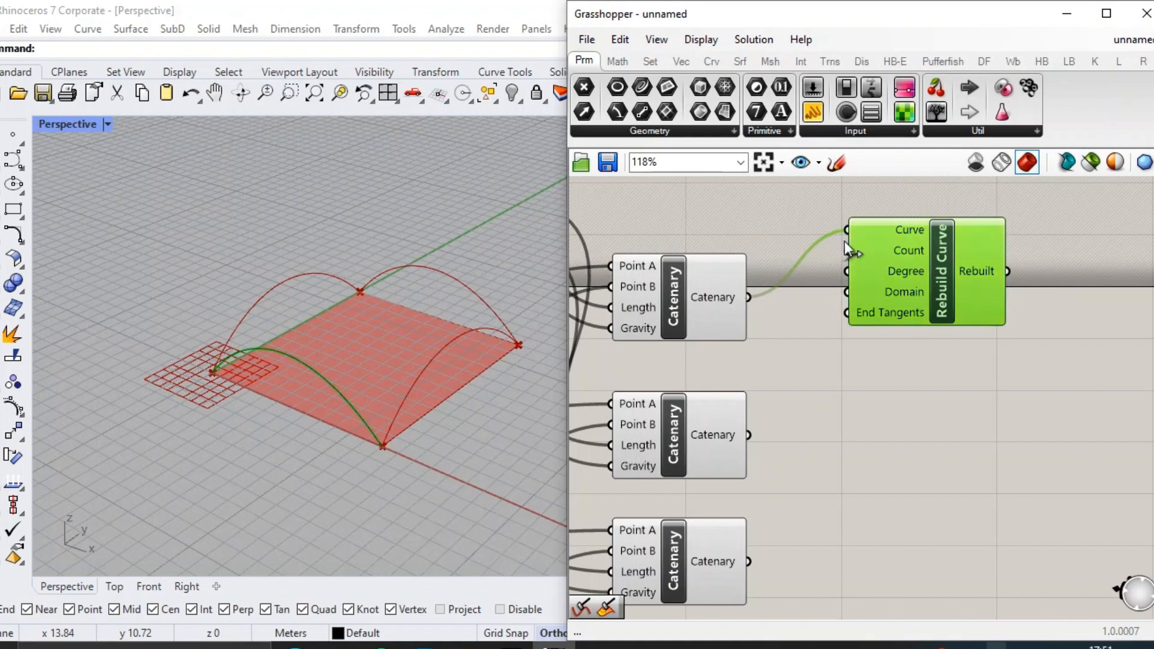
# Duplicate the Rebuild Curve component below the first and connect the second Catenary to the copy's Curve input.
pyautogui.moveTo(913, 265); pyautogui.dragTo(944, 430)
pyautogui.hotkey('ctrl', 'c')
pyautogui.hotkey('ctrl', 'v')
pyautogui.moveTo(749, 435); pyautogui.dragTo(876, 398)
# Duplicate the Rebuild Curve component twice more down the column and connect the third and fourth Catenaries to the copies' Curve inputs.
pyautogui.moveTo(960, 515); pyautogui.dragTo(956, 370, button='right')
pyautogui.hotkey('ctrl', 'c')
pyautogui.hotkey('ctrl', 'v')
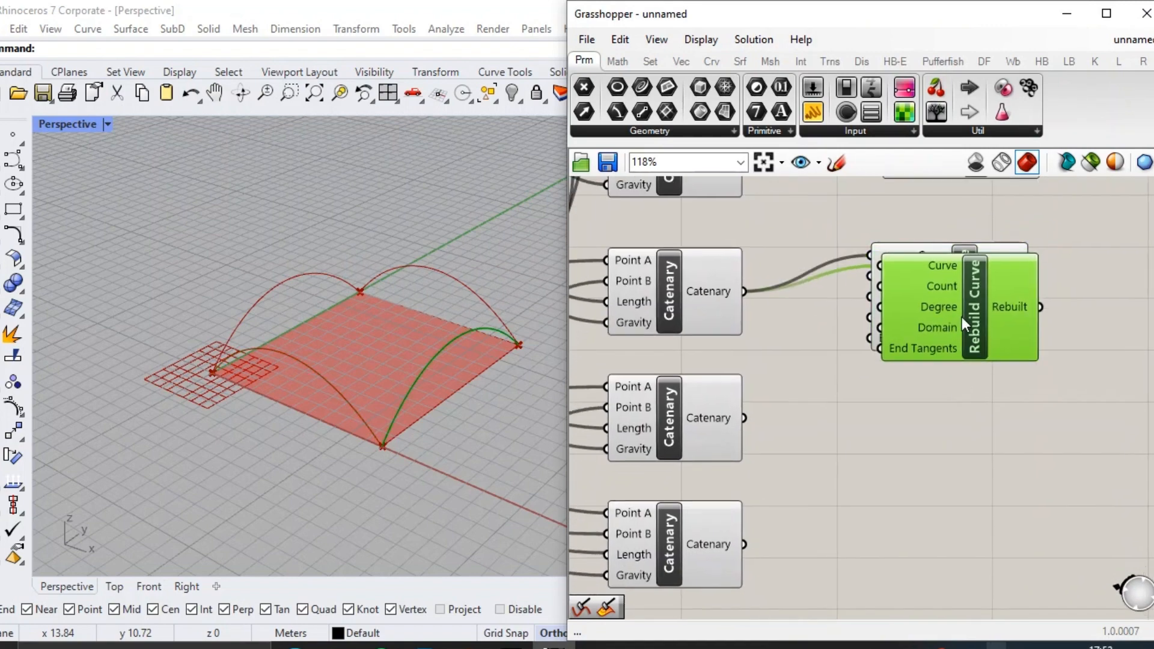
pyautogui.moveTo(961, 325); pyautogui.dragTo(950, 451)
pyautogui.moveTo(745, 417); pyautogui.dragTo(867, 391)
pyautogui.moveTo(960, 442); pyautogui.dragTo(959, 545)
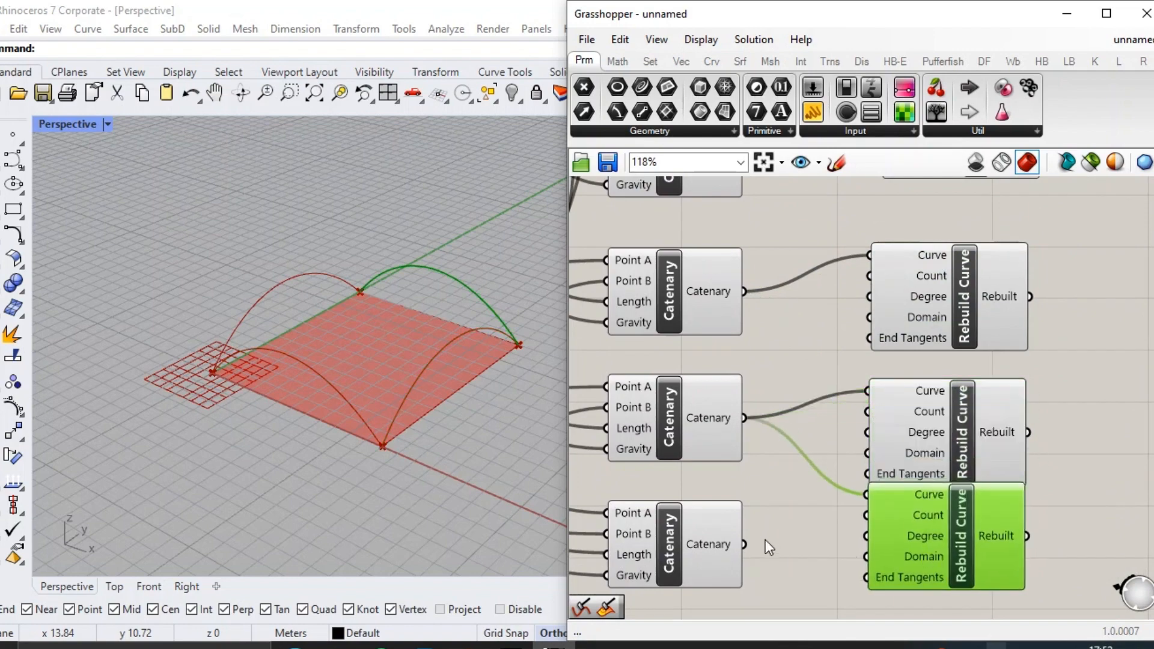
pyautogui.moveTo(871, 494); pyautogui.dragTo(870, 494)
pyautogui.scroll(-1, 921, 481)
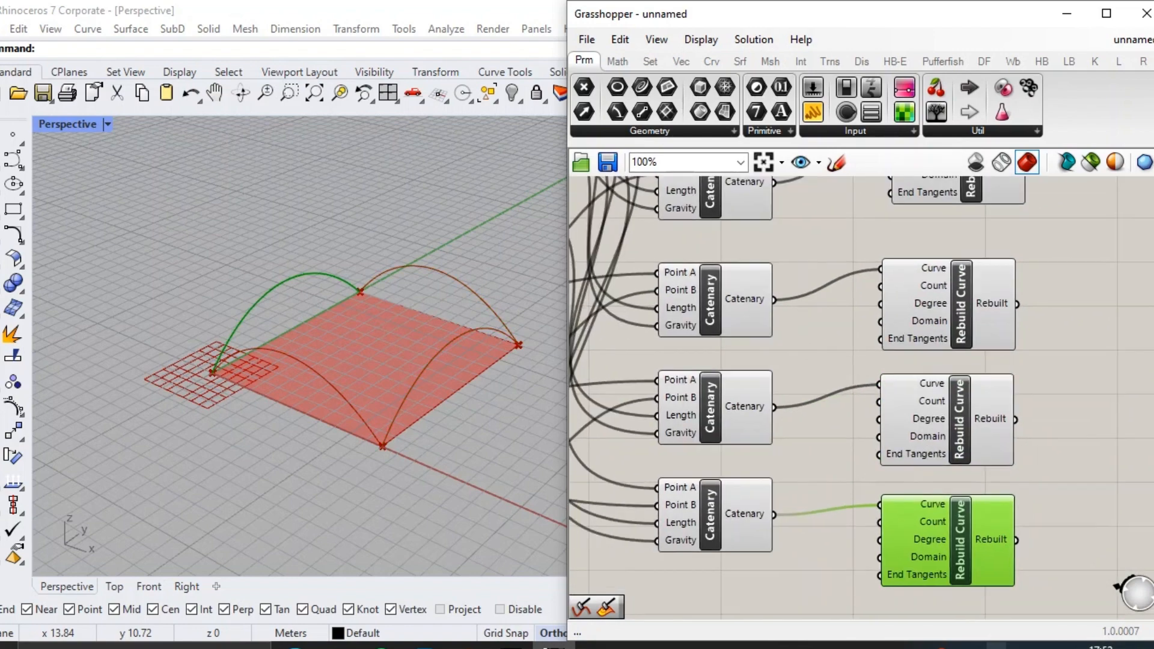
pyautogui.doubleClick(745, 581)
pyautogui.write('2')
pyautogui.press('Return')
pyautogui.moveTo(776, 581); pyautogui.dragTo(740, 569)
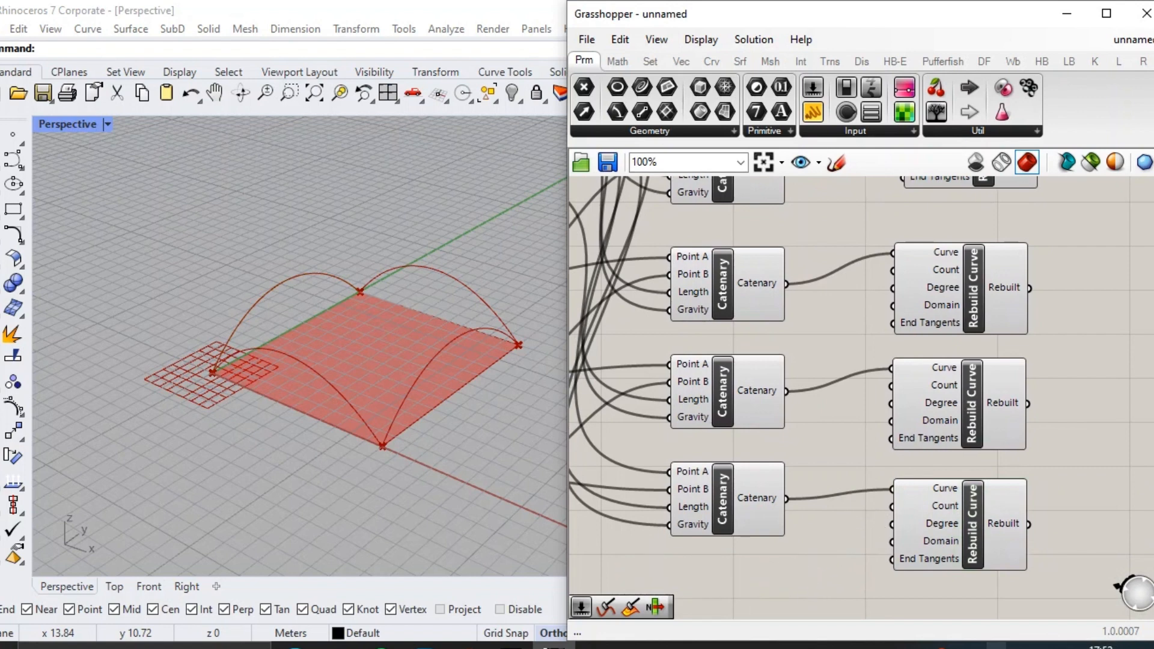
# Create a panel containing 2 below the fourth Catenary.
pyautogui.doubleClick(734, 569)
pyautogui.write('//2')
pyautogui.press('Return')
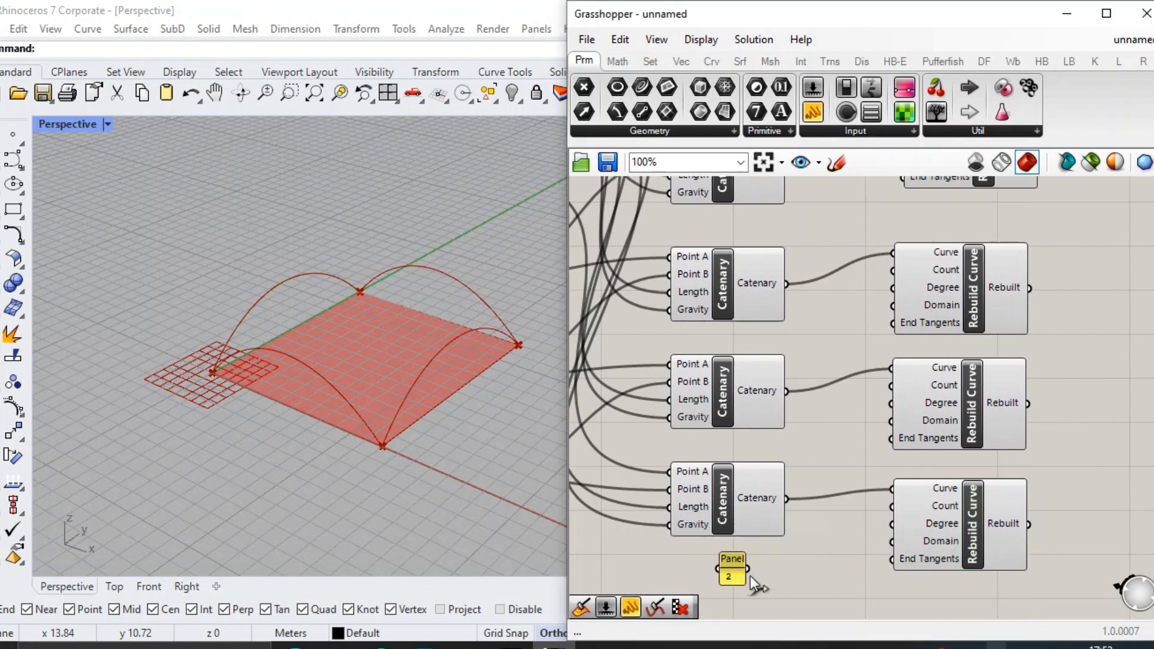
# Connect the panel containing 2 to the Degree input of all four Rebuild Curve components.
pyautogui.moveTo(744, 564); pyautogui.dragTo(892, 403)
pyautogui.moveTo(815, 572); pyautogui.dragTo(867, 380)
pyautogui.scroll(-2, 817, 571)
pyautogui.scroll(3, 869, 369)
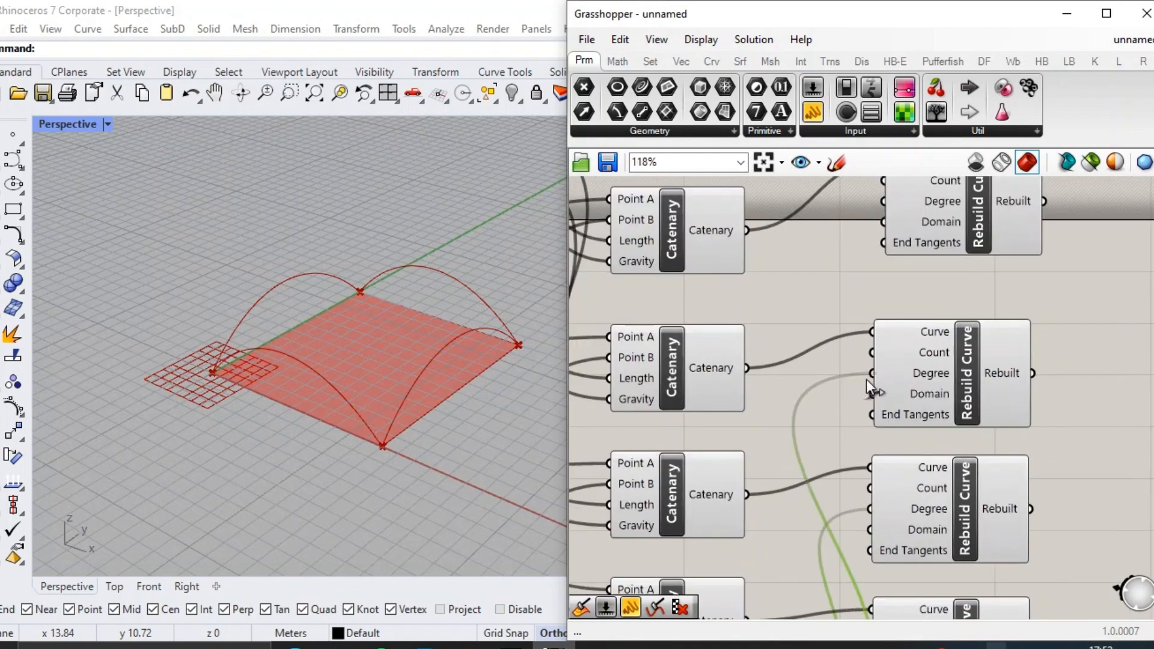
pyautogui.scroll(-4, 867, 378)
pyautogui.scroll(1, 846, 527)
pyautogui.moveTo(826, 548); pyautogui.dragTo(876, 237)
pyautogui.scroll(3, 887, 213)
pyautogui.scroll(-5, 860, 244)
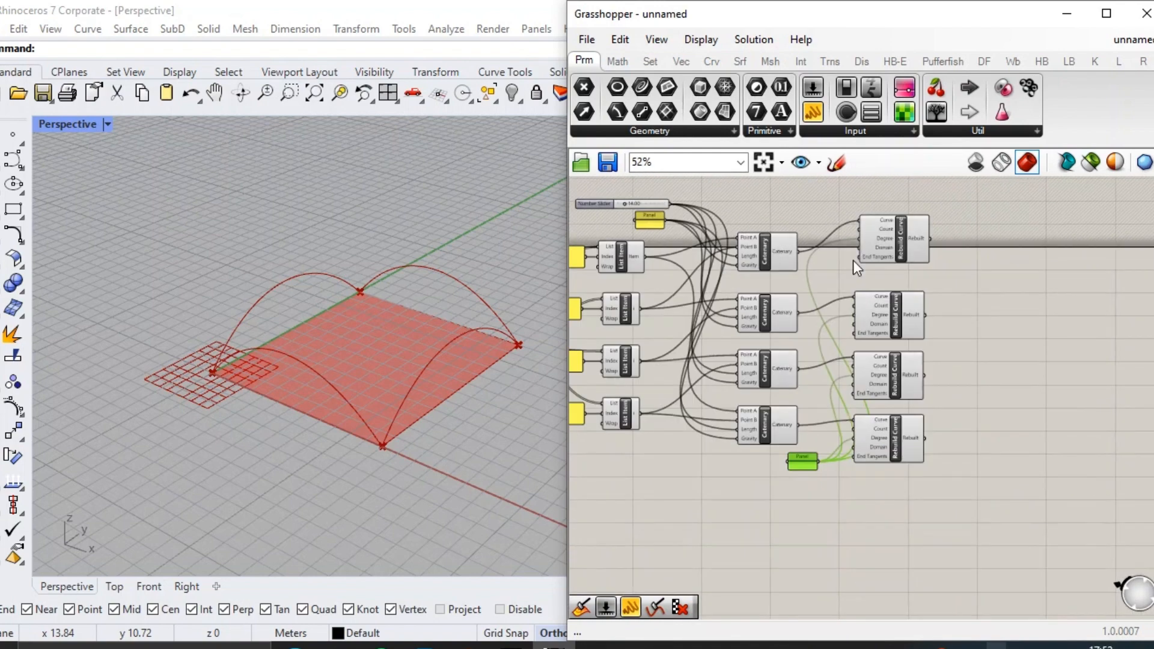
pyautogui.scroll(4, 824, 446)
# Move the degree panel directly beneath the fourth Catenary and select the four Rebuild Curve components.
pyautogui.moveTo(787, 480); pyautogui.dragTo(706, 481)
pyautogui.scroll(-3, 864, 466)
pyautogui.moveTo(938, 481); pyautogui.dragTo(875, 517, button='right')
pyautogui.moveTo(943, 524); pyautogui.dragTo(866, 217)
pyautogui.moveTo(868, 219); pyautogui.dragTo(819, 231, button='right')
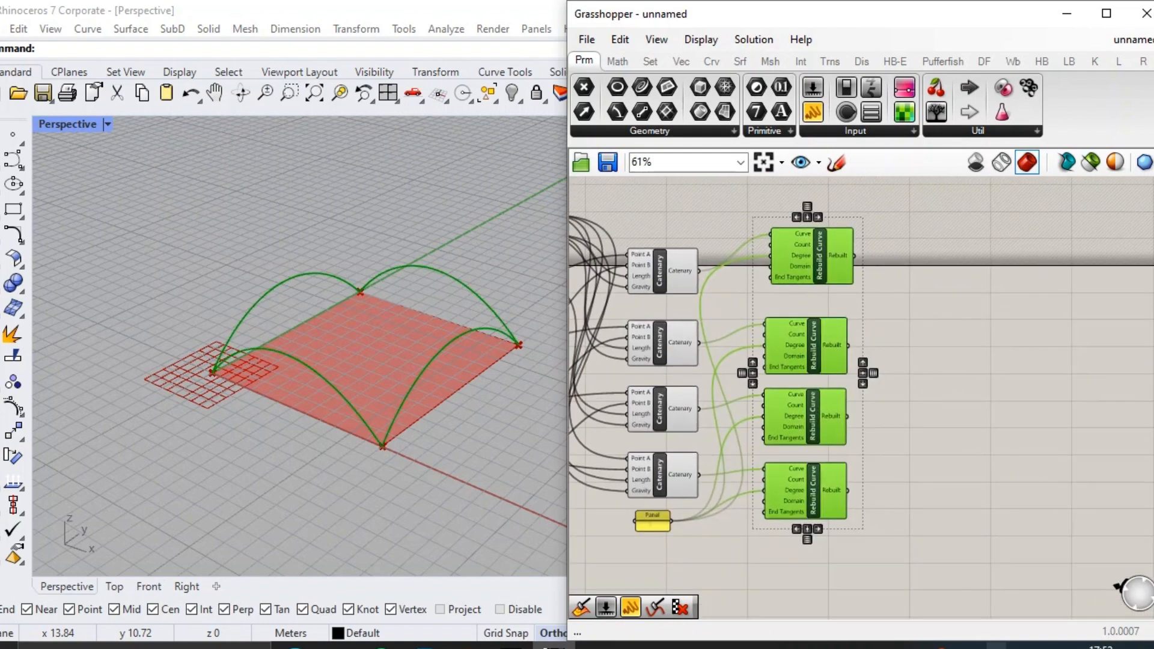
# Add an Edge Surface component beside the Rebuild Curve column.
pyautogui.doubleClick(910, 298)
pyautogui.write('edge')
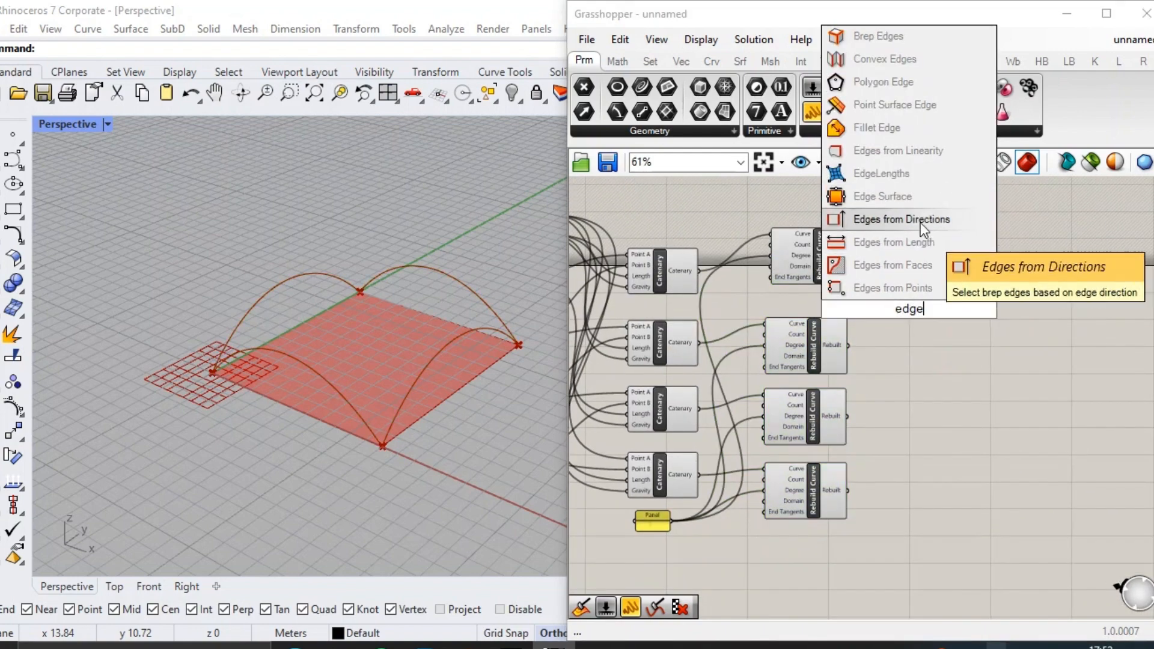
pyautogui.click(914, 195)
pyautogui.scroll(3, 907, 312)
pyautogui.moveTo(910, 318); pyautogui.dragTo(950, 347)
# Connect the four Rebuilt outputs in order to the Edge Surface's Curve A, Curve B, Curve C and Curve D inputs.
pyautogui.moveTo(822, 219); pyautogui.dragTo(842, 234)
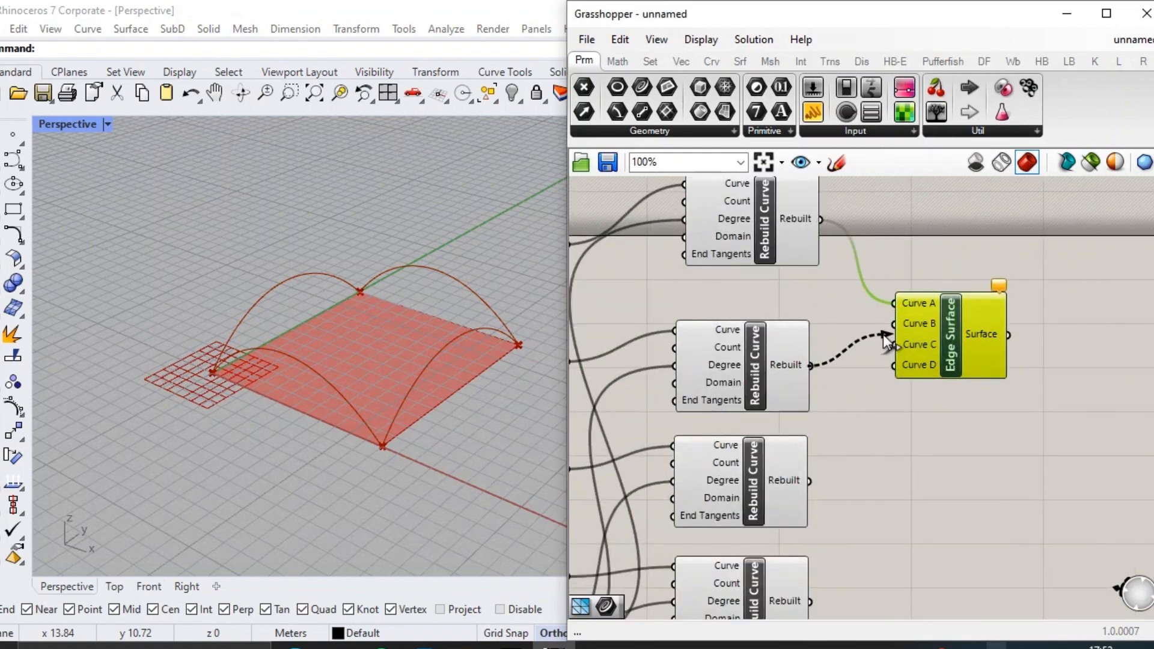
pyautogui.moveTo(884, 336); pyautogui.dragTo(889, 325)
pyautogui.scroll(-1, 882, 326)
pyautogui.scroll(1, 852, 362)
pyautogui.moveTo(816, 468); pyautogui.dragTo(904, 330)
pyautogui.scroll(-2, 866, 384)
pyautogui.scroll(2, 837, 478)
pyautogui.moveTo(828, 552); pyautogui.dragTo(912, 315)
pyautogui.scroll(-3, 1026, 393)
pyautogui.scroll(1, 1027, 393)
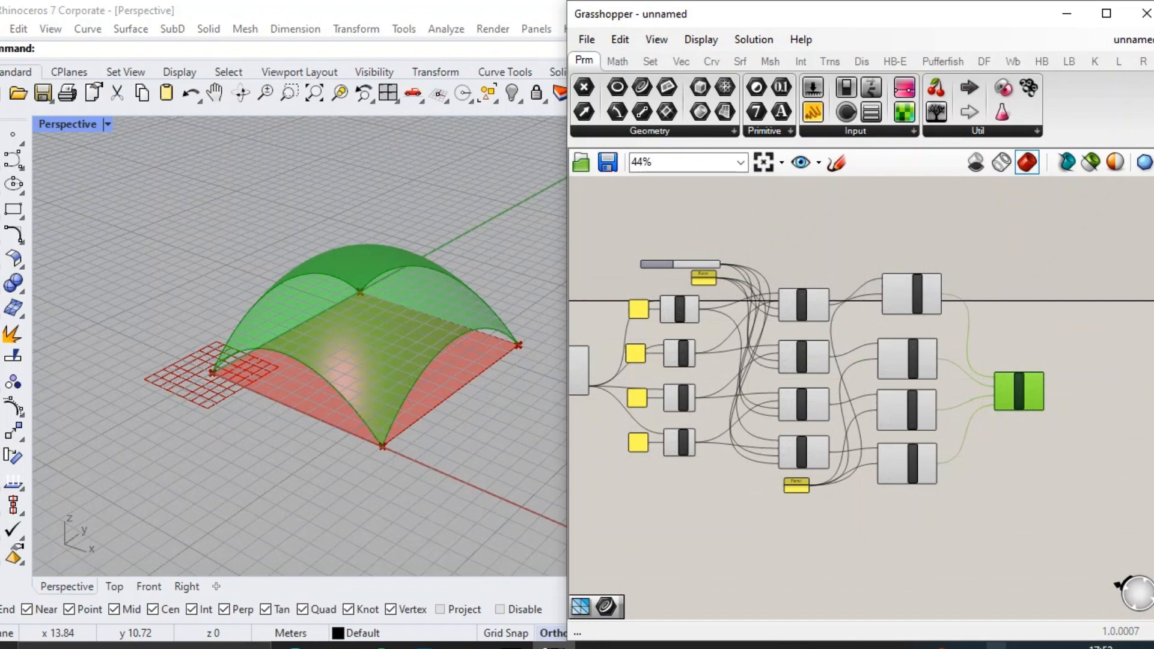
# Add a Triangular Panels A component beside the Edge Surface.
pyautogui.click(1059, 416)
pyautogui.scroll(4, 1058, 413)
pyautogui.doubleClick(986, 360)
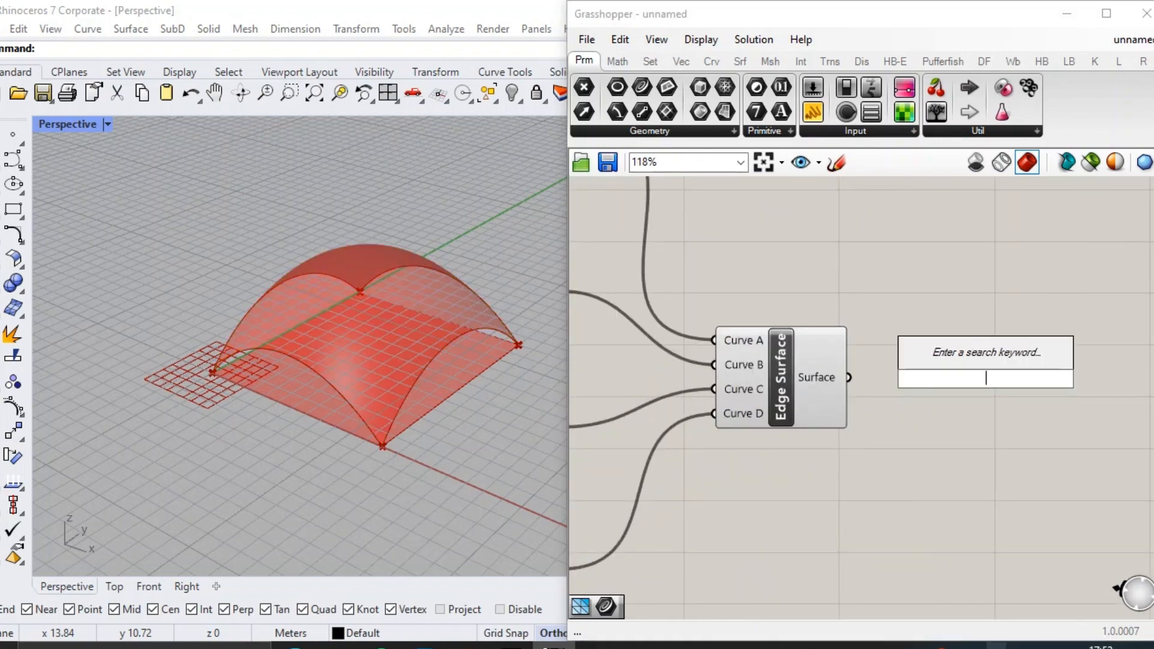
pyautogui.write('triang')
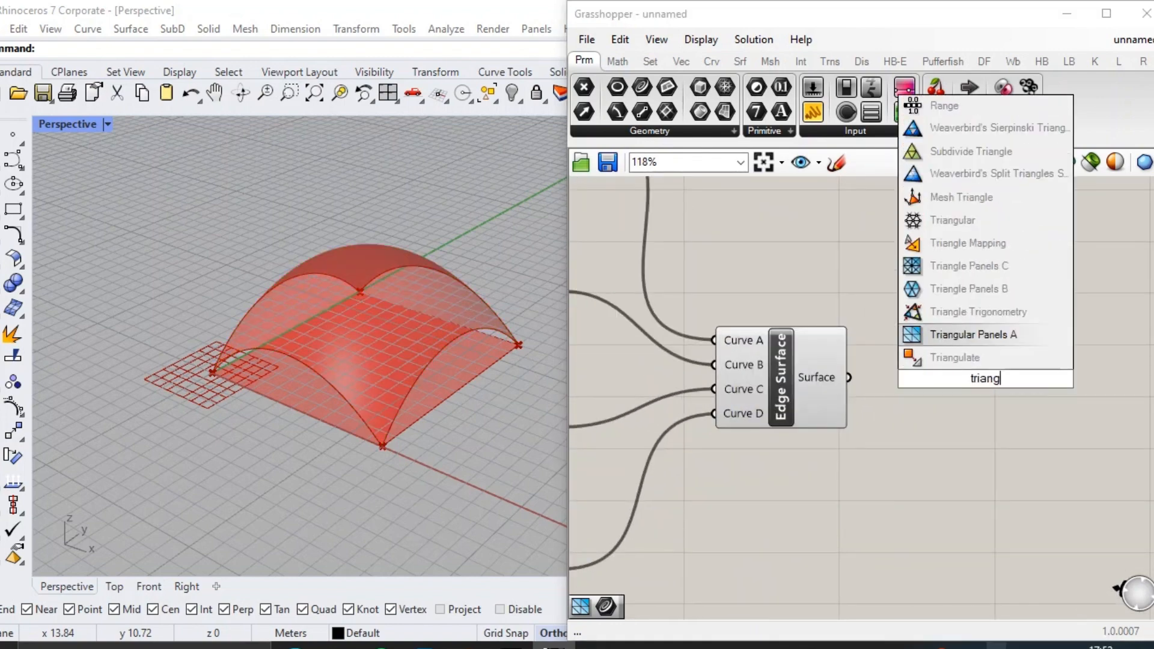
pyautogui.press('Return')
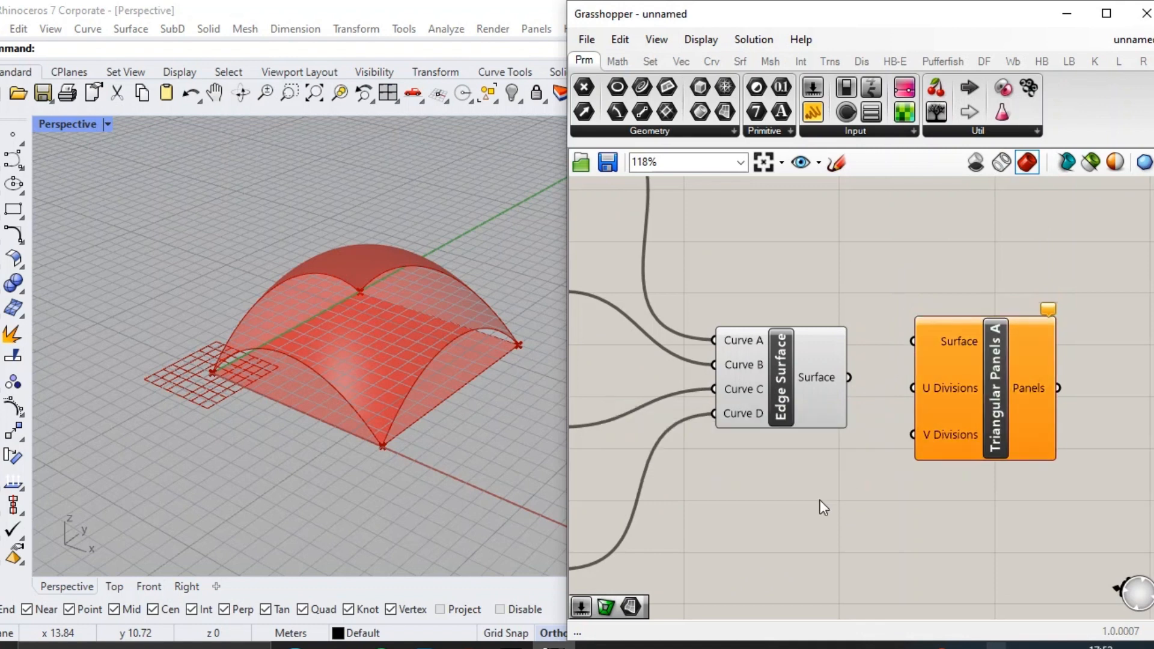
# Feed a new number slider of 4 into the panels' U and V Divisions and connect the Edge Surface to their Surface input.
pyautogui.doubleClick(820, 500)
pyautogui.write('4')
pyautogui.press('Return')
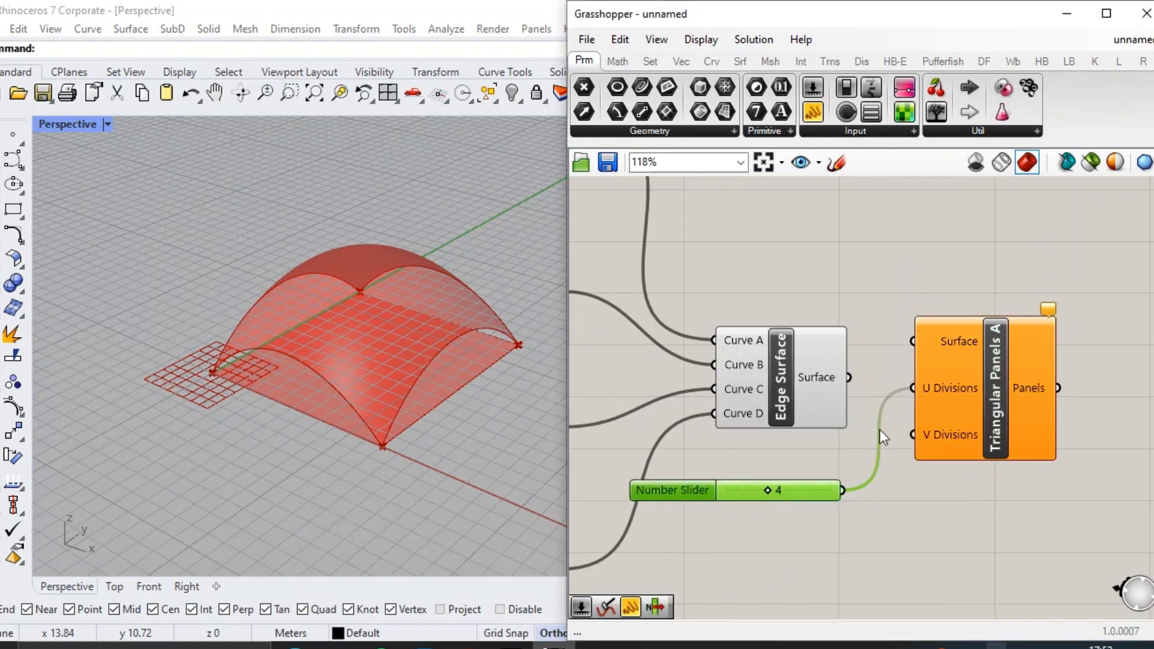
pyautogui.moveTo(882, 352); pyautogui.dragTo(913, 341)
# Turn off the preview of the Edge Surface and of all components before it.
pyautogui.moveTo(863, 270); pyautogui.dragTo(787, 388)
pyautogui.middleClick(779, 404)
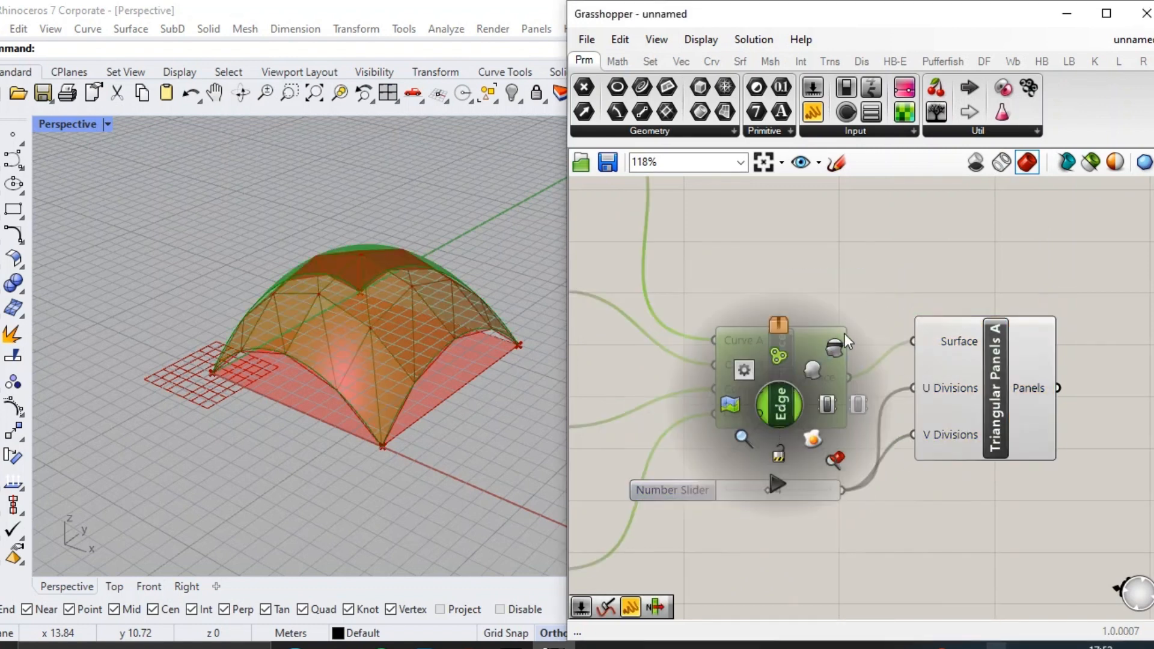
pyautogui.click(843, 337)
pyautogui.scroll(-8, 954, 351)
pyautogui.moveTo(847, 469); pyautogui.dragTo(612, 301)
pyautogui.middleClick(698, 371)
pyautogui.click(754, 318)
pyautogui.click(902, 384)
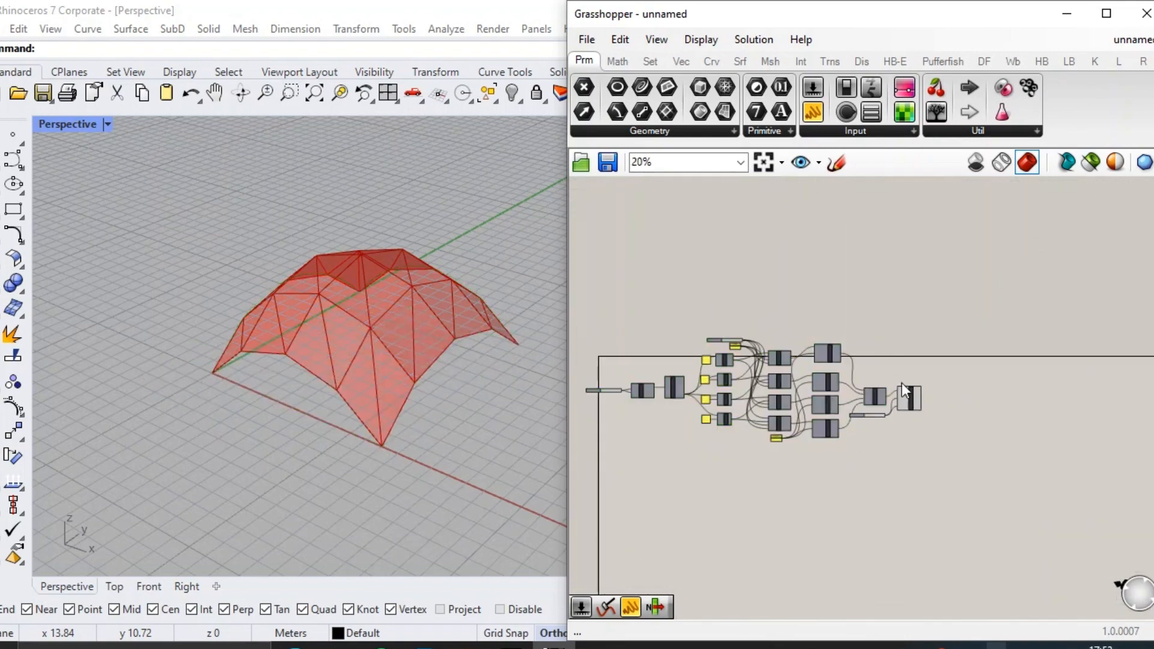
# Select the Triangular Panels A component and set its divisions slider to 5.
pyautogui.scroll(10, 913, 401)
pyautogui.click(906, 407)
pyautogui.scroll(2, 695, 492)
pyautogui.moveTo(601, 481); pyautogui.dragTo(609, 480)
pyautogui.moveTo(391, 421); pyautogui.dragTo(385, 277, button='right')
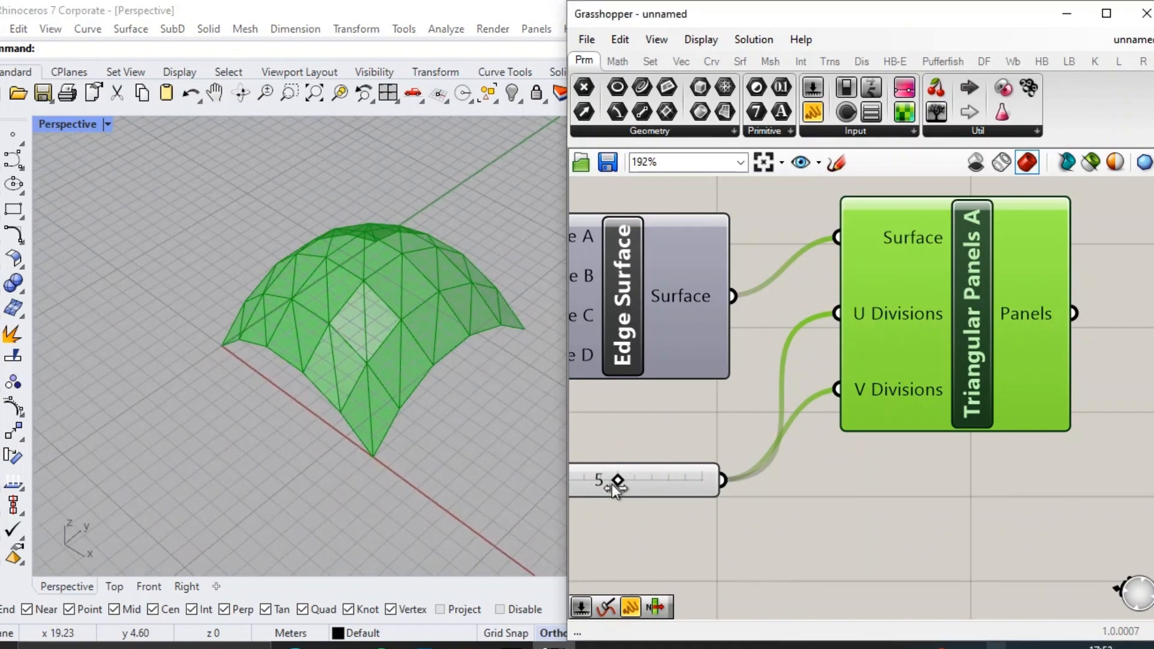
# Set the divisions slider of the triangular panels to 4.
pyautogui.moveTo(618, 481); pyautogui.dragTo(601, 481)
pyautogui.moveTo(391, 391); pyautogui.dragTo(436, 269, button='right')
pyautogui.scroll(4, 437, 270)
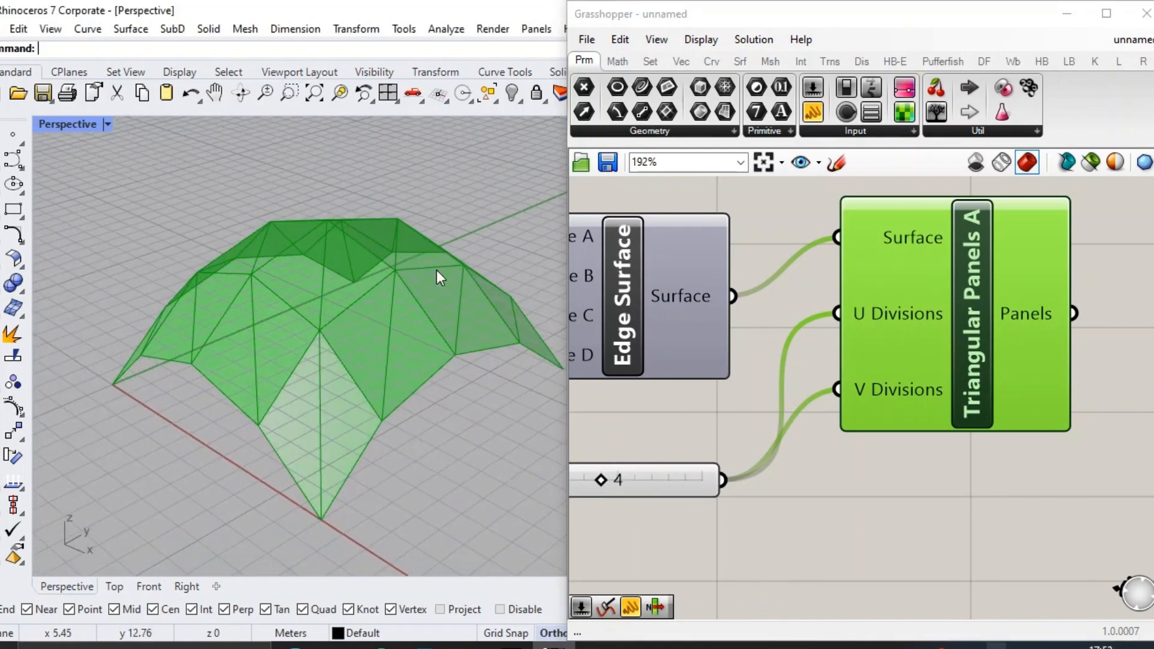
# Select all components of the definition and put them in one group.
pyautogui.scroll(-2, 1008, 326)
pyautogui.moveTo(1009, 328); pyautogui.dragTo(993, 372)
pyautogui.click(1016, 450)
pyautogui.scroll(-8, 1016, 447)
pyautogui.scroll(-2, 1021, 524)
pyautogui.moveTo(1023, 523); pyautogui.dragTo(648, 364)
pyautogui.moveTo(767, 437); pyautogui.dragTo(800, 490)
pyautogui.hotkey('ctrl', 'g')
pyautogui.click(949, 361)
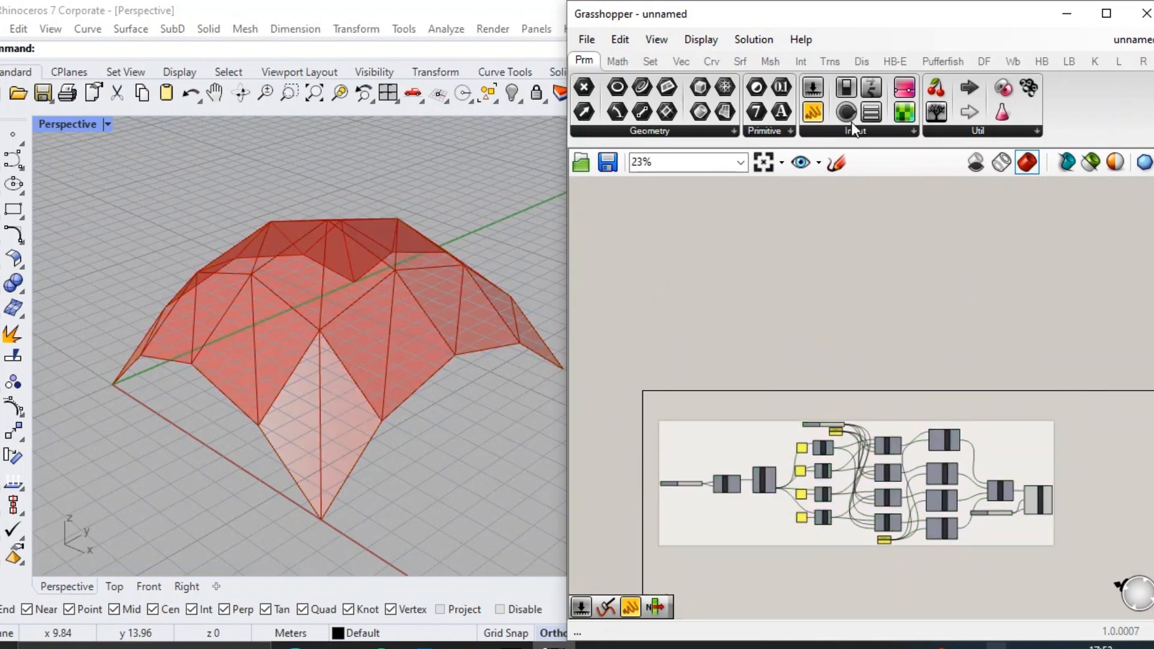
# Add a text panel reading "PEMBUATAN BASIC PANEL" above the first number slider of the arches.
pyautogui.click(813, 113)
pyautogui.scroll(7, 859, 414)
pyautogui.click(849, 363)
pyautogui.scroll(2, 838, 362)
pyautogui.click(844, 359)
pyautogui.doubleClick(845, 359)
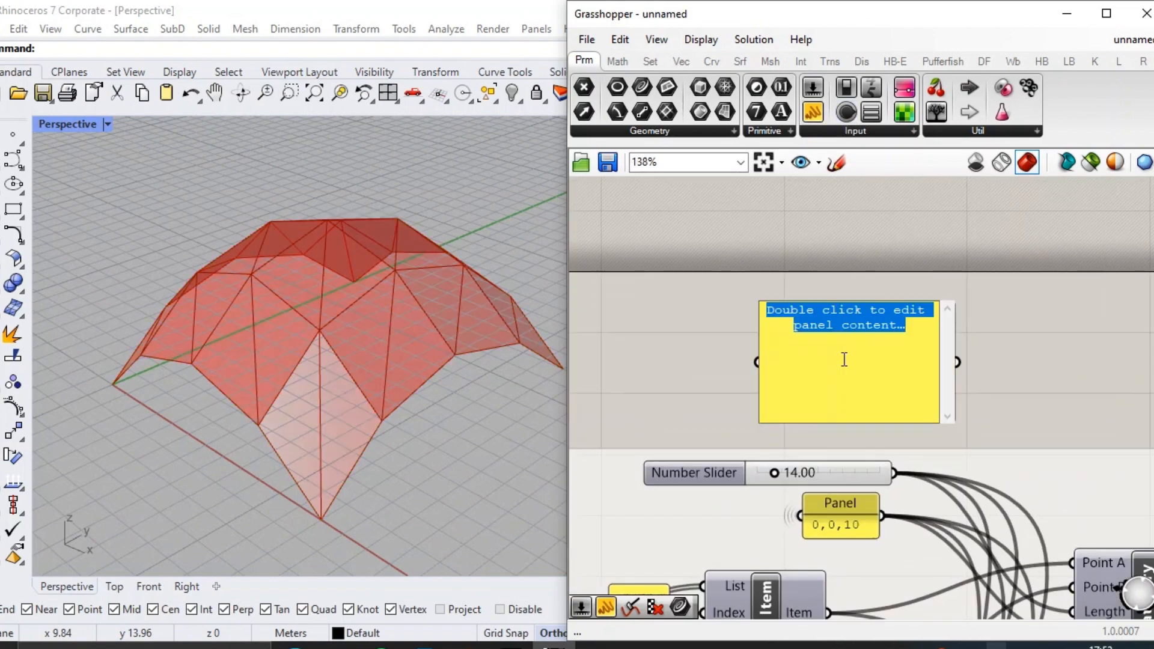
pyautogui.write('PEMBUATAN B')
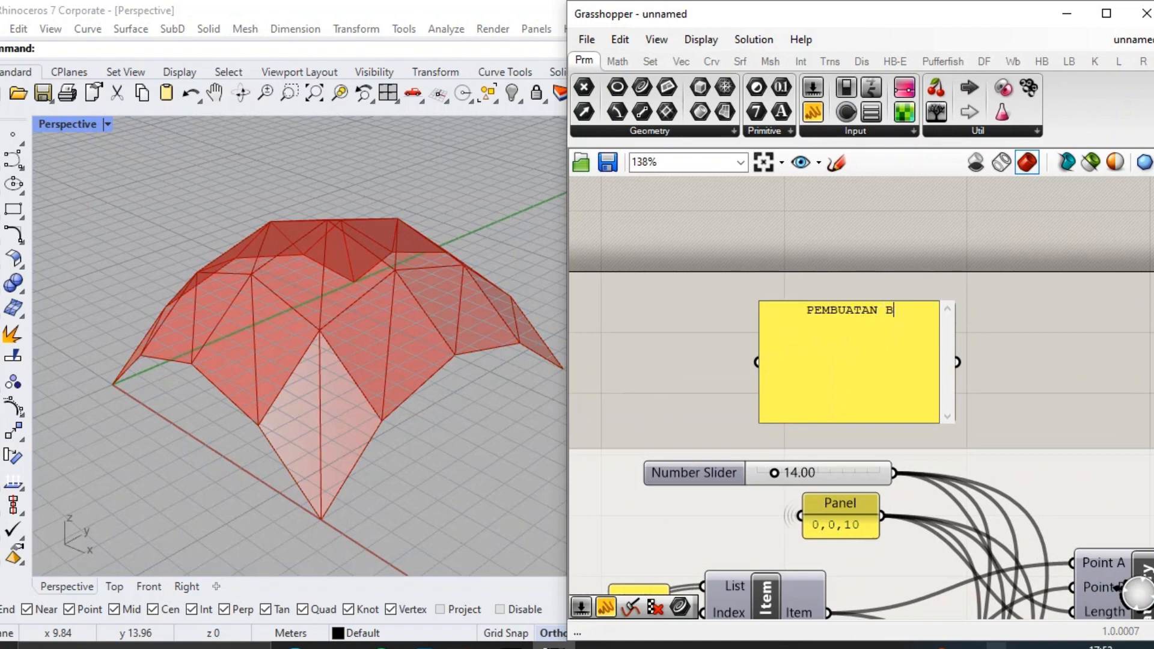
pyautogui.write('ASIC PANEL')
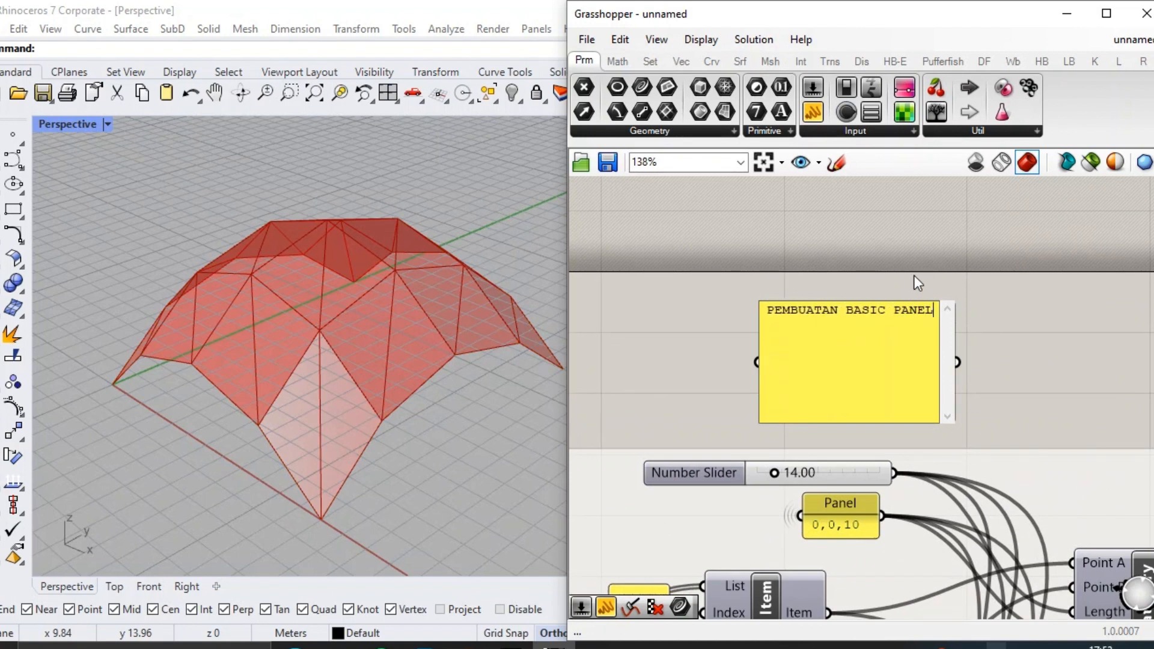
pyautogui.click(919, 283)
# Place the PEMBUATAN BASIC PANEL note, made flatter and wider, in the empty canvas area beside the group.
pyautogui.moveTo(901, 315); pyautogui.dragTo(1023, 313)
pyautogui.scroll(-10, 816, 320)
pyautogui.scroll(6, 1023, 313)
pyautogui.moveTo(1052, 360); pyautogui.dragTo(896, 337, button='right')
pyautogui.scroll(5, 899, 319)
pyautogui.doubleClick(902, 306)
pyautogui.write('ANEL AKAN DIDESAIN')
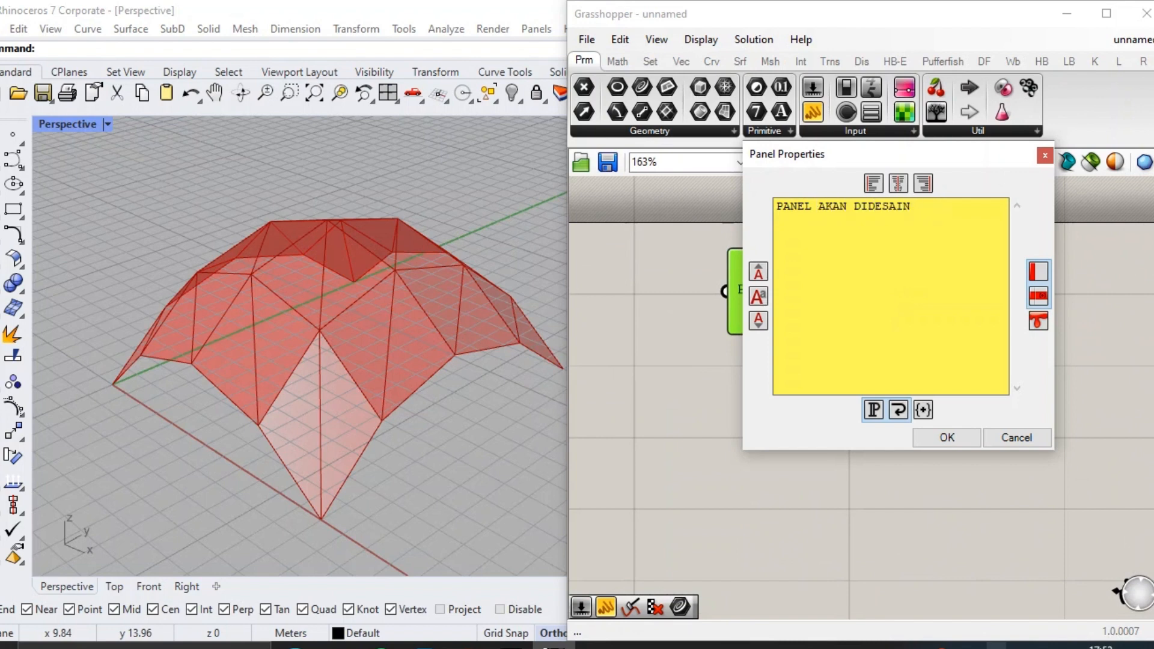
pyautogui.write('BANG DITENGAHNYA YANG KITA OFFSET/POTONG DARI PERIMETER TERLUAR')
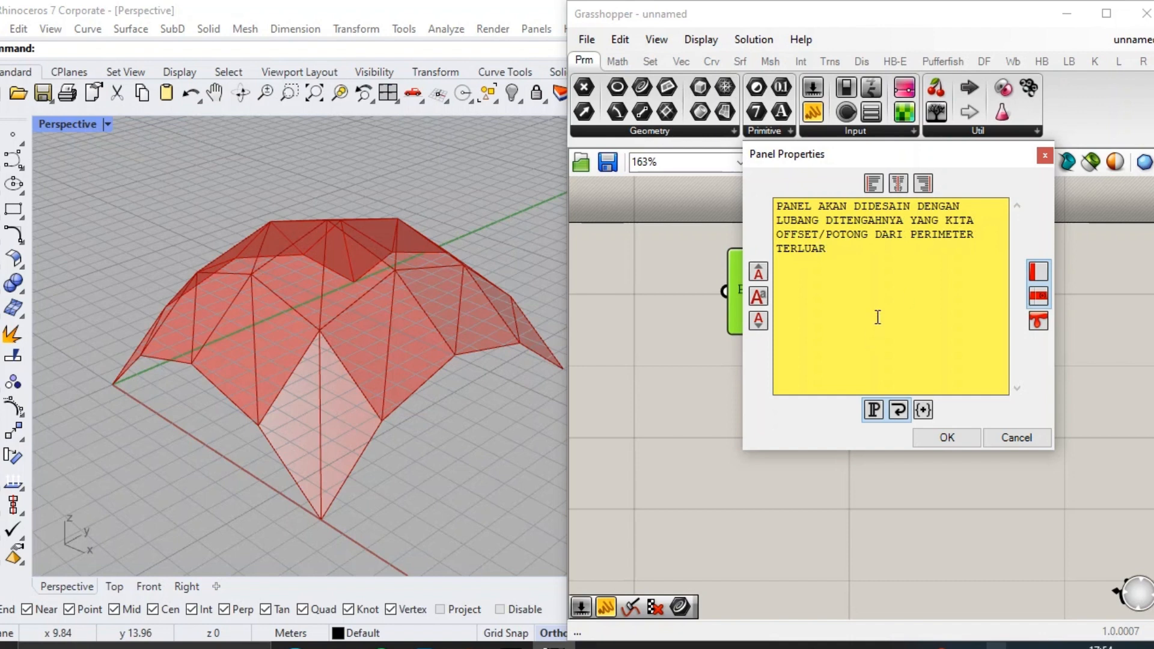
pyautogui.hotkey('ctrl', 'a')
pyautogui.press('BackSpace')
pyautogui.click(1000, 437)
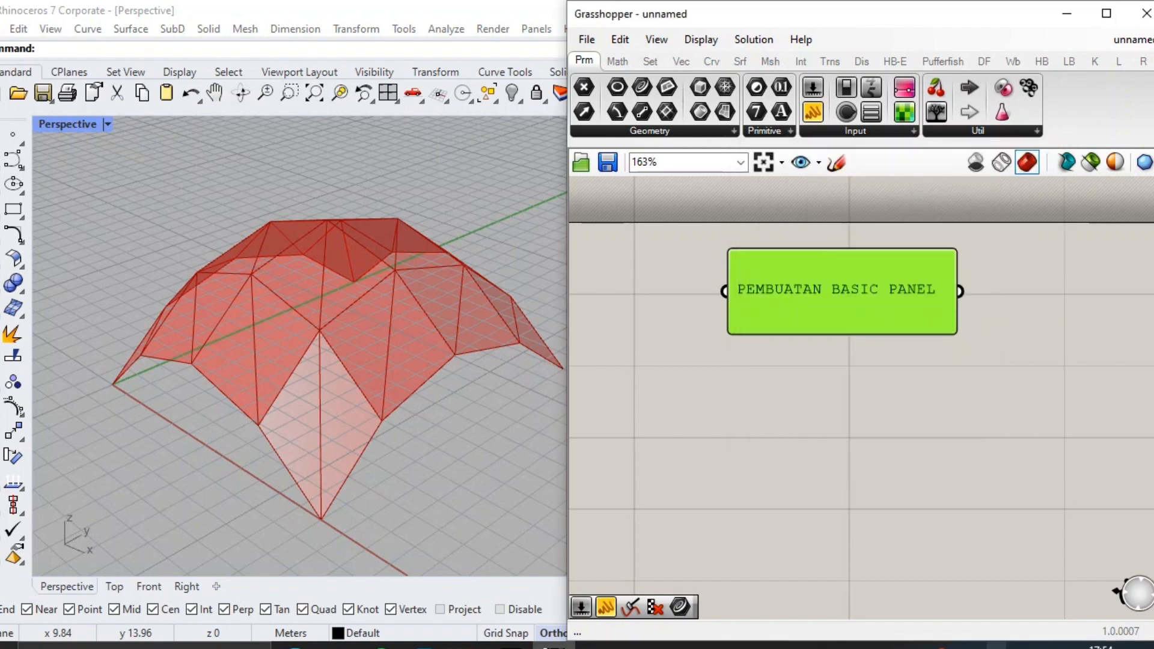
# Add a Surface parameter under the note and connect the Panels output of Triangular Panels A to it.
pyautogui.scroll(-2, 872, 338)
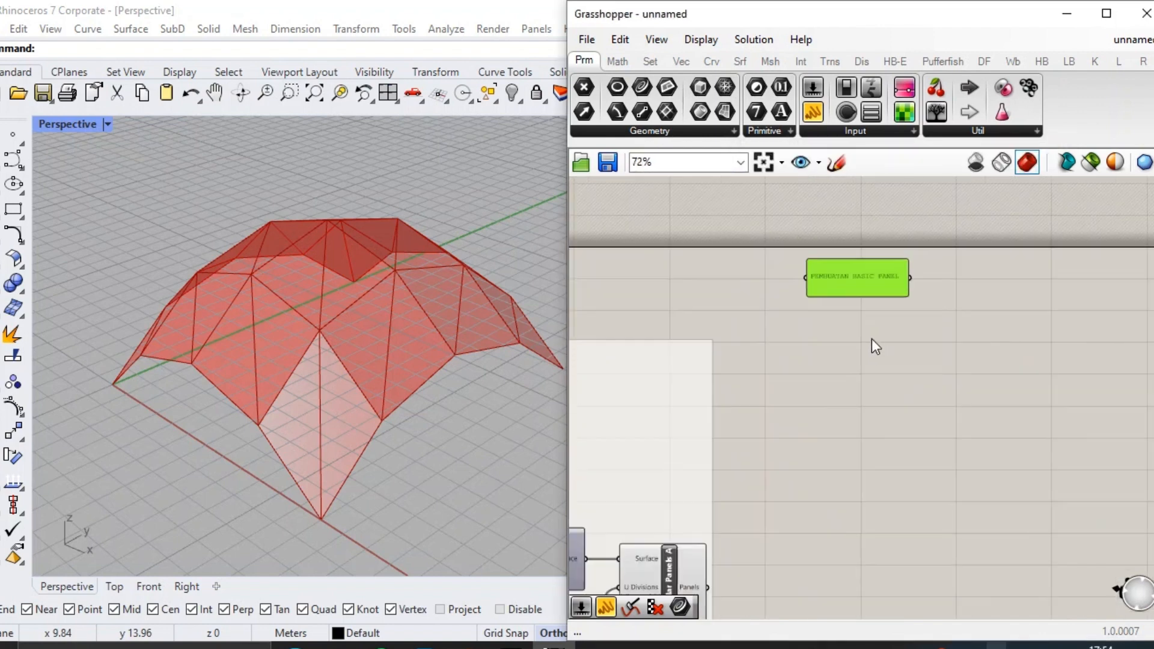
pyautogui.scroll(1, 835, 319)
pyautogui.doubleClick(829, 315)
pyautogui.write('sur')
pyautogui.press('Return')
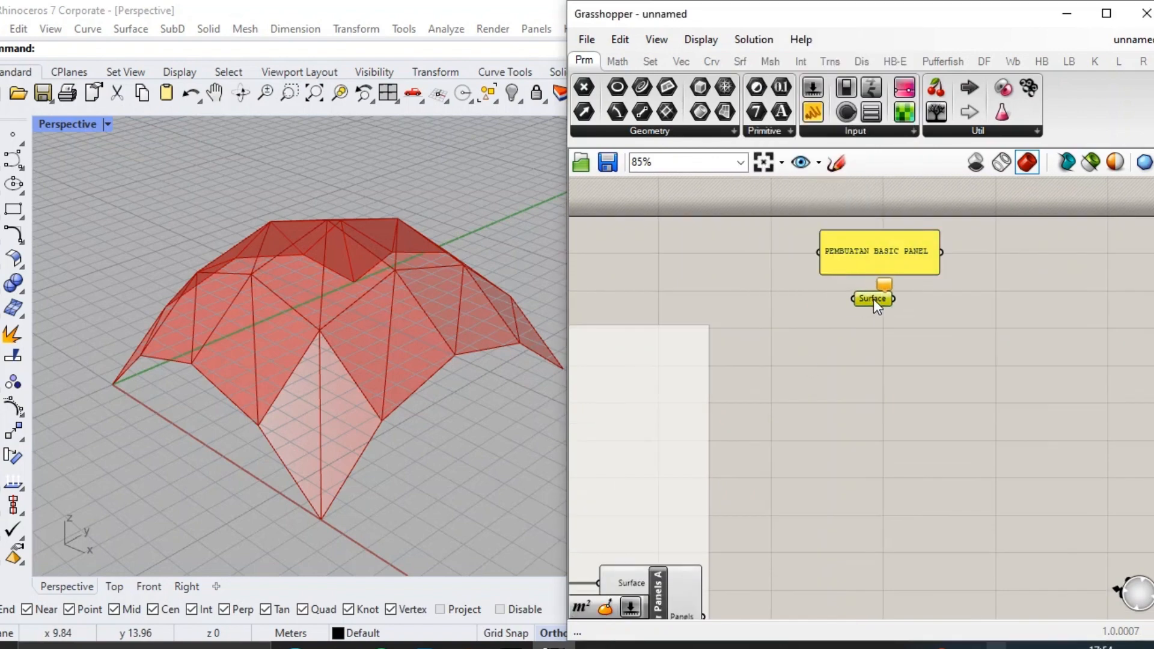
pyautogui.scroll(-2, 875, 298)
pyautogui.moveTo(754, 525); pyautogui.dragTo(864, 295)
pyautogui.scroll(-2, 879, 281)
# Turn off the preview of the Triangular Panels A component.
pyautogui.click(745, 443)
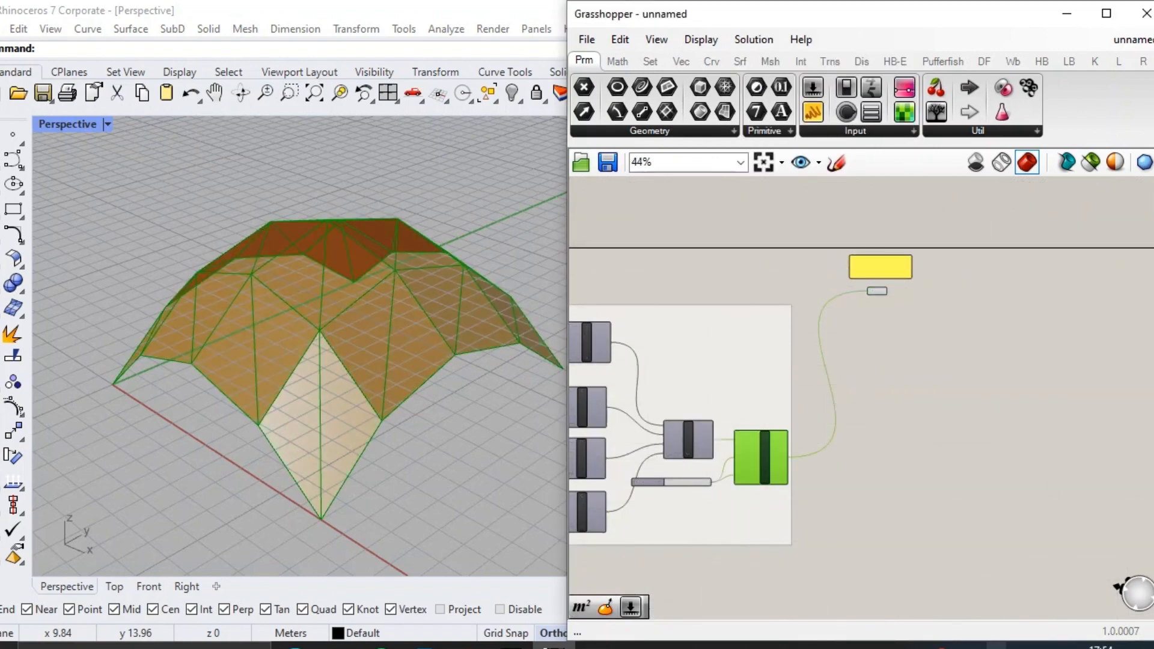
pyautogui.middleClick(746, 444)
pyautogui.click(812, 399)
pyautogui.click(816, 398)
pyautogui.moveTo(977, 313); pyautogui.dragTo(738, 392, button='right')
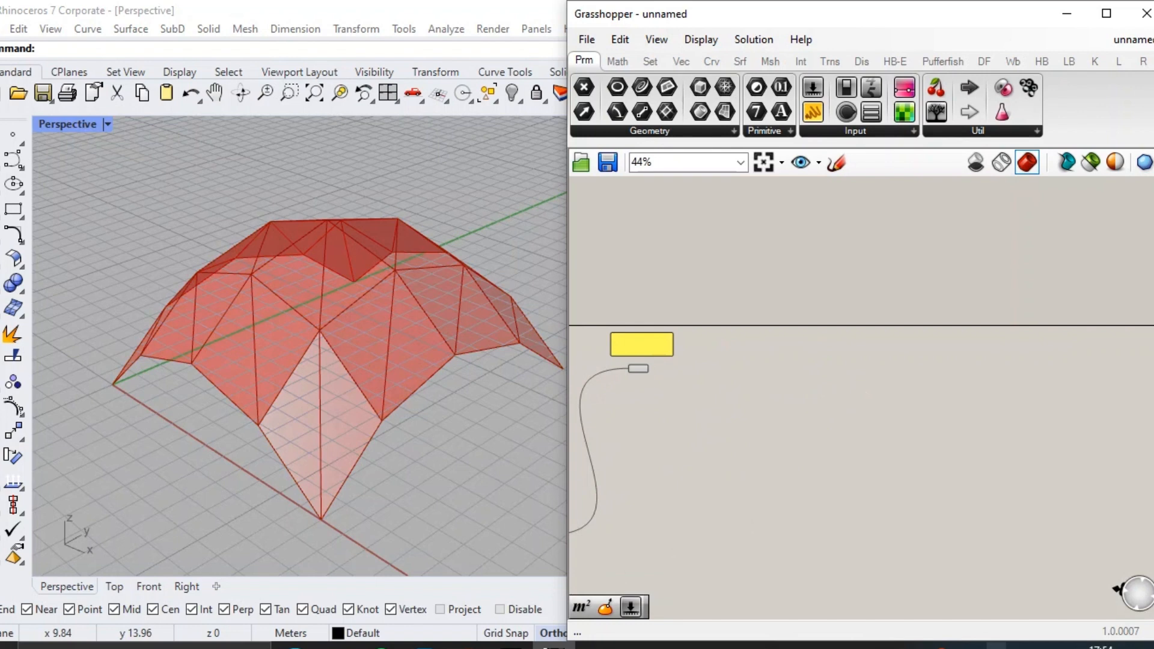
# Change the note's text beside the group to "PEMBUATAN DESAIN PANEL".
pyautogui.scroll(4, 708, 367)
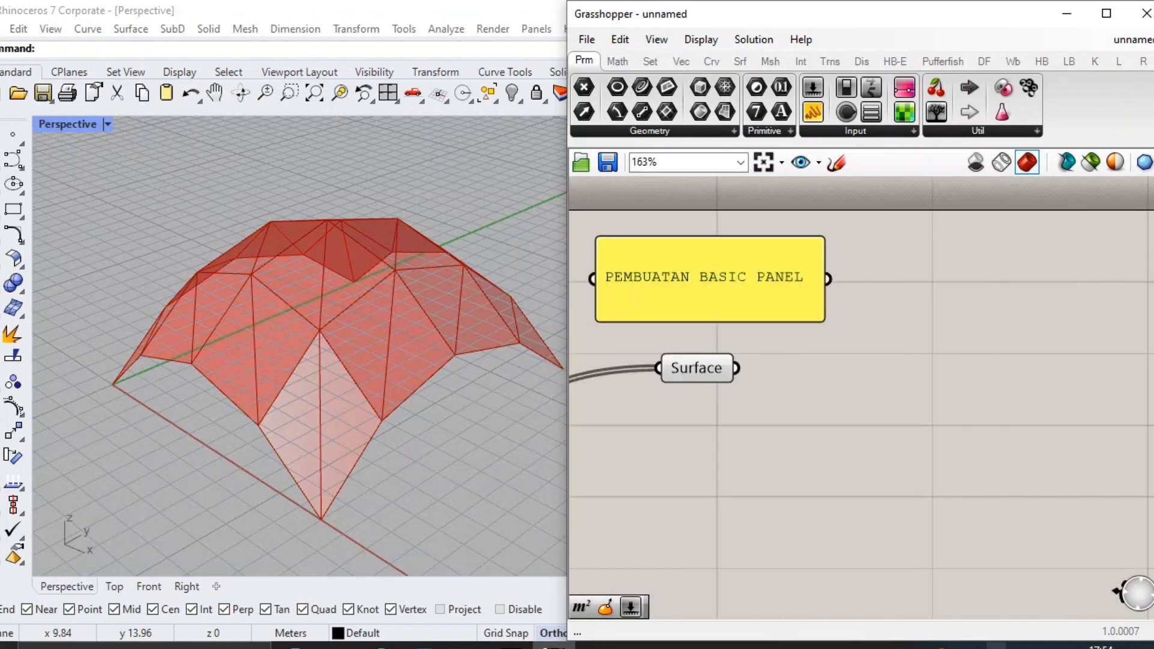
pyautogui.click(745, 287)
pyautogui.doubleClick(745, 287)
pyautogui.doubleClick(725, 207)
pyautogui.write('DESAIN')
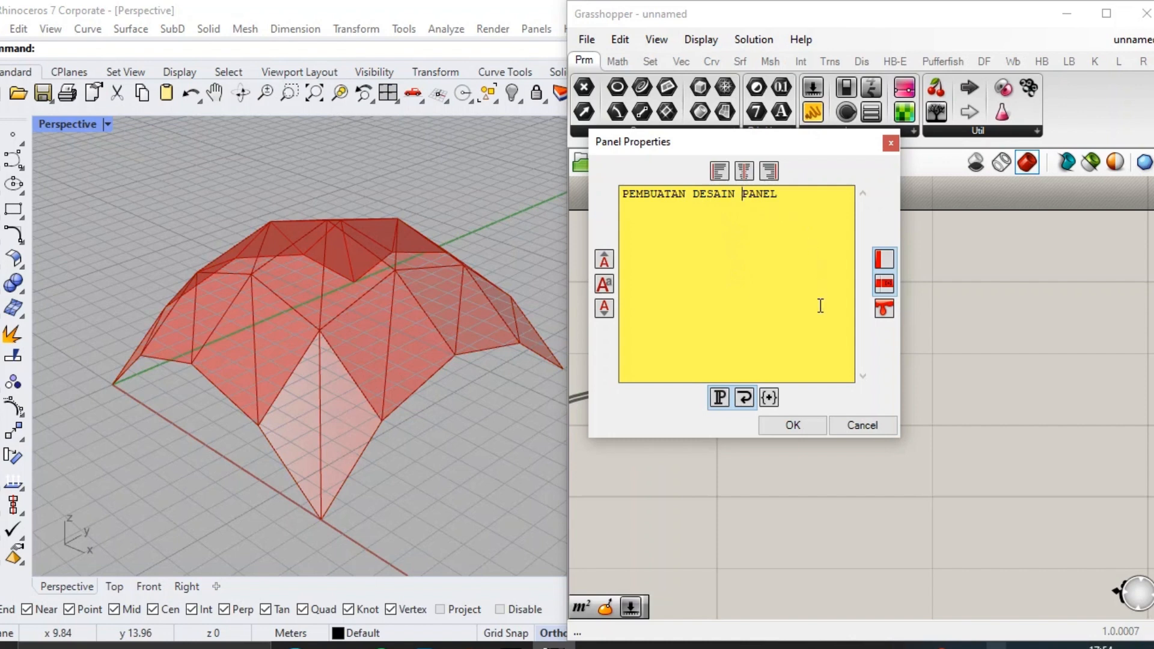
pyautogui.click(793, 425)
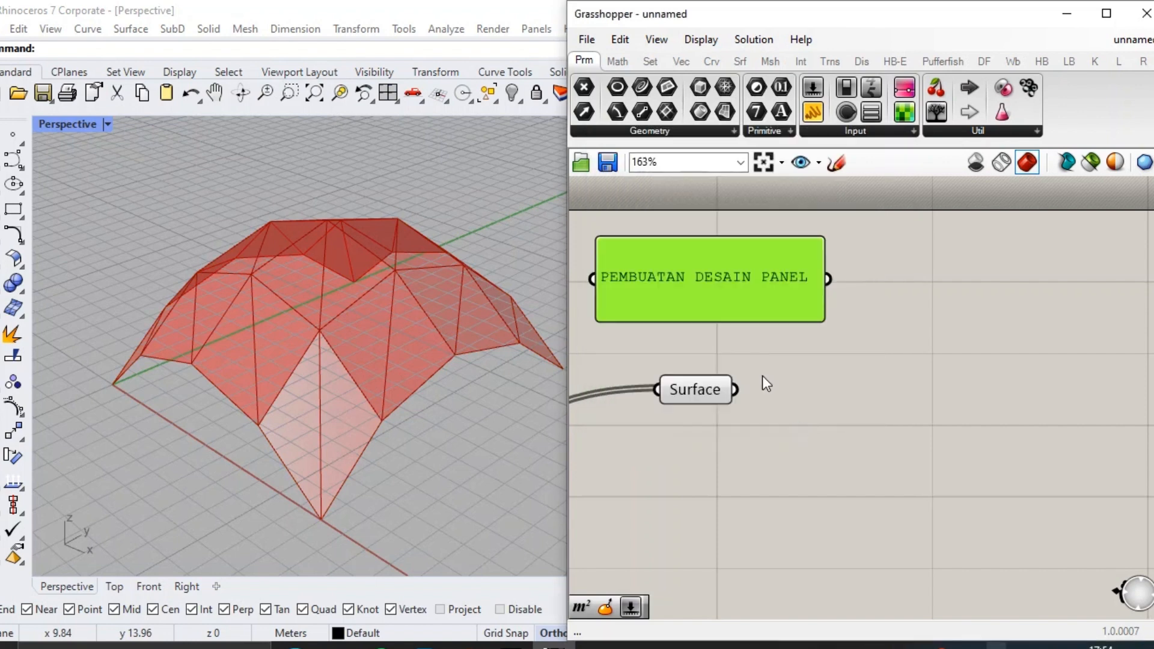
# Move the Surface parameter lower, add an Area component beside it and connect the Surface to its Geometry input.
pyautogui.moveTo(743, 374); pyautogui.dragTo(727, 436)
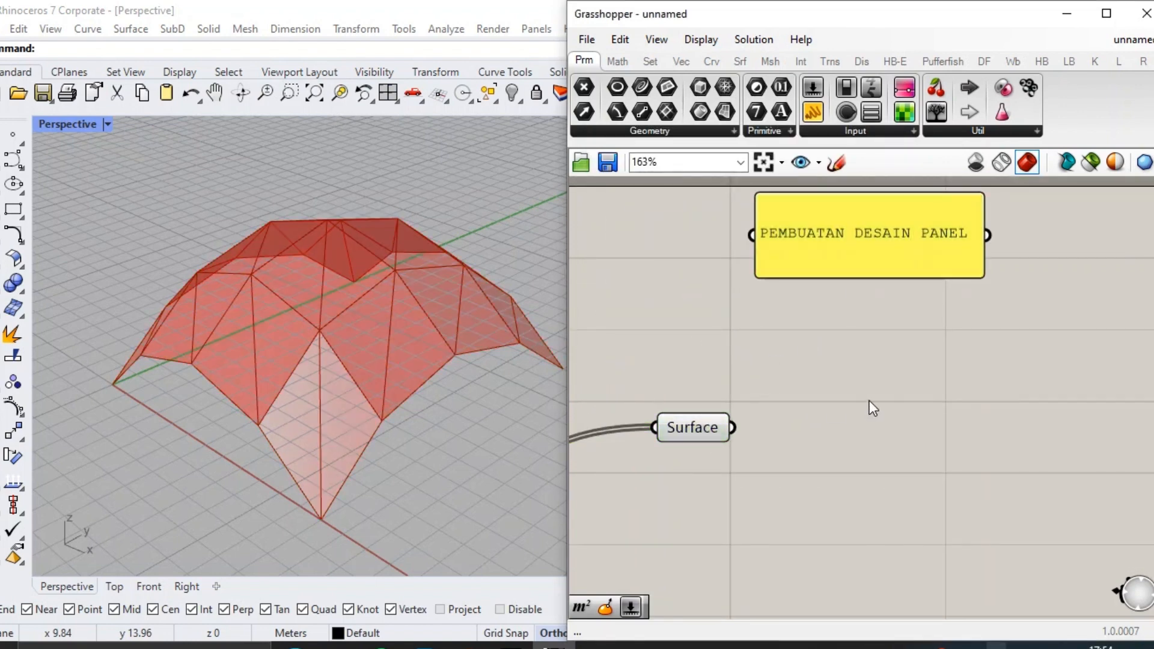
pyautogui.doubleClick(790, 402)
pyautogui.write('area')
pyautogui.click(790, 380)
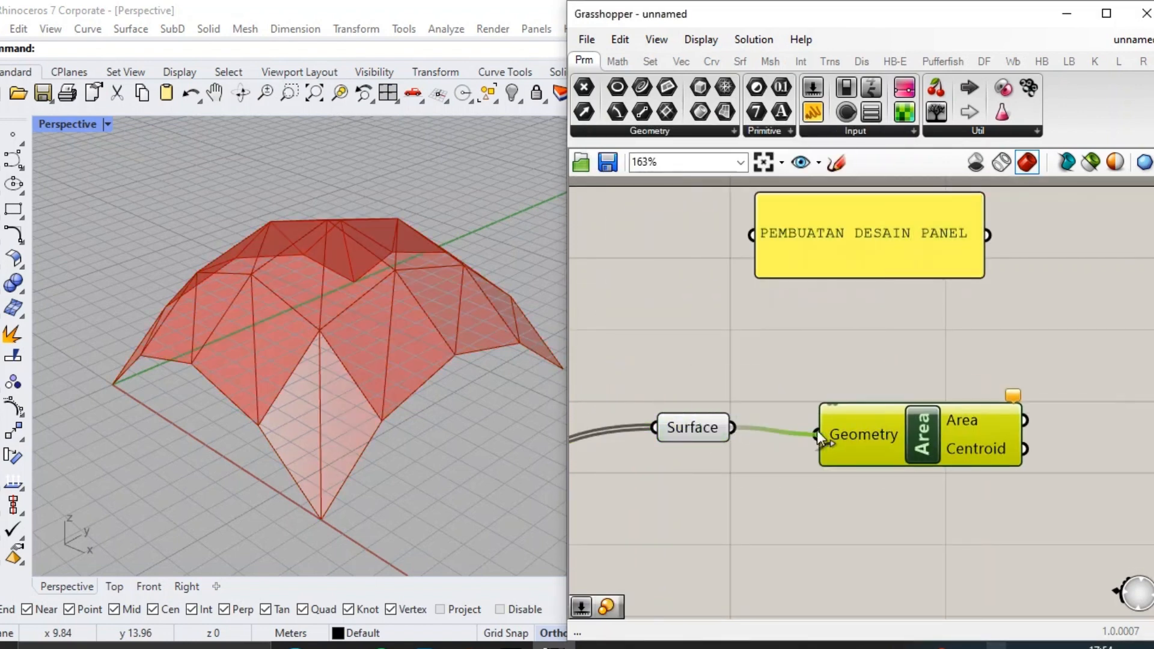
pyautogui.moveTo(817, 432); pyautogui.dragTo(818, 434)
pyautogui.moveTo(863, 419); pyautogui.dragTo(858, 452)
# Add a Deconstruct Brep component above the Area component and connect the Surface parameter to its Brep input.
pyautogui.doubleClick(846, 343)
pyautogui.write('DEB')
pyautogui.click(845, 320)
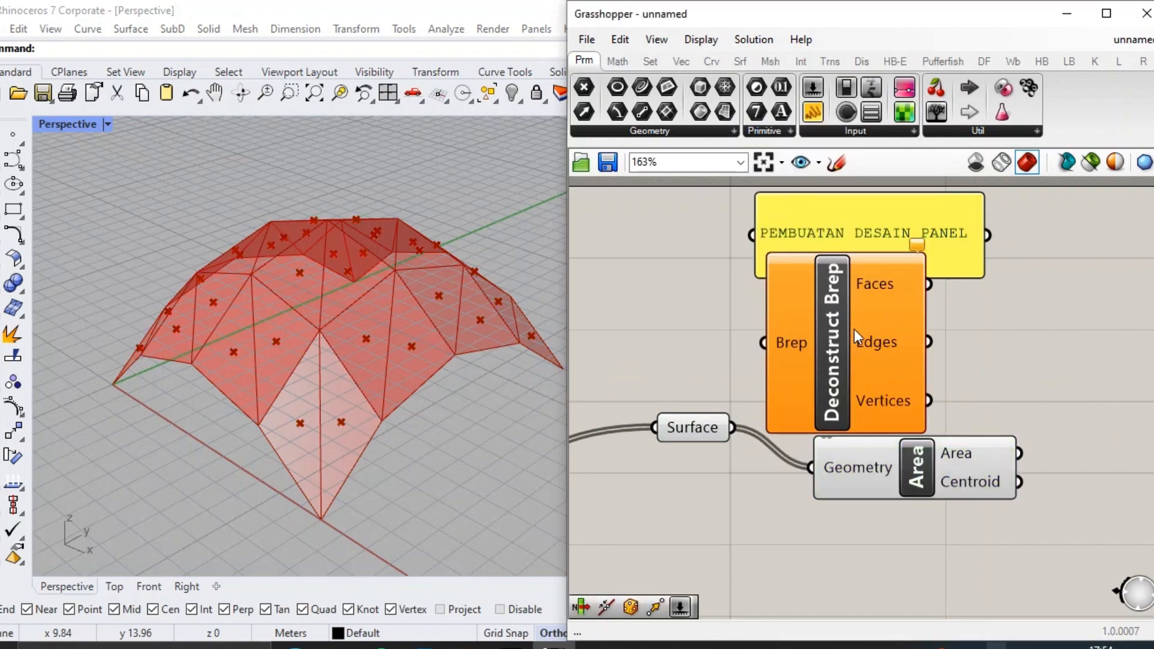
pyautogui.moveTo(862, 360); pyautogui.dragTo(932, 335)
pyautogui.moveTo(733, 428); pyautogui.dragTo(833, 319)
pyautogui.moveTo(885, 468); pyautogui.dragTo(891, 484)
# Add a Scale component, feeding the Area's Centroid into its Center and the Surface parameter into its Geometry.
pyautogui.scroll(-1, 966, 378)
pyautogui.moveTo(966, 375); pyautogui.dragTo(760, 357, button='right')
pyautogui.doubleClick(948, 394)
pyautogui.write('SCALE')
pyautogui.press('Return')
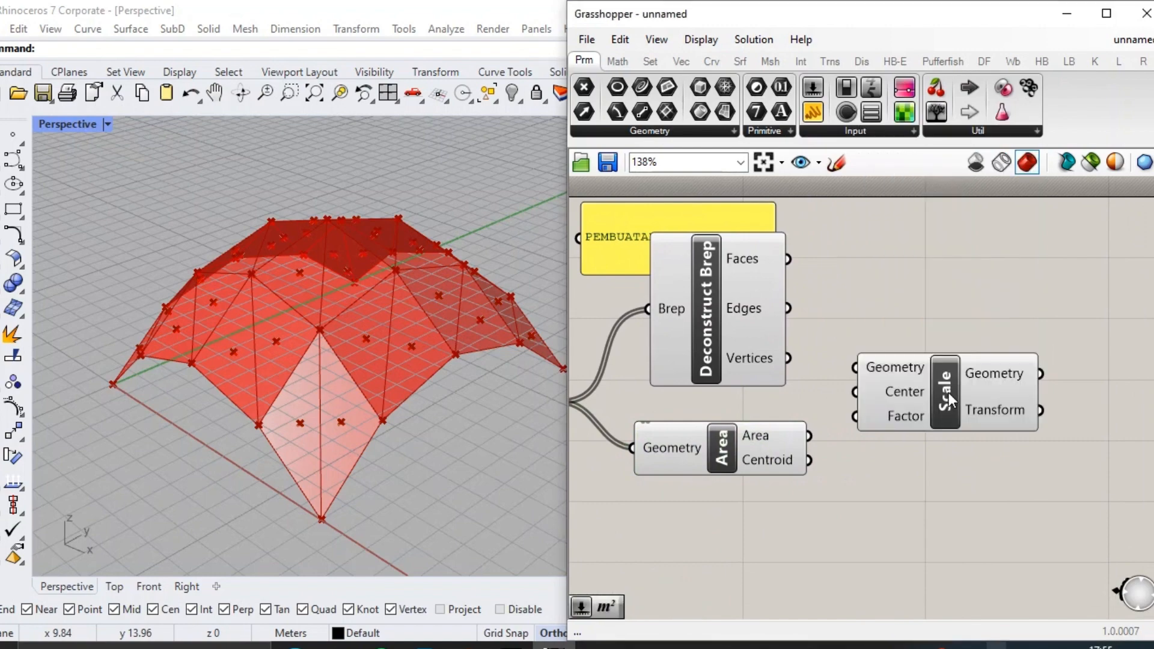
pyautogui.moveTo(949, 394); pyautogui.dragTo(946, 427)
pyautogui.moveTo(810, 436); pyautogui.dragTo(866, 429)
pyautogui.moveTo(922, 442); pyautogui.dragTo(952, 433)
pyautogui.scroll(-2, 927, 449)
pyautogui.moveTo(663, 415); pyautogui.dragTo(902, 411)
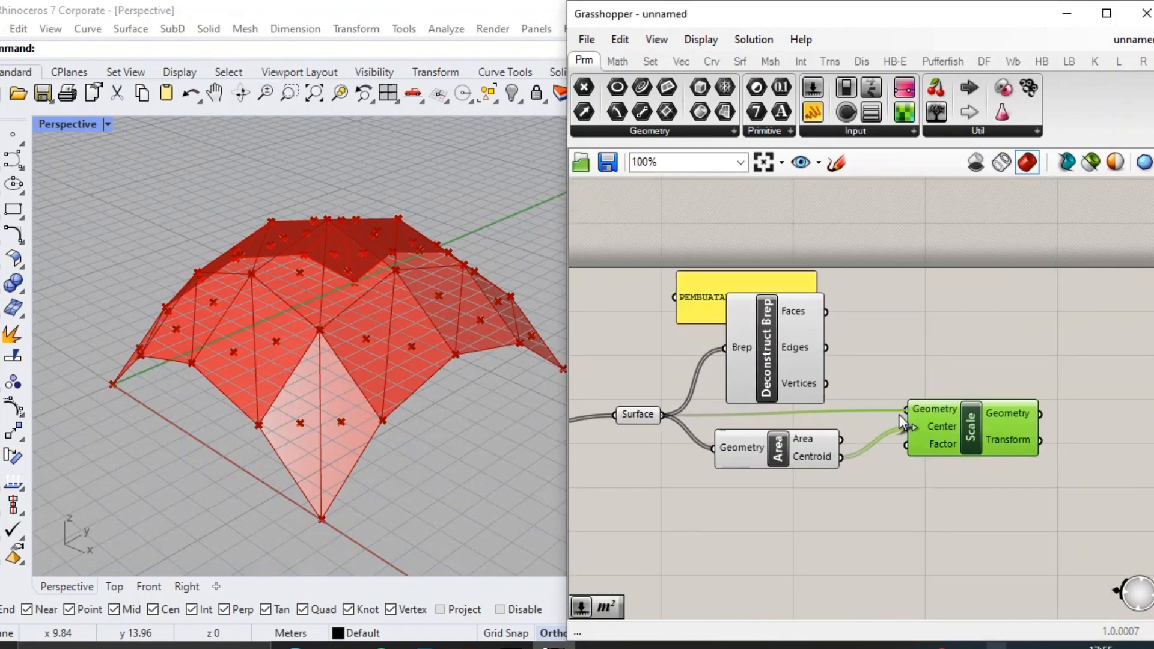
# Add a number slider of 0.87 below the Area component and connect it to the Scale's Factor input.
pyautogui.scroll(1, 868, 516)
pyautogui.doubleClick(800, 508)
pyautogui.write('0.87')
pyautogui.press('Return')
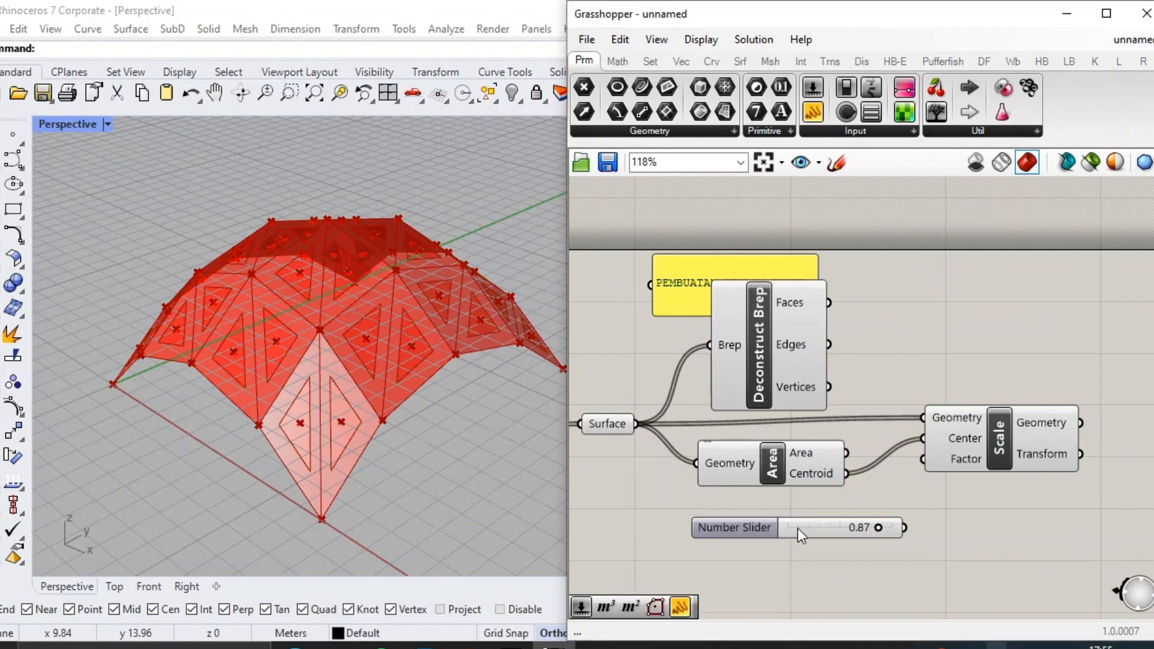
pyautogui.moveTo(798, 528); pyautogui.dragTo(755, 502)
pyautogui.moveTo(863, 502); pyautogui.dragTo(923, 460)
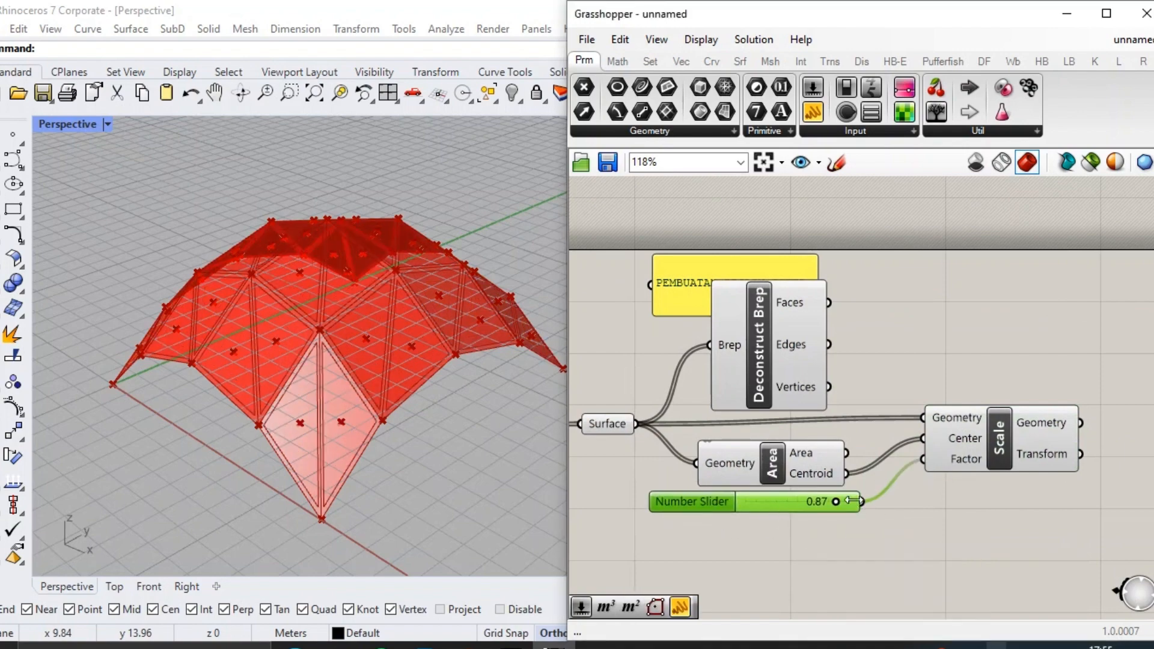
pyautogui.moveTo(790, 507); pyautogui.dragTo(797, 523)
# Set the Scale factor slider to 0.67.
pyautogui.moveTo(996, 471); pyautogui.dragTo(908, 505, button='right')
pyautogui.click(921, 469)
pyautogui.scroll(1, 923, 465)
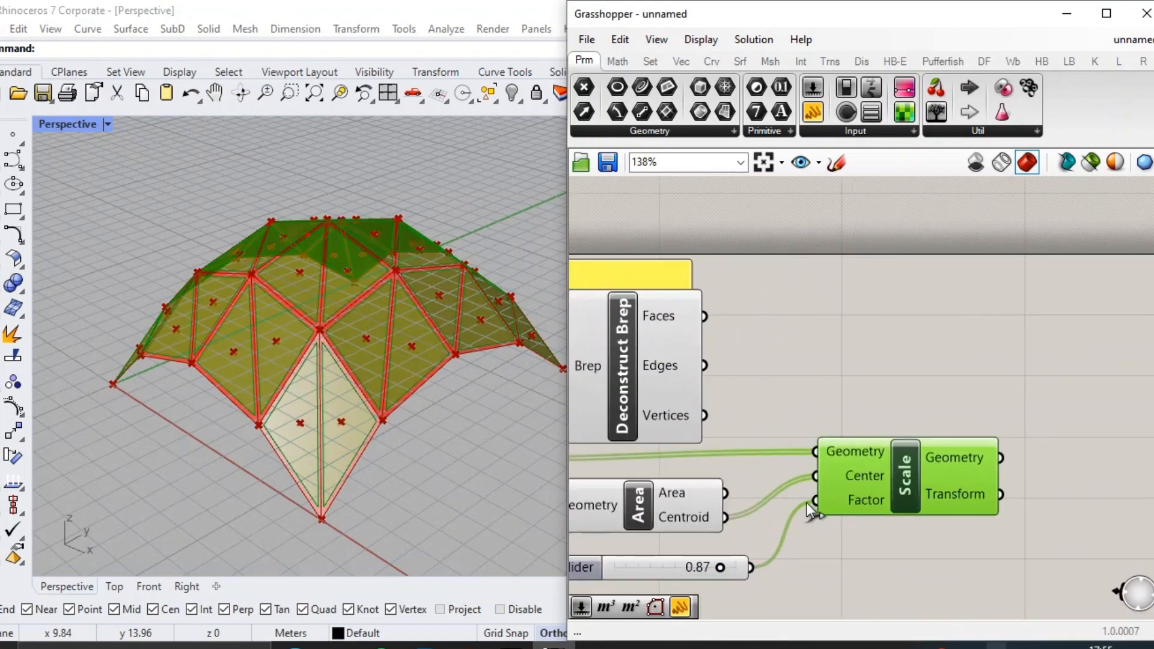
pyautogui.moveTo(721, 567); pyautogui.dragTo(693, 568)
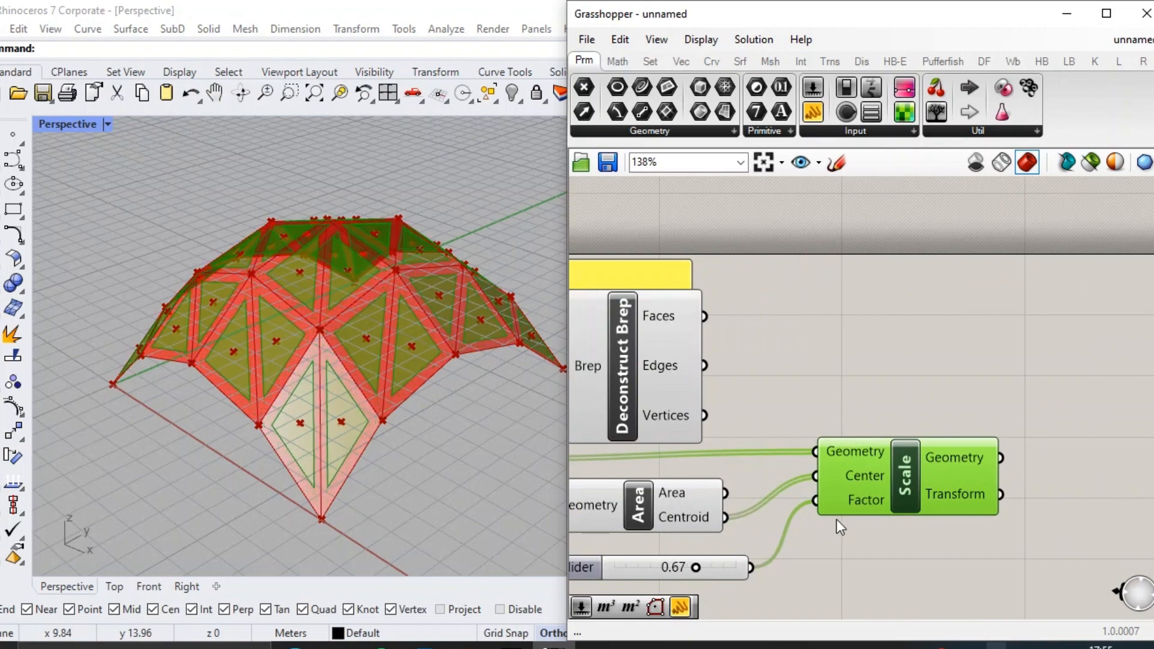
pyautogui.click(923, 365)
pyautogui.scroll(-1, 923, 364)
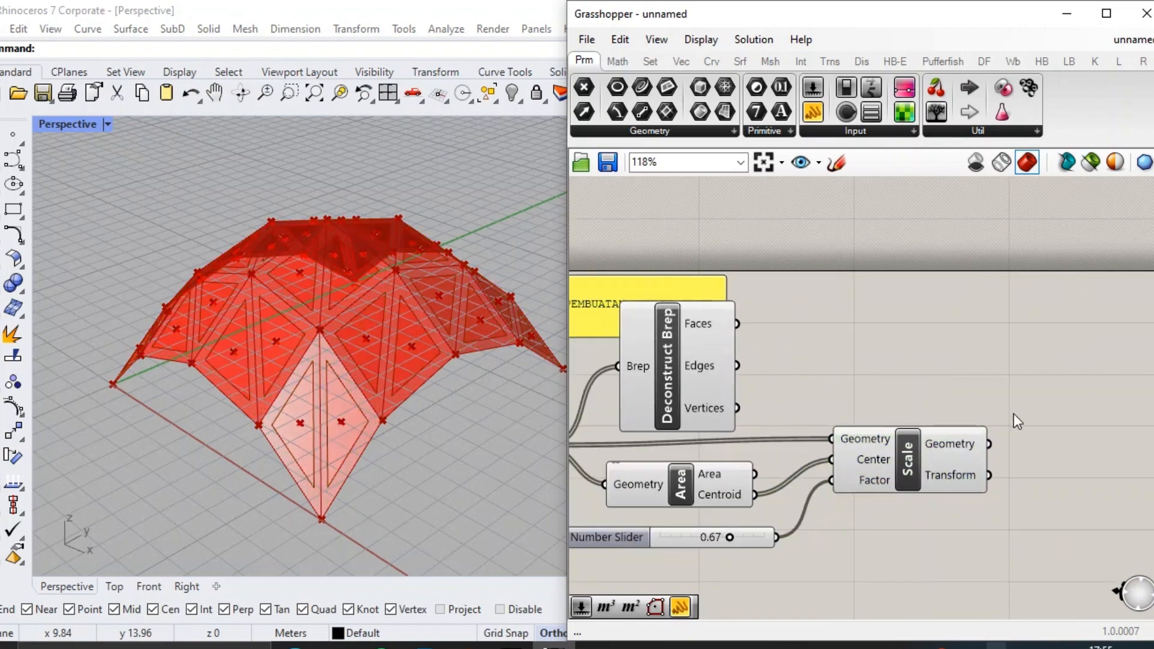
# Add a second Deconstruct Brep after the Scale component and connect the scaled Geometry to its Brep input.
pyautogui.moveTo(1015, 415); pyautogui.dragTo(981, 415, button='right')
pyautogui.doubleClick(980, 413)
pyautogui.write('DEB')
pyautogui.press('Return')
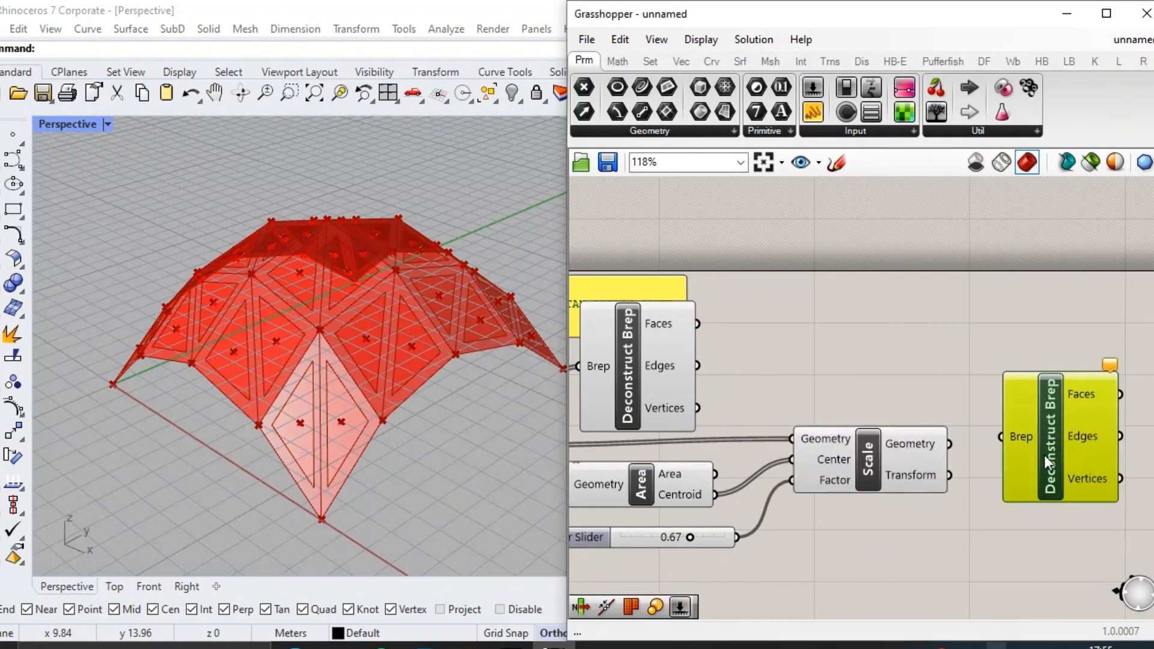
pyautogui.moveTo(1021, 452); pyautogui.dragTo(804, 449, button='right')
# Add a Join Curves component and connect the Edges of the scaled panels' Deconstruct Brep to its Curves input.
pyautogui.doubleClick(969, 427)
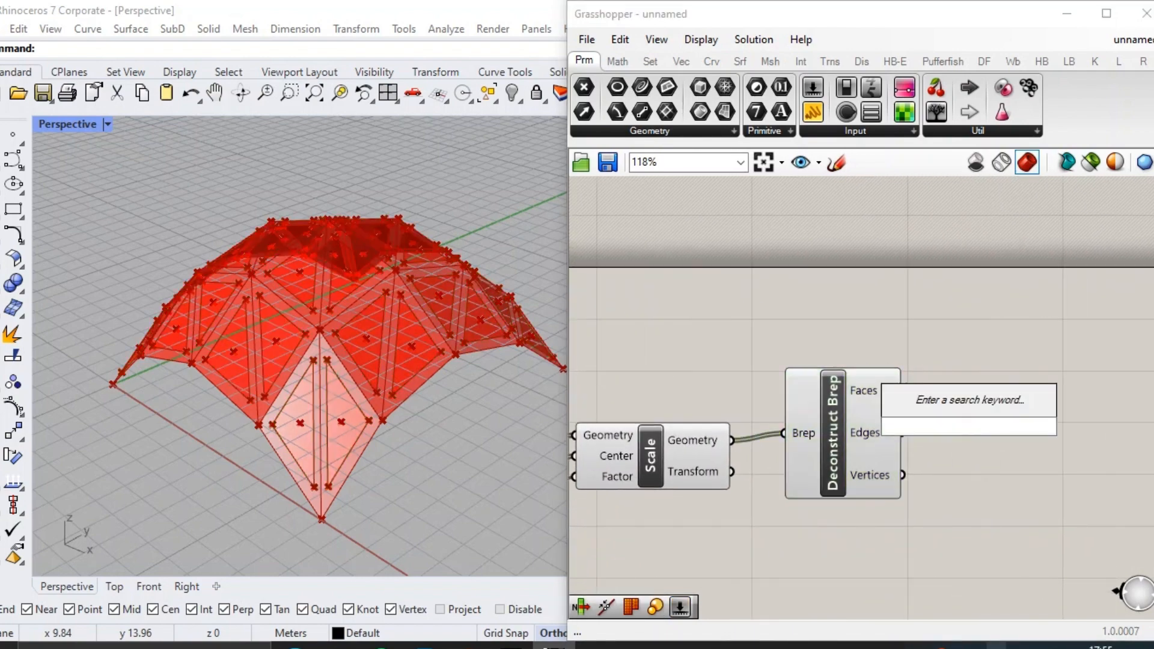
pyautogui.write('JOI')
pyautogui.press('Return')
pyautogui.moveTo(972, 428); pyautogui.dragTo(1019, 430)
pyautogui.moveTo(902, 434); pyautogui.dragTo(1000, 427)
pyautogui.moveTo(1000, 443); pyautogui.dragTo(800, 428, button='right')
# Add a Graft Tree component after Join Curves and connect the joined Curves to it.
pyautogui.doubleClick(949, 392)
pyautogui.write('GRAFT')
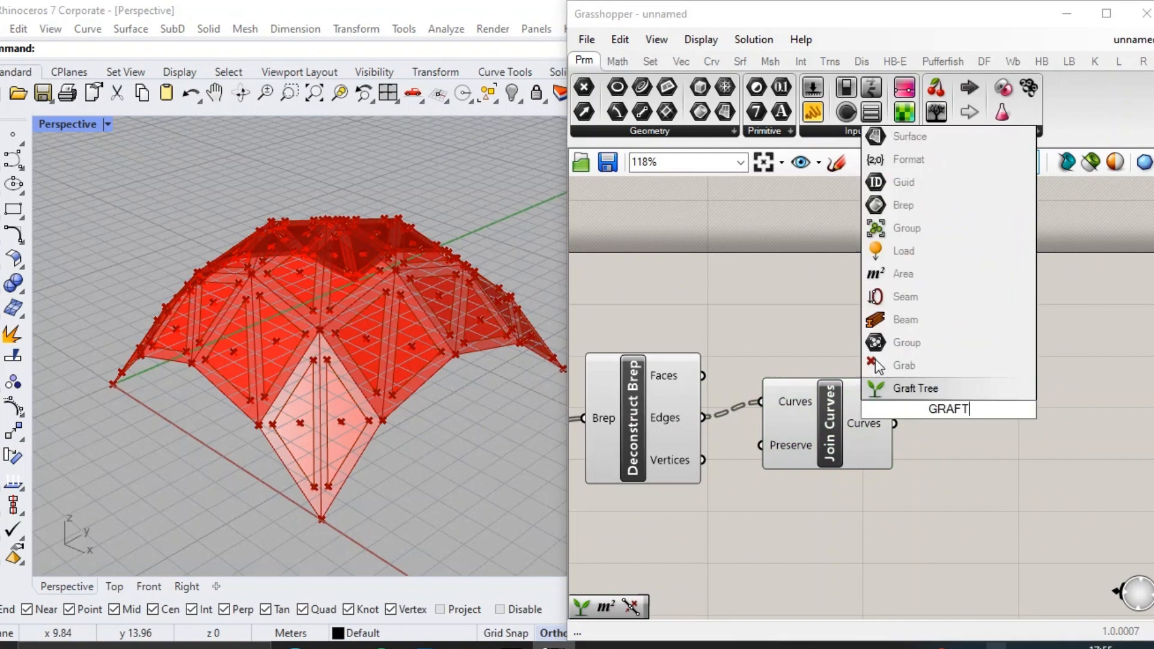
pyautogui.press('Return')
pyautogui.moveTo(947, 411); pyautogui.dragTo(976, 411)
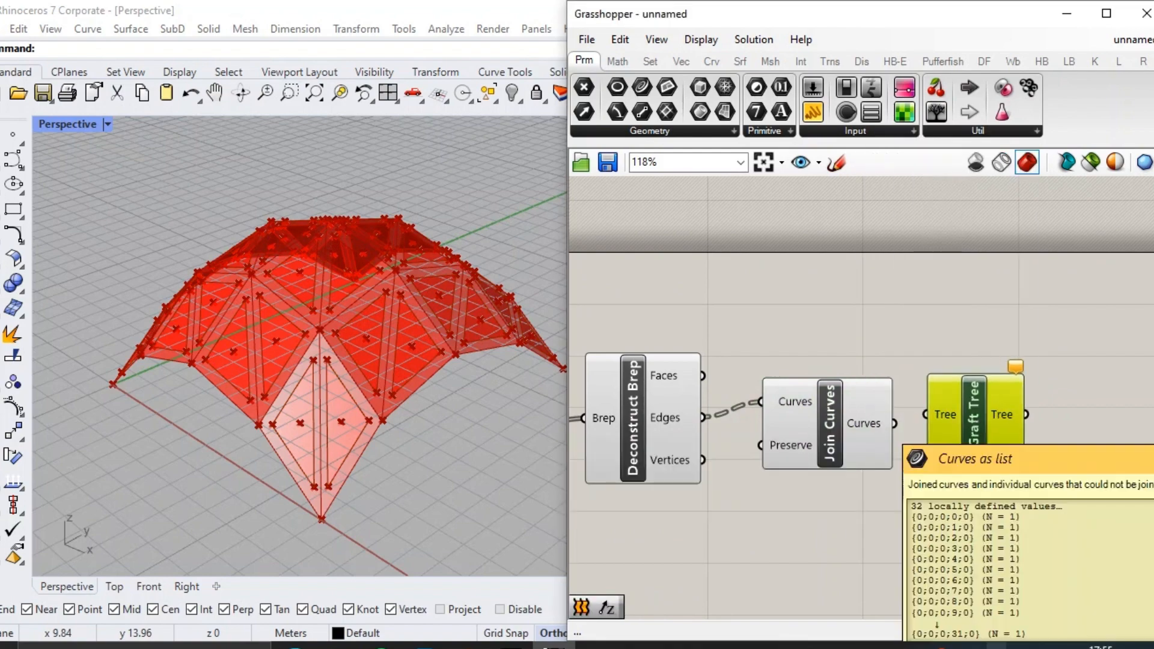
pyautogui.moveTo(895, 423); pyautogui.dragTo(926, 414)
pyautogui.moveTo(1009, 418); pyautogui.dragTo(940, 380, button='right')
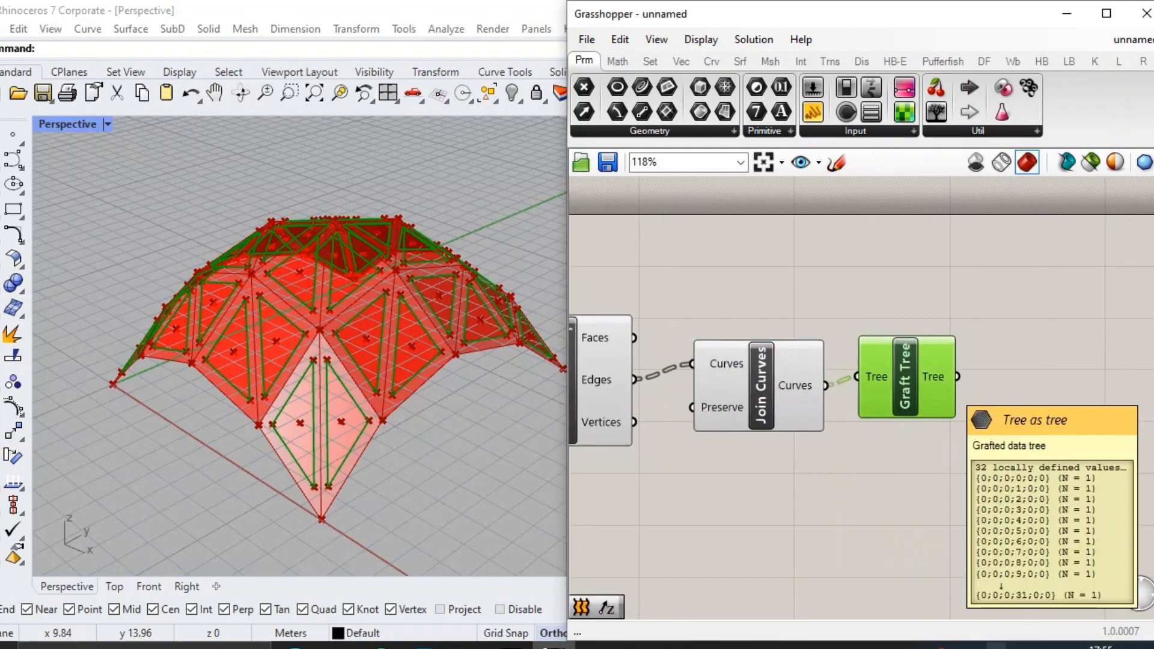
# Shift the first Deconstruct Brep slightly upward and move the PEMBUATAN DESAIN PANEL note clear of it.
pyautogui.scroll(-4, 945, 375)
pyautogui.scroll(3, 676, 387)
pyautogui.moveTo(675, 400); pyautogui.dragTo(931, 428, button='right')
pyautogui.scroll(-3, 986, 429)
pyautogui.moveTo(1079, 434); pyautogui.dragTo(902, 389, button='right')
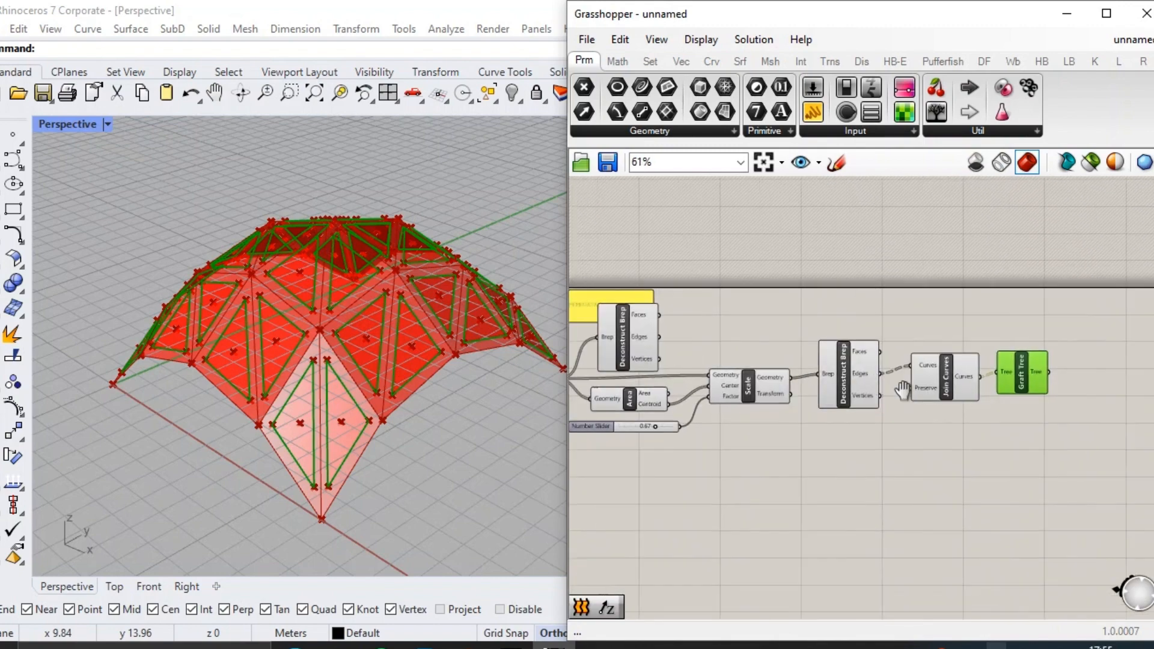
pyautogui.moveTo(1076, 448); pyautogui.dragTo(863, 380)
pyautogui.scroll(4, 700, 304)
pyautogui.scroll(1, 610, 361)
pyautogui.moveTo(610, 361); pyautogui.dragTo(811, 394, button='right')
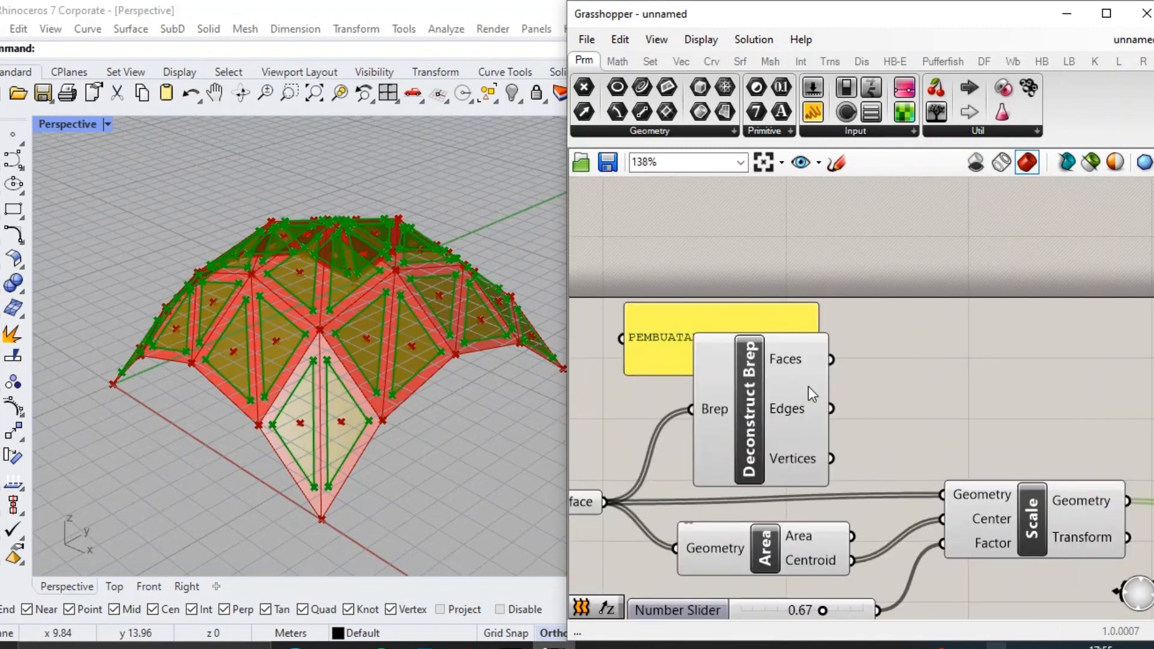
pyautogui.moveTo(809, 387); pyautogui.dragTo(821, 369)
pyautogui.moveTo(684, 332); pyautogui.dragTo(963, 238)
# Add another Join Curves component and connect the Edges of the original panels' Deconstruct Brep to its Curves input.
pyautogui.doubleClick(914, 363)
pyautogui.write('JOIN')
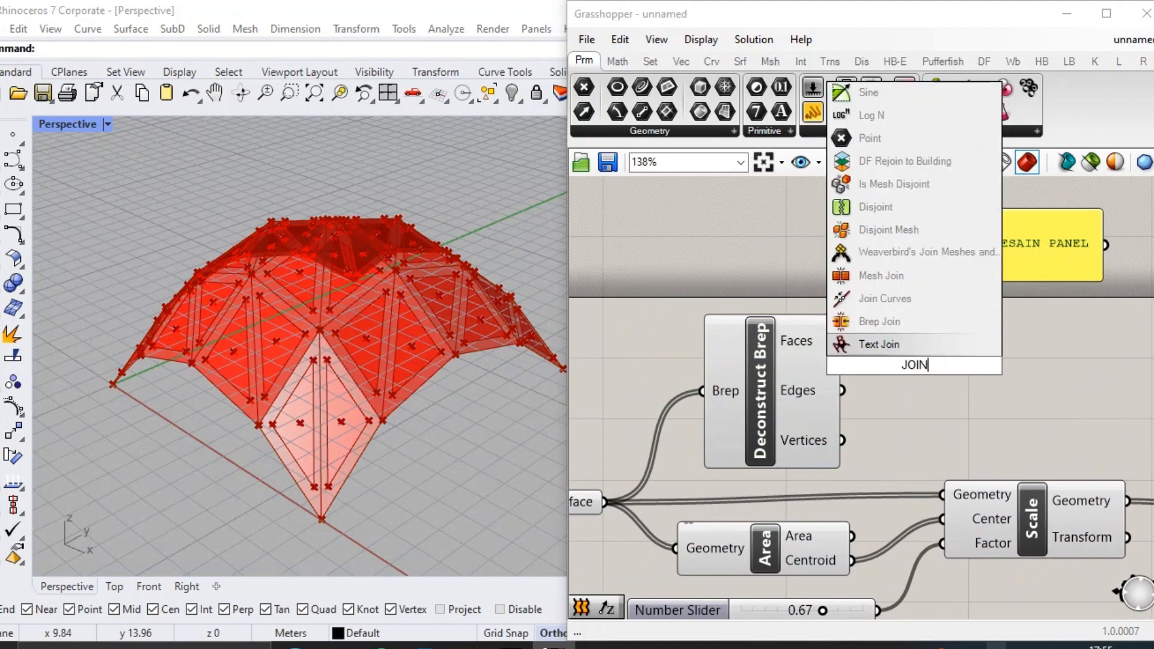
pyautogui.press('Up')
pyautogui.press('Up')
pyautogui.press('Return')
pyautogui.moveTo(915, 366); pyautogui.dragTo(982, 370)
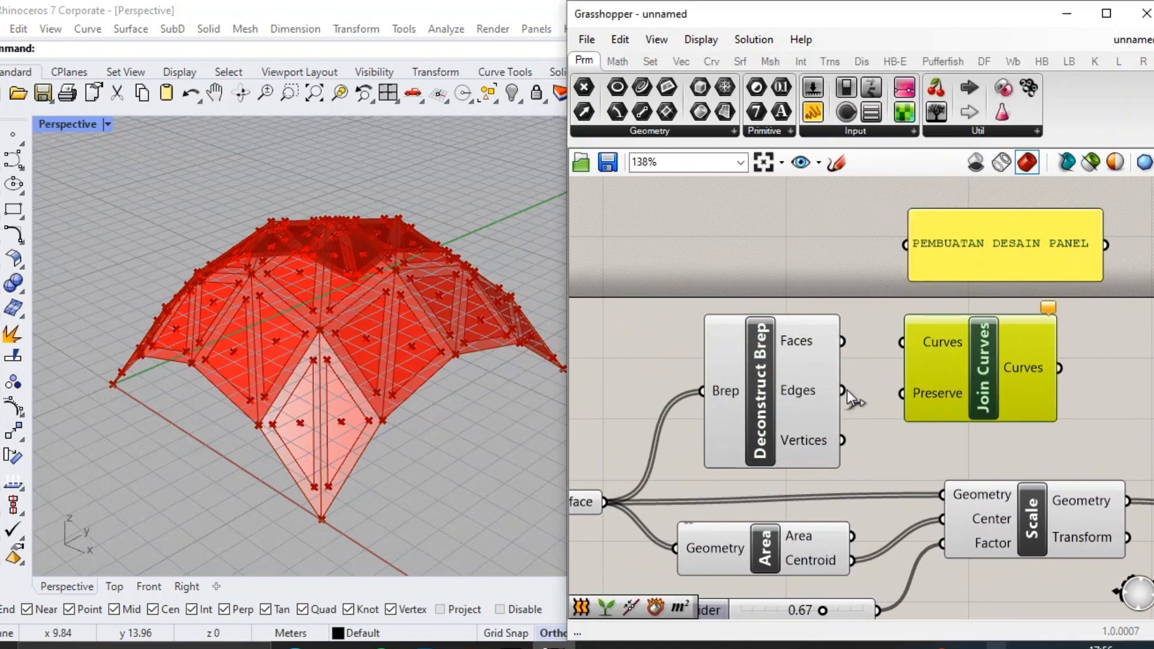
pyautogui.moveTo(882, 354); pyautogui.dragTo(902, 343)
pyautogui.moveTo(1040, 356); pyautogui.dragTo(879, 345, button='right')
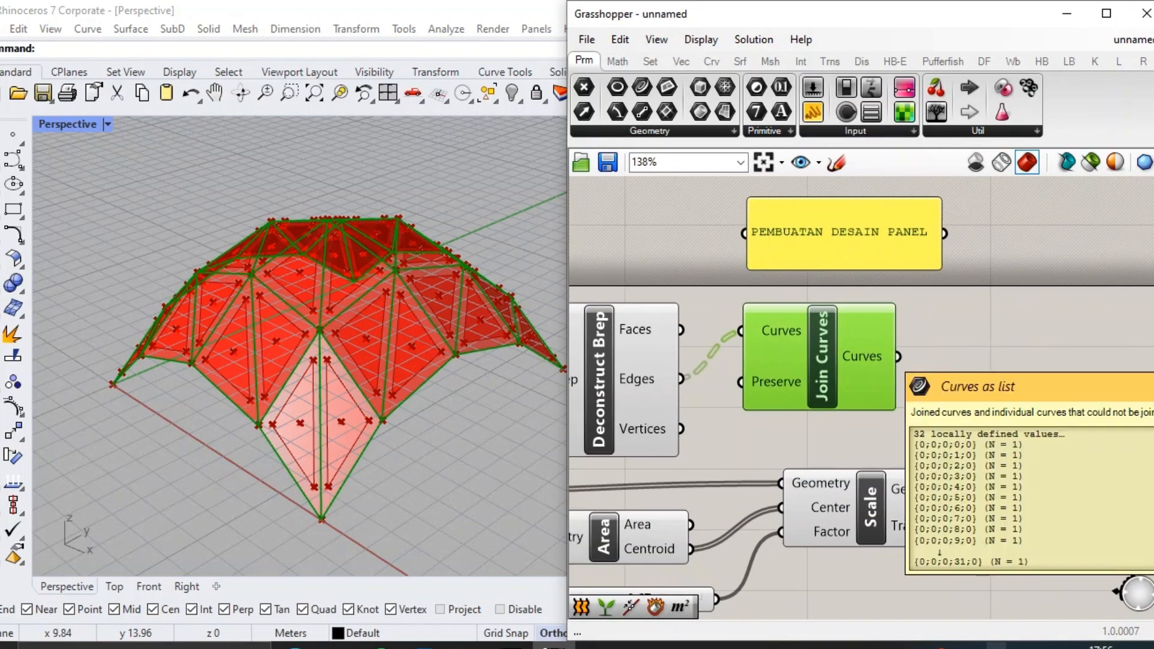
# Hide the previews of the panel-design components and the Surface parameter.
pyautogui.rightClick(875, 350)
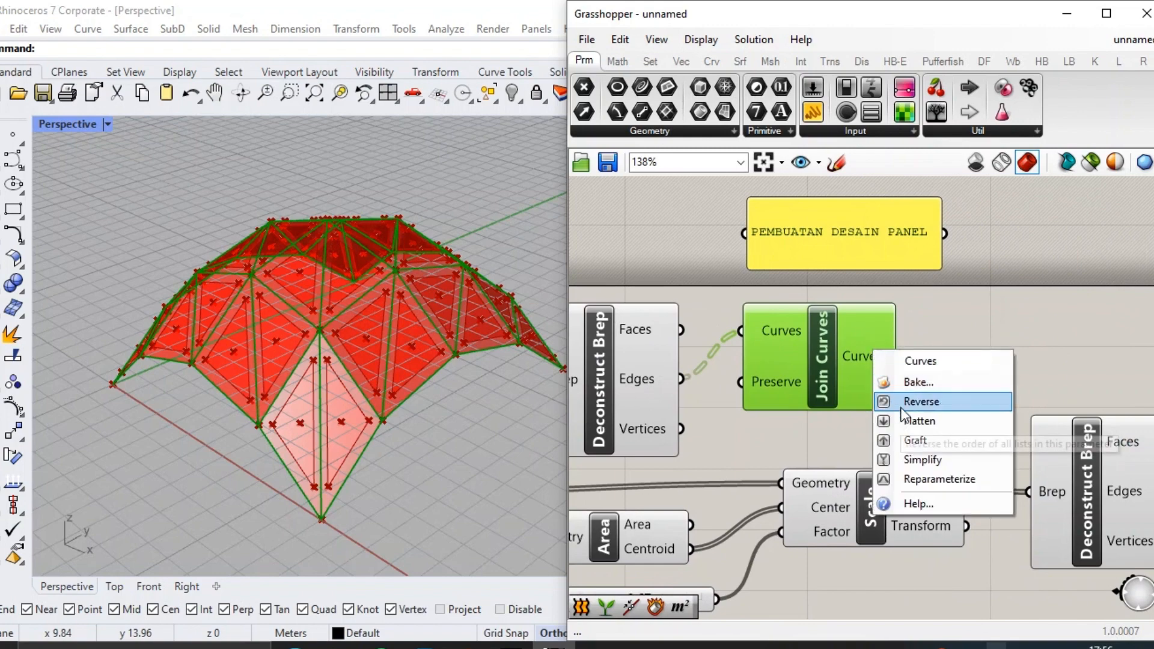
pyautogui.scroll(-5, 881, 366)
pyautogui.scroll(1, 1015, 456)
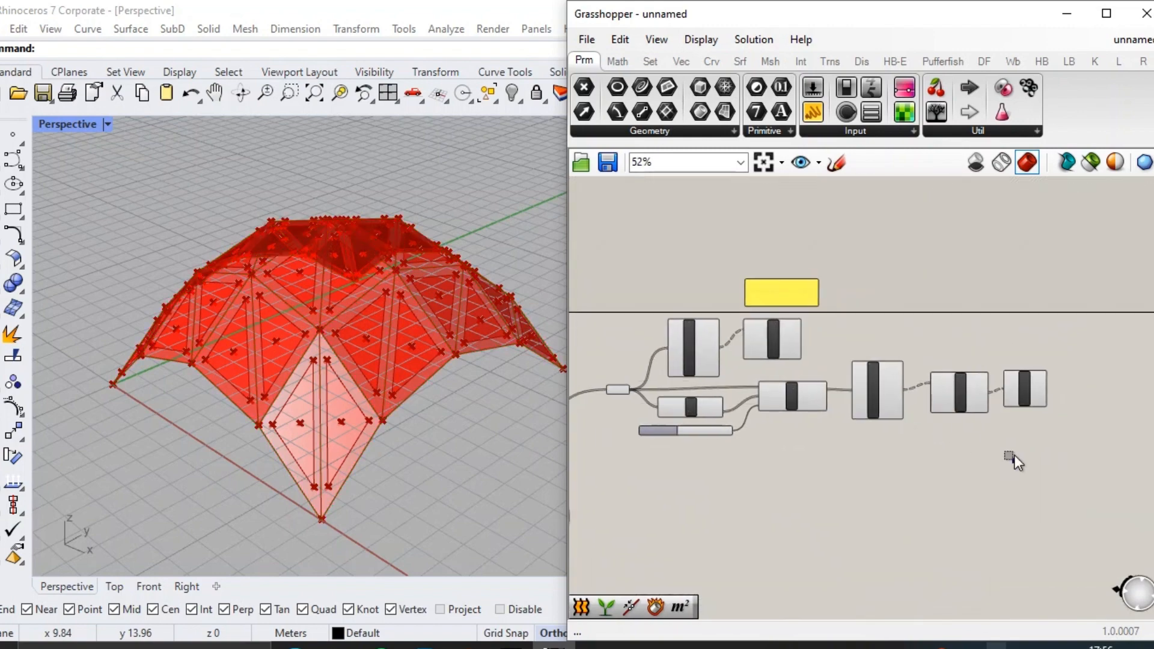
pyautogui.moveTo(1014, 462); pyautogui.dragTo(645, 329)
pyautogui.middleClick(678, 332)
pyautogui.click(724, 329)
pyautogui.scroll(4, 629, 383)
pyautogui.click(608, 396)
pyautogui.middleClick(608, 396)
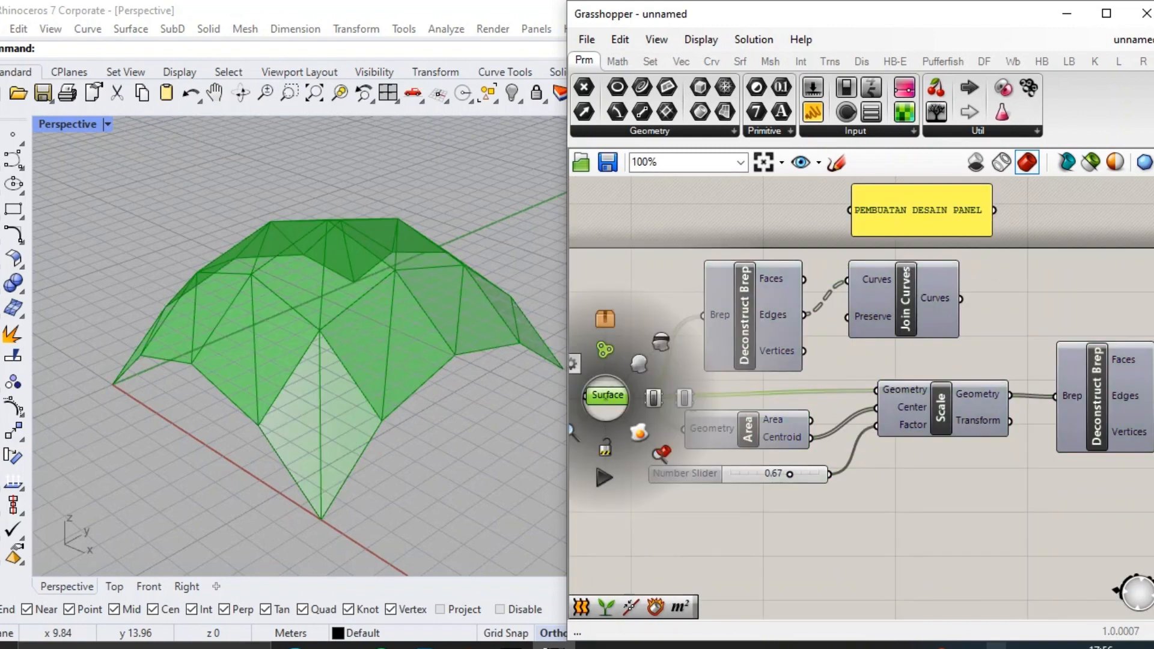
pyautogui.click(654, 394)
# Add a Loft component and connect the original panels' joined curves and the scaled panels' Graft Tree output to its Curves input.
pyautogui.scroll(-5, 874, 359)
pyautogui.scroll(1, 953, 343)
pyautogui.scroll(2, 990, 352)
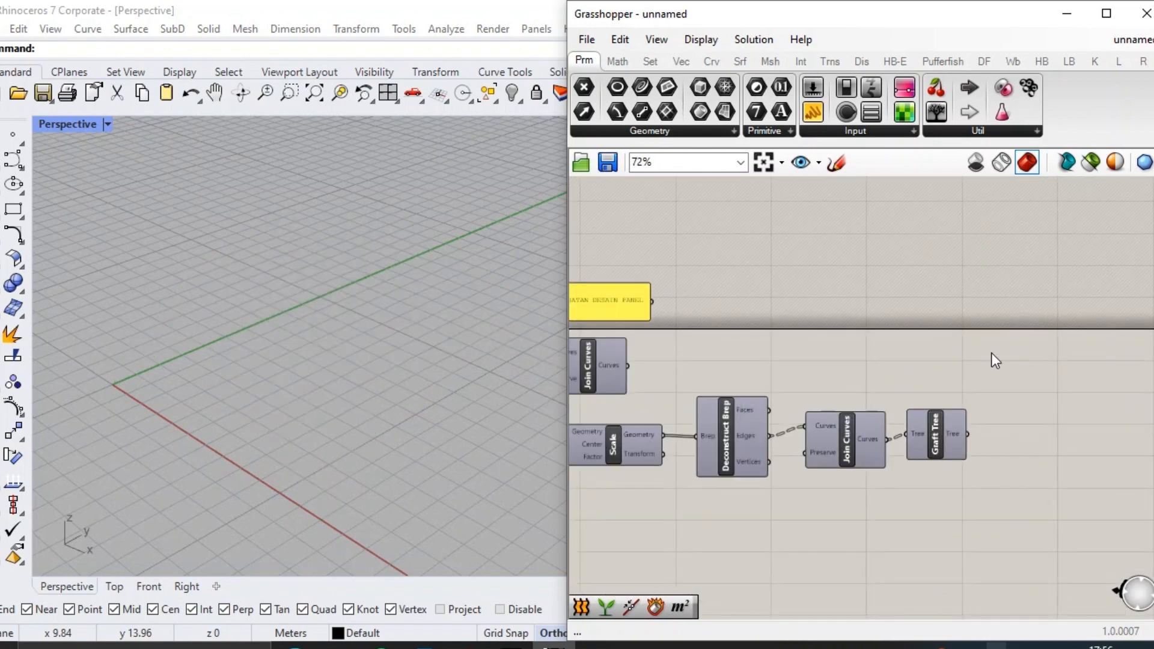
pyautogui.doubleClick(943, 345)
pyautogui.write('LOF')
pyautogui.press('Return')
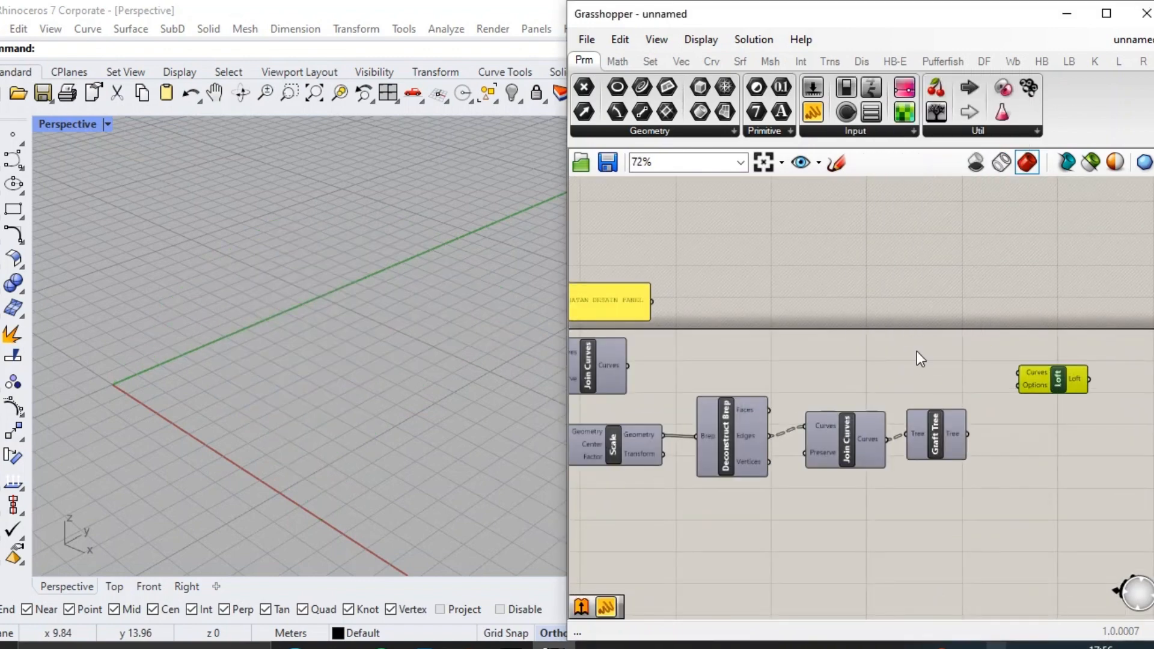
pyautogui.moveTo(629, 366); pyautogui.dragTo(1019, 373)
pyautogui.scroll(2, 1014, 381)
pyautogui.moveTo(965, 441); pyautogui.dragTo(998, 369)
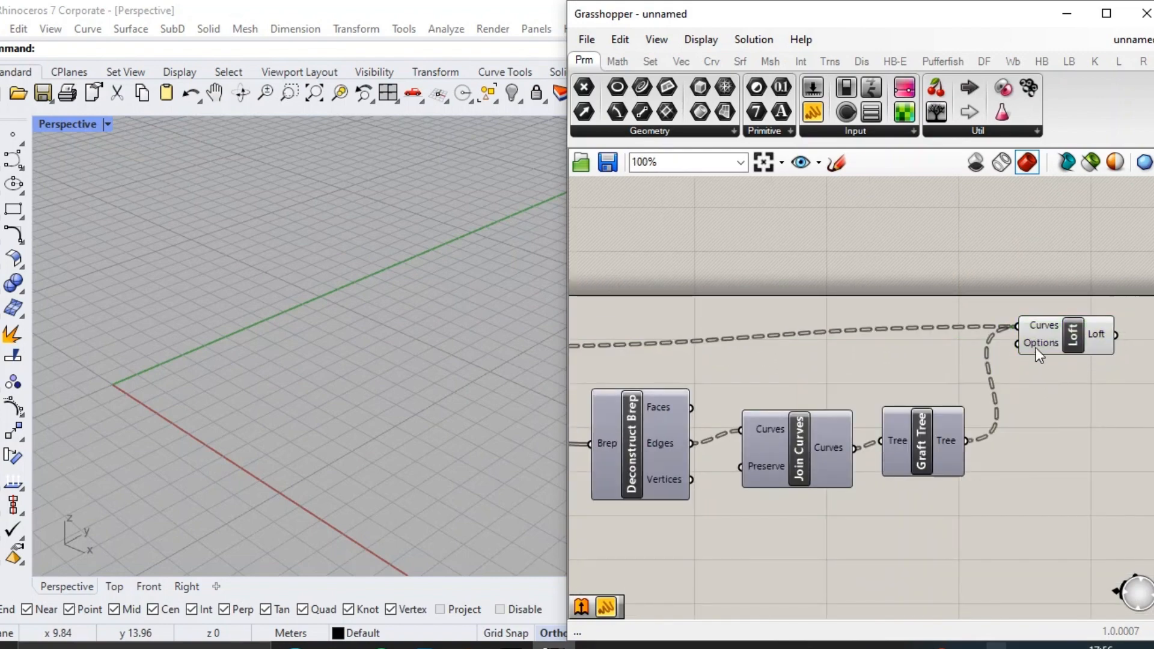
# Flatten the Curves output of the original panels' Join Curves and connect it to a new Graft Tree component.
pyautogui.scroll(-3, 1050, 349)
pyautogui.scroll(4, 825, 368)
pyautogui.rightClick(812, 345)
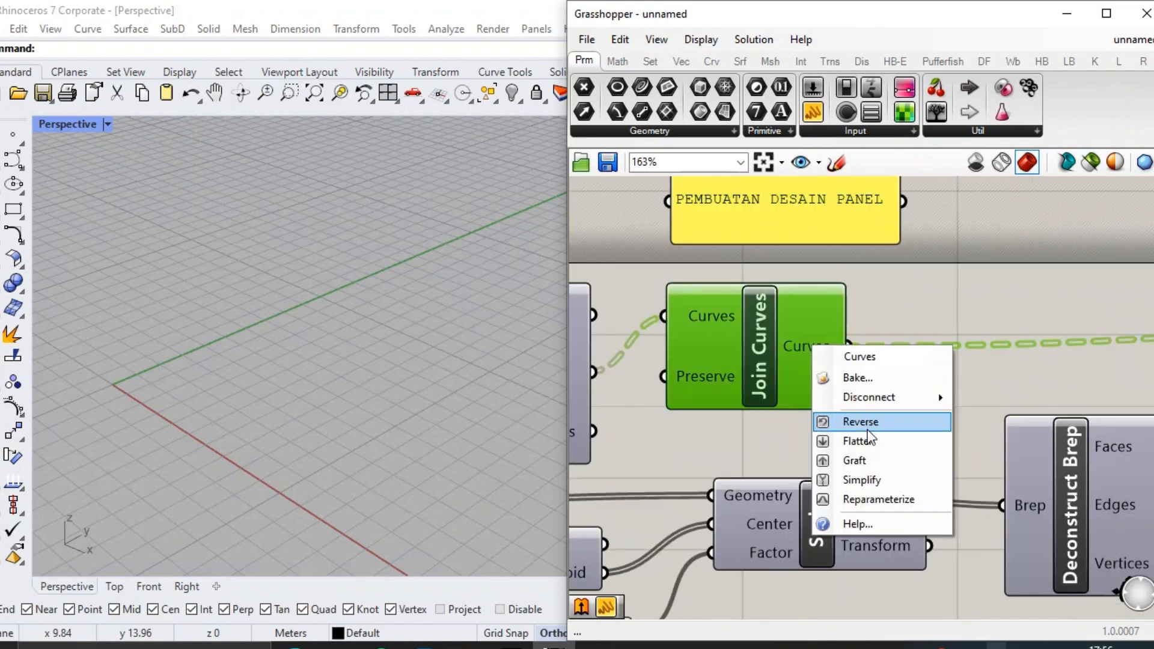
pyautogui.click(868, 444)
pyautogui.doubleClick(929, 377)
pyautogui.write('G')
pyautogui.click(936, 362)
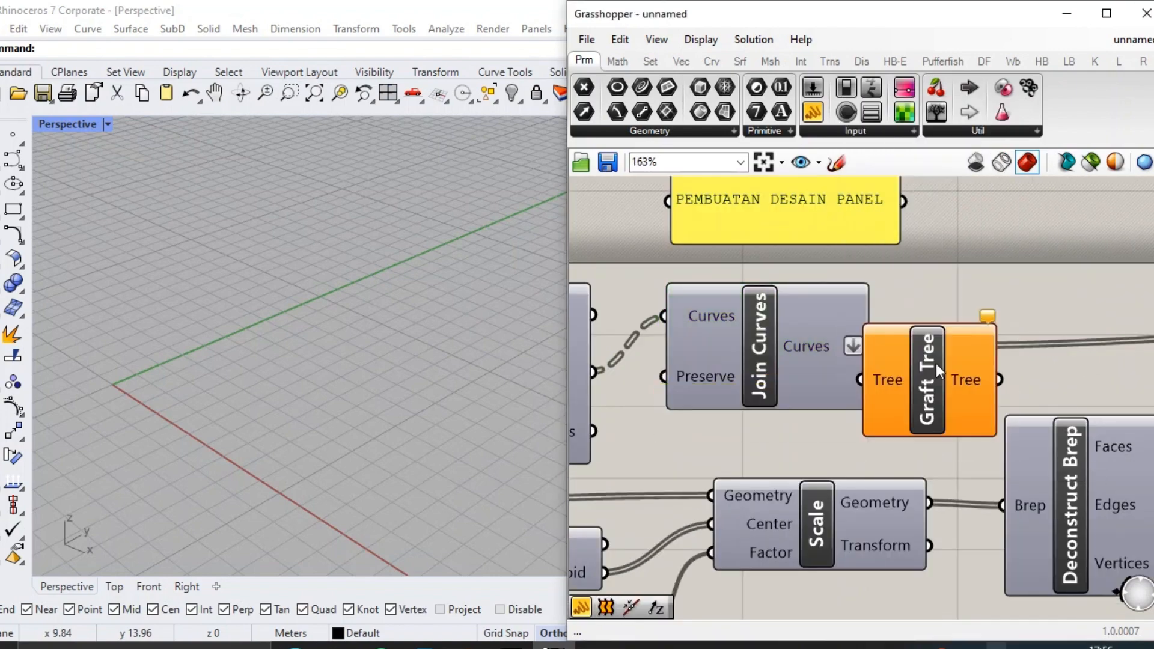
pyautogui.moveTo(936, 363); pyautogui.dragTo(991, 326)
pyautogui.moveTo(878, 349); pyautogui.dragTo(912, 338)
# Connect the new Graft Tree's output to the Loft's Curves input and add the scaled panels' grafted curves to the same input.
pyautogui.scroll(-4, 1052, 324)
pyautogui.moveTo(1050, 338); pyautogui.dragTo(1050, 311)
pyautogui.scroll(4, 1094, 311)
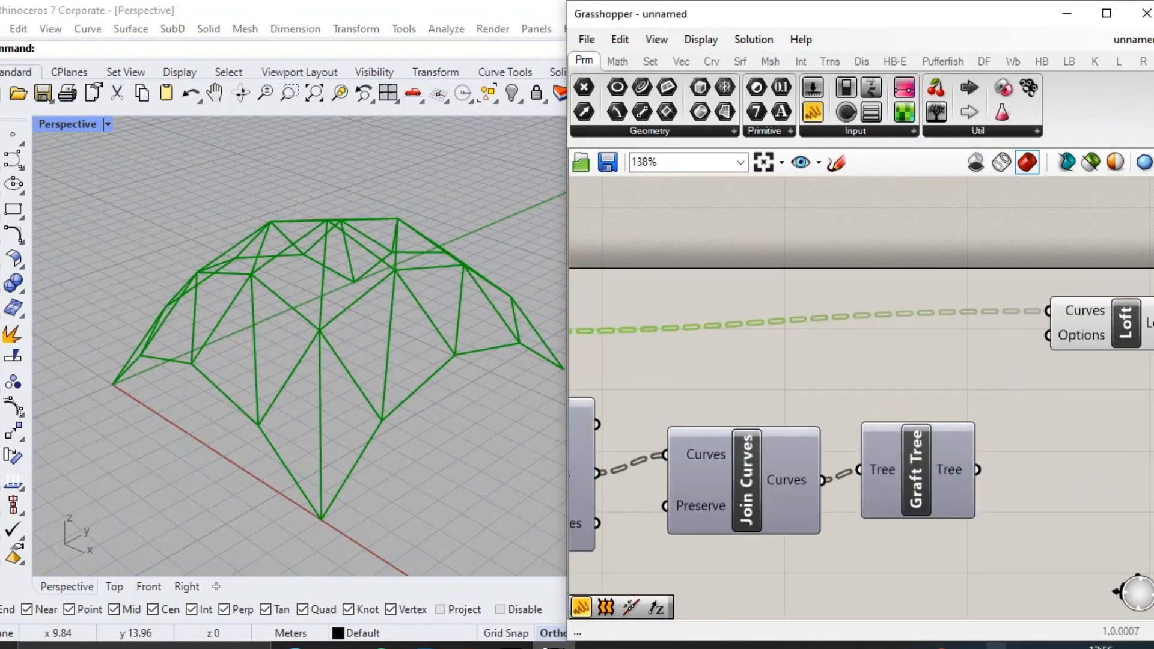
pyautogui.click(1002, 459)
pyautogui.moveTo(977, 469); pyautogui.dragTo(1049, 311)
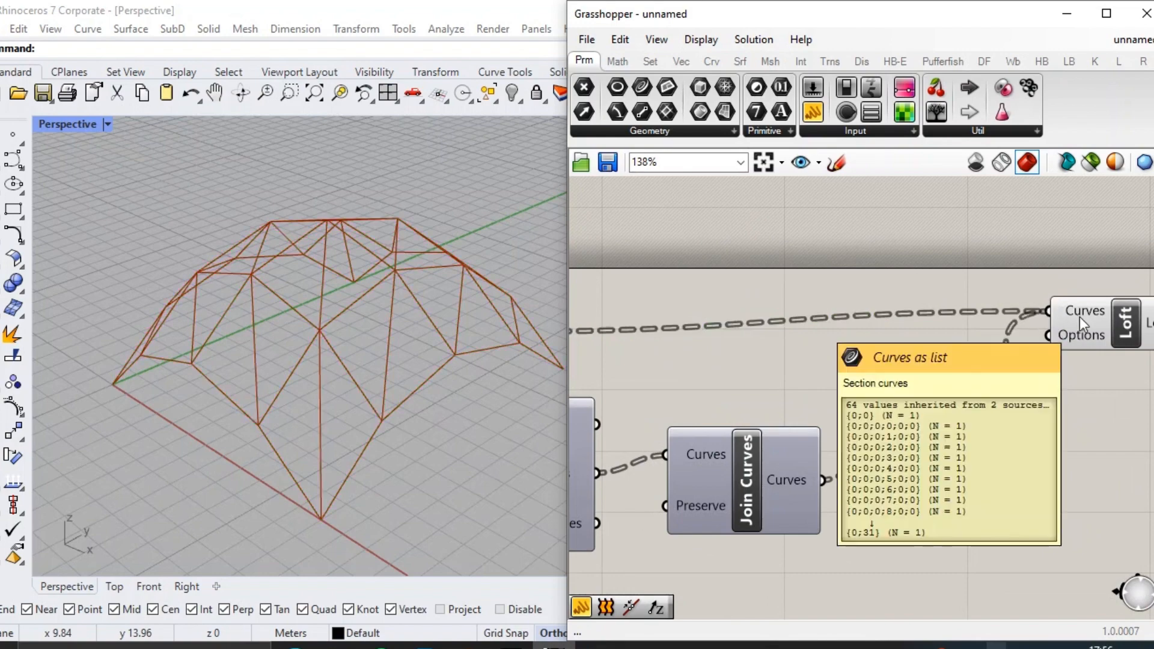
# Flatten the Curves output of the scaled panels' Join Curves and check the lofted panel frames.
pyautogui.scroll(1, 1080, 316)
pyautogui.scroll(-3, 977, 319)
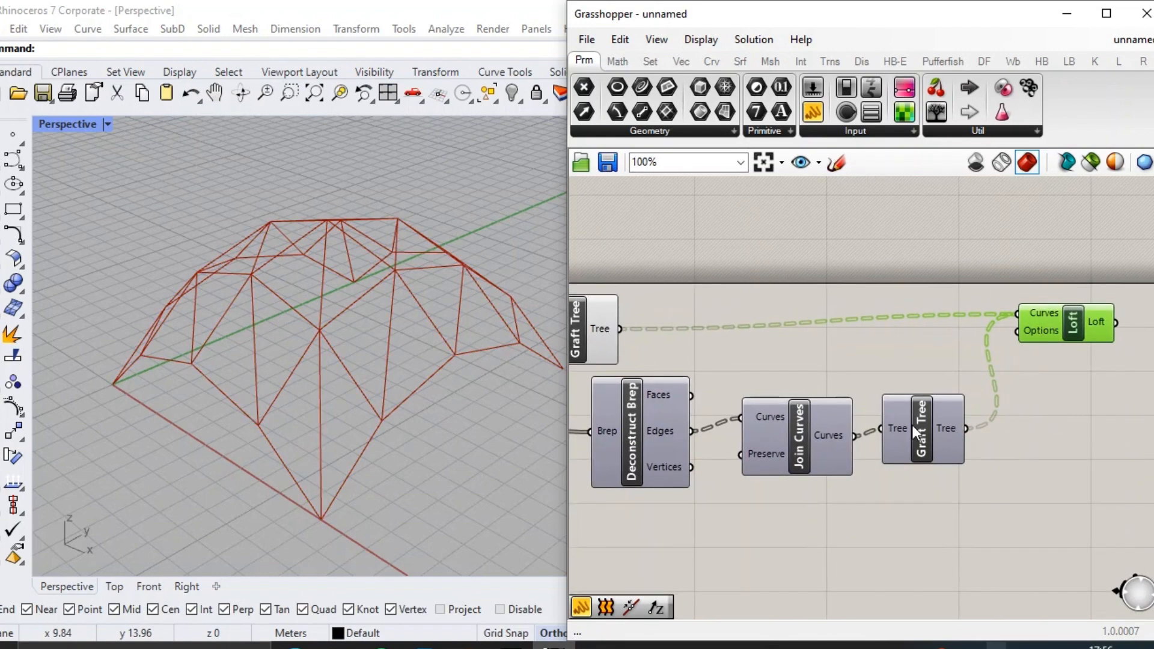
pyautogui.rightClick(835, 437)
pyautogui.click(879, 534)
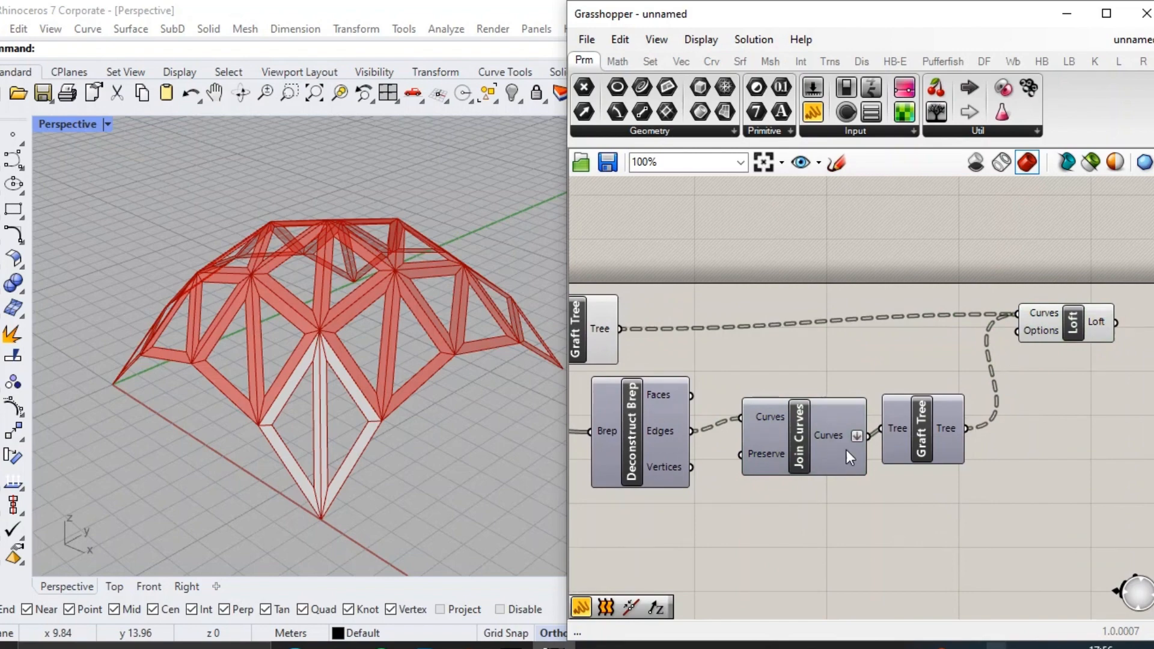
pyautogui.click(1090, 321)
pyautogui.scroll(-3, 1082, 335)
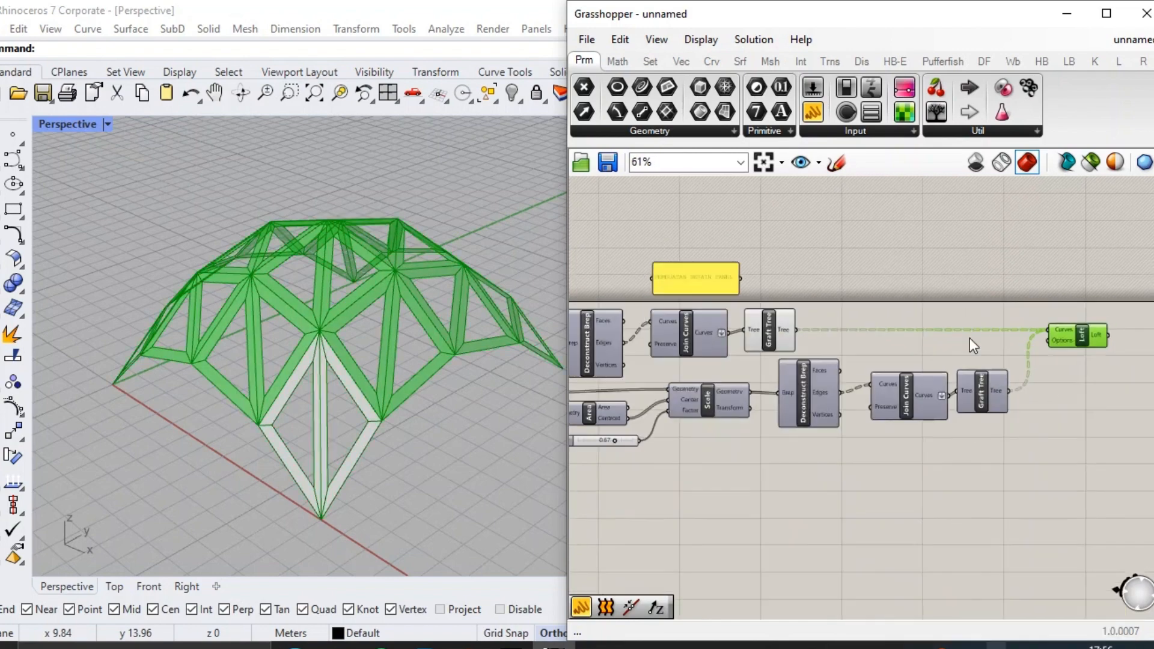
# Hide the preview of the original panels' Graft Tree.
pyautogui.click(970, 338)
pyautogui.scroll(1, 869, 310)
pyautogui.middleClick(762, 344)
pyautogui.click(812, 285)
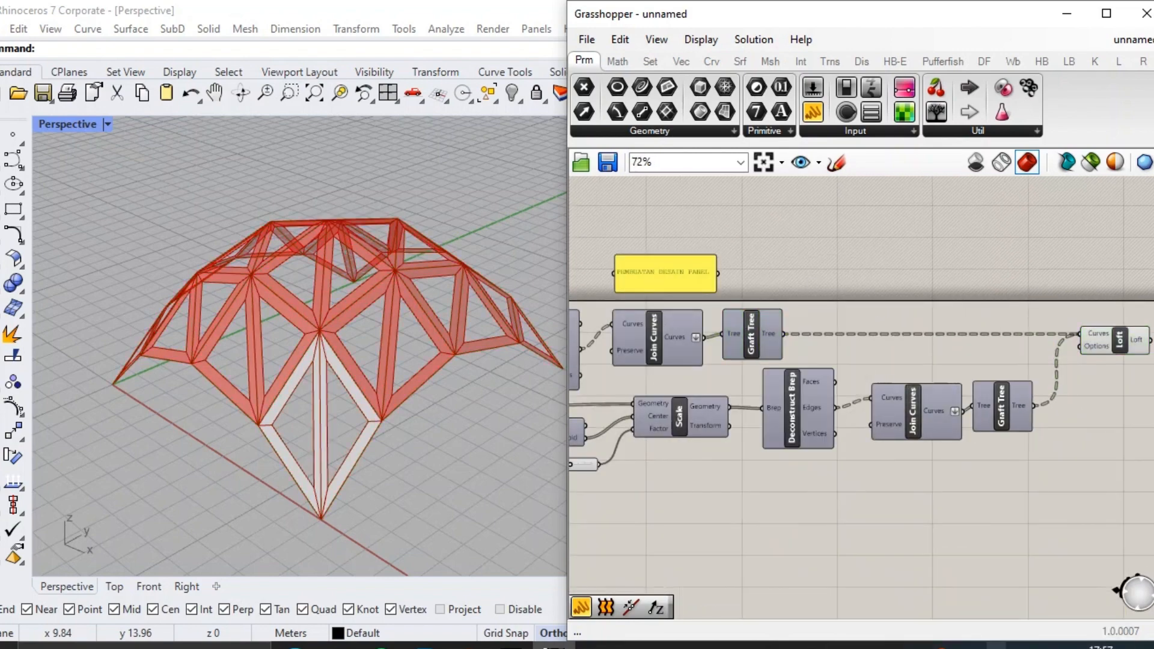
pyautogui.moveTo(1122, 319); pyautogui.dragTo(866, 326, button='right')
pyautogui.scroll(3, 979, 360)
pyautogui.doubleClick(890, 309)
pyautogui.write('BAKED')
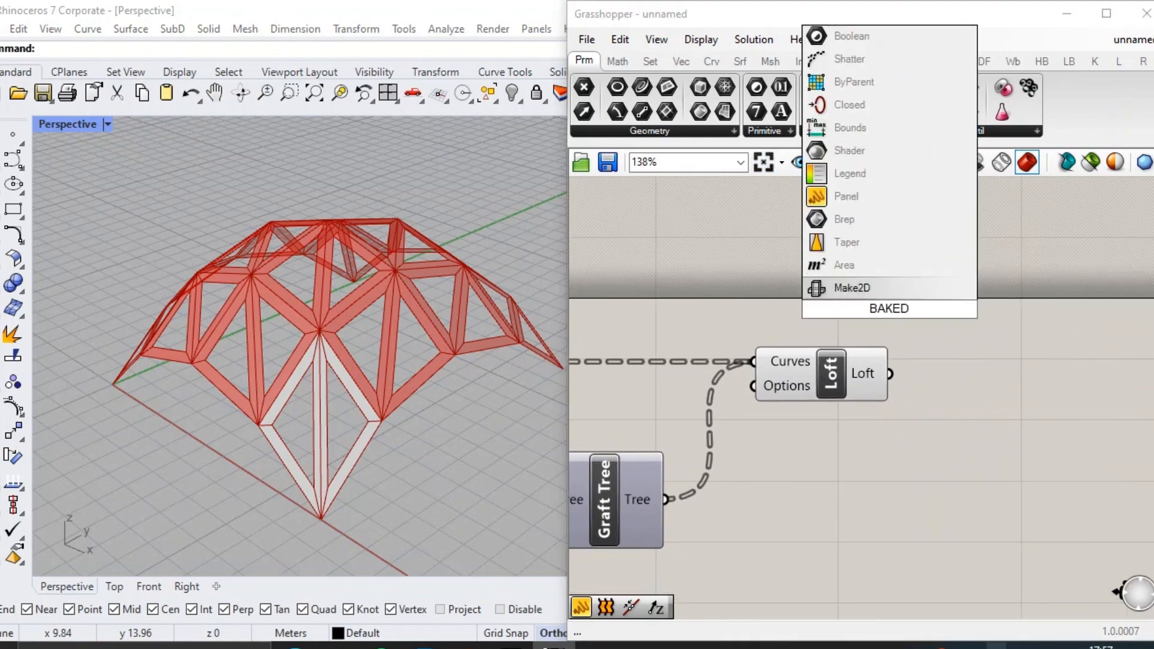
pyautogui.press('BackSpace')
pyautogui.press('Return')
pyautogui.click(890, 309)
pyautogui.press('Delete')
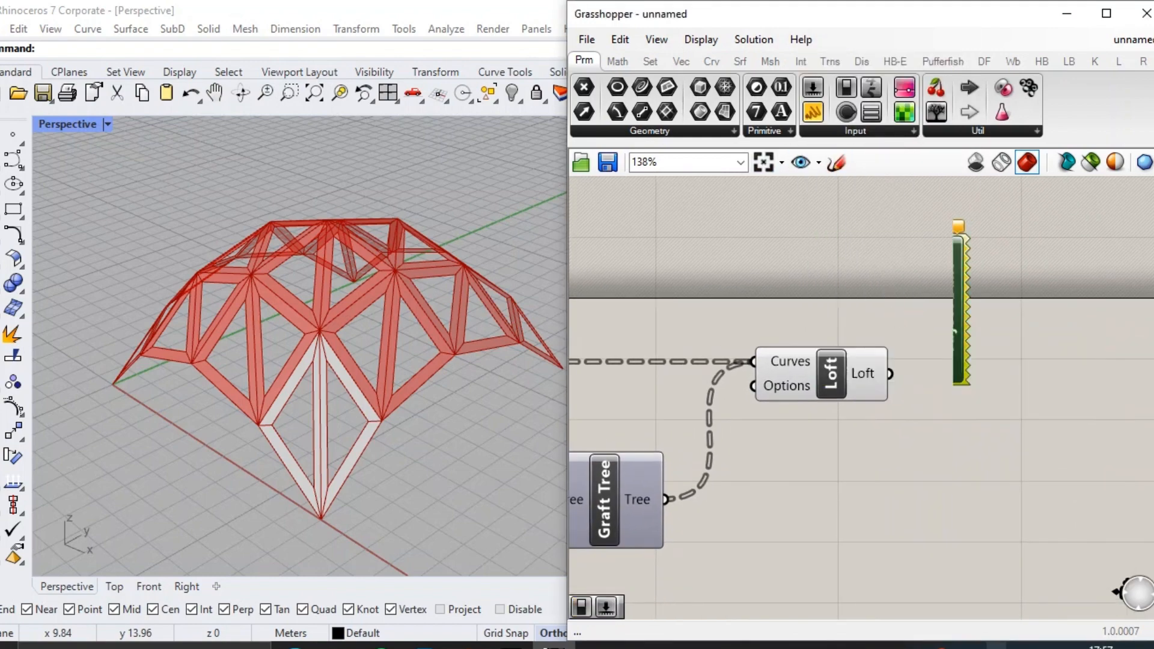
# Add a note panel reading BAKED, clear its title, shrink it to one line and place it directly above the Loft.
pyautogui.doubleClick(824, 249)
pyautogui.moveTo(824, 196); pyautogui.dragTo(857, 246)
pyautogui.write('BAKED')
pyautogui.click(946, 314)
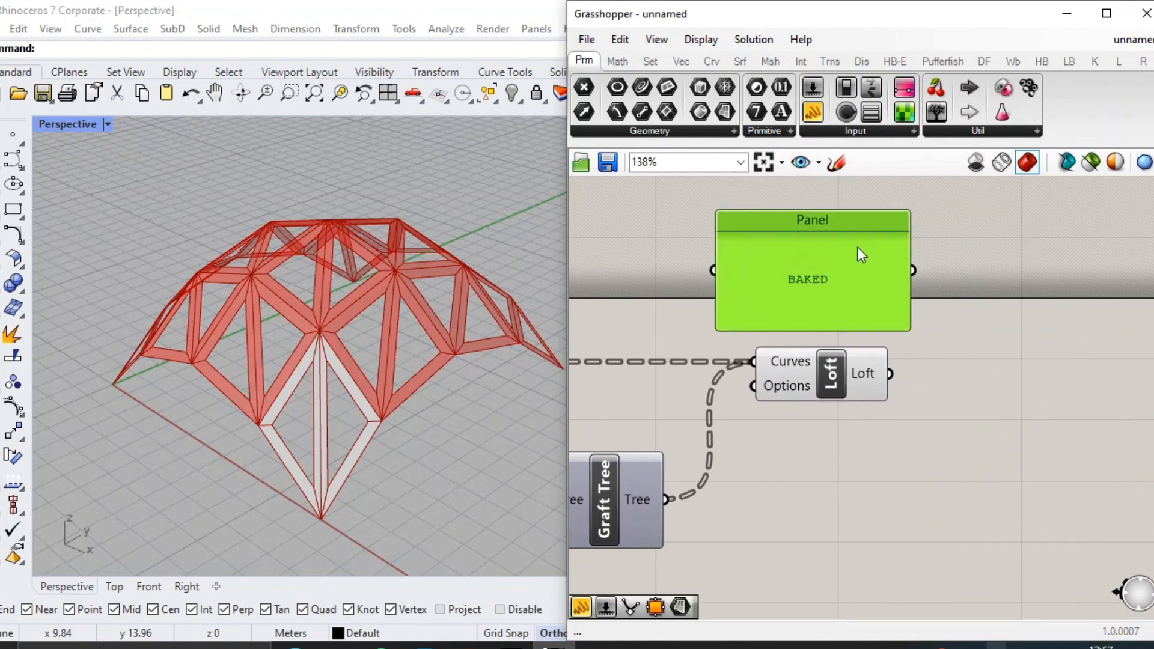
pyautogui.rightClick(857, 245)
pyautogui.doubleClick(893, 220)
pyautogui.press('BackSpace')
pyautogui.click(759, 201)
pyautogui.moveTo(766, 228); pyautogui.dragTo(785, 317)
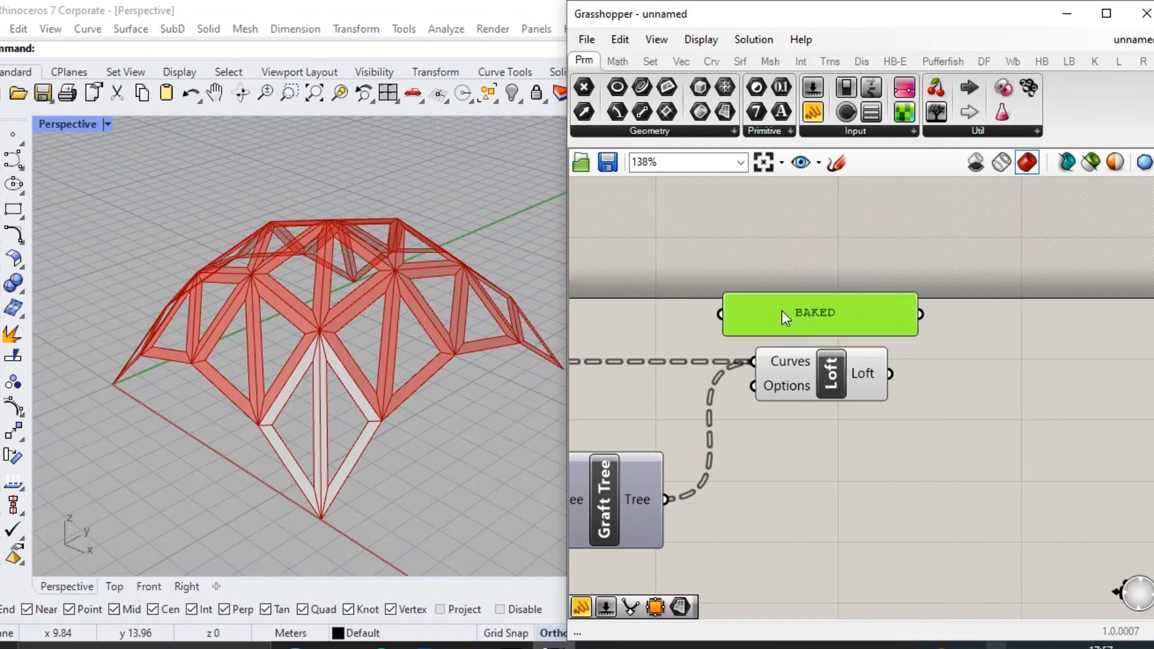
# Group the BAKED note with the Loft component and give the group a blob outline.
pyautogui.moveTo(897, 406); pyautogui.dragTo(795, 321)
pyautogui.hotkey('ctrl', 'g')
pyautogui.rightClick(913, 380)
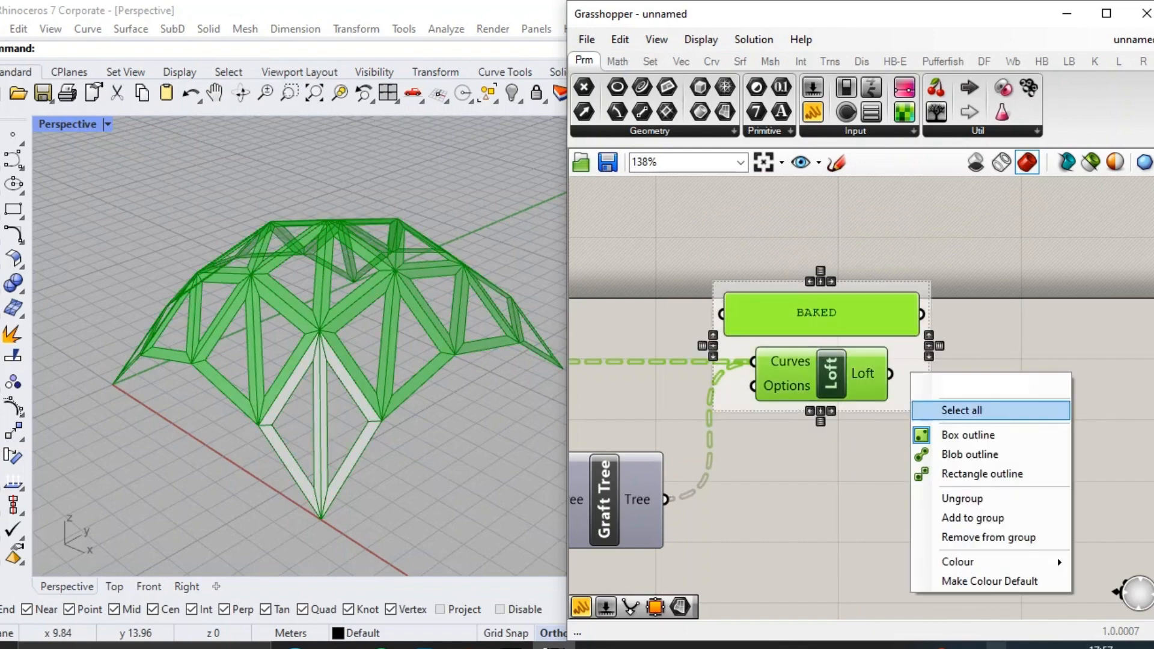
pyautogui.click(947, 455)
pyautogui.moveTo(925, 401); pyautogui.dragTo(970, 385)
pyautogui.scroll(-5, 971, 384)
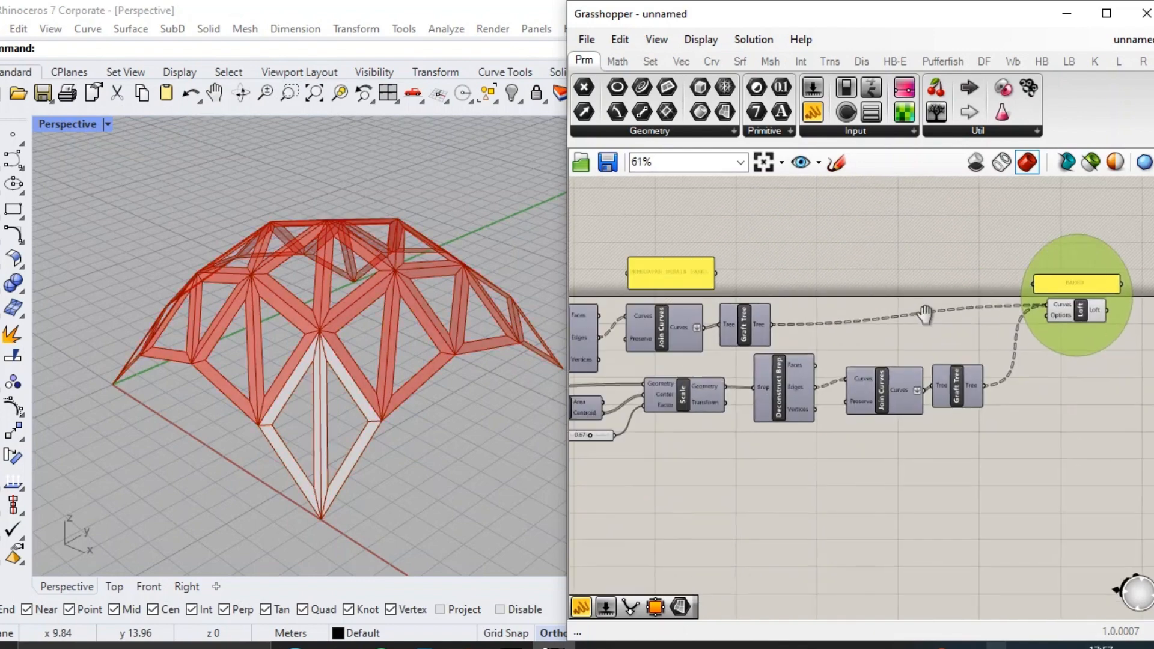
# Group the panel-design components together with the PEMBUATAN DESAIN PANEL note and the BAKED group.
pyautogui.moveTo(1145, 428); pyautogui.dragTo(690, 295)
pyautogui.hotkey('ctrl', 'g')
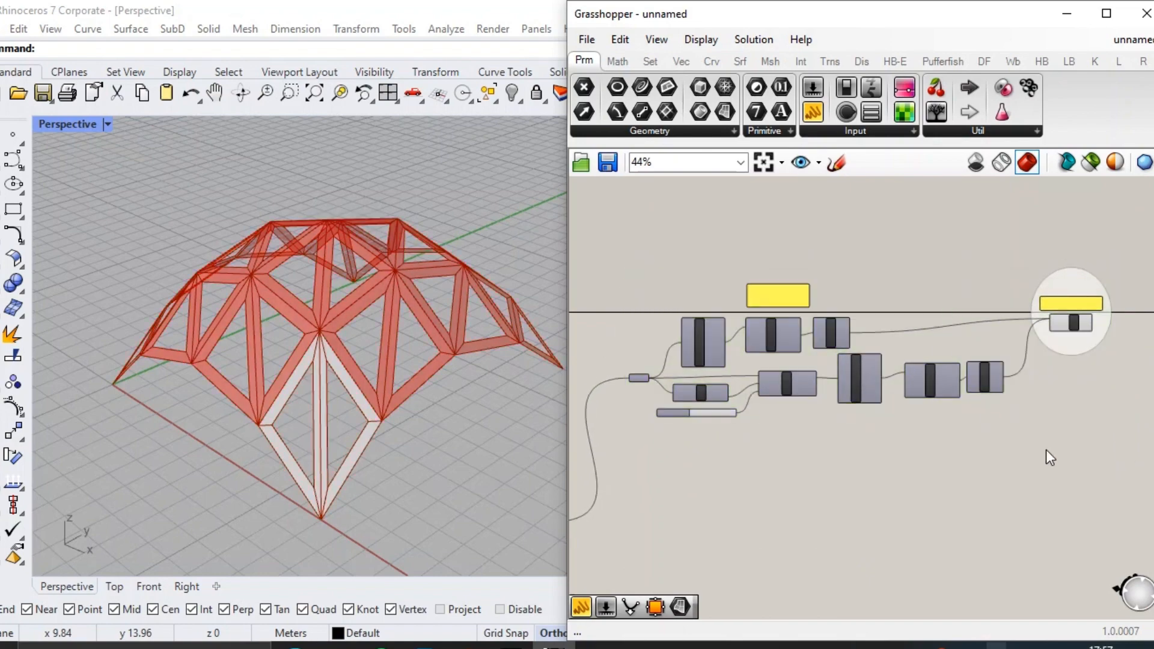
pyautogui.moveTo(1098, 443); pyautogui.dragTo(713, 267)
pyautogui.hotkey('ctrl', 'g')
# Move the Surface parameter out below the panel-design group, beside the Triangular Panels A component.
pyautogui.click(639, 415)
pyautogui.scroll(6, 637, 394)
pyautogui.scroll(-4, 730, 270)
pyautogui.moveTo(673, 328); pyautogui.dragTo(776, 511)
pyautogui.scroll(2, 764, 391)
pyautogui.scroll(-3, 789, 463)
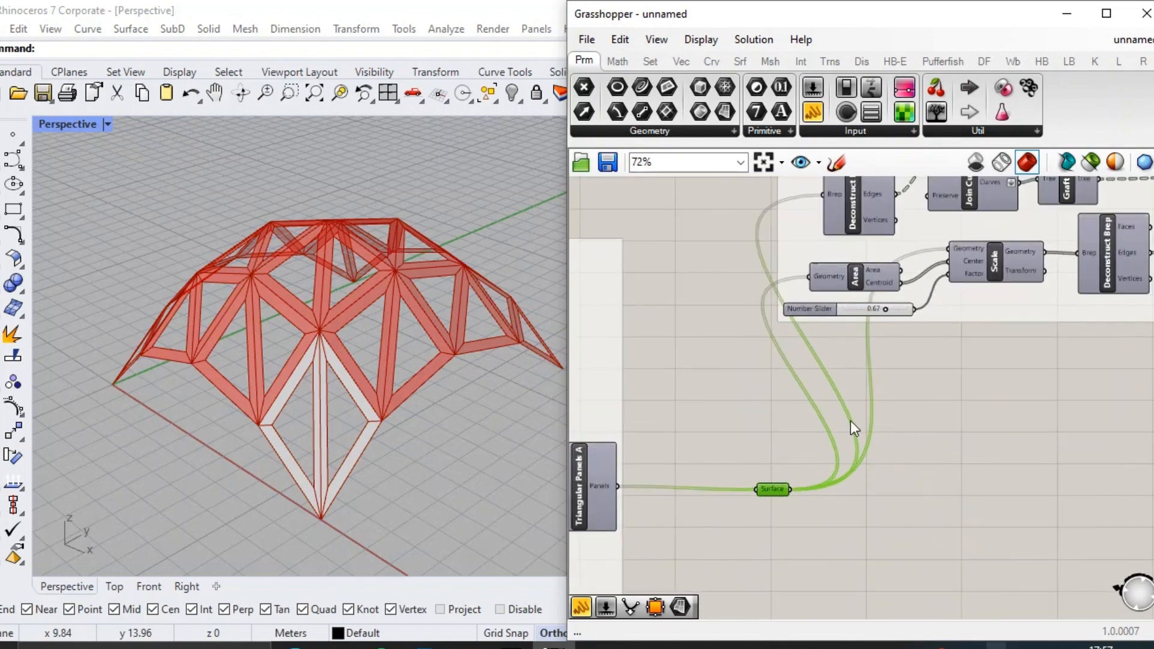
# Place a copy of a note panel on the empty canvas beyond the BAKED group.
pyautogui.scroll(-7, 850, 420)
pyautogui.scroll(8, 1012, 337)
pyautogui.doubleClick(1034, 321)
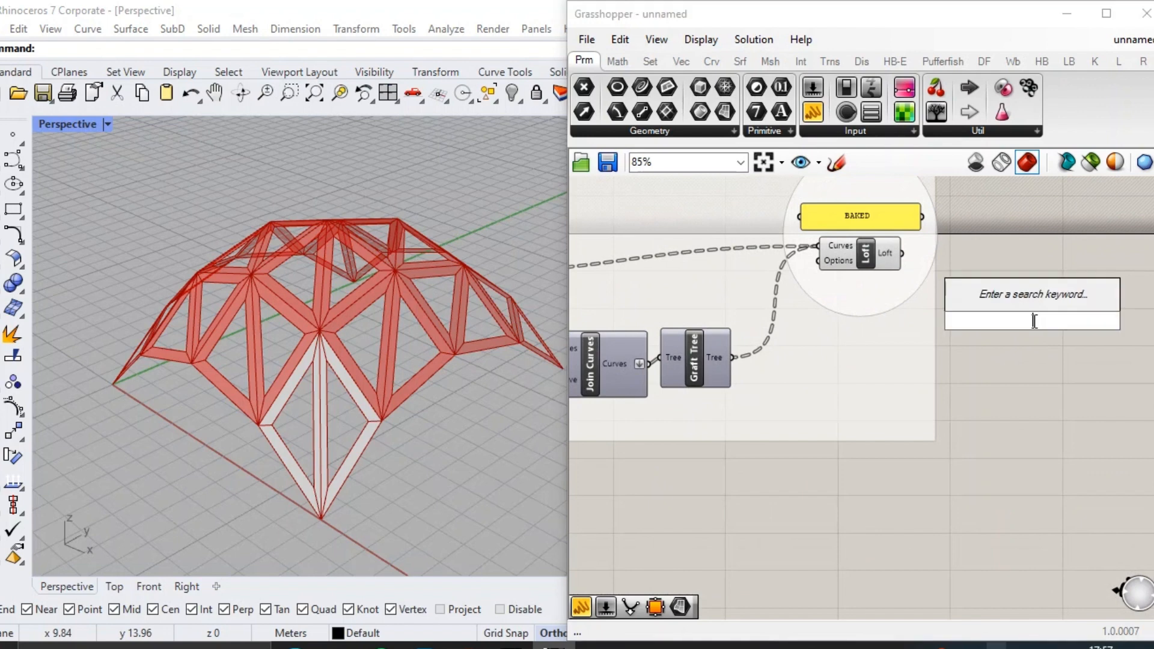
pyautogui.click(1031, 383)
pyautogui.scroll(-3, 1031, 383)
pyautogui.keyDown('alt'); pyautogui.moveTo(612, 275); pyautogui.dragTo(783, 280); pyautogui.keyUp('alt')
pyautogui.scroll(-3, 626, 258)
pyautogui.scroll(2, 937, 279)
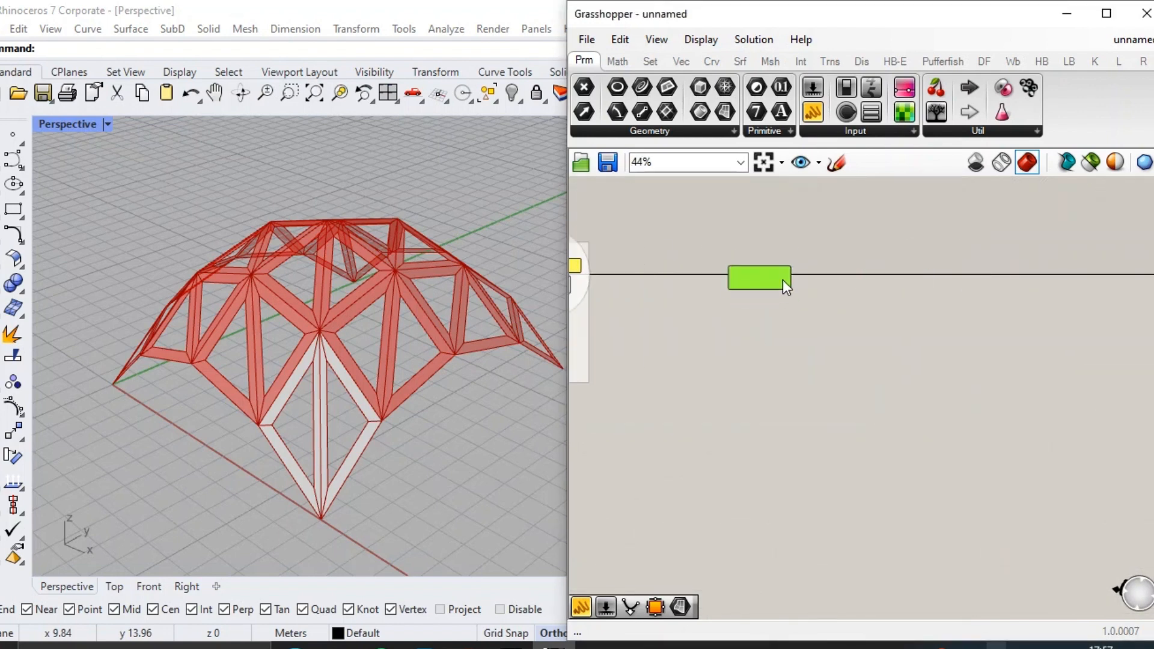
# Change the copied note's text to MEMBUAT LABEL PADA OBYEK 3D and reposition it beside the panel-design group.
pyautogui.scroll(5, 783, 280)
pyautogui.doubleClick(831, 281)
pyautogui.write('MEMBUAT LABEL PADA OBYEK 3D')
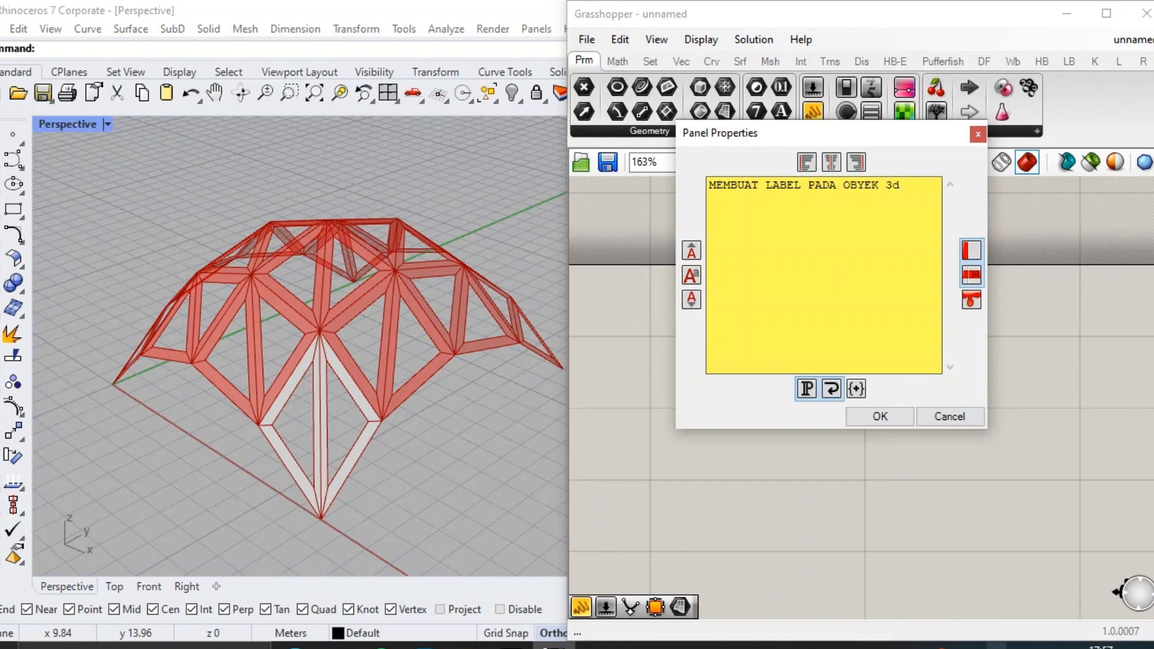
pyautogui.click(880, 417)
pyautogui.moveTo(814, 347); pyautogui.dragTo(1059, 344, button='right')
pyautogui.scroll(-3, 1060, 344)
pyautogui.moveTo(1044, 310); pyautogui.dragTo(920, 283)
# Add an Area component below the label note and connect the Loft output to its Geometry input.
pyautogui.moveTo(789, 346); pyautogui.dragTo(835, 344, button='right')
pyautogui.doubleClick(852, 346)
pyautogui.write('AREA')
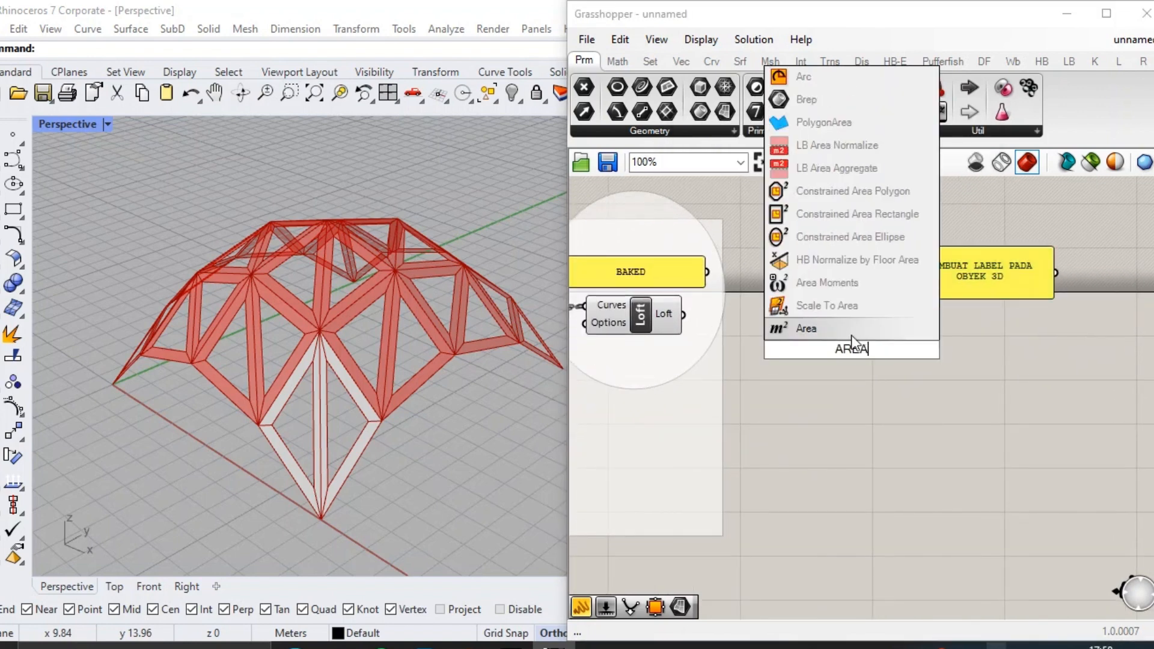
pyautogui.press('Return')
pyautogui.moveTo(684, 314); pyautogui.dragTo(788, 349)
pyautogui.click(853, 350)
pyautogui.click(905, 367)
pyautogui.scroll(3, 885, 359)
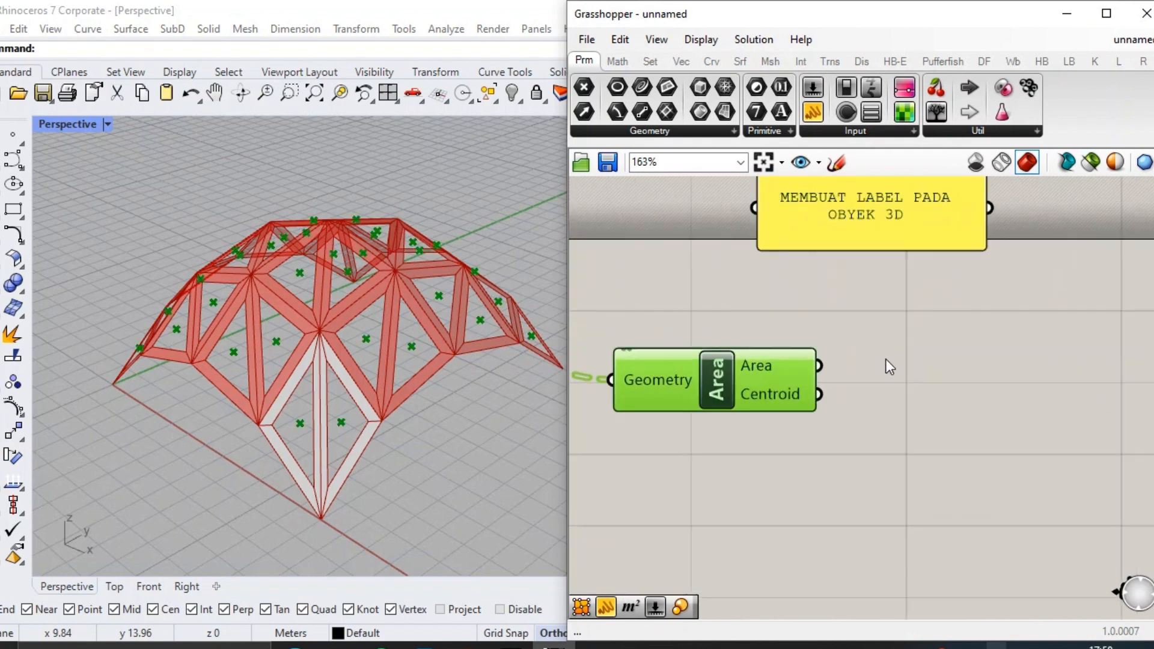
# Add a Text Tag component after Area and connect the Centroid output to its Location input.
pyautogui.doubleClick(920, 350)
pyautogui.write('TEXT TG')
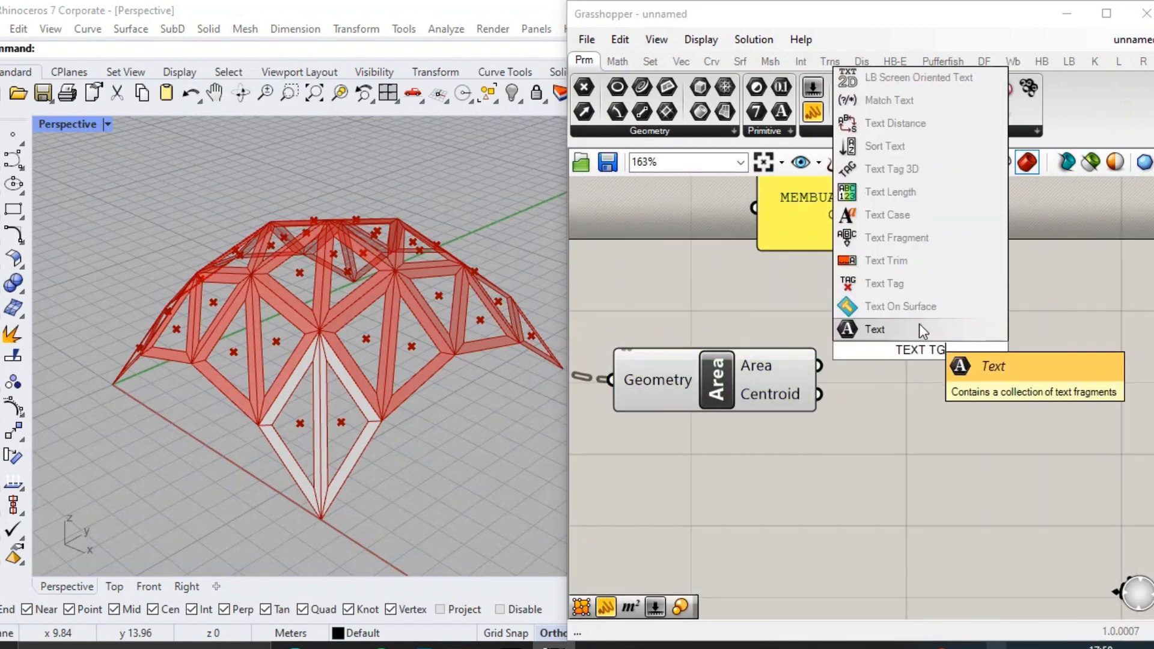
pyautogui.click(920, 284)
pyautogui.moveTo(819, 394); pyautogui.dragTo(898, 306)
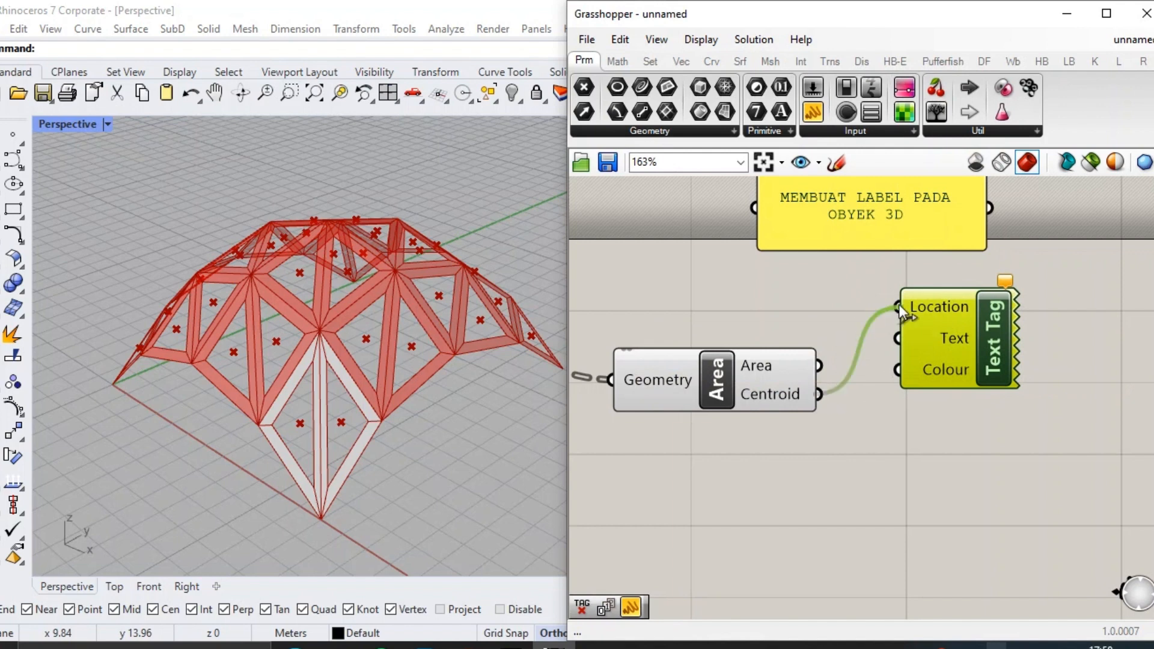
pyautogui.moveTo(964, 332); pyautogui.dragTo(984, 371)
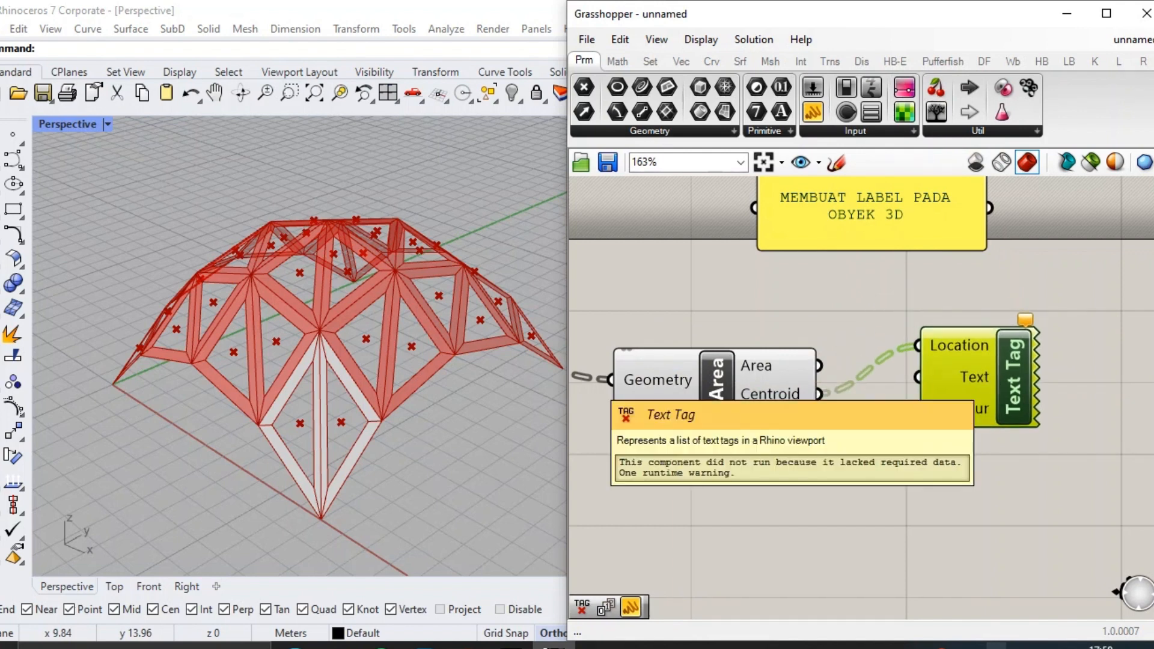
# Add a Series component and place it below the Area component.
pyautogui.moveTo(773, 453); pyautogui.dragTo(840, 444, button='right')
pyautogui.click(838, 445)
pyautogui.doubleClick(839, 445)
pyautogui.write('SER')
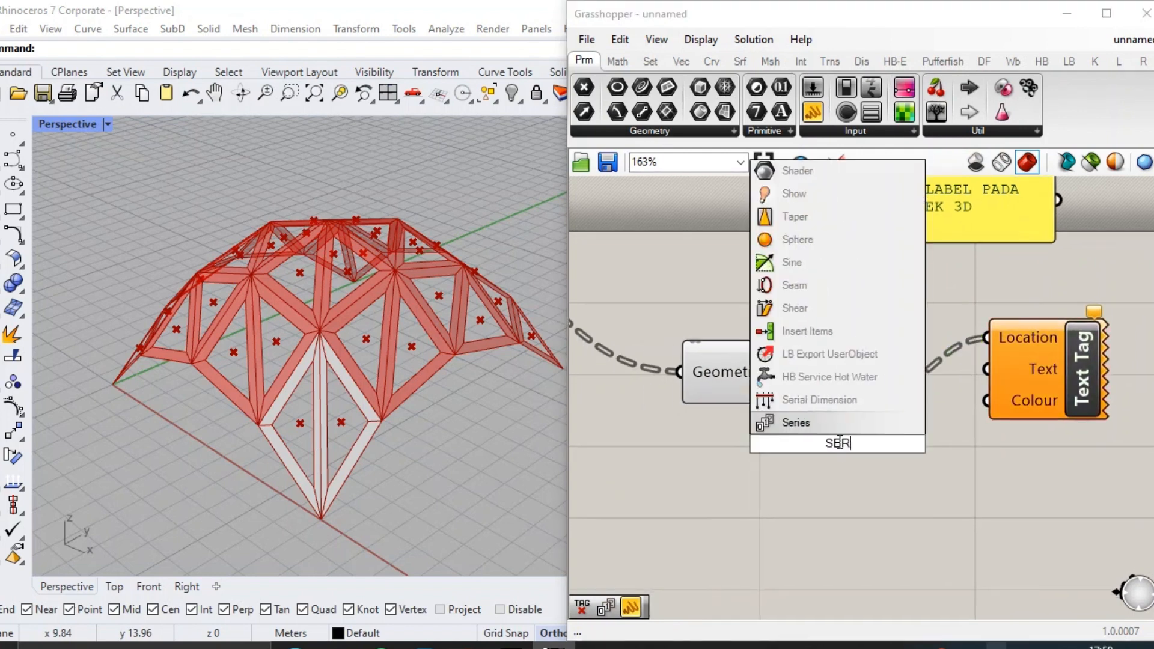
pyautogui.click(834, 424)
pyautogui.moveTo(847, 455); pyautogui.dragTo(870, 499)
pyautogui.click(703, 470)
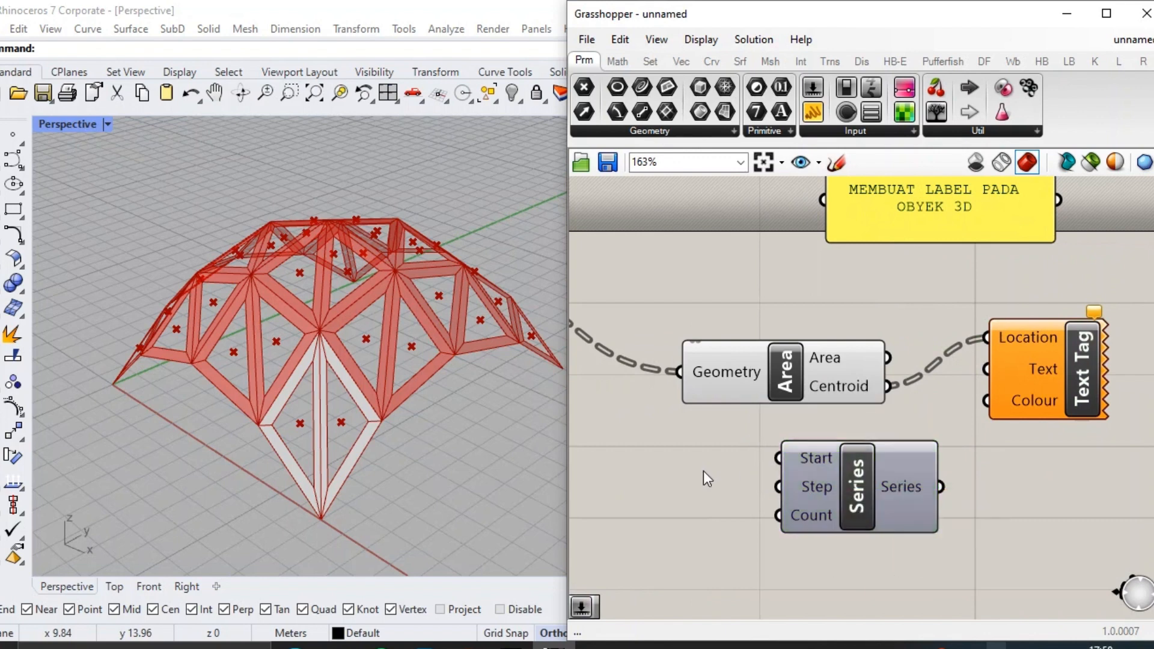
# Add a panel containing 1 and connect it to the Start input of Series.
pyautogui.doubleClick(705, 472)
pyautogui.write('panel')
pyautogui.press('Return')
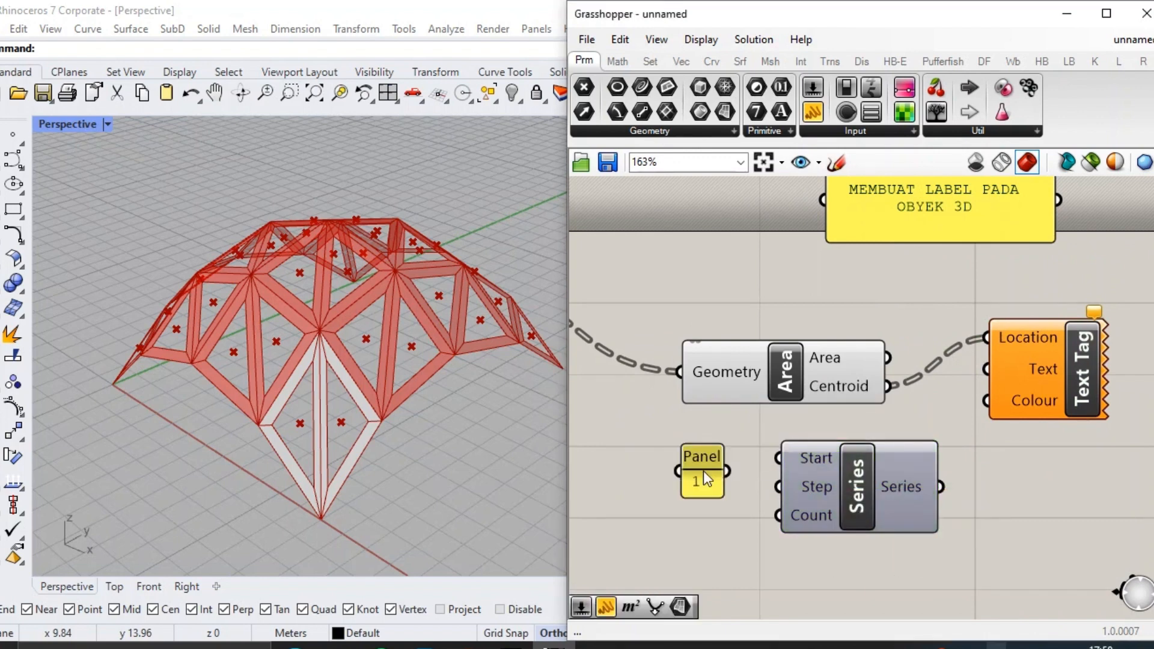
pyautogui.moveTo(728, 470); pyautogui.dragTo(779, 459)
# Add a List Length component beside the Surface parameter that holds the triangular panels.
pyautogui.scroll(-8, 962, 426)
pyautogui.moveTo(688, 480); pyautogui.dragTo(1054, 343, button='right')
pyautogui.scroll(2, 1054, 343)
pyautogui.scroll(5, 772, 497)
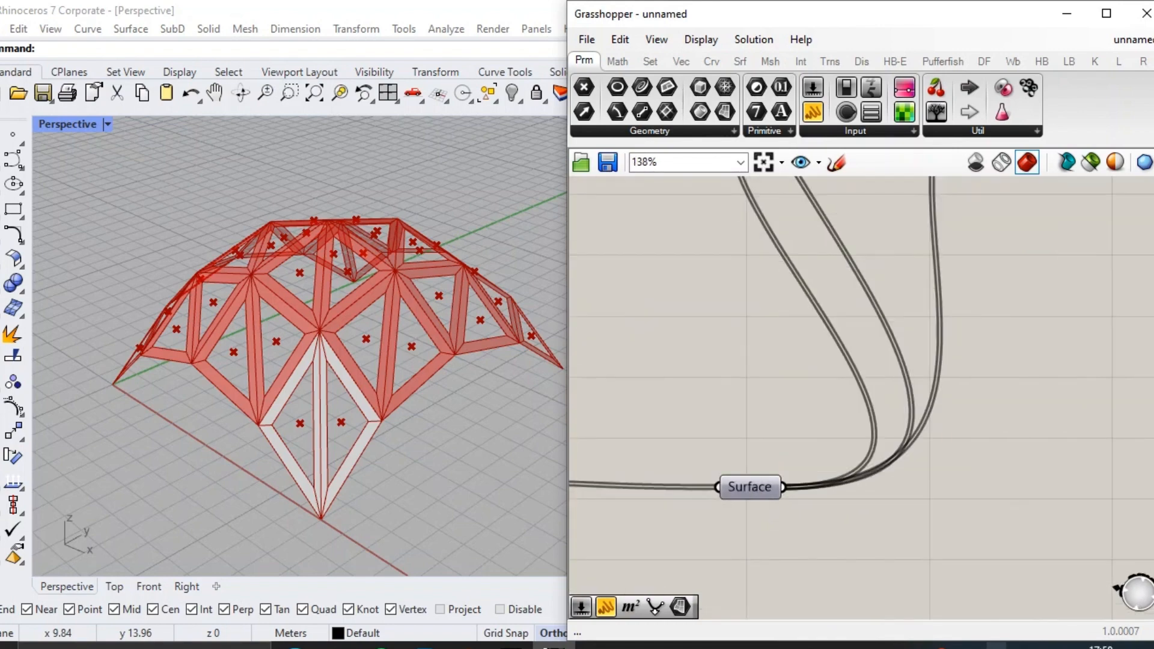
pyautogui.doubleClick(840, 498)
pyautogui.write('LIST LENGTH')
pyautogui.press('Return')
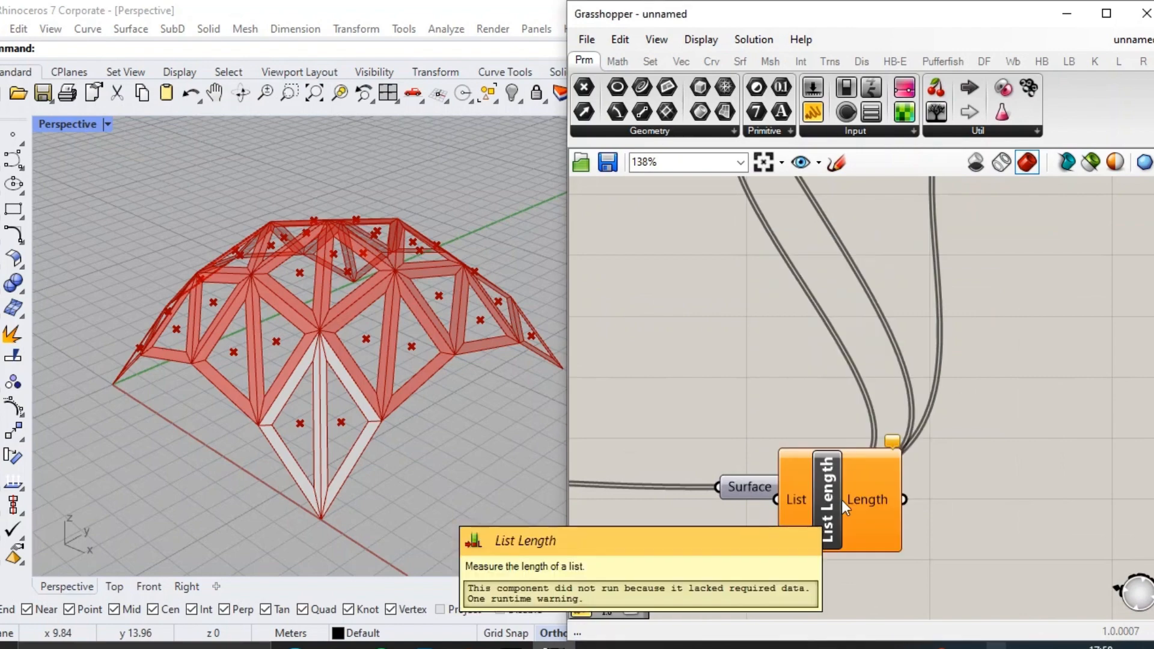
# Connect the Surface parameter holding the triangular panels to the List input of List Length.
pyautogui.moveTo(841, 500); pyautogui.dragTo(906, 500)
pyautogui.moveTo(782, 487); pyautogui.dragTo(842, 500)
pyautogui.scroll(-3, 917, 498)
pyautogui.moveTo(934, 502); pyautogui.dragTo(939, 513)
pyautogui.moveTo(946, 516); pyautogui.dragTo(850, 457, button='right')
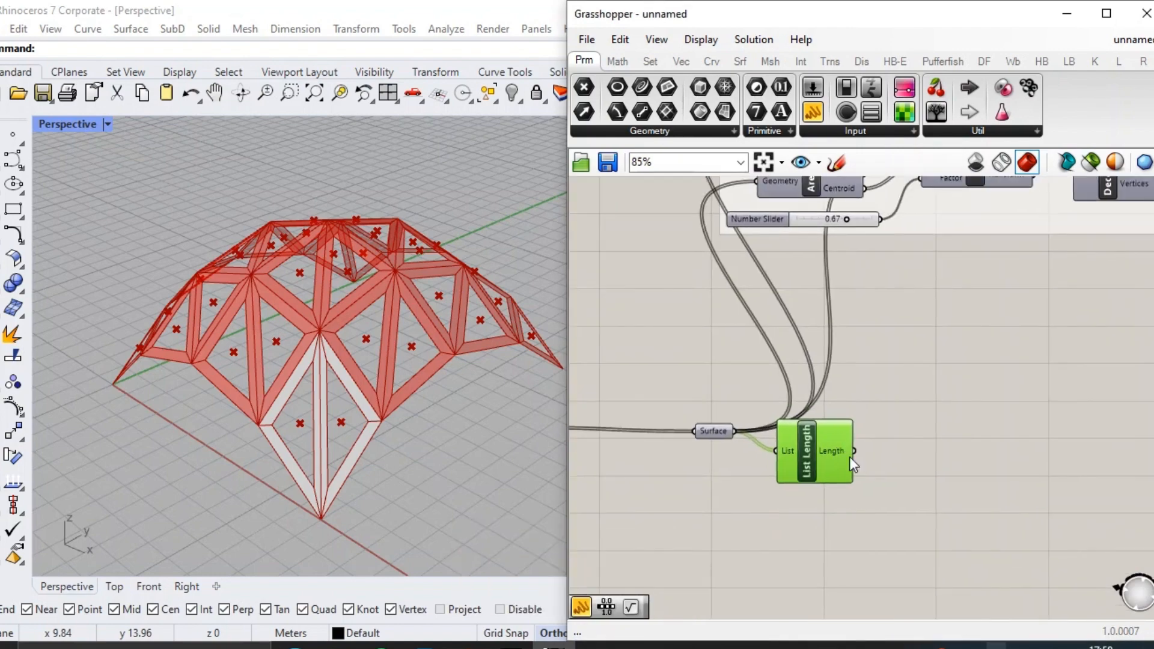
# Move List Length next to Series and connect its Length output to the Count input of Series.
pyautogui.scroll(3, 842, 458)
pyautogui.moveTo(839, 459); pyautogui.dragTo(928, 460)
pyautogui.doubleClick(754, 431)
pyautogui.scroll(2, 764, 437)
pyautogui.moveTo(760, 438); pyautogui.dragTo(795, 467)
pyautogui.scroll(-12, 668, 438)
pyautogui.moveTo(916, 486); pyautogui.dragTo(835, 413)
pyautogui.scroll(10, 851, 383)
pyautogui.scroll(-1, 906, 392)
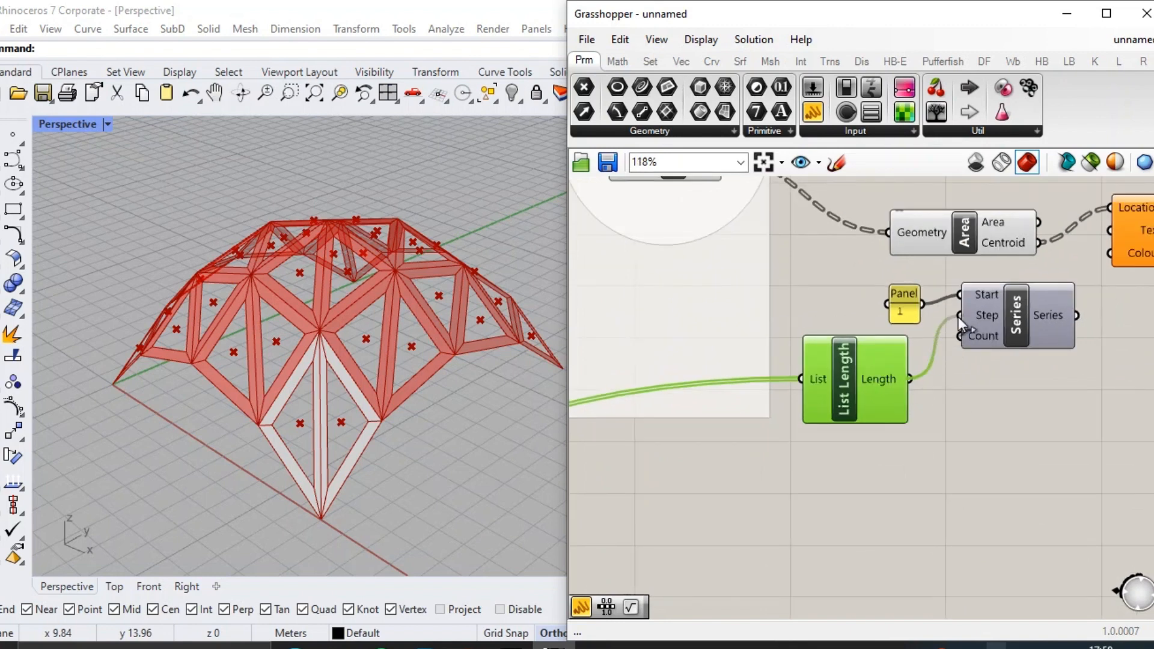
pyautogui.moveTo(958, 316); pyautogui.dragTo(960, 335)
pyautogui.moveTo(1114, 355); pyautogui.dragTo(1070, 366, button='right')
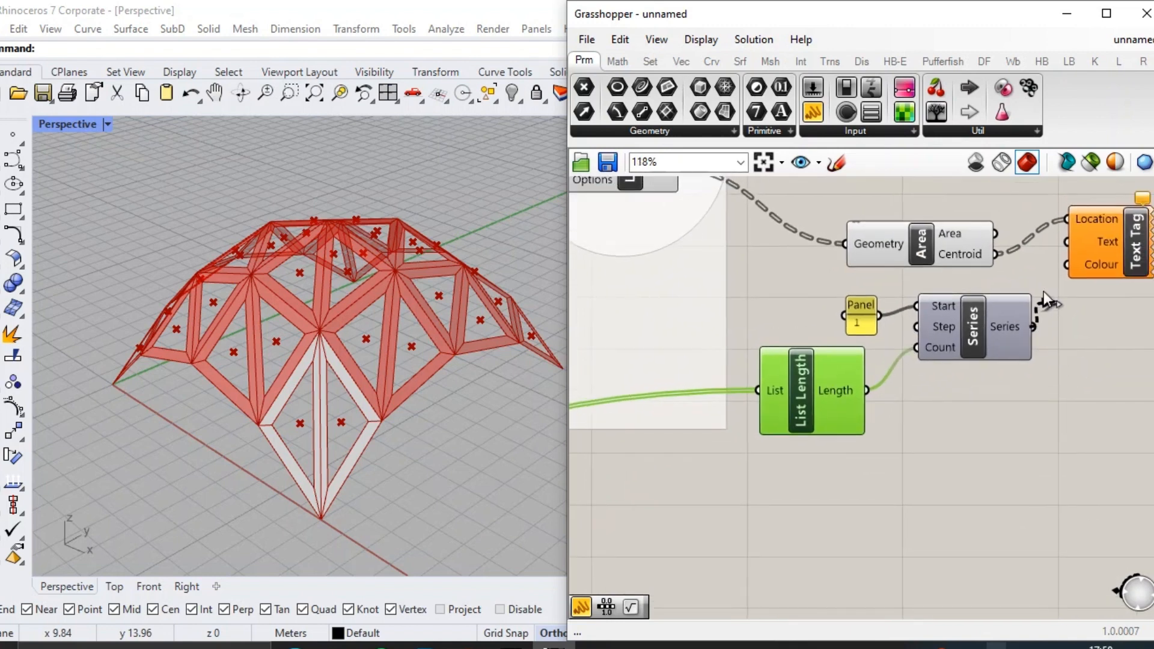
# Connect the Series output to the Text input of Text Tag and hide the preview of the Area component.
pyautogui.moveTo(1033, 326); pyautogui.dragTo(1067, 241)
pyautogui.scroll(4, 395, 327)
pyautogui.moveTo(1041, 422); pyautogui.dragTo(871, 255)
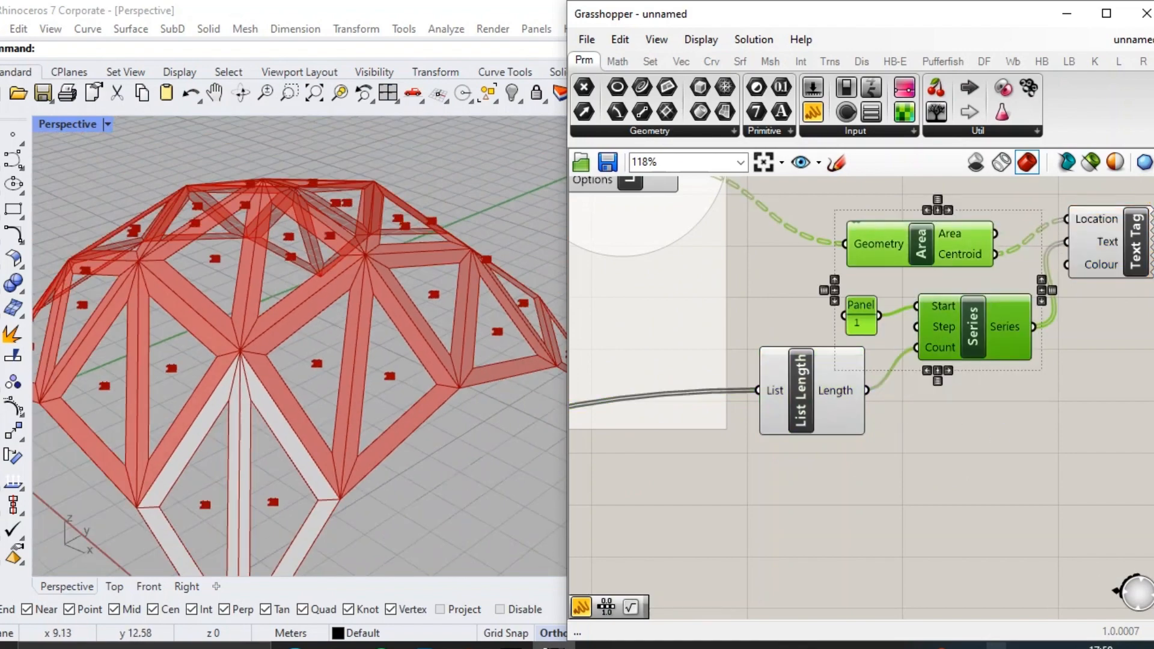
pyautogui.middleClick(881, 251)
pyautogui.click(942, 189)
pyautogui.click(819, 400)
pyautogui.middleClick(819, 399)
pyautogui.scroll(3, 316, 394)
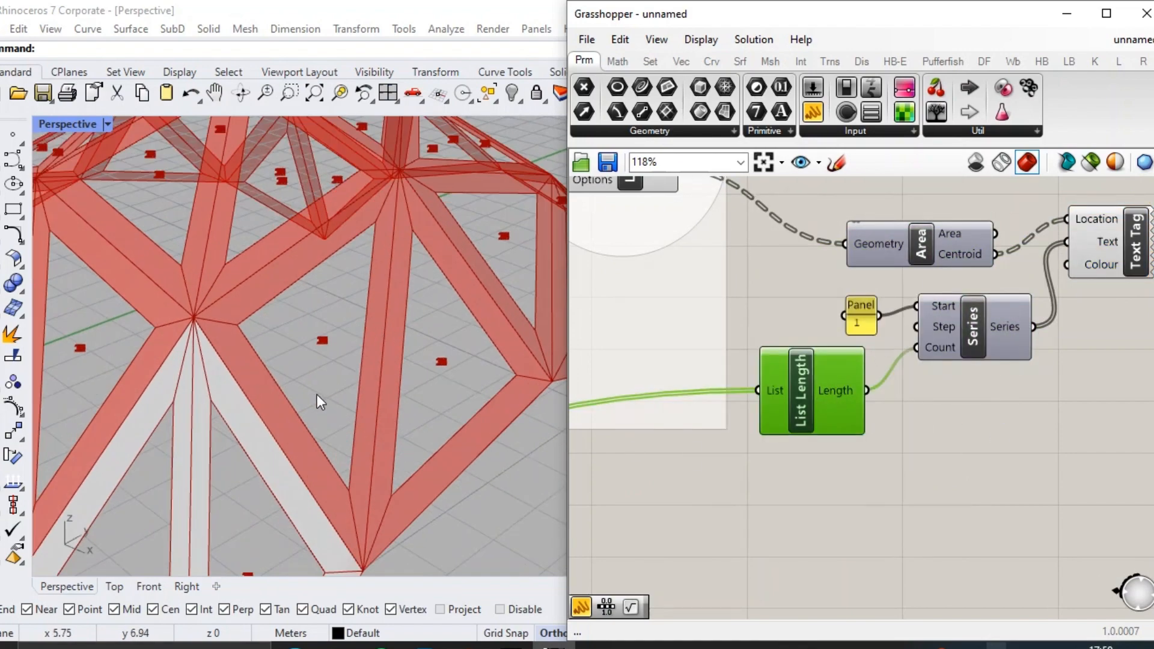
pyautogui.moveTo(939, 351)
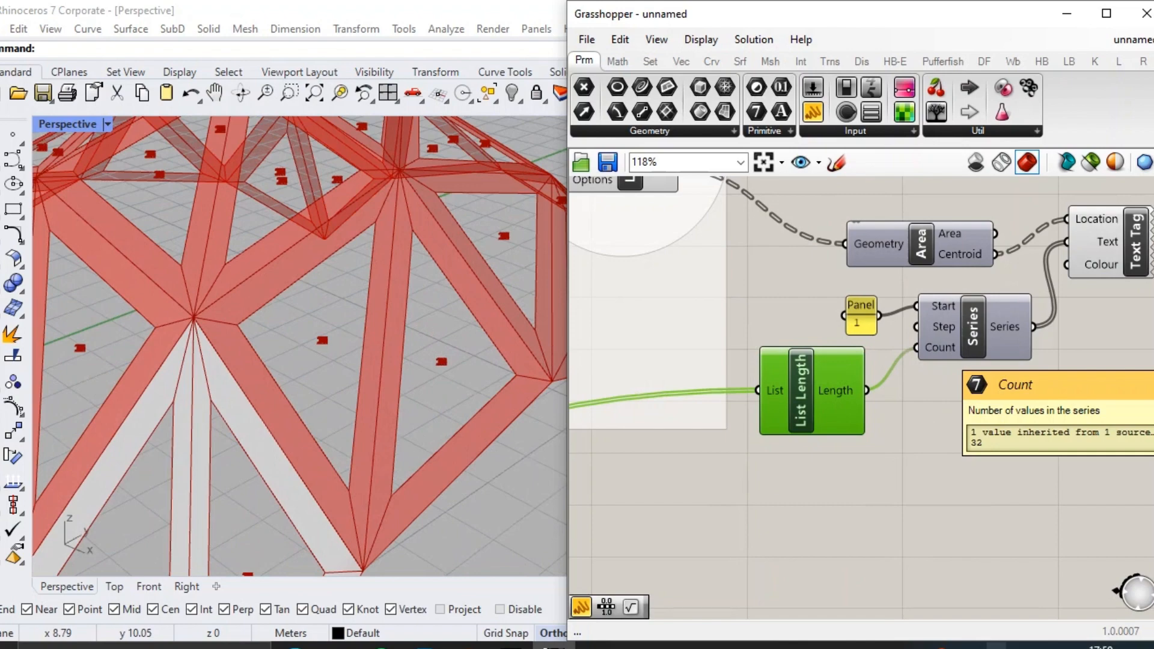
pyautogui.scroll(-2, 897, 460)
# Flatten the Loft output feeding Area so each panel receives its own number tag.
pyautogui.click(692, 216)
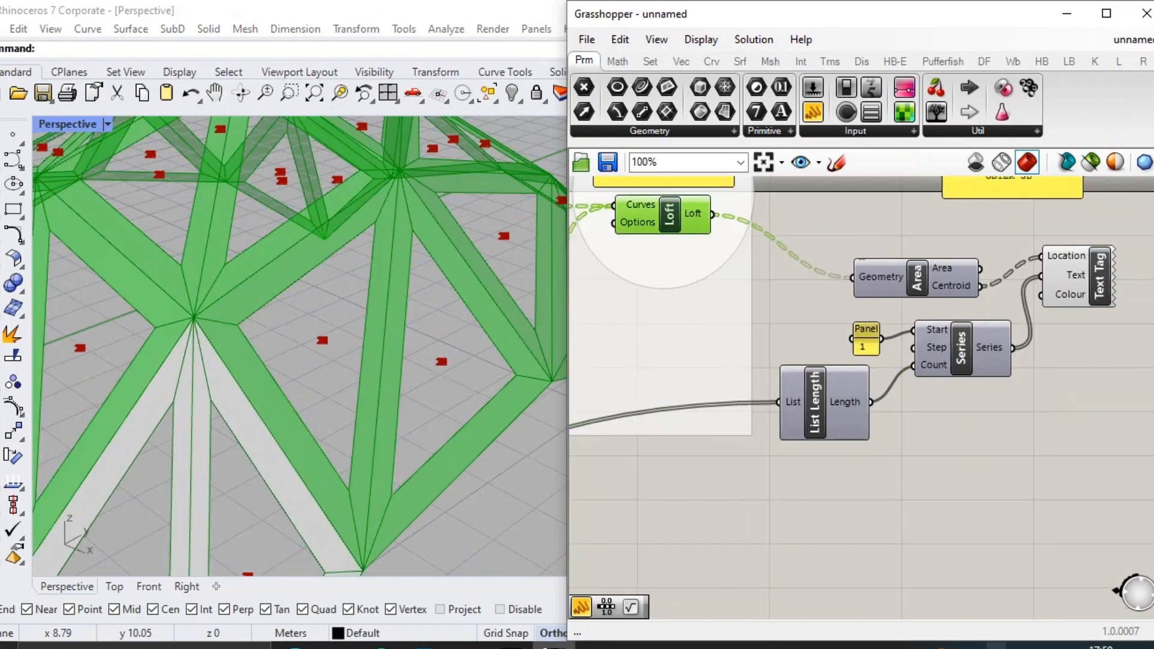
pyautogui.rightClick(691, 215)
pyautogui.click(752, 305)
pyautogui.scroll(-5, 425, 303)
pyautogui.moveTo(424, 303); pyautogui.dragTo(482, 361, button='right')
pyautogui.scroll(-3, 425, 365)
pyautogui.scroll(-2, 1085, 389)
# Tidy the labelling components and place List Length back beside the triangular panels' Surface parameter.
pyautogui.moveTo(1086, 389); pyautogui.dragTo(922, 364, button='right')
pyautogui.moveTo(922, 364); pyautogui.dragTo(712, 274)
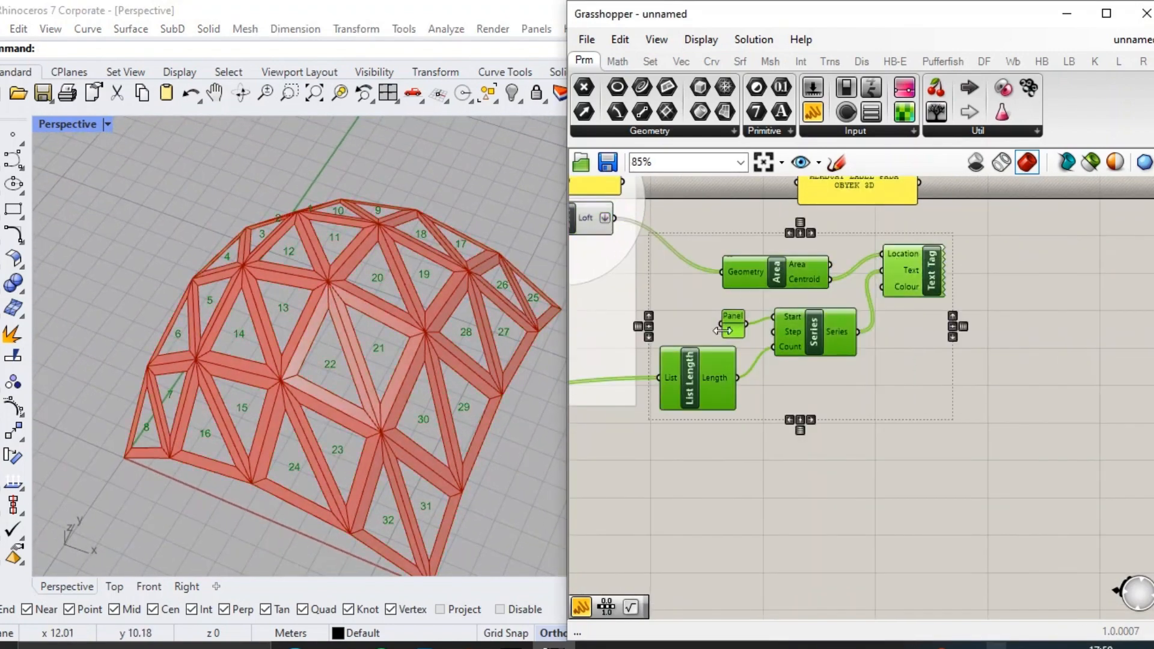
pyautogui.moveTo(718, 362); pyautogui.dragTo(762, 371)
pyautogui.click(955, 385)
pyautogui.scroll(-7, 895, 320)
pyautogui.scroll(10, 738, 391)
pyautogui.click(609, 346)
pyautogui.press('Delete')
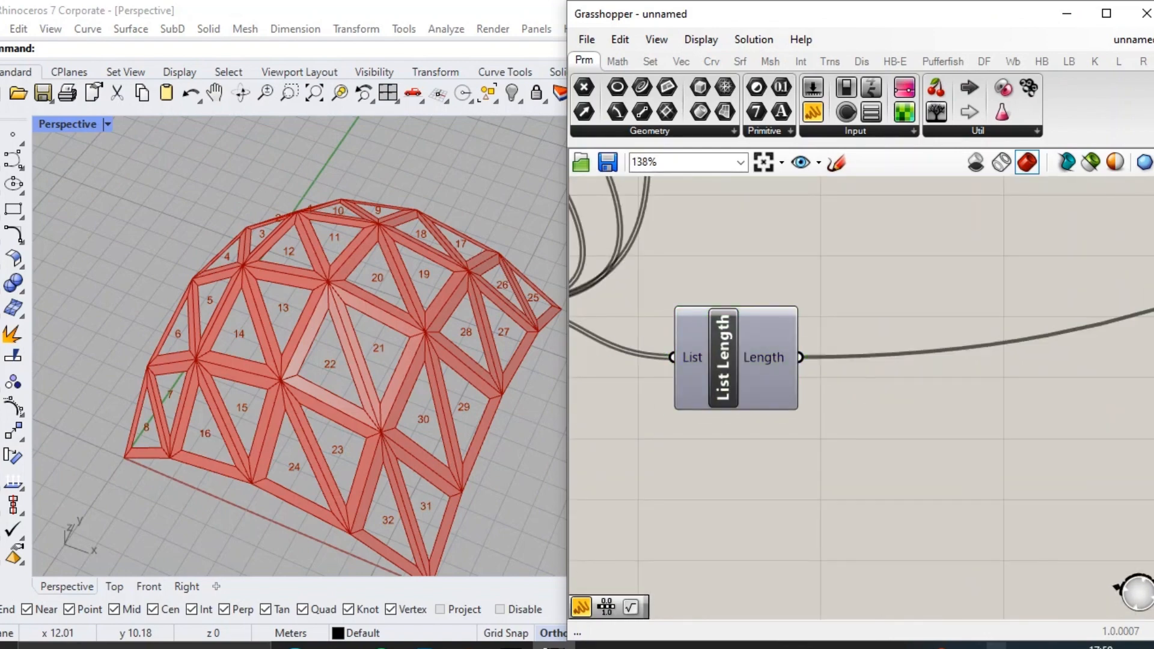
# Insert a relay on the wire from List Length to the Series Count input and place it beside Series.
pyautogui.doubleClick(866, 356)
pyautogui.scroll(-3, 914, 348)
pyautogui.moveTo(914, 349); pyautogui.dragTo(832, 353, button='right')
pyautogui.scroll(-4, 694, 306)
pyautogui.moveTo(791, 360); pyautogui.dragTo(954, 213)
pyautogui.scroll(5, 1040, 216)
pyautogui.scroll(2, 1019, 231)
pyautogui.moveTo(954, 213); pyautogui.dragTo(764, 384, button='right')
pyautogui.scroll(-2, 809, 398)
pyautogui.moveTo(822, 308)
pyautogui.mouseDown()
pyautogui.moveTo(792, 278)
pyautogui.moveTo(671, 273)
pyautogui.moveTo(814, 288)
pyautogui.mouseUp()
pyautogui.click(1027, 309)
# Group the Text Tag component with a BAKED note panel above it and give the group a blob outline.
pyautogui.scroll(-5, 1042, 378)
pyautogui.scroll(3, 813, 367)
pyautogui.scroll(-1, 687, 283)
pyautogui.scroll(-2, 671, 273)
pyautogui.scroll(6, 1097, 284)
pyautogui.moveTo(863, 379); pyautogui.dragTo(781, 301)
pyautogui.moveTo(776, 357); pyautogui.dragTo(827, 392)
pyautogui.hotkey('ctrl', 'g')
pyautogui.rightClick(891, 387)
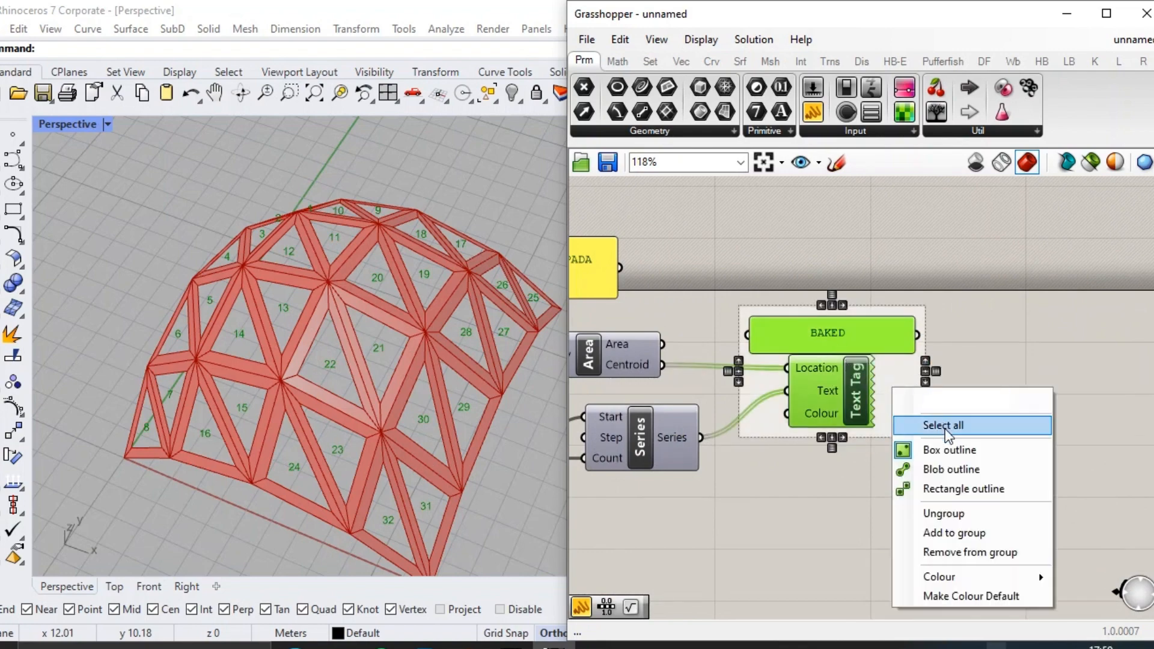
pyautogui.click(938, 467)
# Group all the numbering components from Area to Text Tag together with their title panel.
pyautogui.scroll(-2, 994, 452)
pyautogui.scroll(-1, 995, 453)
pyautogui.moveTo(1056, 502); pyautogui.dragTo(673, 351)
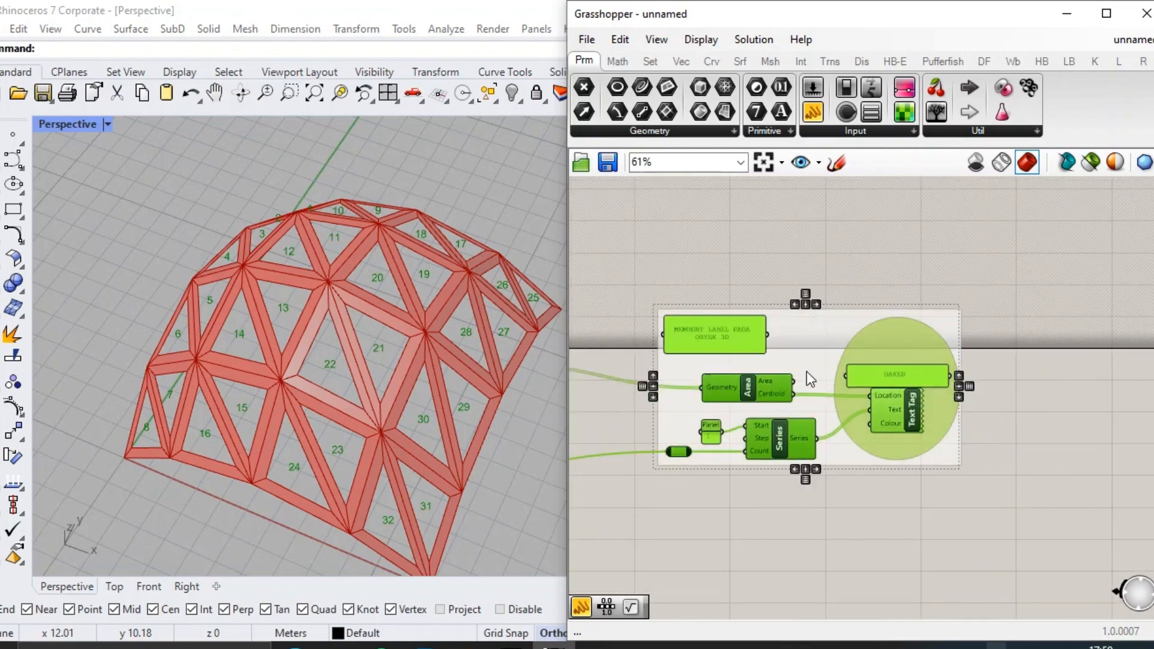
pyautogui.scroll(-4, 807, 372)
pyautogui.moveTo(578, 473); pyautogui.dragTo(821, 423, button='right')
pyautogui.click(820, 423)
pyautogui.scroll(4, 684, 488)
pyautogui.moveTo(684, 488); pyautogui.dragTo(716, 402, button='right')
pyautogui.scroll(3, 721, 396)
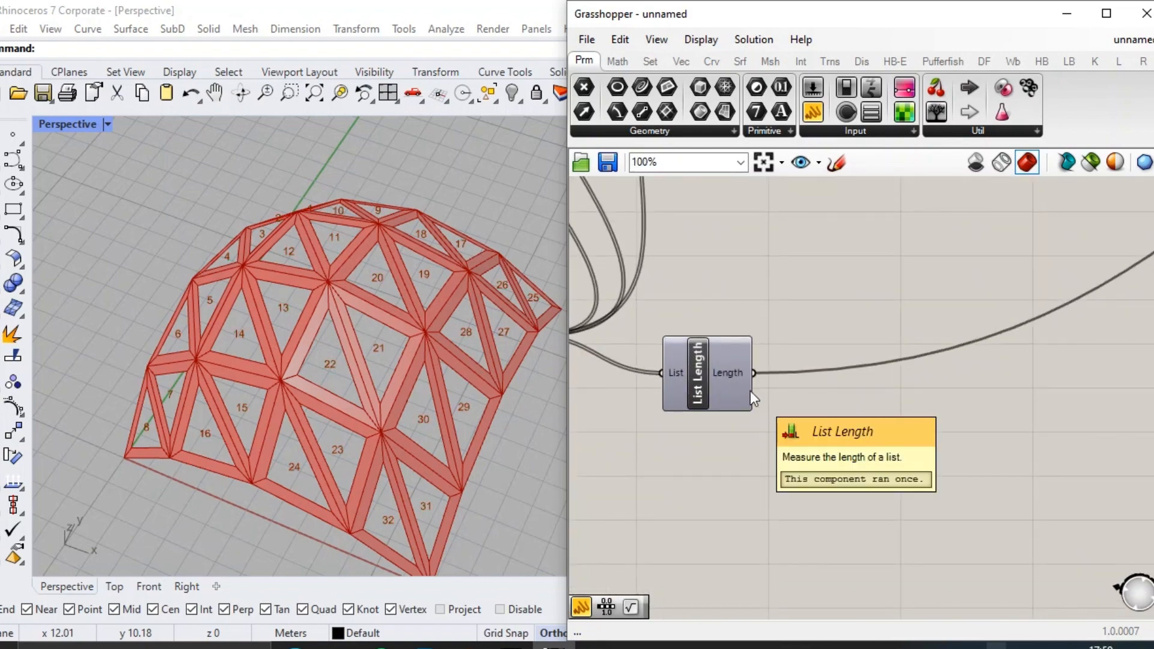
# Copy the panel design title note below the definition and change its text to MEMUAT BIDANG POTONG DAN GRID.
pyautogui.scroll(-4, 763, 388)
pyautogui.moveTo(899, 338); pyautogui.dragTo(892, 495, button='right')
pyautogui.keyDown('alt'); pyautogui.moveTo(789, 207); pyautogui.dragTo(891, 497); pyautogui.keyUp('alt')
pyautogui.scroll(1, 901, 552)
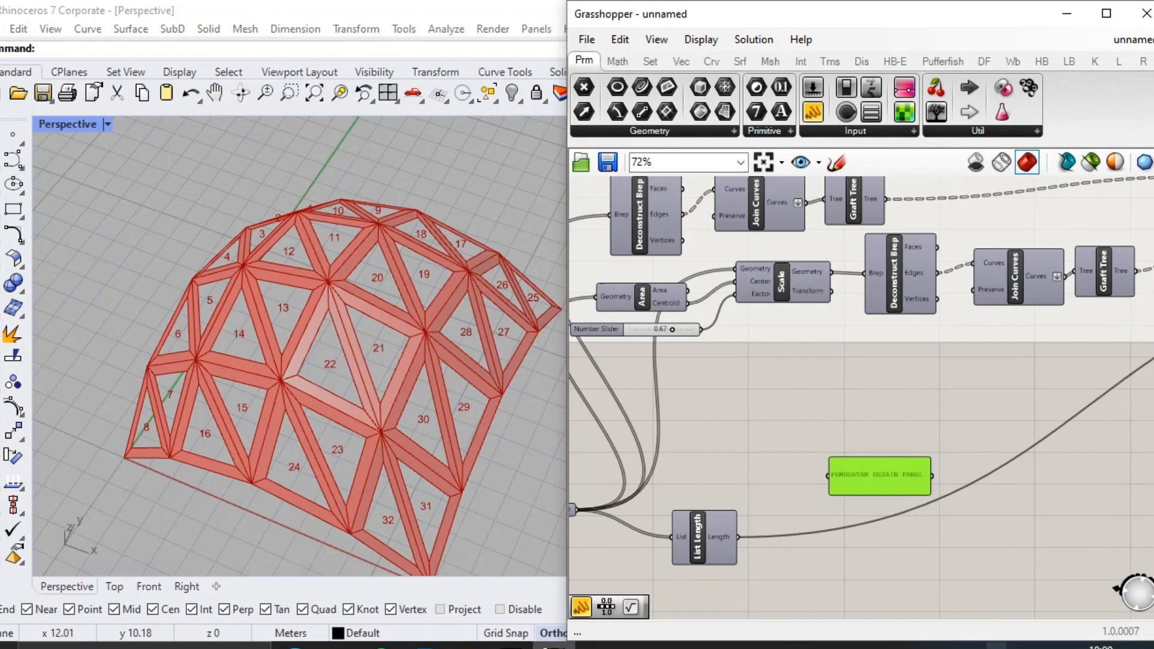
pyautogui.scroll(3, 884, 493)
pyautogui.doubleClick(882, 489)
pyautogui.write('MEMU')
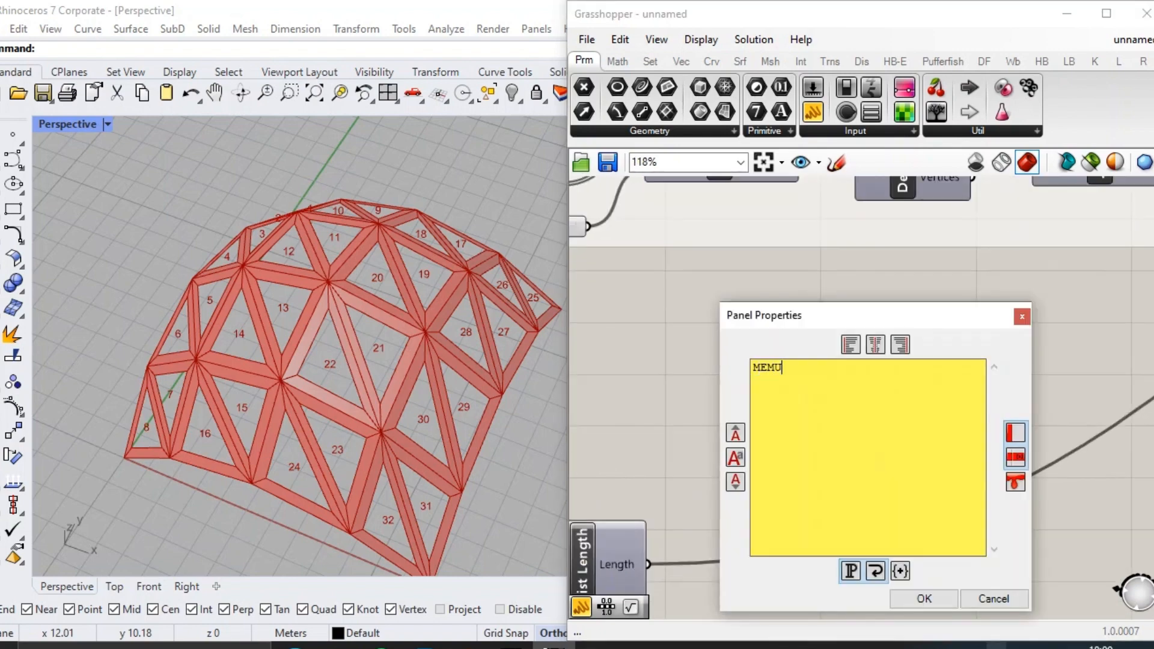
pyautogui.write('AT BIDANG POTONG DAN GRID')
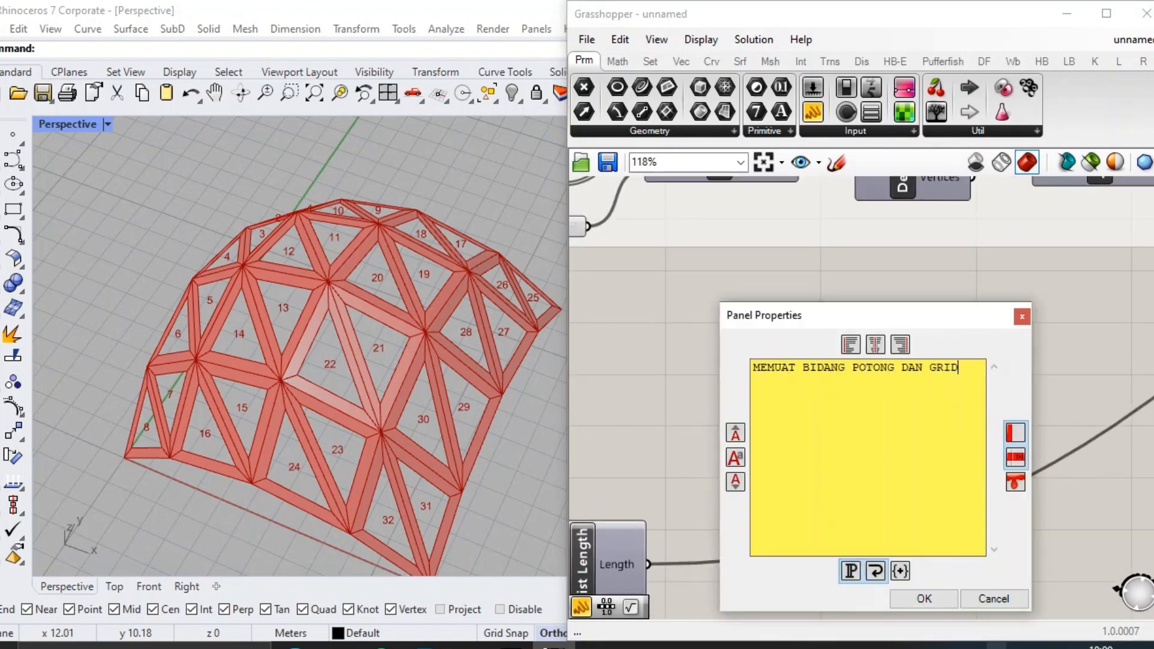
pyautogui.click(924, 599)
pyautogui.scroll(-4, 889, 475)
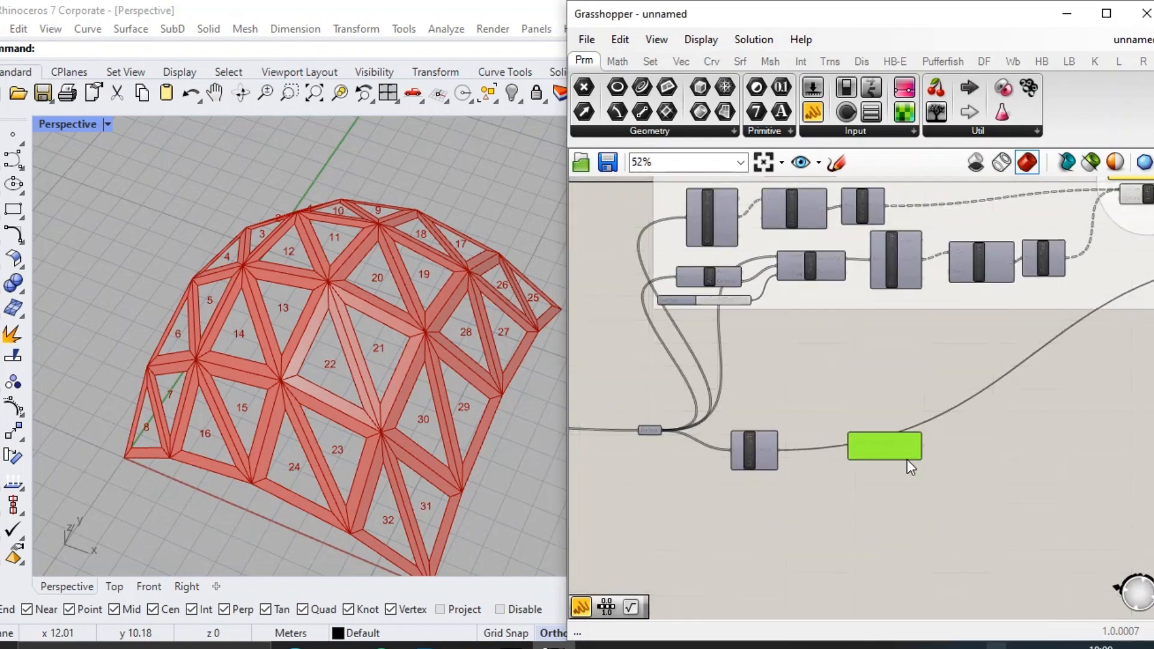
# Move the MEMUAT BIDANG POTONG DAN GRID note and List Length apart to free space for new components.
pyautogui.scroll(3, 999, 483)
pyautogui.moveTo(996, 475); pyautogui.dragTo(1005, 458)
pyautogui.moveTo(858, 472); pyautogui.dragTo(972, 402, button='right')
pyautogui.moveTo(715, 362); pyautogui.dragTo(871, 530)
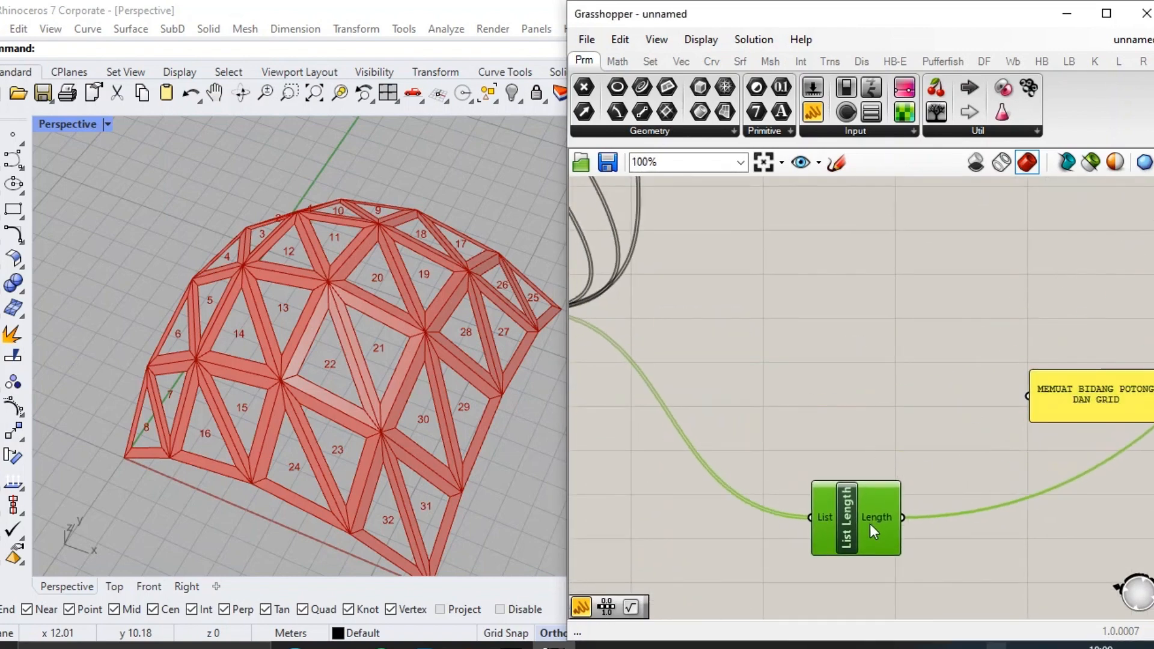
pyautogui.moveTo(946, 511); pyautogui.dragTo(870, 432, button='right')
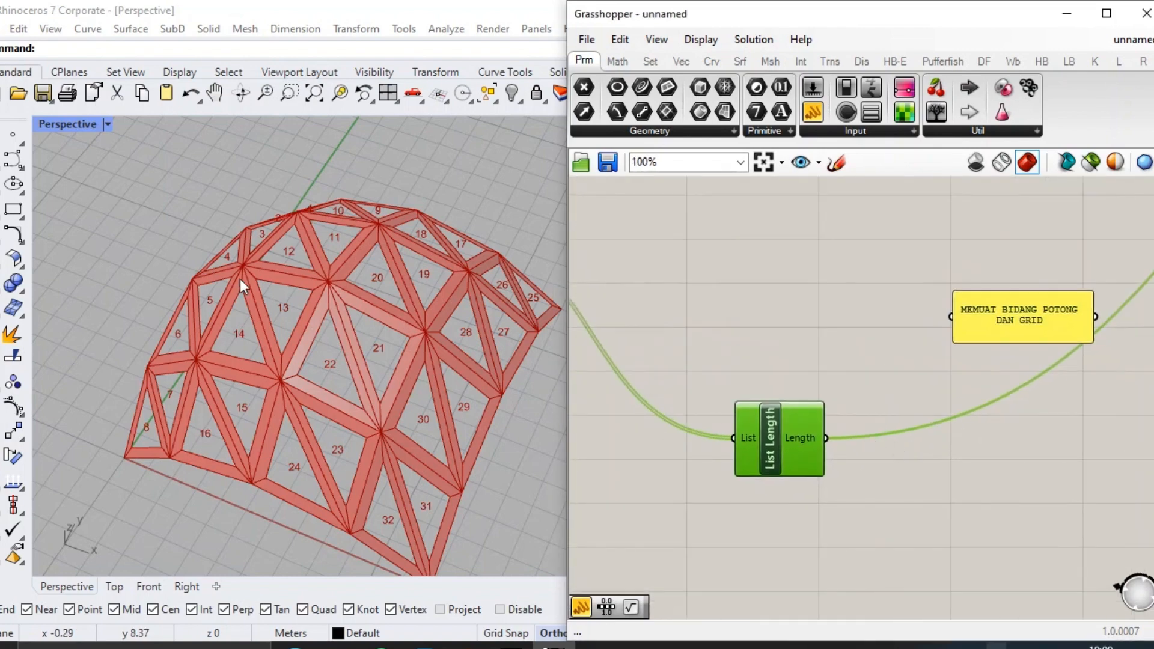
pyautogui.scroll(-4, 240, 279)
pyautogui.scroll(2, 789, 408)
pyautogui.moveTo(930, 432); pyautogui.dragTo(774, 445, button='right')
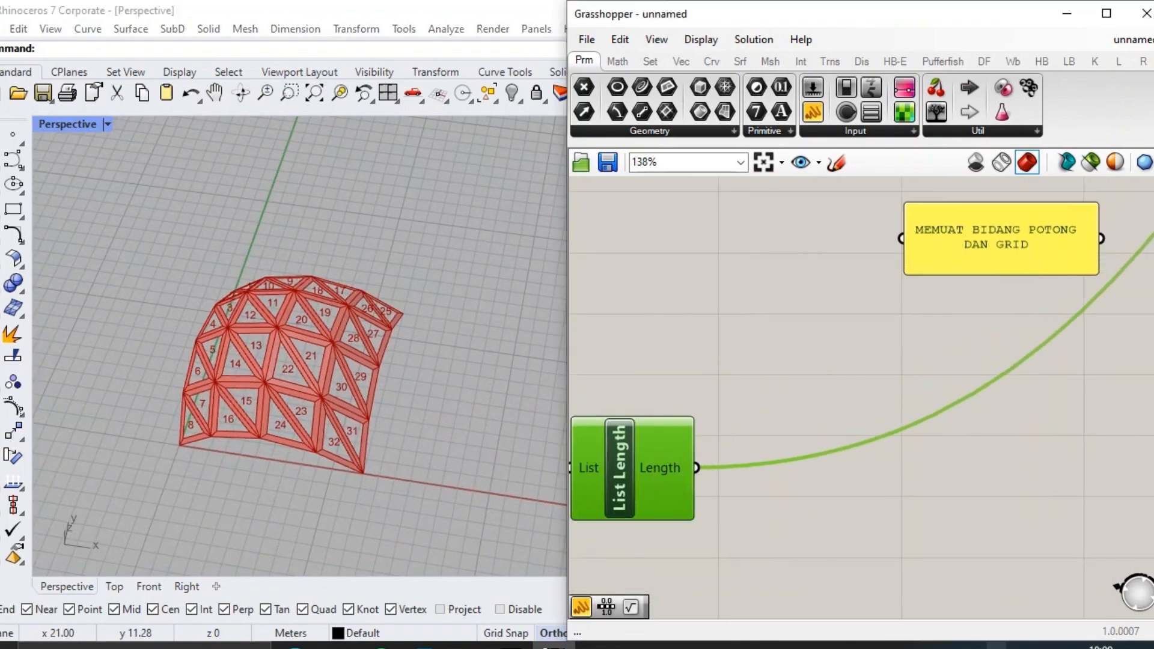
# Add a Rectangular grid component and position it above List Length, beside the title note.
pyautogui.doubleClick(871, 350)
pyautogui.write('REC')
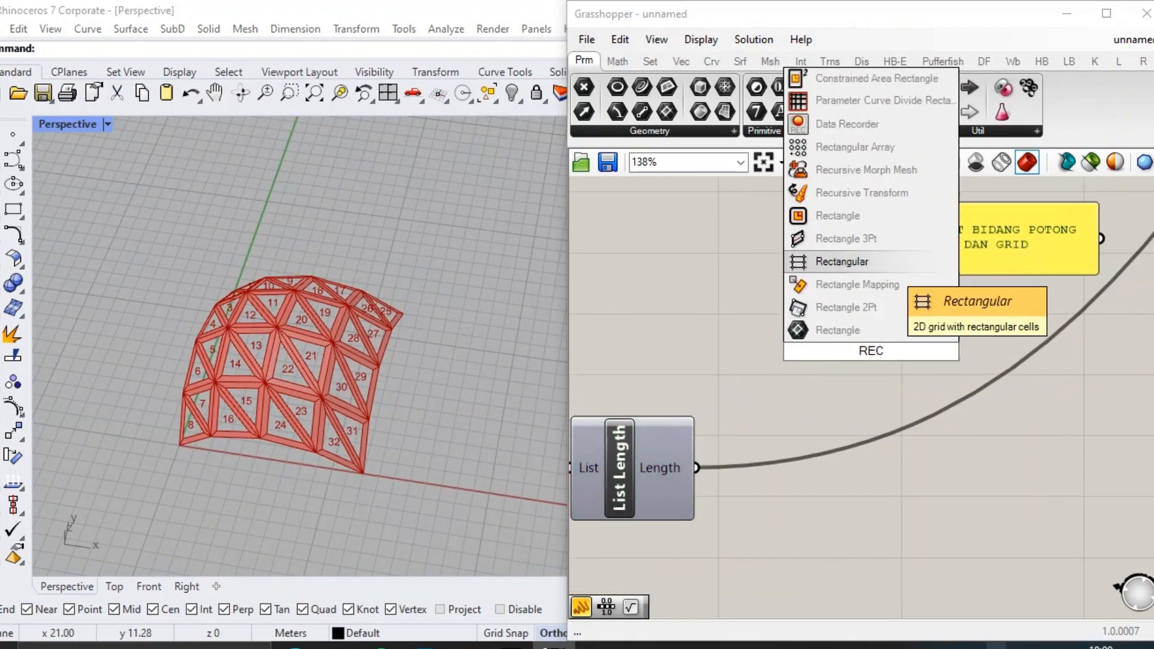
pyautogui.click(881, 261)
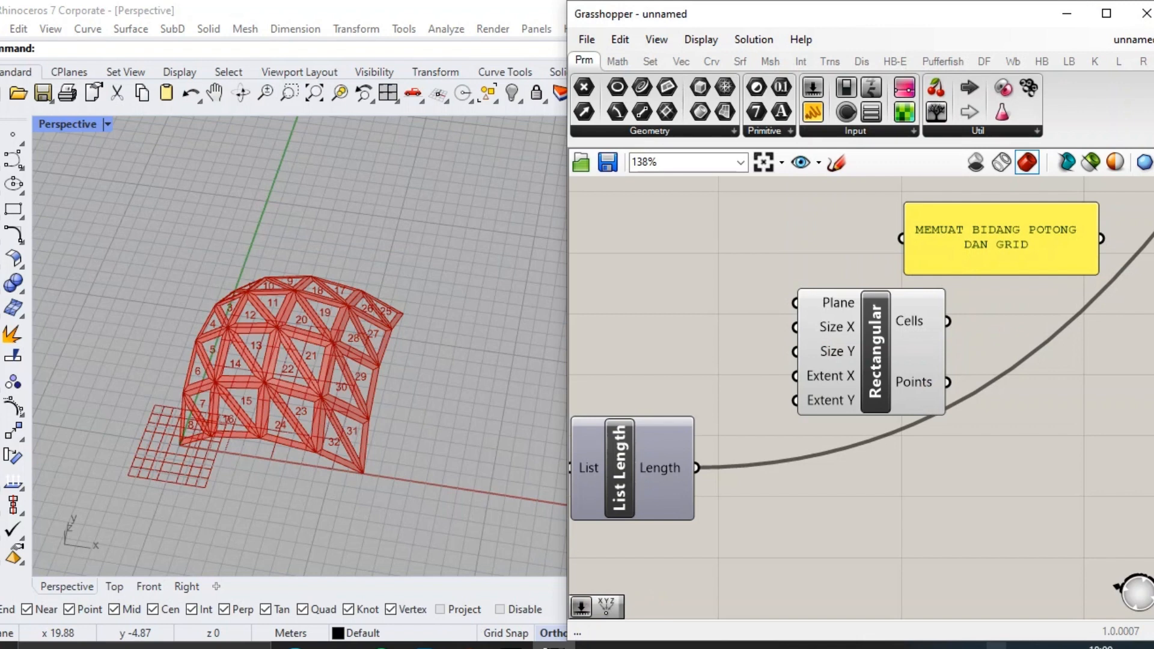
pyautogui.scroll(-1, 791, 388)
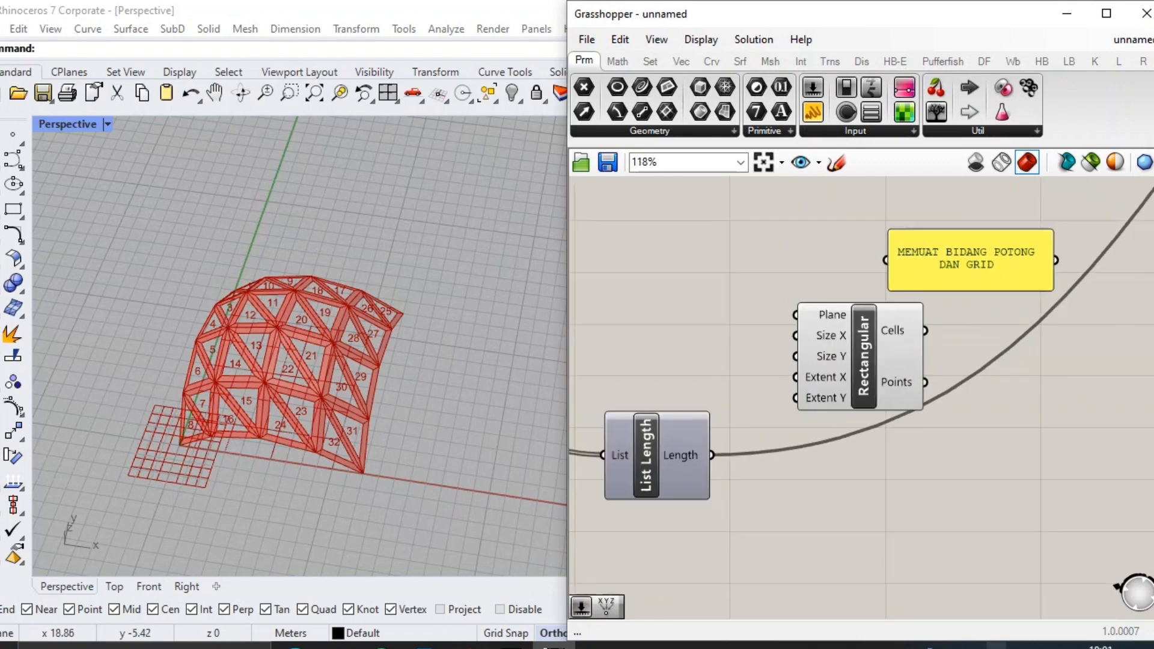
pyautogui.moveTo(895, 368); pyautogui.dragTo(738, 281)
pyautogui.moveTo(737, 275); pyautogui.dragTo(916, 321, button='right')
pyautogui.moveTo(890, 342); pyautogui.dragTo(931, 367)
pyautogui.moveTo(748, 308); pyautogui.dragTo(773, 323, button='right')
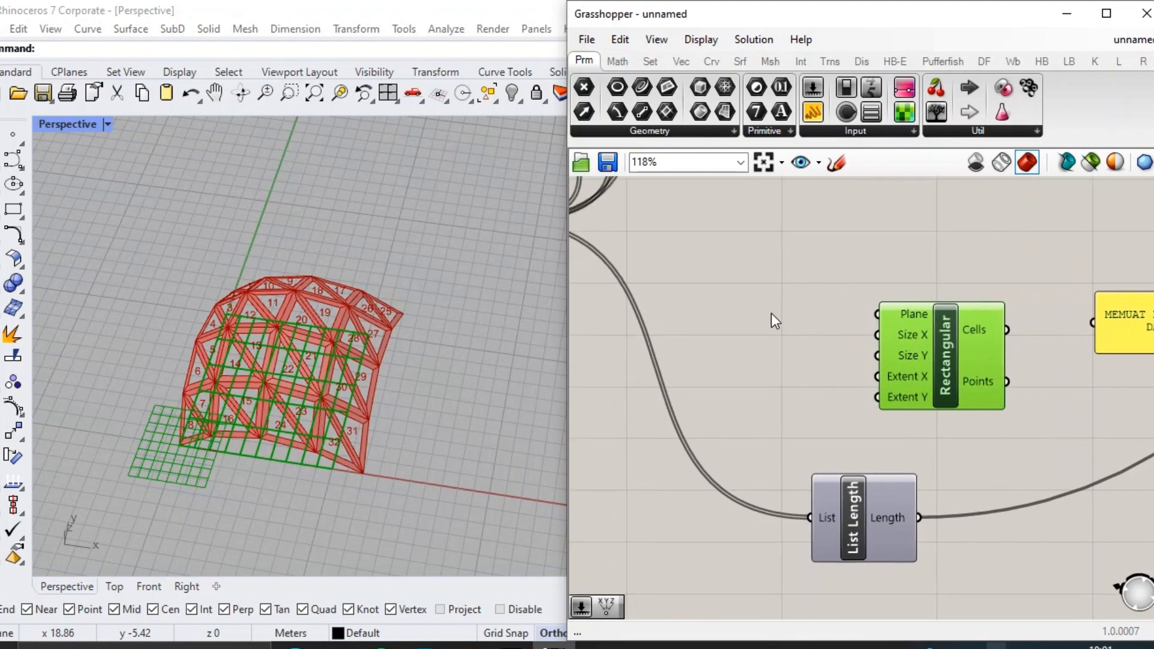
# Add a Construct Point component and connect its Point output to the Plane input of the Rectangular grid.
pyautogui.doubleClick(773, 318)
pyautogui.write('CONSTRUCT POINT')
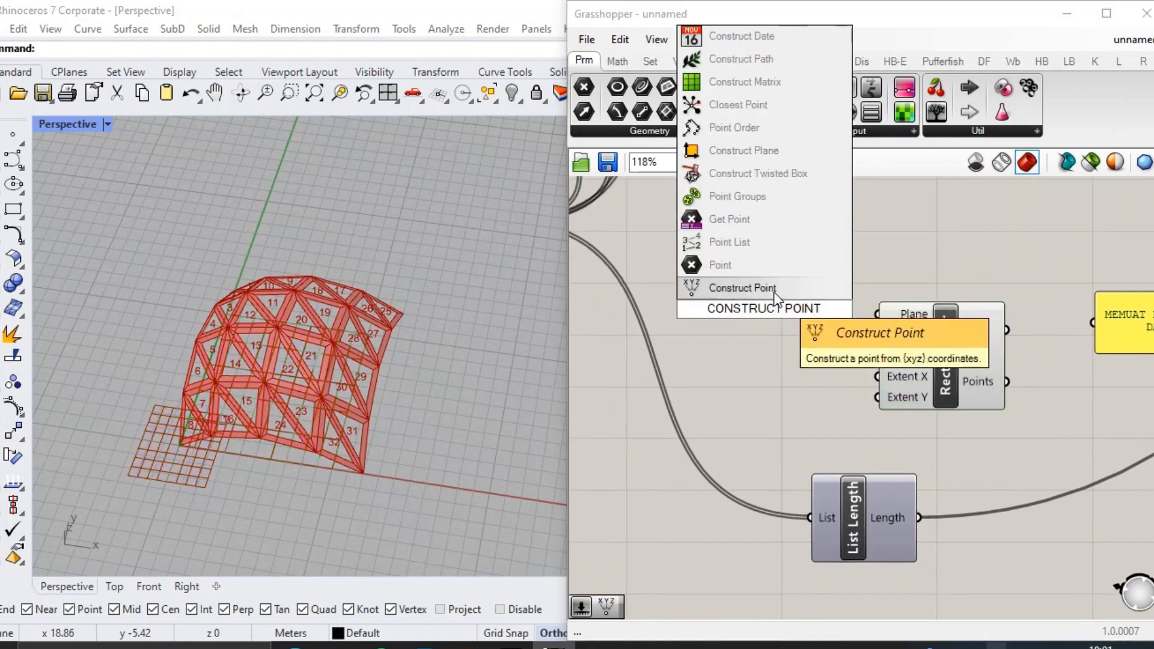
pyautogui.click(775, 291)
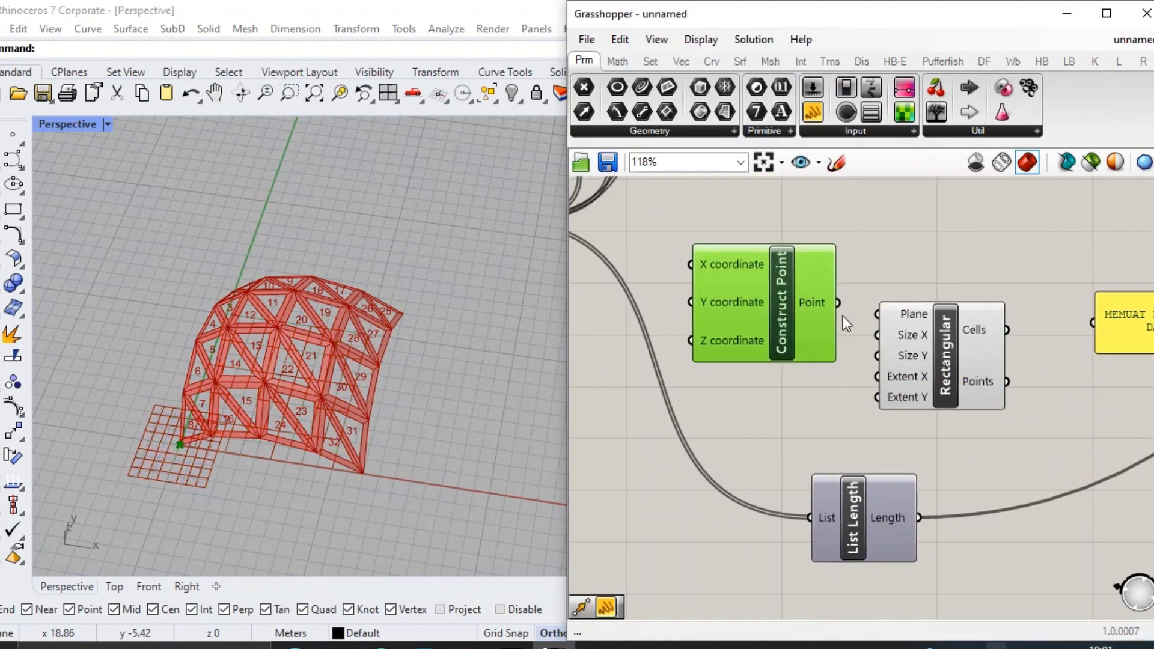
pyautogui.moveTo(932, 355); pyautogui.dragTo(954, 355)
pyautogui.moveTo(784, 314); pyautogui.dragTo(802, 326)
pyautogui.moveTo(736, 278); pyautogui.dragTo(820, 286, button='right')
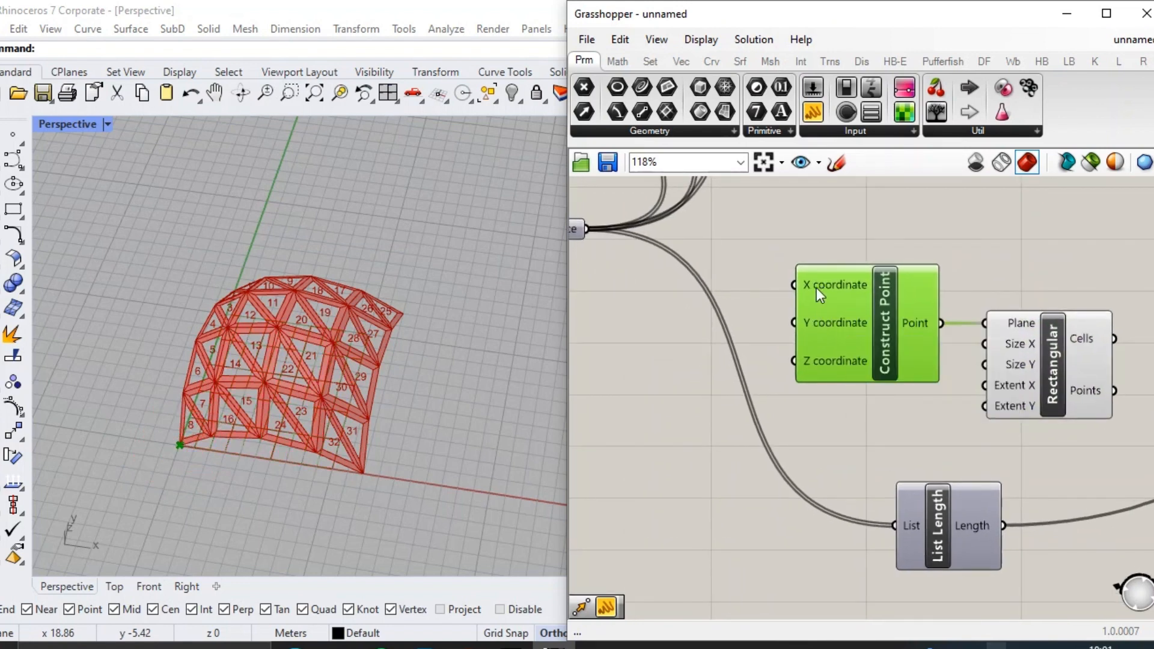
# Create a number slider with value 30 and connect it to the X coordinate of Construct Point.
pyautogui.doubleClick(674, 294)
pyautogui.write('30')
pyautogui.press('Return')
pyautogui.moveTo(782, 294); pyautogui.dragTo(794, 285)
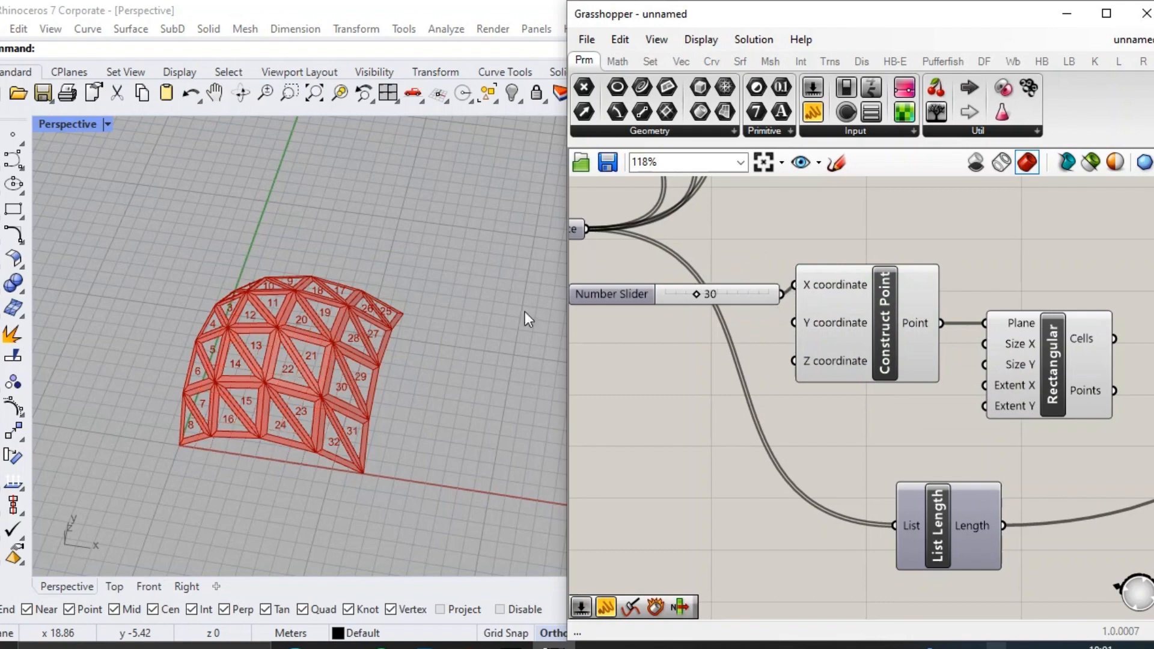
# Set the X coordinate slider to 18 to bring the grid closer to the shell.
pyautogui.keyDown('shift'); pyautogui.moveTo(525, 312); pyautogui.dragTo(261, 247, button='right'); pyautogui.keyUp('shift')
pyautogui.scroll(2, 386, 429)
pyautogui.moveTo(696, 294); pyautogui.dragTo(684, 294)
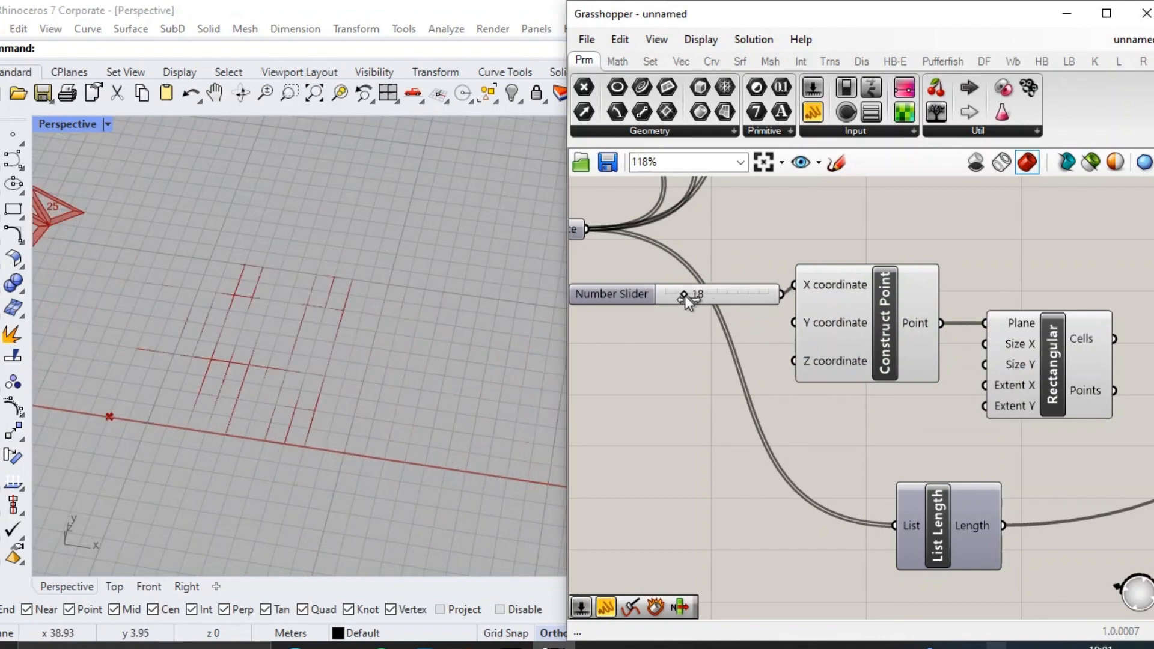
pyautogui.doubleClick(684, 294)
pyautogui.write('15')
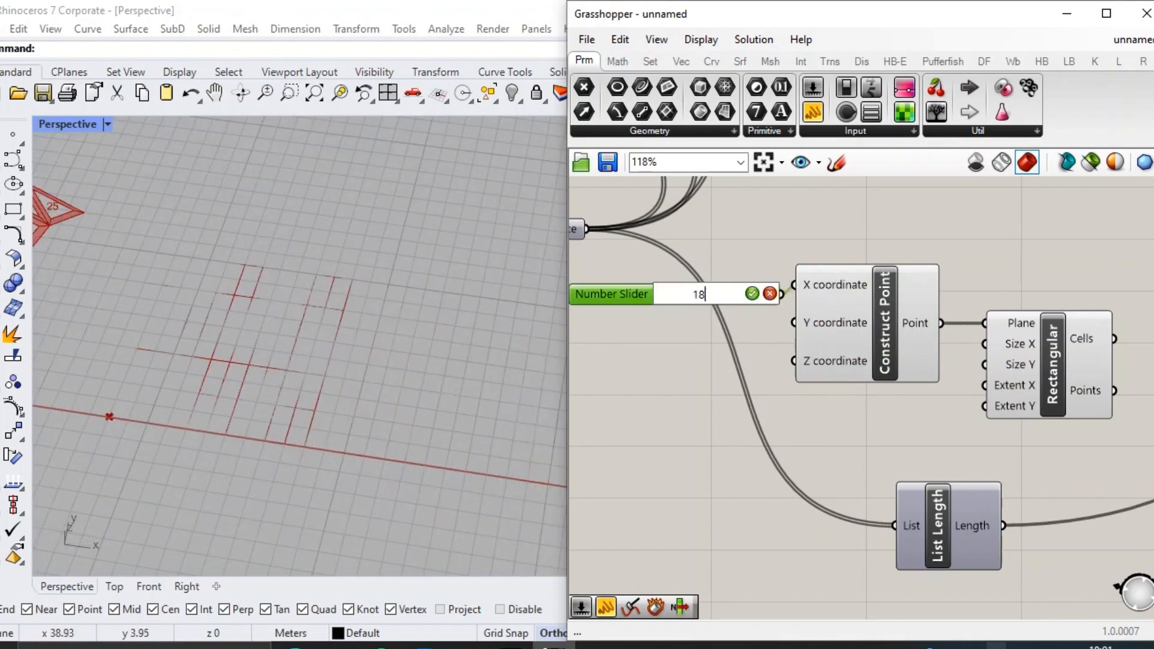
pyautogui.press('Return')
# Reposition the slider, Construct Point and Rectangular grid components together above List Length.
pyautogui.moveTo(727, 302); pyautogui.dragTo(726, 294)
pyautogui.scroll(-3, 736, 289)
pyautogui.scroll(2, 968, 379)
pyautogui.moveTo(960, 373); pyautogui.dragTo(669, 232)
pyautogui.moveTo(736, 241); pyautogui.dragTo(819, 271)
pyautogui.click(958, 466)
pyautogui.moveTo(959, 466); pyautogui.dragTo(821, 426, button='right')
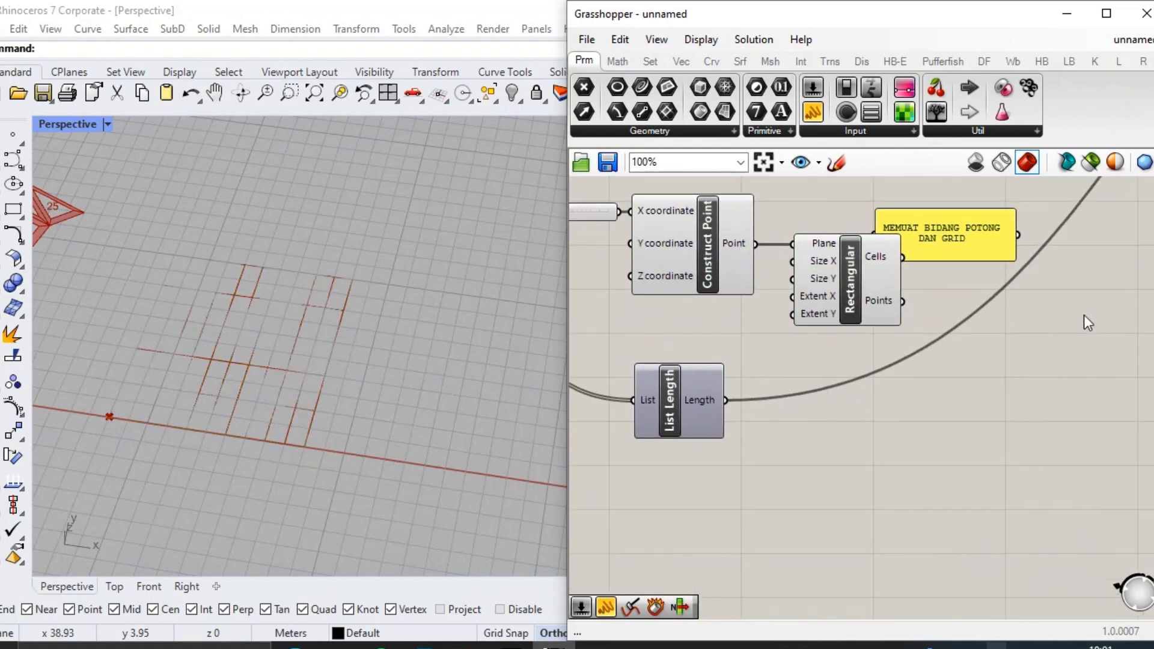
# Add a Surface parameter, move the title note clear of it, and connect the grid's Cells output to it.
pyautogui.moveTo(1084, 315); pyautogui.dragTo(1040, 343, button='right')
pyautogui.doubleClick(890, 295)
pyautogui.write('SURFA')
pyautogui.press('Return')
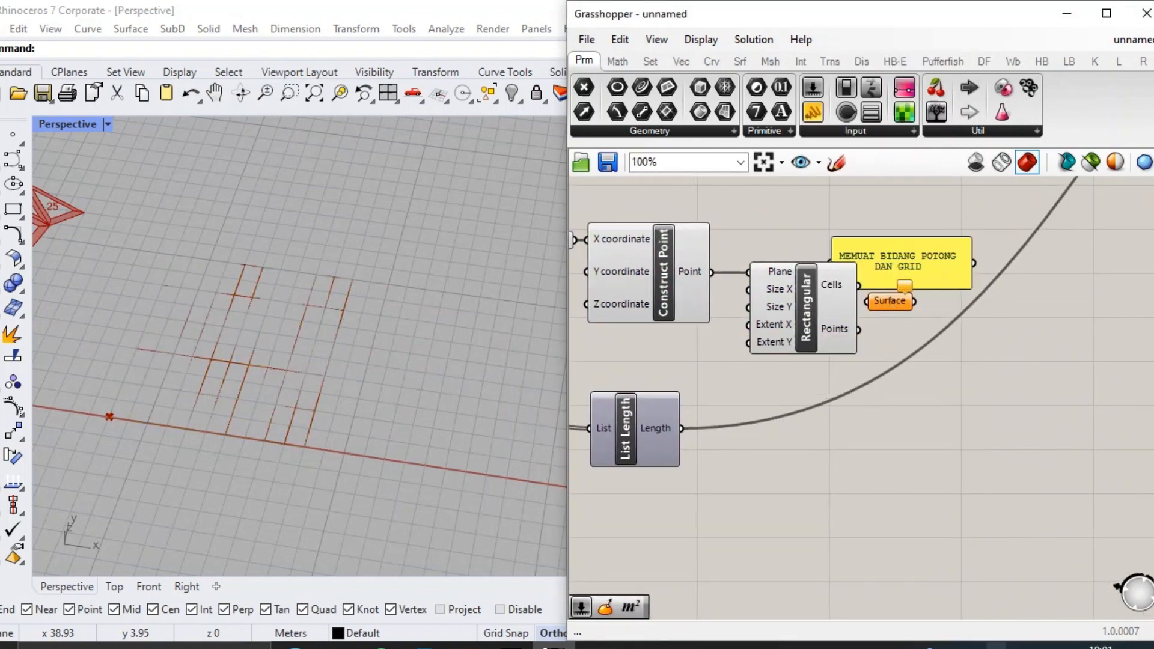
pyautogui.moveTo(902, 265); pyautogui.dragTo(887, 184)
pyautogui.moveTo(859, 285); pyautogui.dragTo(915, 292)
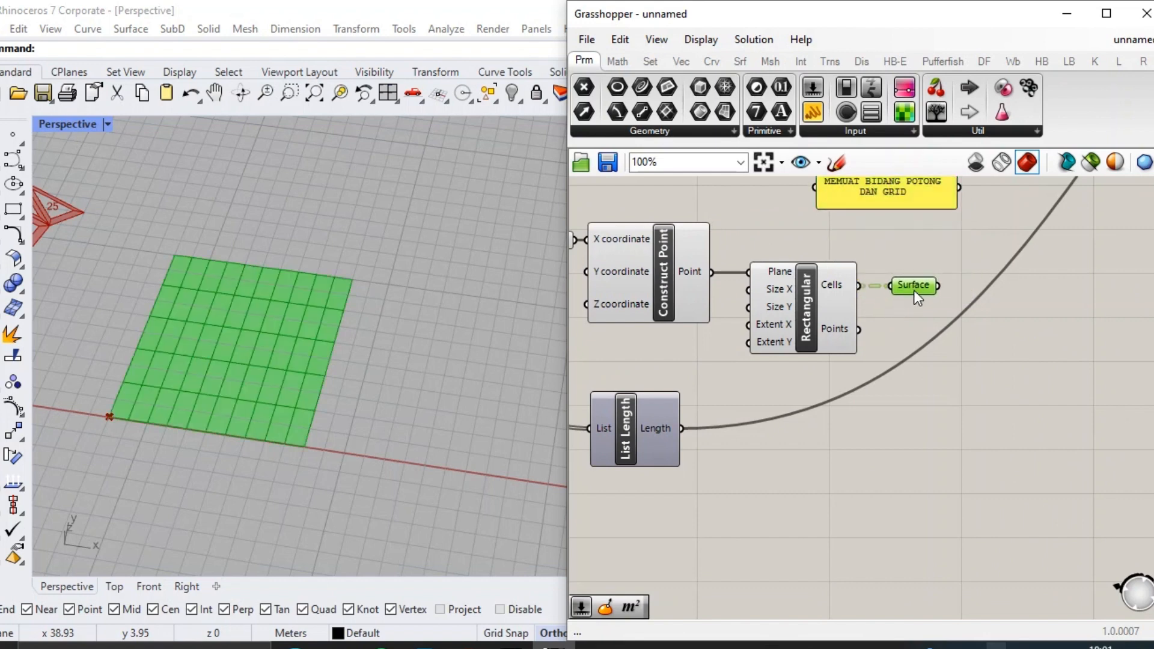
# Add a Divide Domain² component and place it after the grid's Surface parameter.
pyautogui.moveTo(763, 422); pyautogui.dragTo(781, 392, button='right')
pyautogui.click(671, 385)
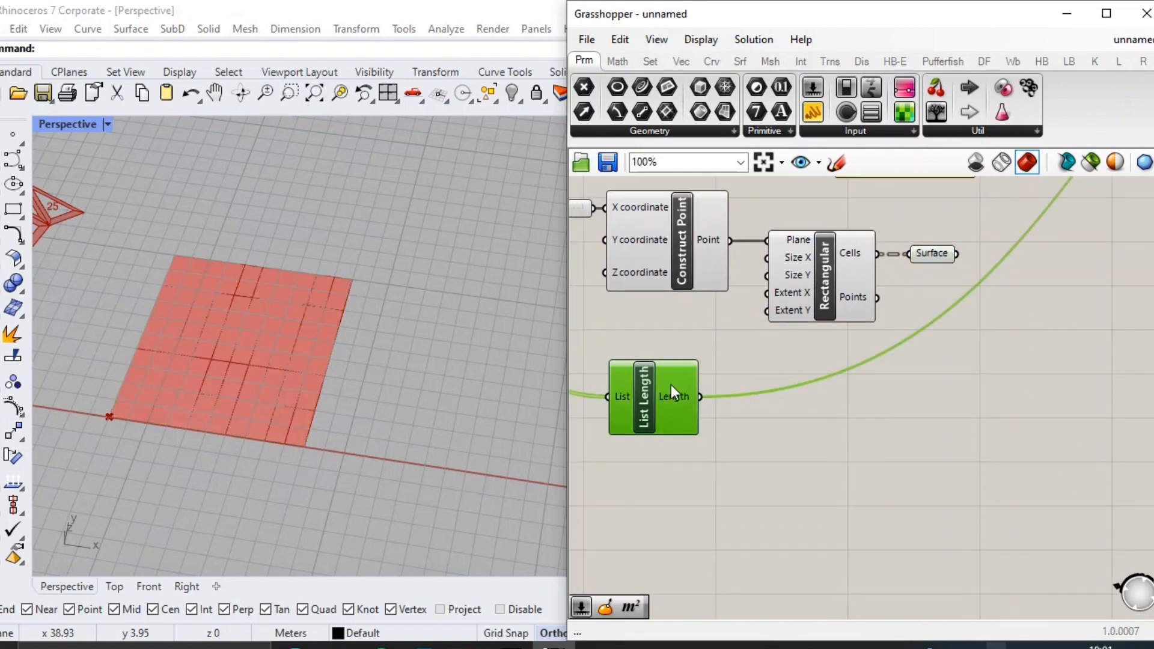
pyautogui.moveTo(1007, 401); pyautogui.dragTo(936, 403, button='right')
pyautogui.click(936, 402)
pyautogui.doubleClick(936, 404)
pyautogui.write('DIVIDE DO')
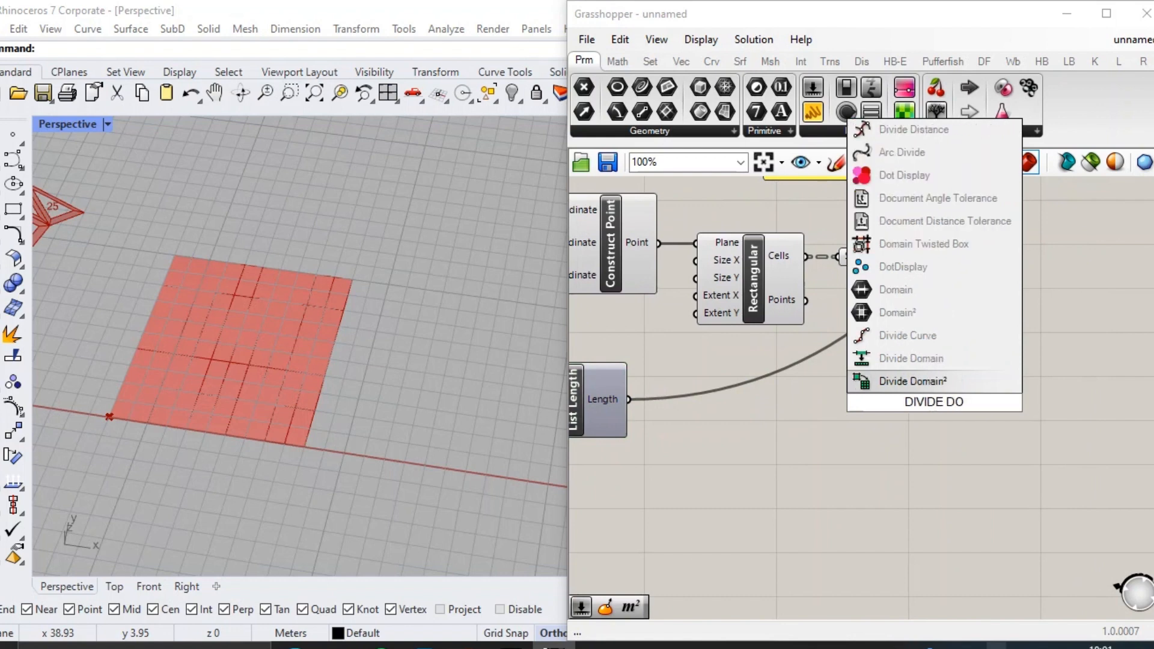
pyautogui.press('Return')
pyautogui.moveTo(935, 403); pyautogui.dragTo(1016, 361)
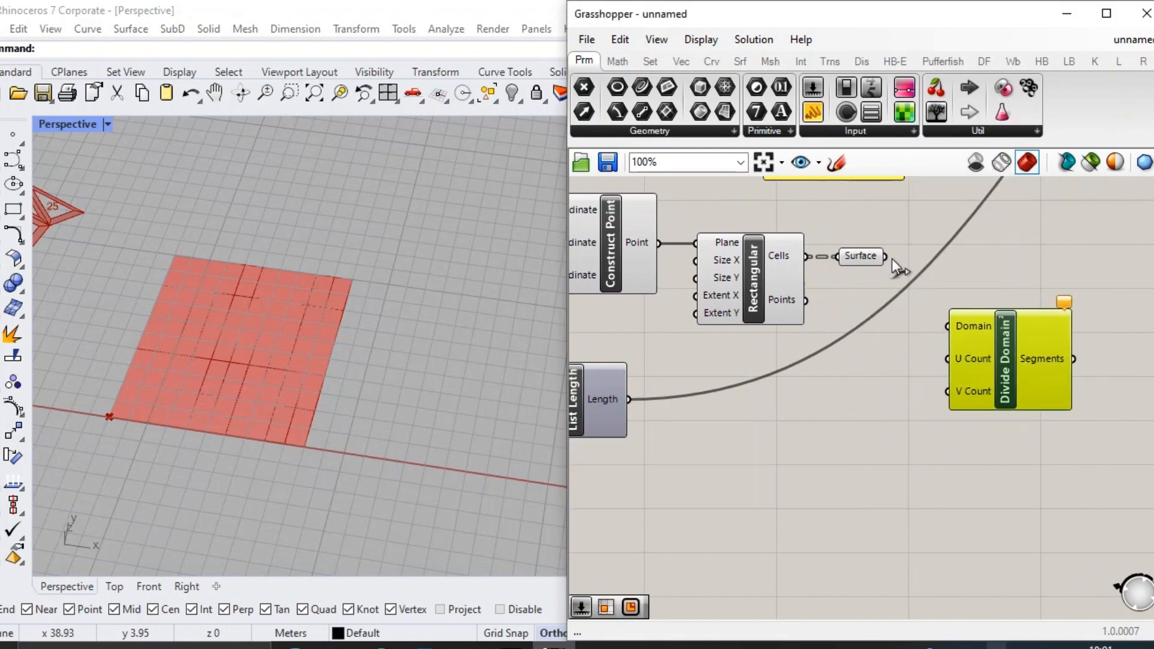
# Connect the Surface parameter to the Domain input of Divide Domain².
pyautogui.moveTo(893, 258); pyautogui.dragTo(993, 327)
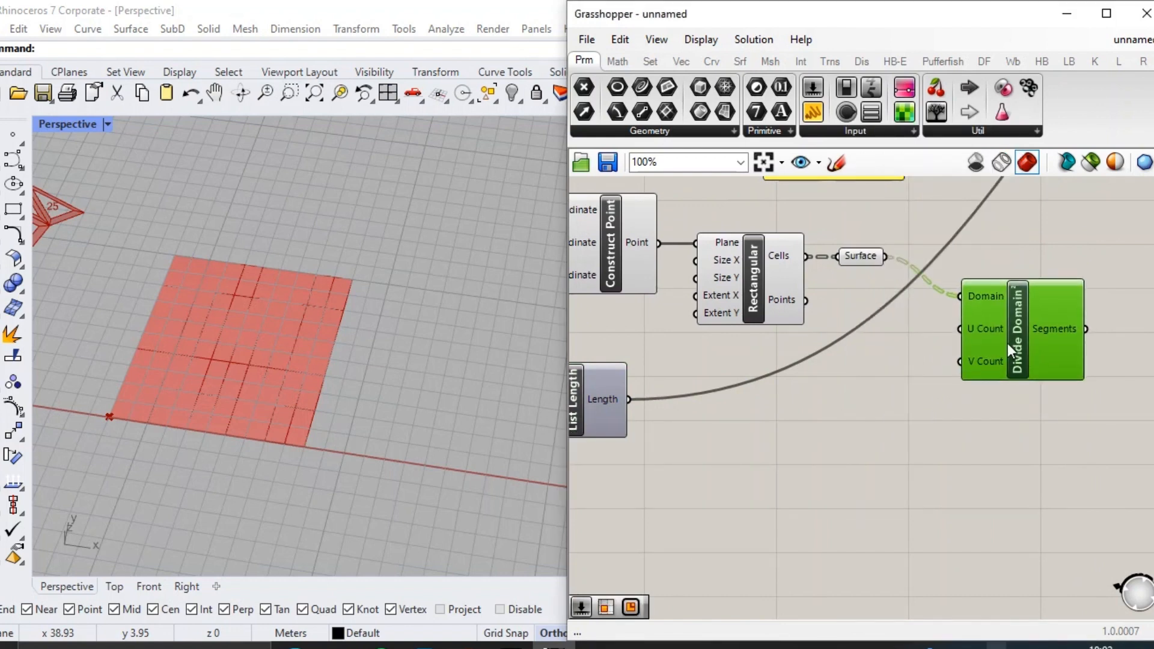
# Try feeding List Length's output into a new Square Root component, and delete that component.
pyautogui.moveTo(779, 435); pyautogui.dragTo(810, 424, button='right')
pyautogui.doubleClick(810, 424)
pyautogui.write('SQUARE')
pyautogui.press('Up')
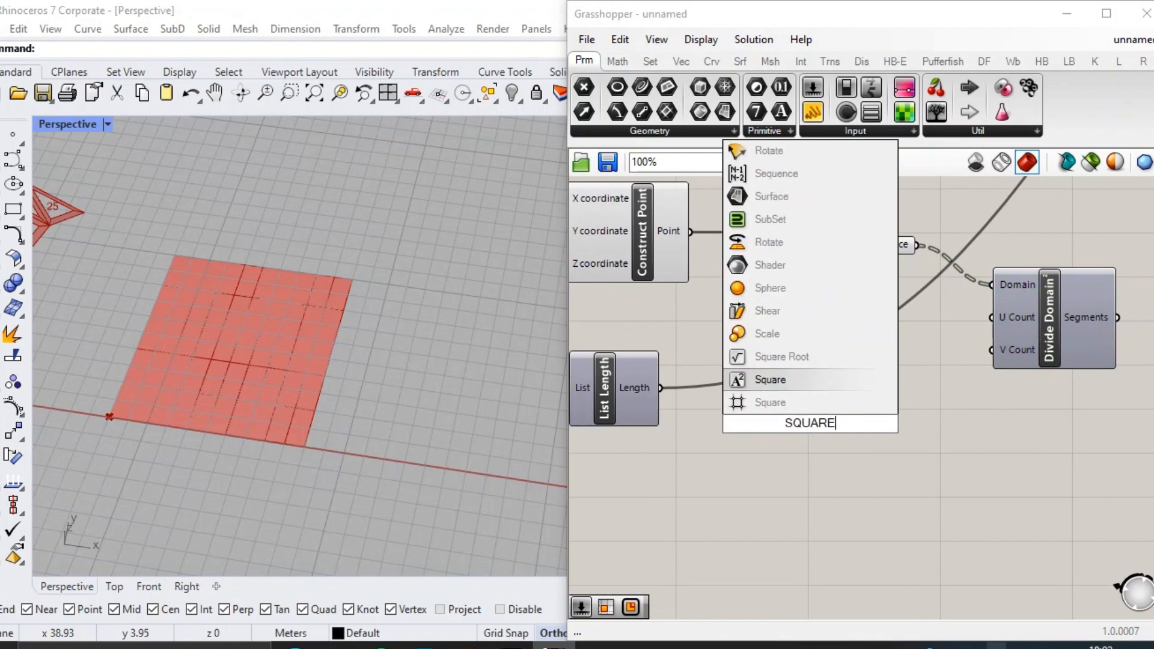
pyautogui.press('Up')
pyautogui.press('Return')
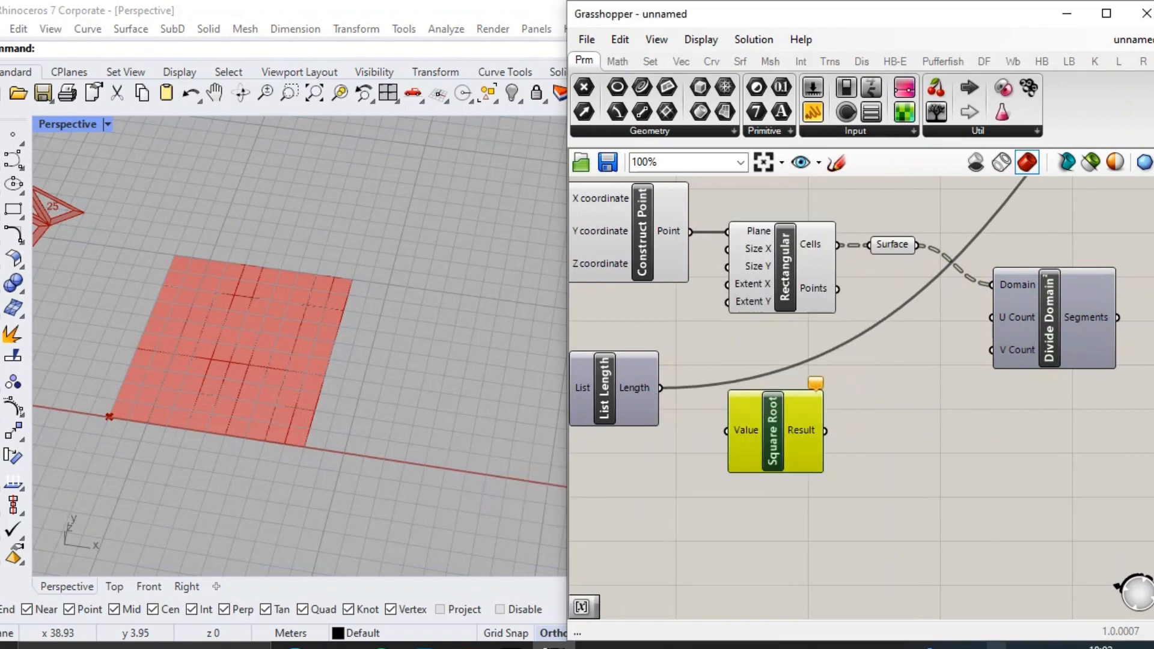
pyautogui.moveTo(660, 387); pyautogui.dragTo(726, 430)
pyautogui.moveTo(803, 432); pyautogui.dragTo(760, 464)
pyautogui.doubleClick(837, 420)
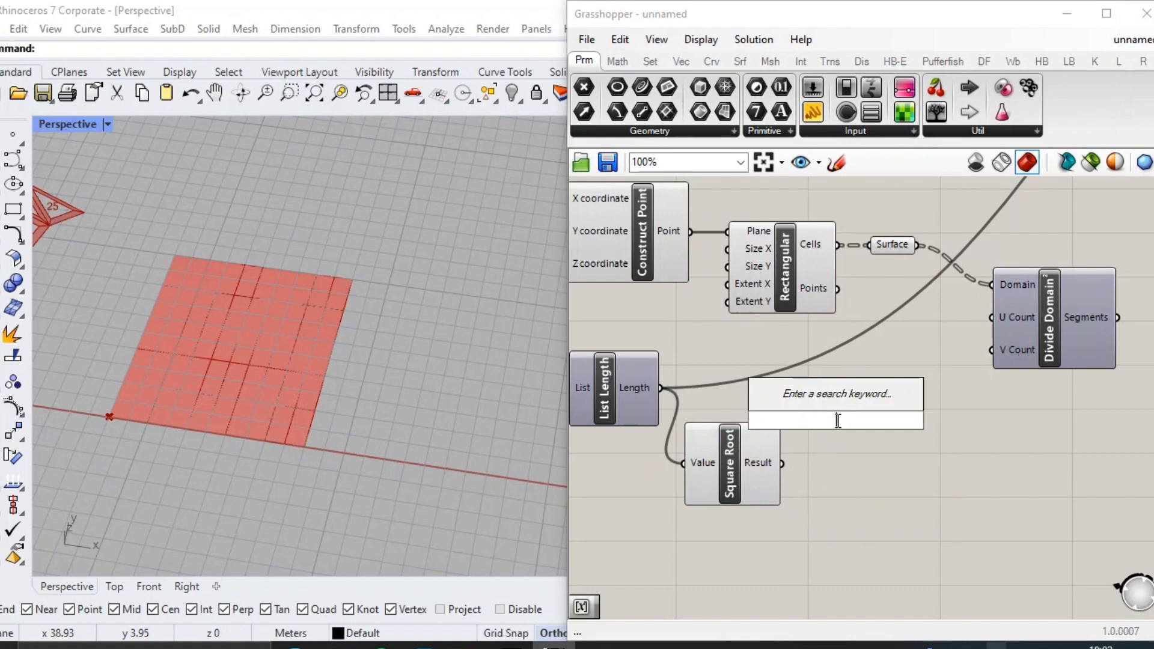
pyautogui.click(724, 434)
pyautogui.press('Delete')
# Add a number slider set to 10 and connect it to both U Count and V Count of Divide Domain².
pyautogui.doubleClick(854, 376)
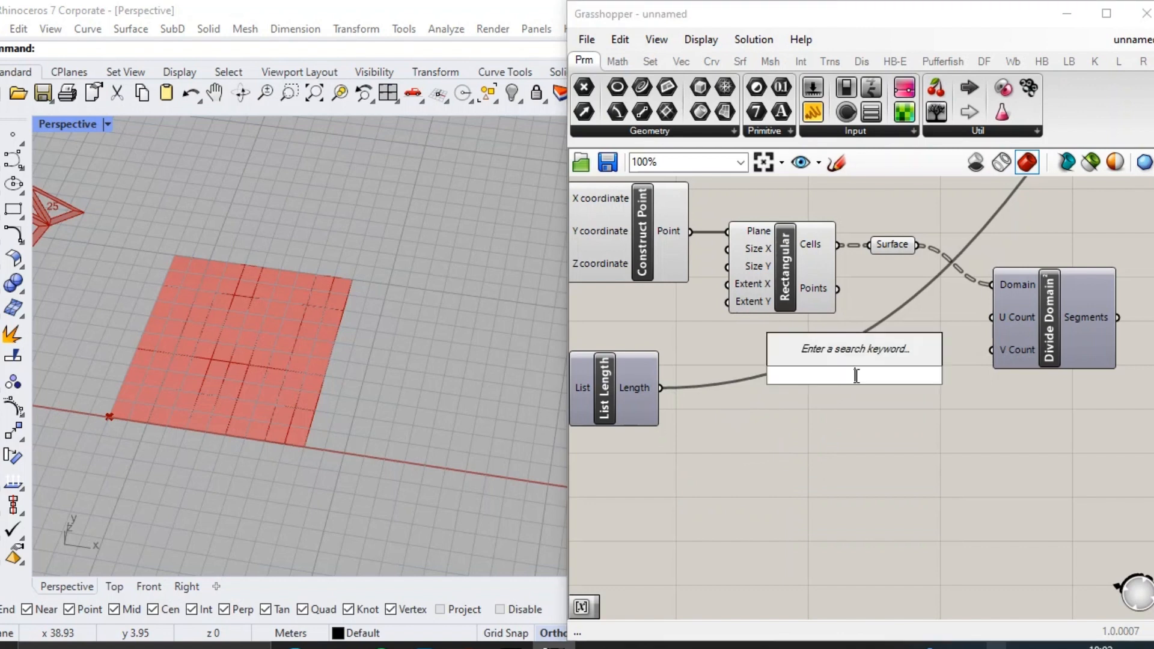
pyautogui.write('40')
pyautogui.press('BackSpace')
pyautogui.press('BackSpace')
pyautogui.write('10')
pyautogui.press('Return')
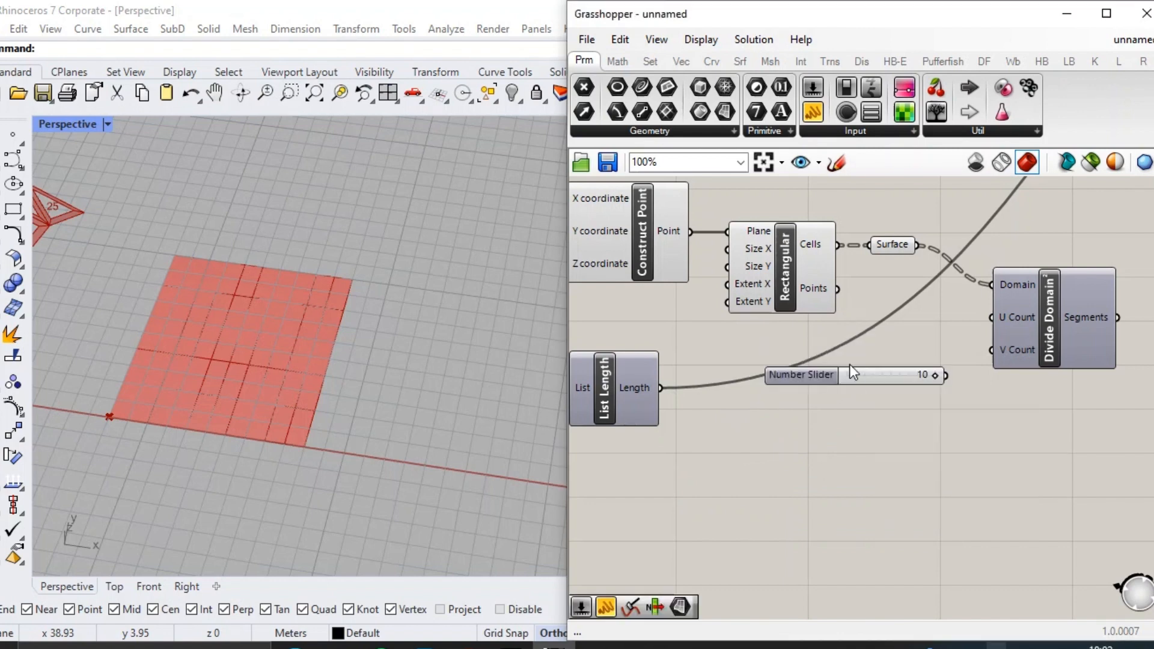
pyautogui.moveTo(849, 365); pyautogui.dragTo(890, 341)
pyautogui.rightClick(1077, 317)
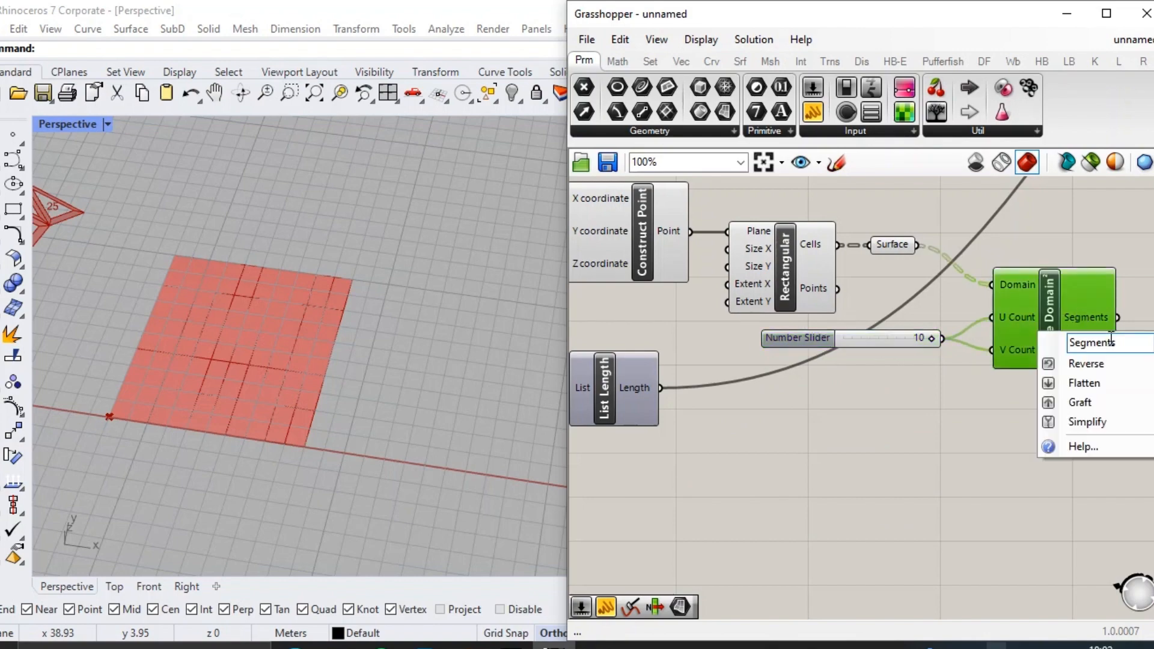
# Add an Isotrim component and connect the Surface parameter and Divide Domain²'s Segments to its Surface and Domain inputs.
pyautogui.doubleClick(929, 461)
pyautogui.write('isotrim')
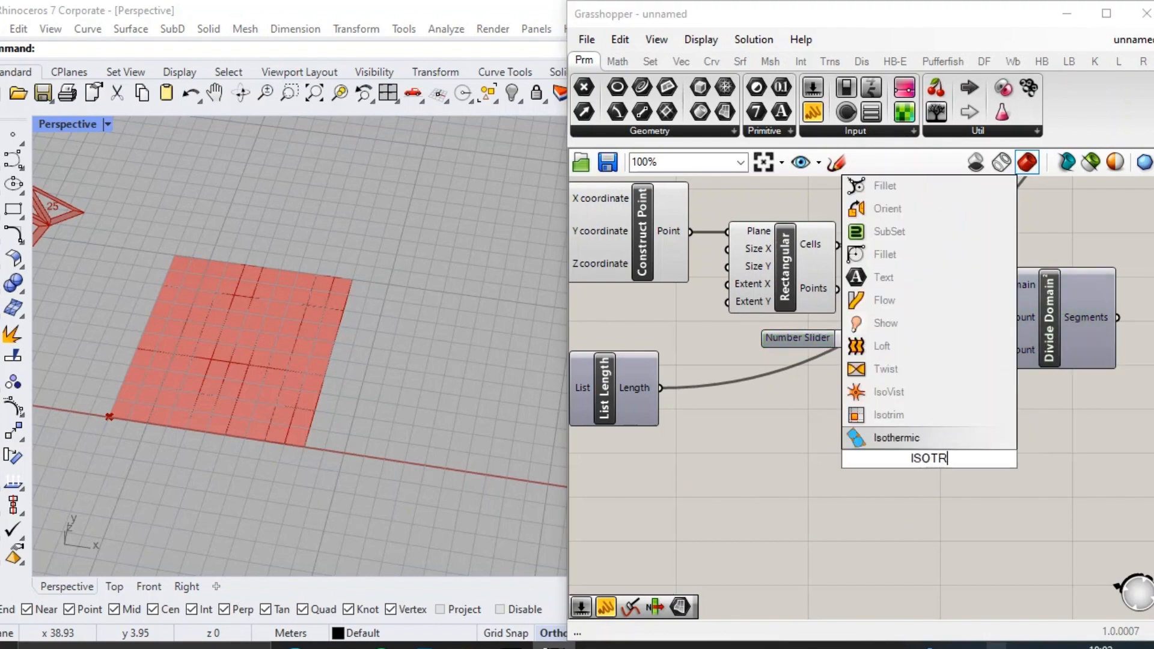
pyautogui.press('Return')
pyautogui.scroll(1, 929, 456)
pyautogui.moveTo(929, 455); pyautogui.dragTo(983, 268, button='right')
pyautogui.moveTo(655, 289); pyautogui.dragTo(923, 247)
pyautogui.moveTo(890, 375); pyautogui.dragTo(1009, 287)
pyautogui.scroll(5, 346, 307)
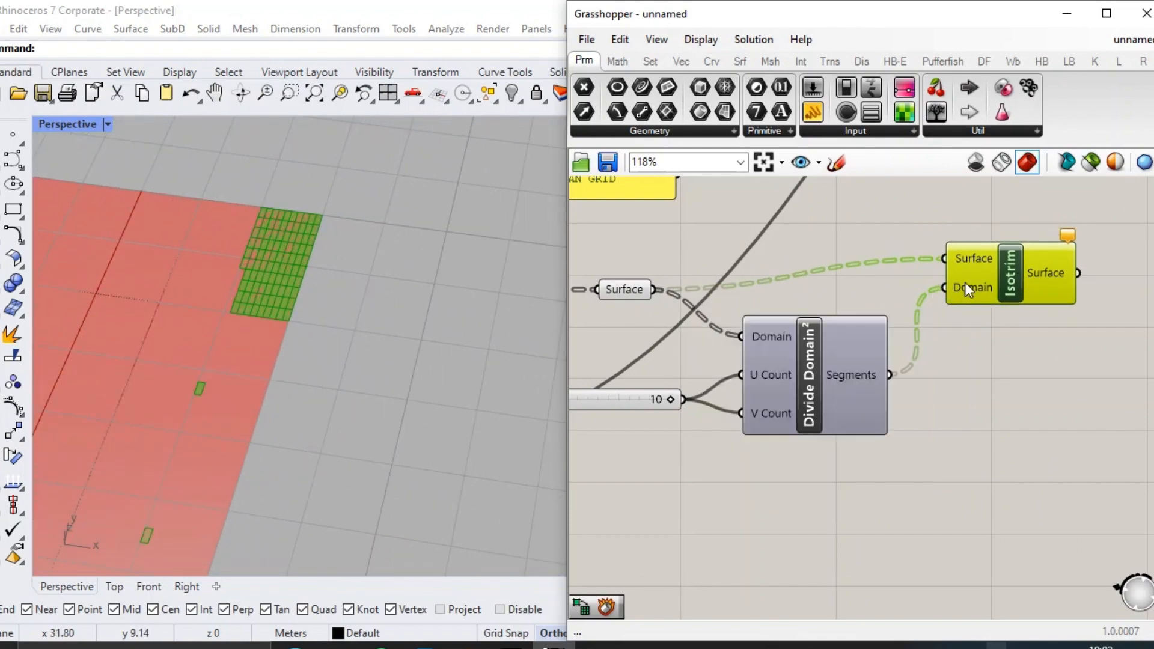
pyautogui.scroll(-2, 974, 284)
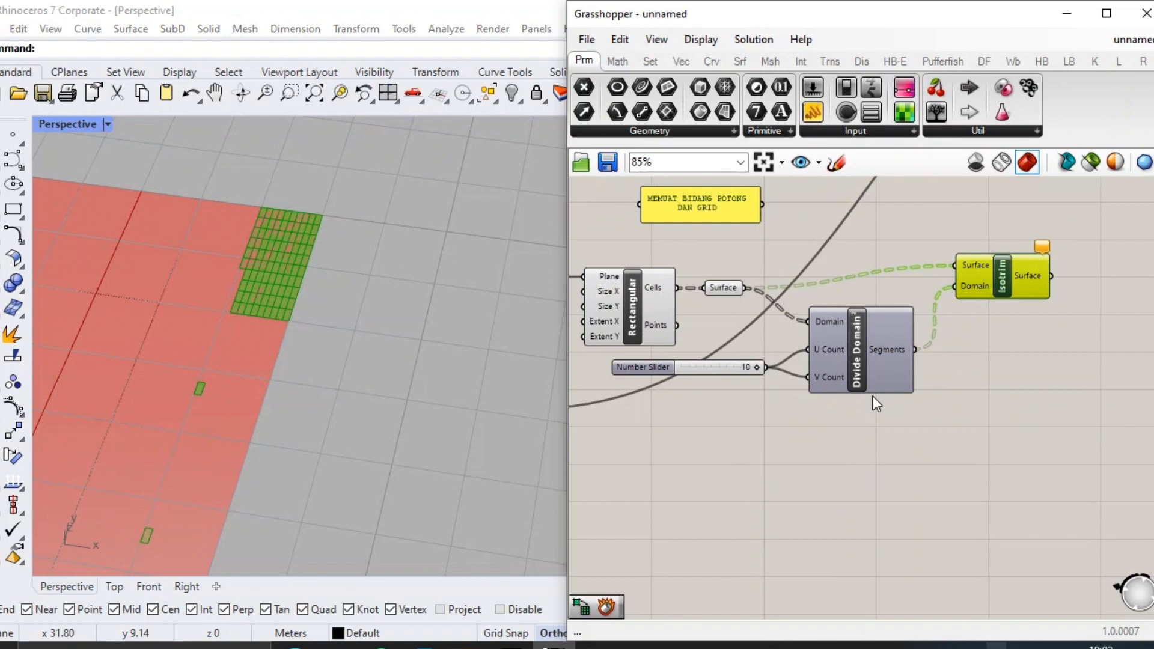
# Add a panel containing 0 TO 80 below Construct Point and connect it to the Rectangular grid's Size X.
pyautogui.moveTo(873, 389)
pyautogui.moveTo(575, 325); pyautogui.dragTo(741, 341, button='right')
pyautogui.scroll(2, 707, 367)
pyautogui.doubleClick(707, 366)
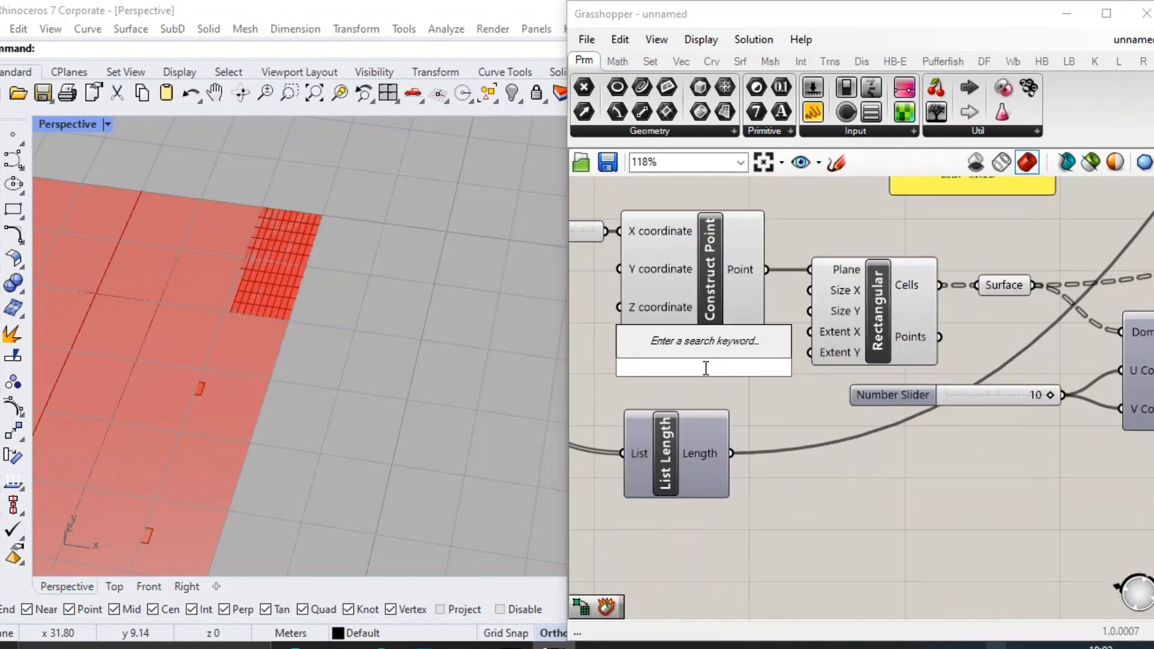
pyautogui.write('8')
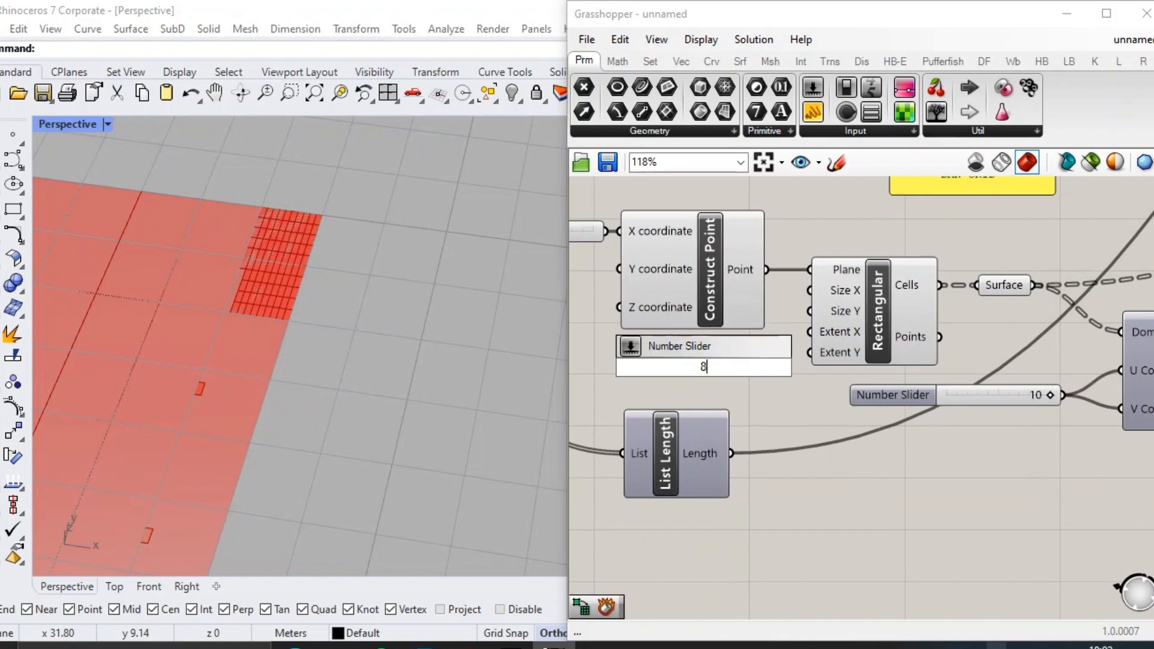
pyautogui.press('BackSpace')
pyautogui.write('/')
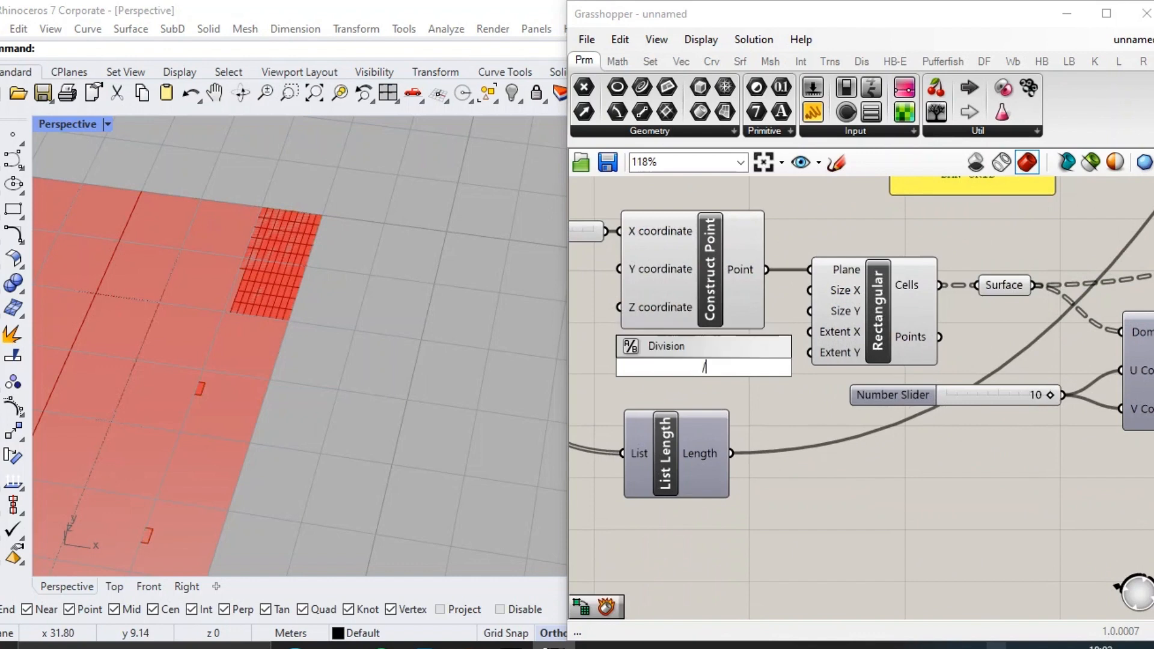
pyautogui.write('/0 TO 80')
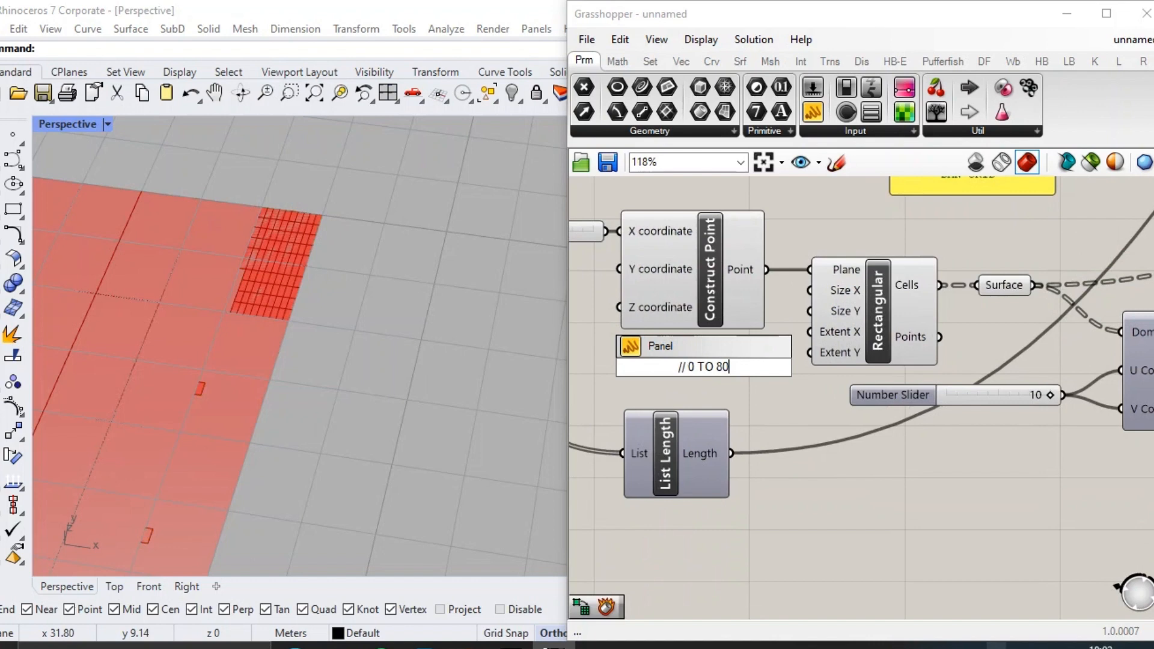
pyautogui.press('Return')
pyautogui.moveTo(745, 367); pyautogui.dragTo(809, 292)
pyautogui.moveTo(721, 373); pyautogui.dragTo(701, 359)
# Add a second panel containing 0 TO 50, connect it to Size Y, and move List Length clear below it.
pyautogui.click(723, 395)
pyautogui.doubleClick(724, 395)
pyautogui.write('//0 TO 50')
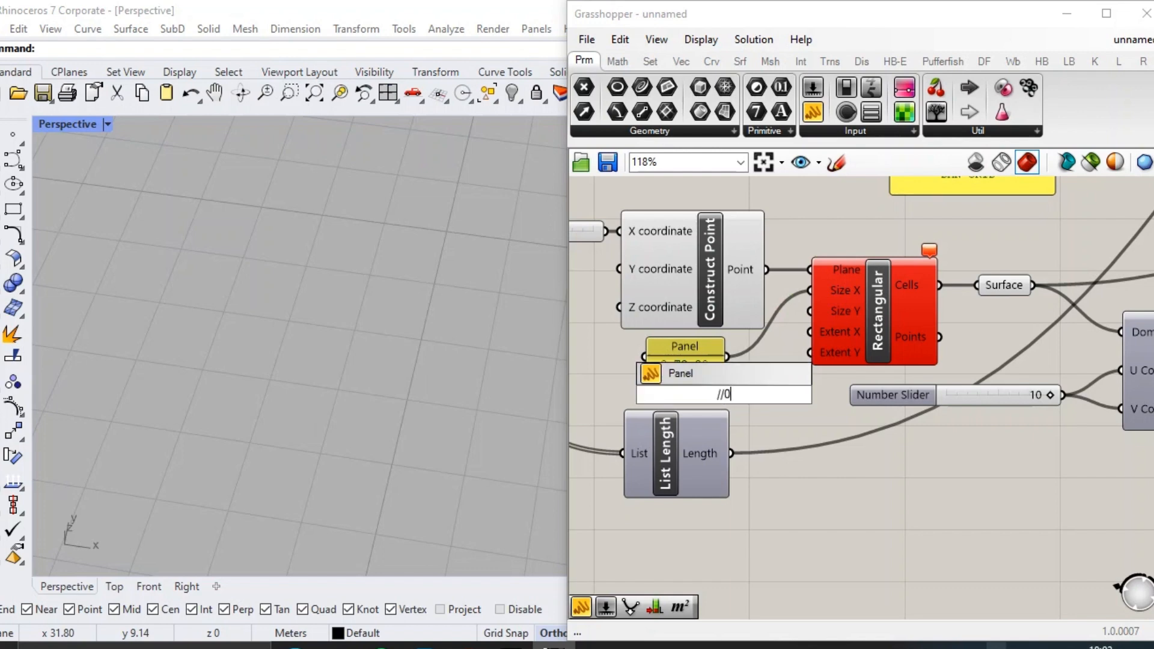
pyautogui.press('Return')
pyautogui.moveTo(721, 401); pyautogui.dragTo(810, 311)
pyautogui.click(690, 402)
pyautogui.scroll(-2, 692, 409)
pyautogui.moveTo(694, 444); pyautogui.dragTo(694, 466)
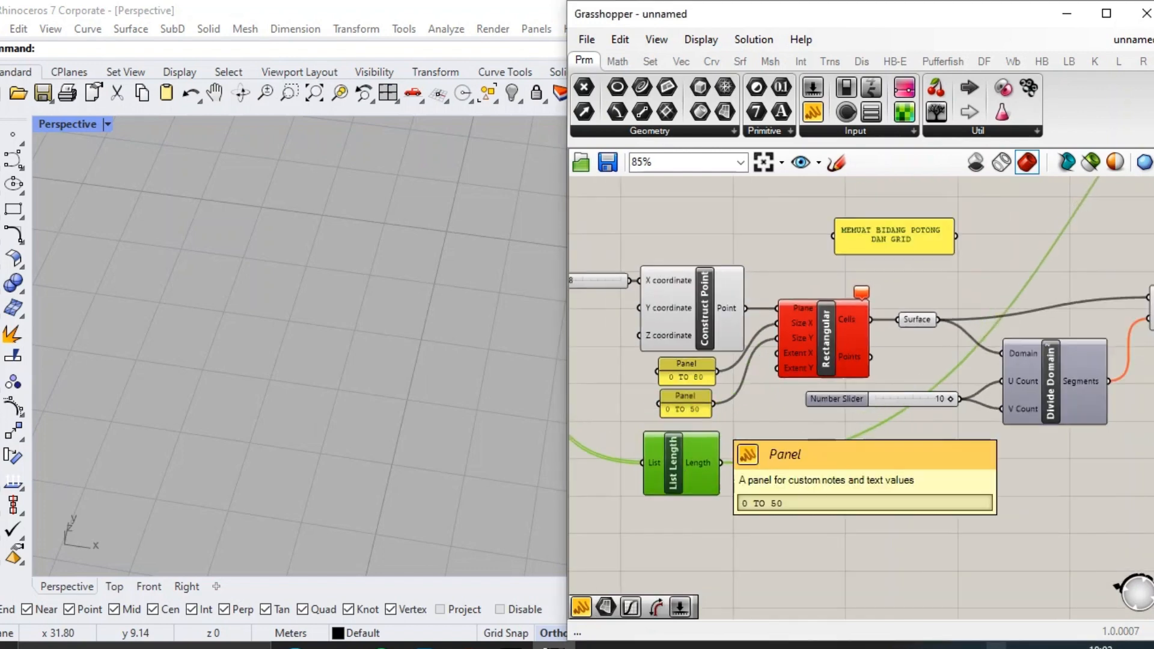
# Replace the Rectangular grid with a Rectangle component wired to the point, both size panels and the Surface parameter.
pyautogui.scroll(2, 825, 456)
pyautogui.doubleClick(815, 423)
pyautogui.write('REC')
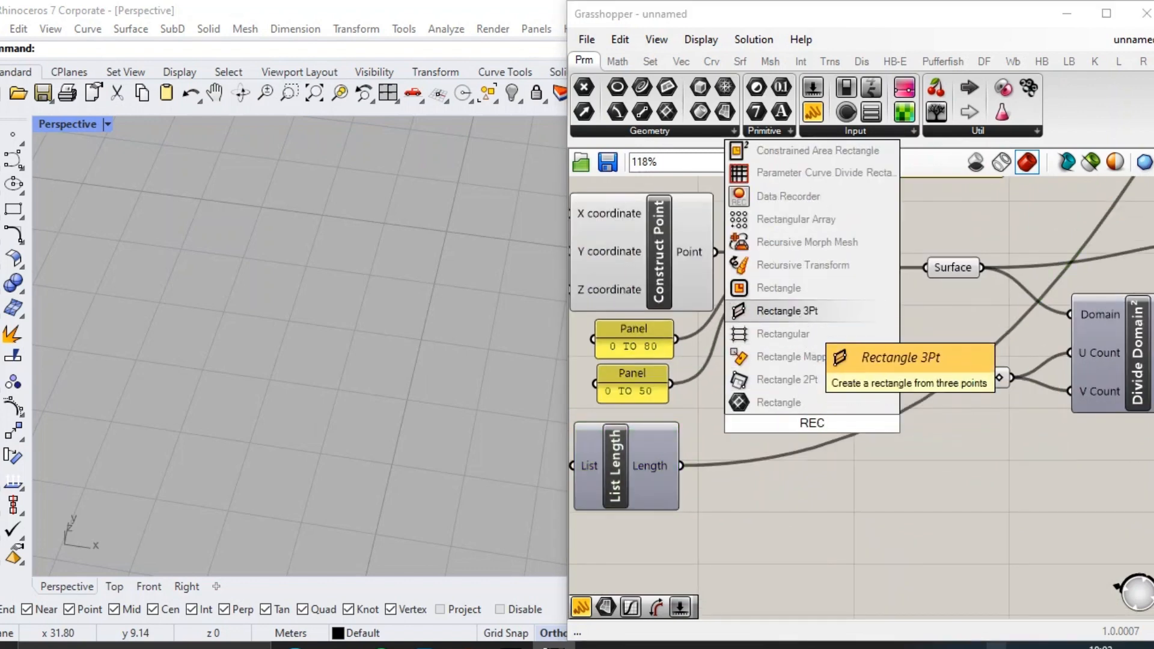
pyautogui.click(778, 288)
pyautogui.moveTo(788, 420); pyautogui.dragTo(814, 278)
pyautogui.press('Delete')
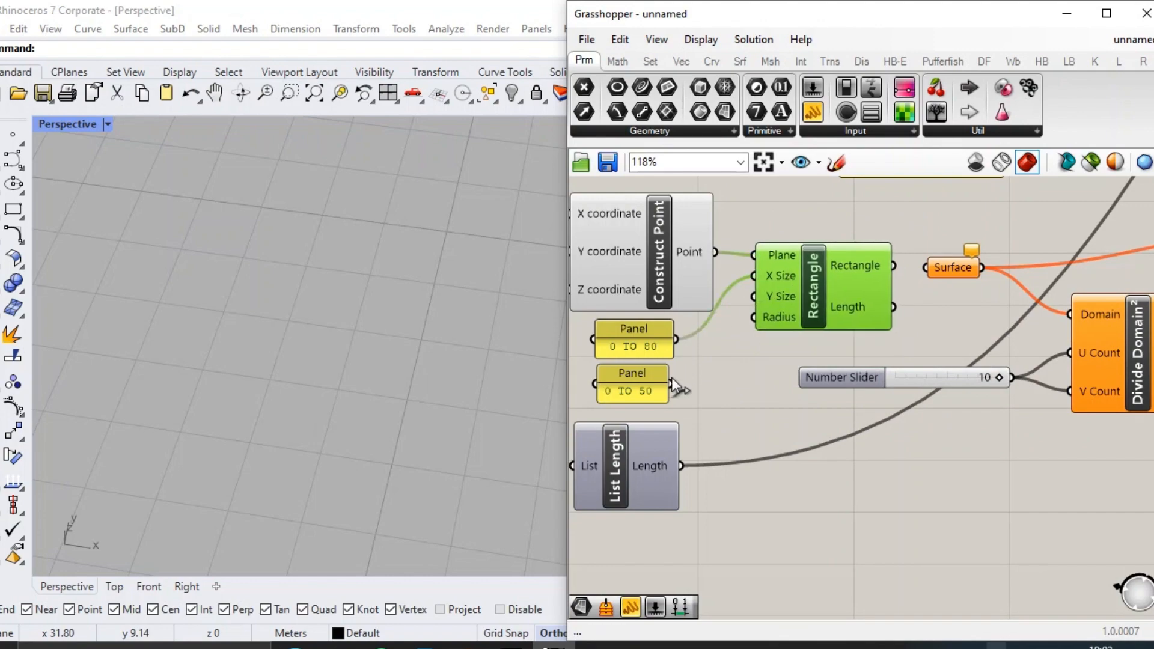
pyautogui.click(929, 319)
pyautogui.scroll(-15, 369, 297)
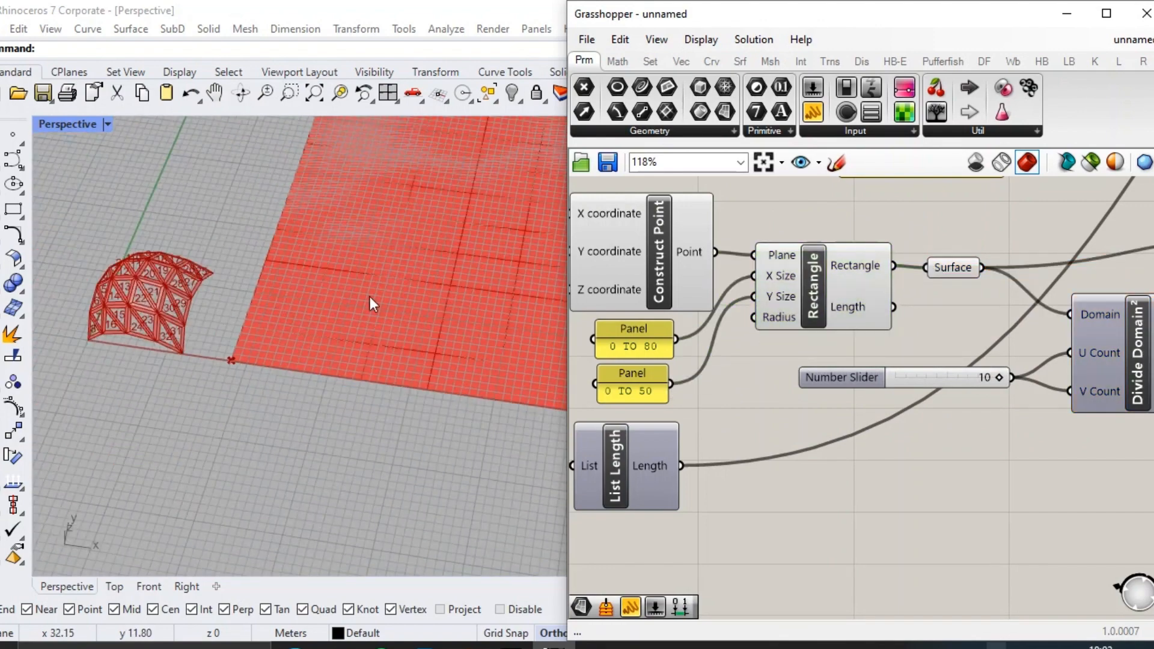
# Set the number slider feeding the U and V counts of Divide Domain² to 7.
pyautogui.moveTo(752, 385); pyautogui.dragTo(683, 368, button='right')
pyautogui.scroll(-3, 683, 368)
pyautogui.scroll(5, 830, 351)
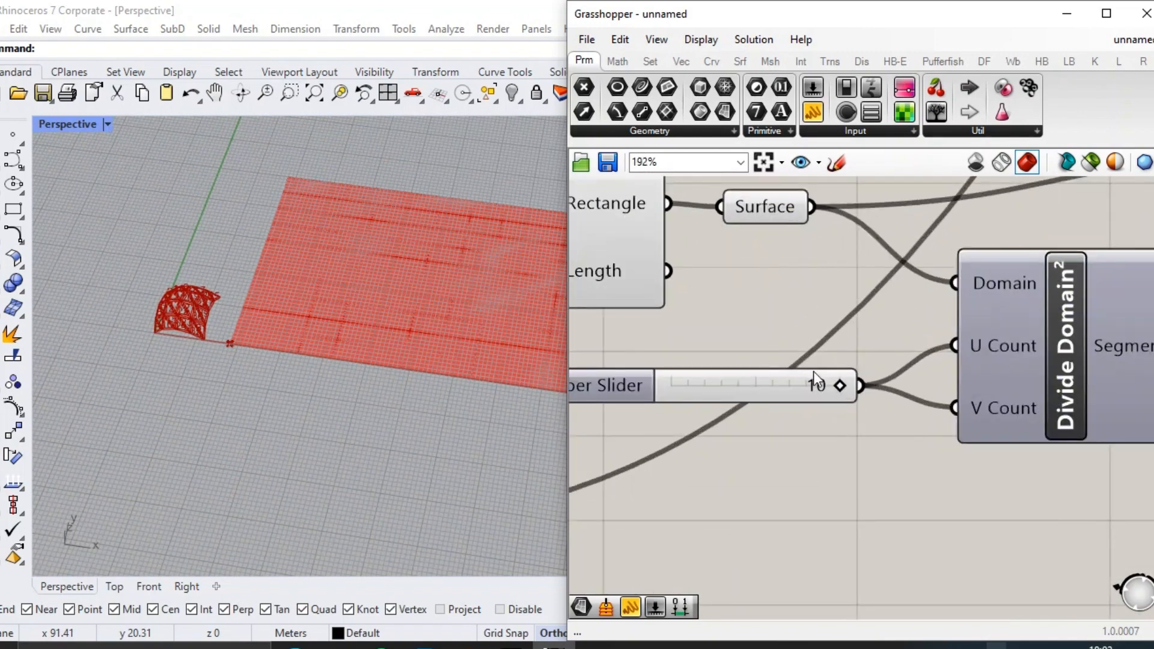
pyautogui.scroll(-4, 716, 377)
pyautogui.click(1062, 286)
pyautogui.moveTo(174, 267); pyautogui.dragTo(608, 366, button='right')
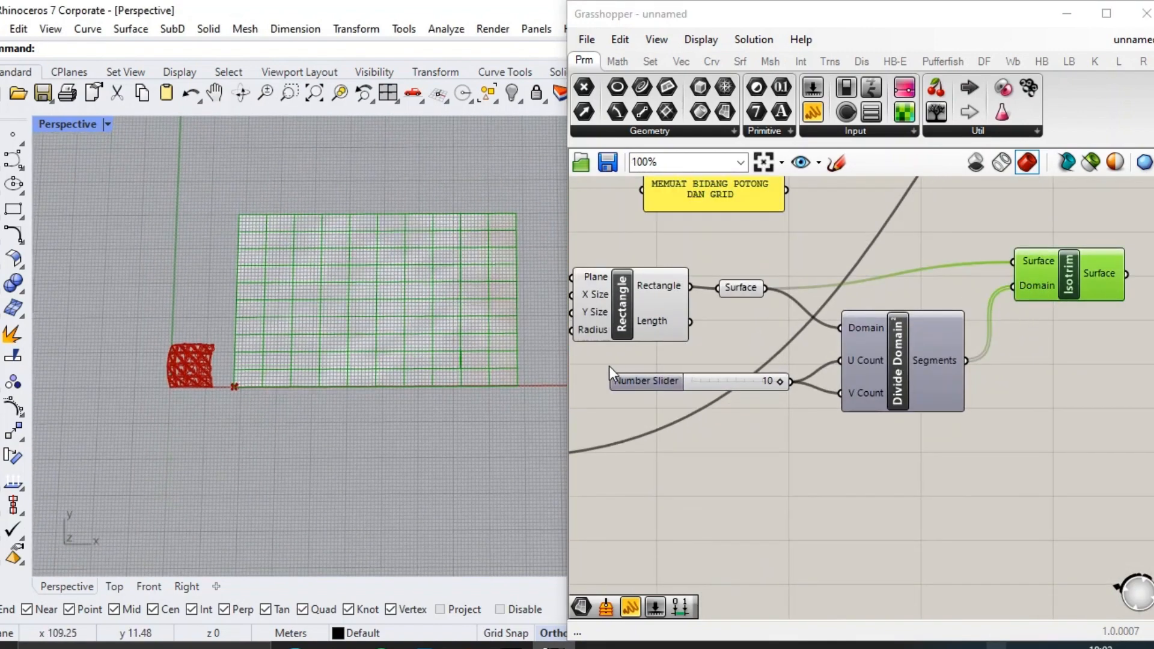
pyautogui.scroll(-2, 792, 359)
pyautogui.moveTo(792, 359); pyautogui.dragTo(851, 299, button='right')
pyautogui.click(817, 315)
pyautogui.scroll(3, 831, 305)
pyautogui.scroll(-1, 760, 322)
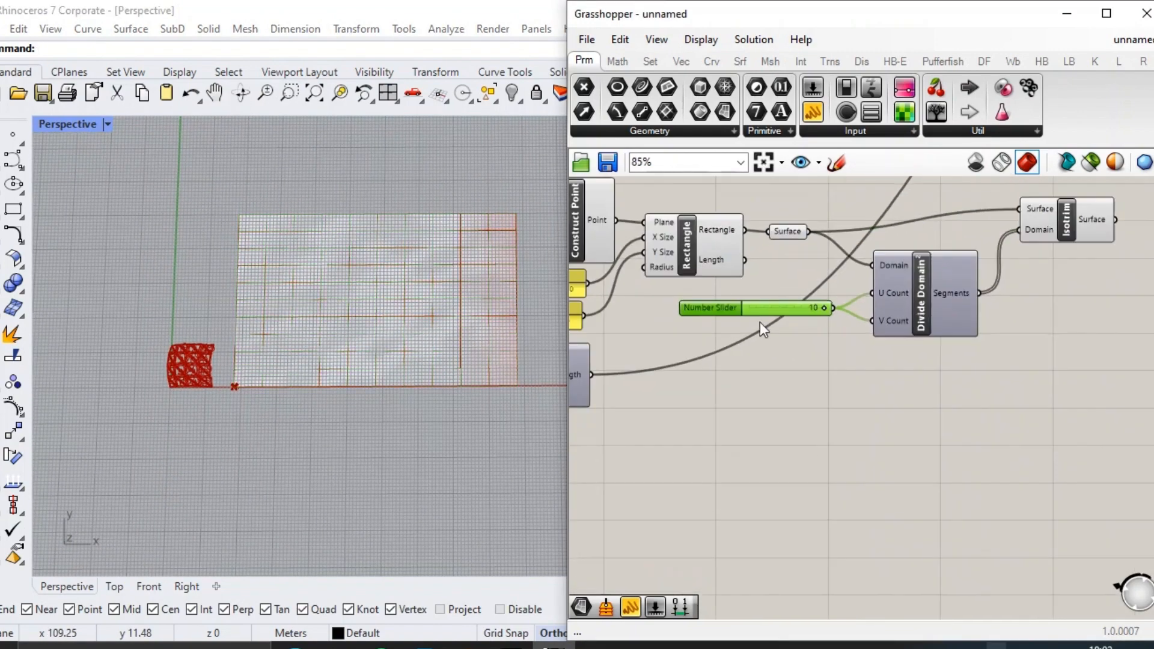
pyautogui.scroll(6, 811, 310)
pyautogui.moveTo(833, 314); pyautogui.dragTo(749, 314)
# Change the panel feeding the Rectangle's X Size to 0 TO 60.
pyautogui.scroll(-5, 748, 314)
pyautogui.moveTo(724, 297); pyautogui.dragTo(896, 323, button='right')
pyautogui.scroll(2, 626, 298)
pyautogui.moveTo(626, 299); pyautogui.dragTo(902, 387, button='right')
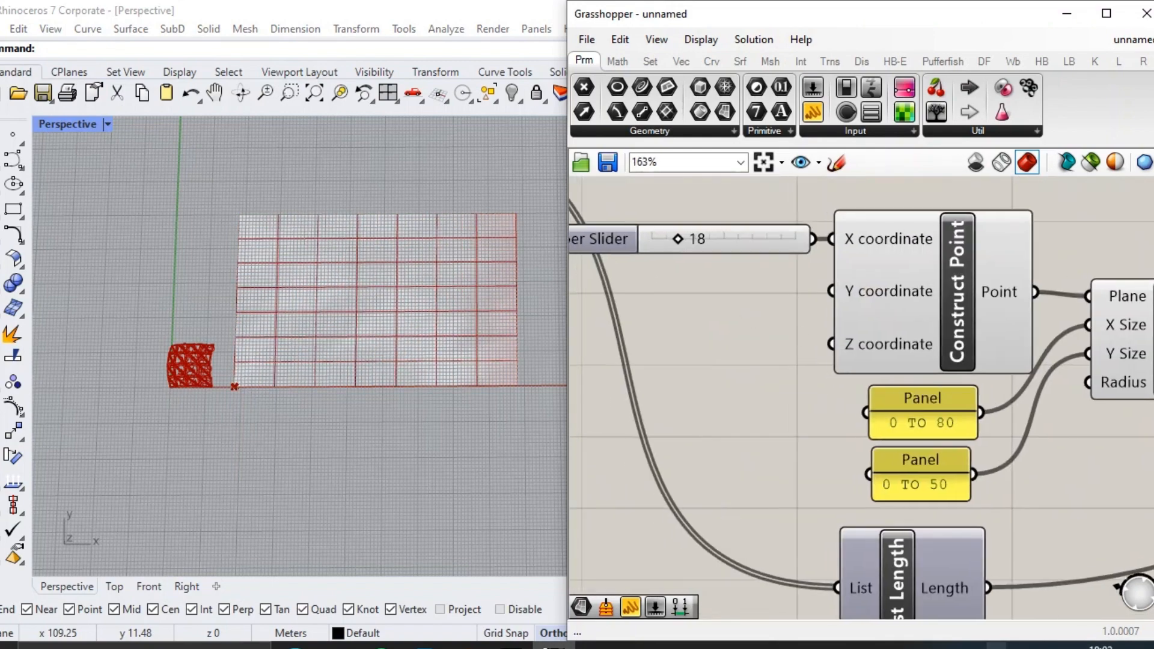
pyautogui.scroll(-2, 902, 386)
pyautogui.moveTo(1023, 422); pyautogui.dragTo(879, 369, button='right')
pyautogui.scroll(3, 815, 368)
pyautogui.doubleClick(776, 352)
pyautogui.write('8')
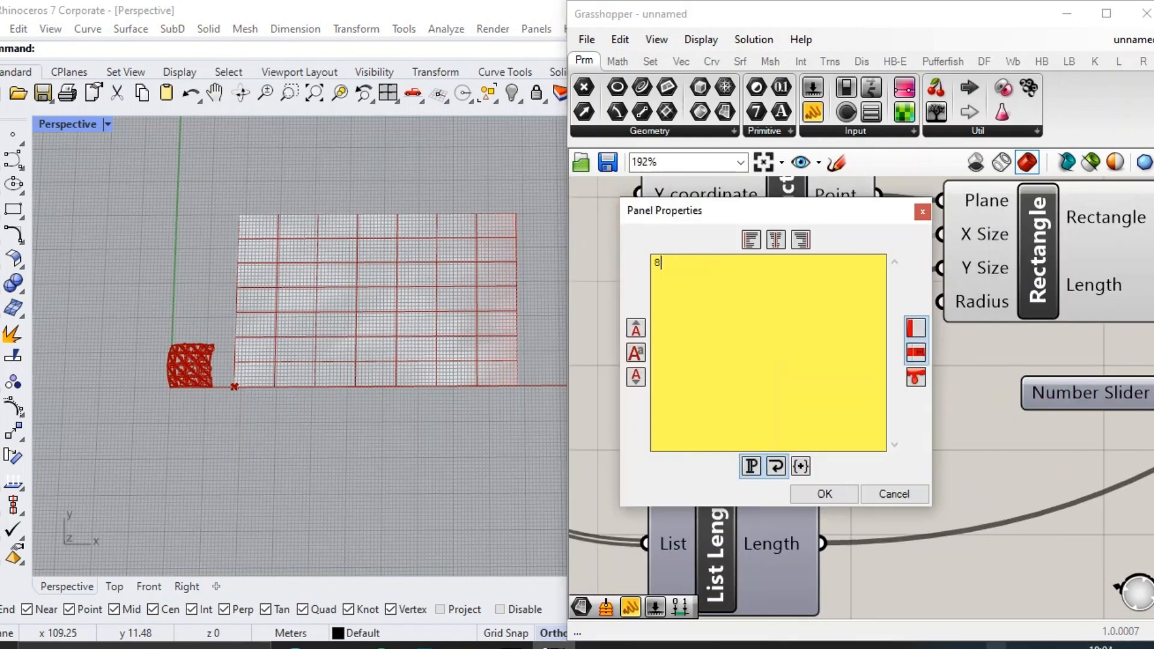
pyautogui.press('Escape')
pyautogui.doubleClick(776, 356)
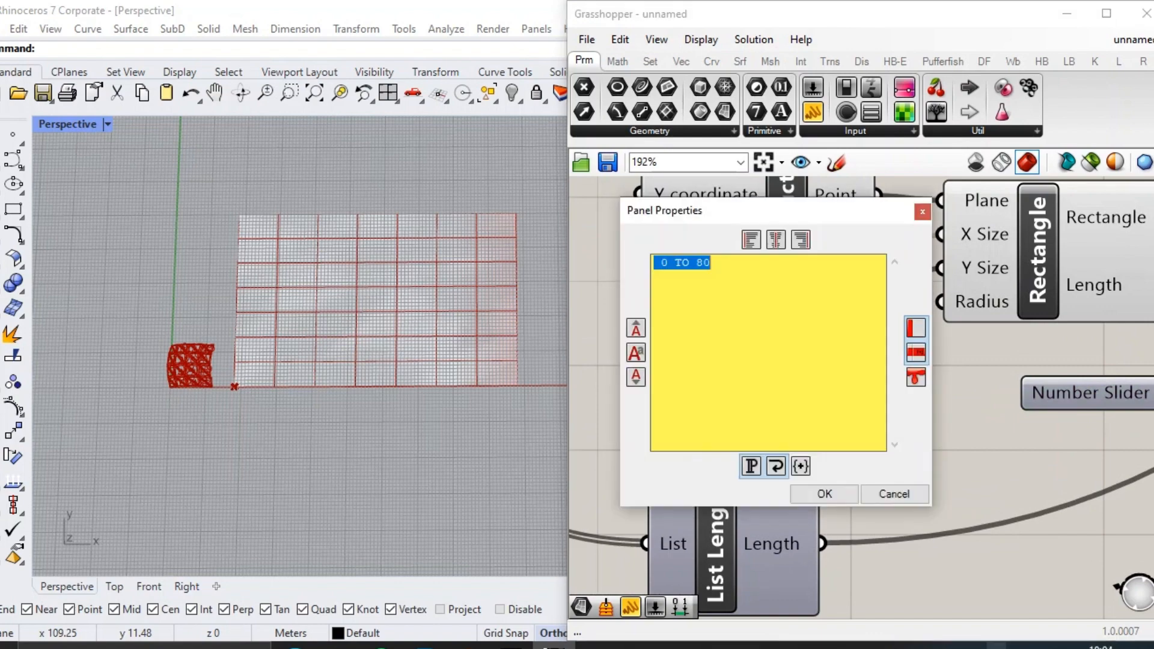
pyautogui.press('End')
pyautogui.press('BackSpace')
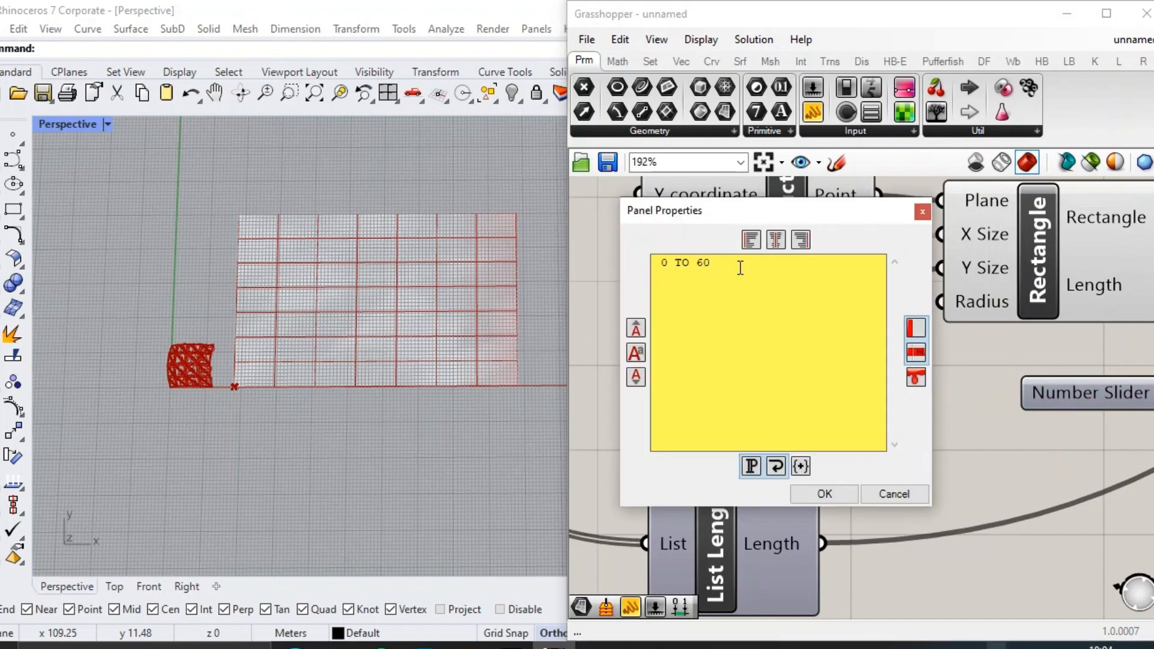
pyautogui.click(810, 485)
# Change the panel feeding the Rectangle's Y Size to 0 TO 40.
pyautogui.doubleClick(746, 414)
pyautogui.press('End')
pyautogui.press('BackSpace')
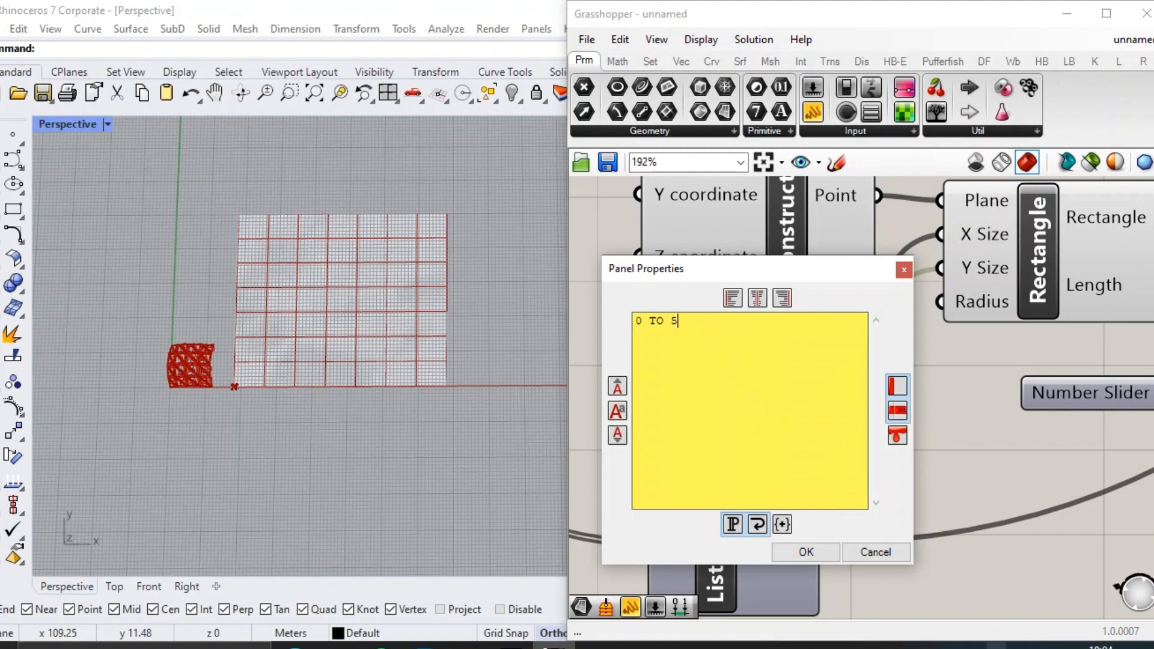
pyautogui.write('40')
pyautogui.click(806, 552)
# Switch the Rhino viewport to the Top view and frame the divided cutting area.
pyautogui.scroll(5, 398, 368)
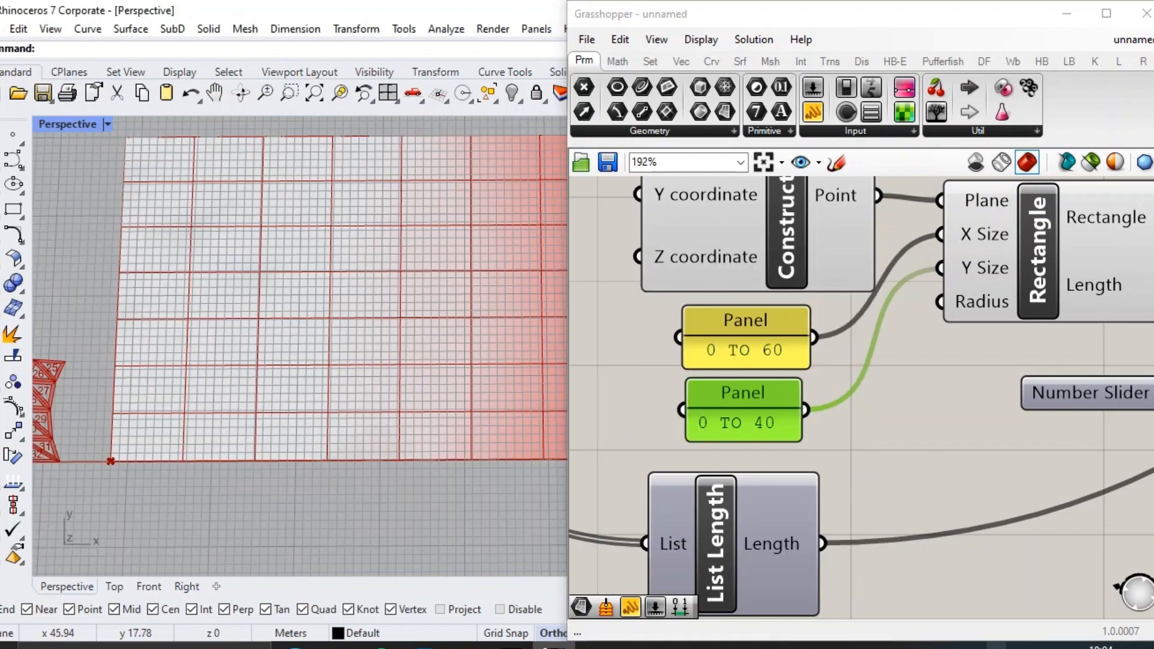
pyautogui.scroll(-4, 351, 326)
pyautogui.click(114, 587)
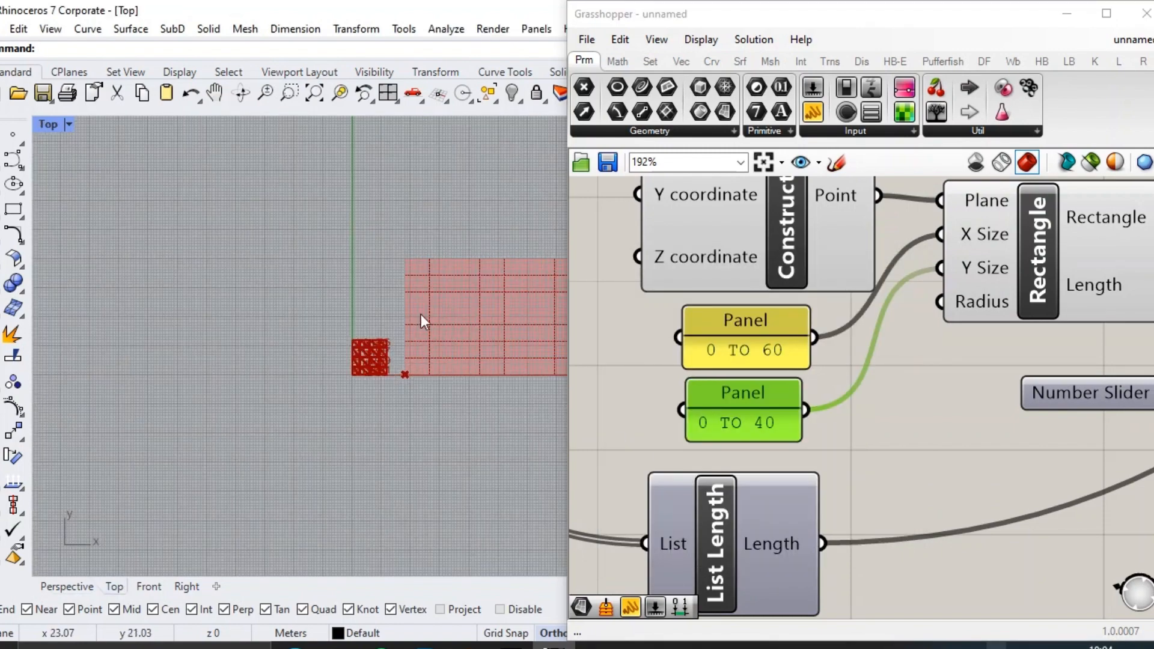
pyautogui.scroll(5, 421, 315)
pyautogui.scroll(-4, 671, 360)
pyautogui.moveTo(868, 356); pyautogui.dragTo(691, 372, button='right')
pyautogui.scroll(-4, 692, 371)
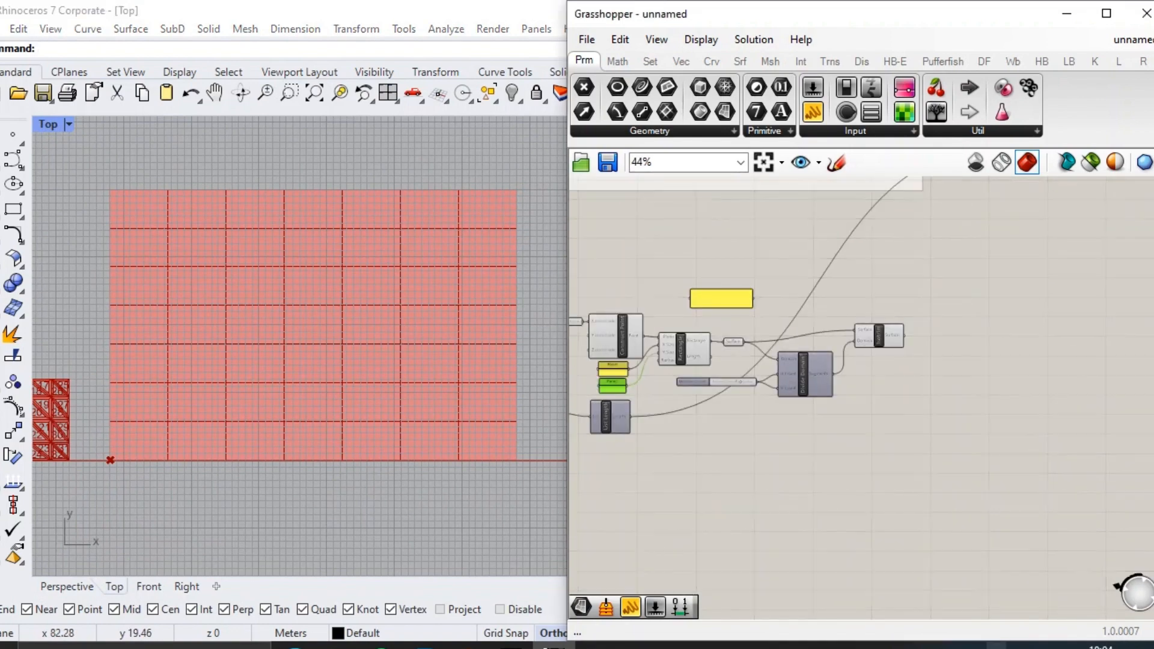
# Add an Area component and connect Isotrim's Surface output to its Geometry input.
pyautogui.scroll(5, 911, 303)
pyautogui.click(827, 399)
pyautogui.moveTo(854, 397)
pyautogui.click(969, 374)
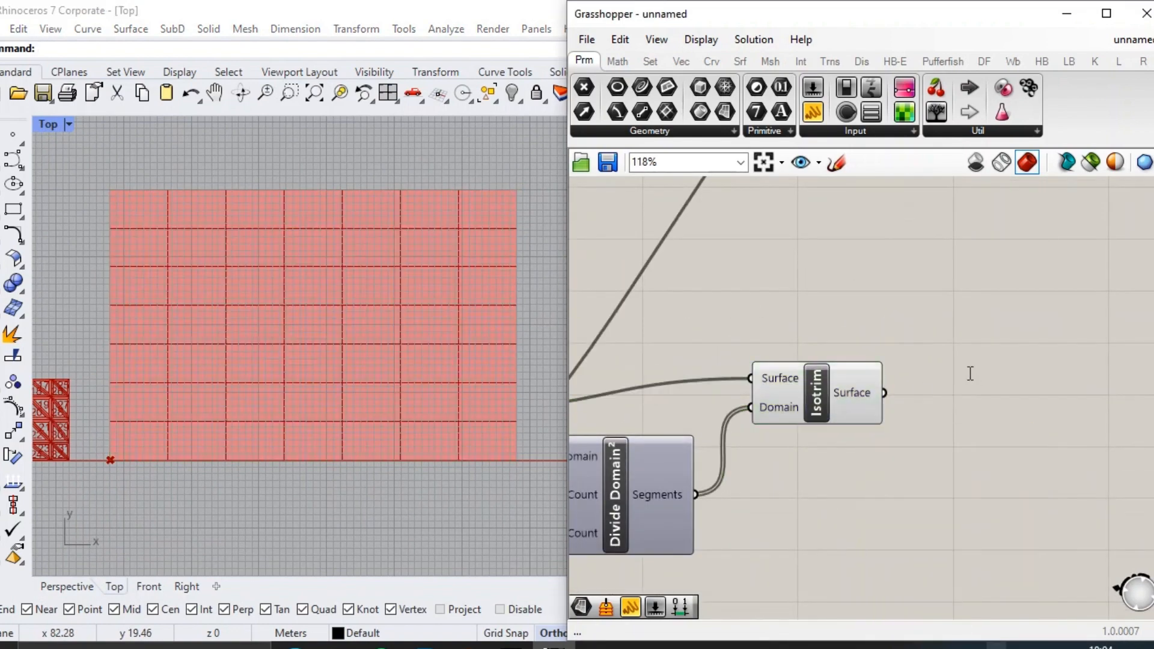
pyautogui.doubleClick(969, 373)
pyautogui.write('AREA')
pyautogui.press('Return')
pyautogui.moveTo(885, 394); pyautogui.dragTo(915, 355)
pyautogui.click(976, 410)
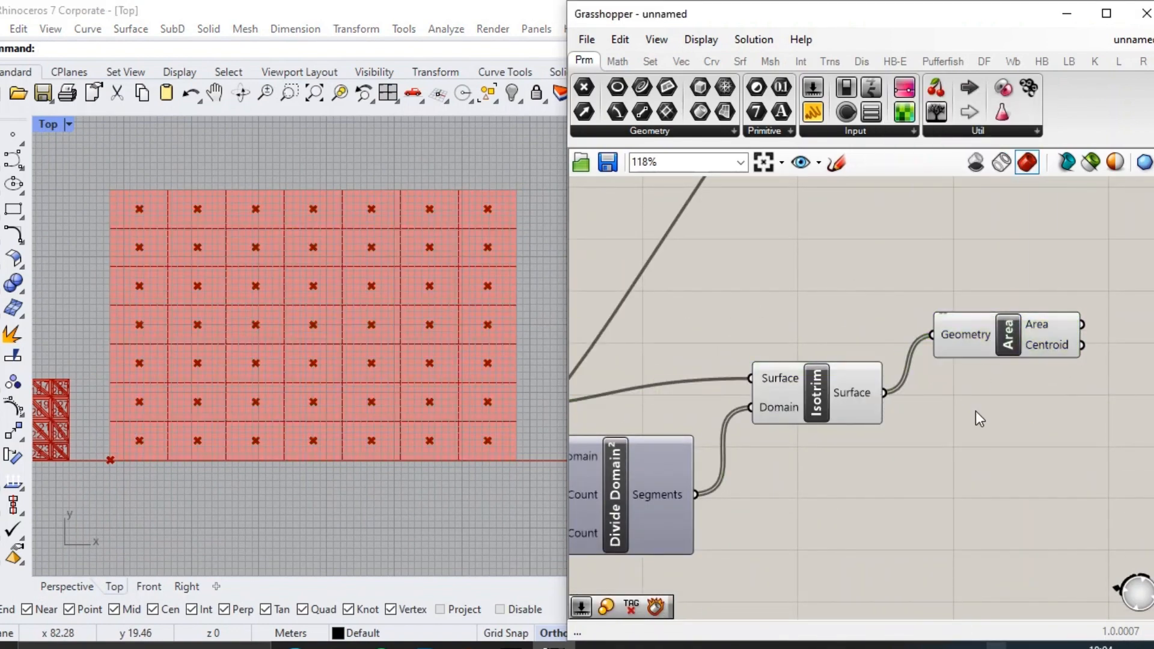
# Add a Deconstruct Brep component below Area and feed it Isotrim's Surface output.
pyautogui.scroll(2, 950, 445)
pyautogui.doubleClick(945, 457)
pyautogui.write('DEB')
pyautogui.click(951, 437)
pyautogui.moveTo(956, 437); pyautogui.dragTo(980, 456)
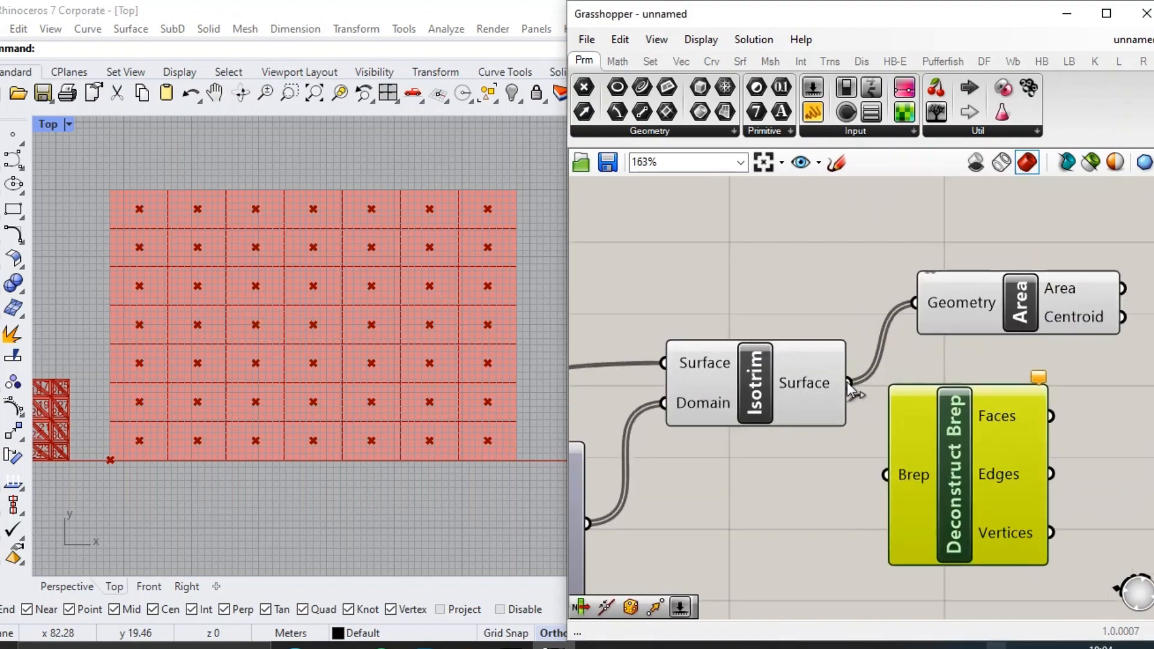
pyautogui.moveTo(848, 382); pyautogui.dragTo(888, 474)
pyautogui.moveTo(983, 456); pyautogui.dragTo(906, 377, button='right')
# Add a Join Curves component and place it beside Deconstruct Brep.
pyautogui.doubleClick(1040, 401)
pyautogui.write('JOIN')
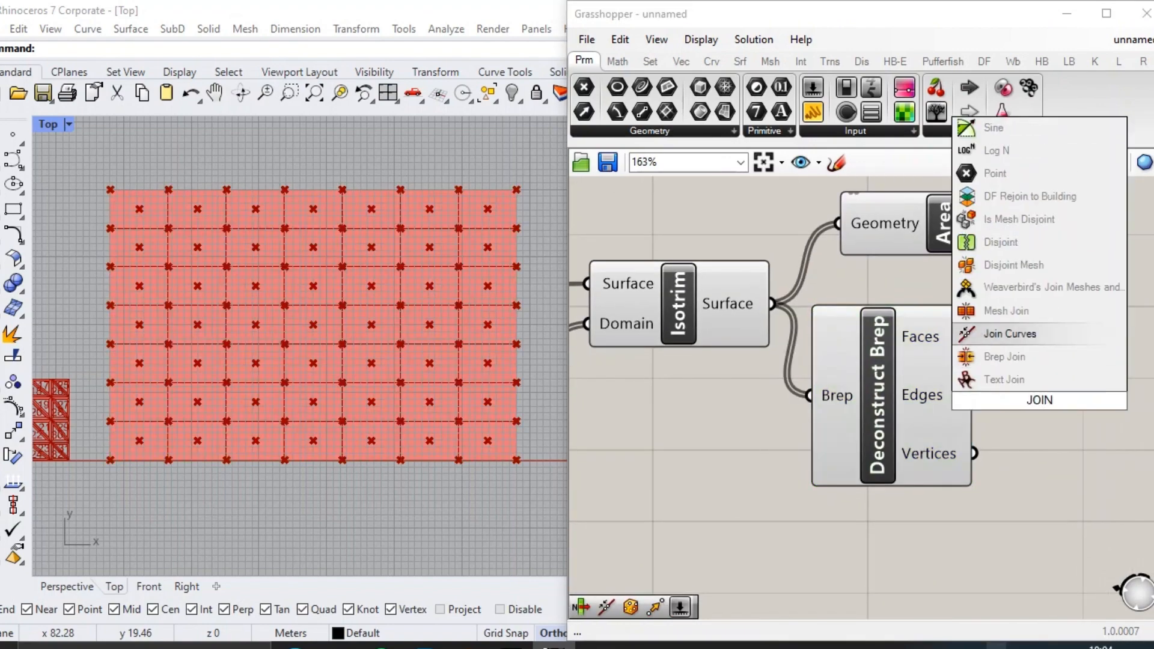
pyautogui.press('Return')
pyautogui.scroll(-3, 968, 352)
pyautogui.moveTo(969, 352); pyautogui.dragTo(996, 371)
pyautogui.scroll(5, 986, 365)
pyautogui.moveTo(797, 394); pyautogui.dragTo(820, 406)
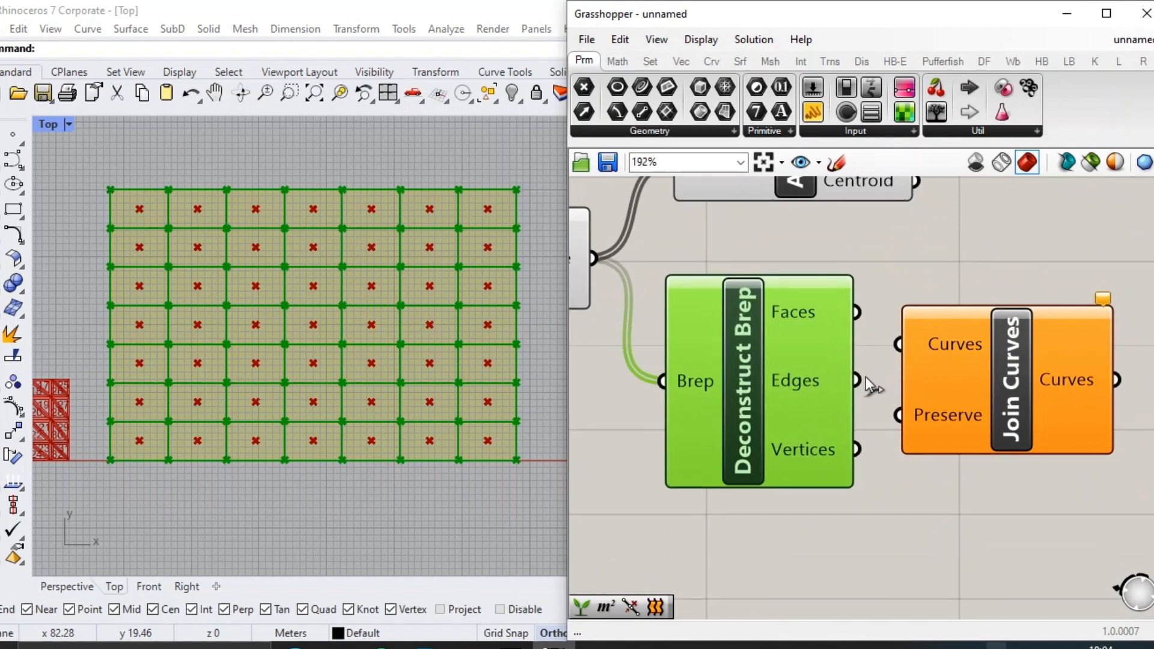
# Connect Deconstruct Brep's Edges output to Join Curves' Curves input and hide the previews of Isotrim and Area.
pyautogui.moveTo(1069, 528); pyautogui.dragTo(758, 378)
pyautogui.scroll(-3, 841, 373)
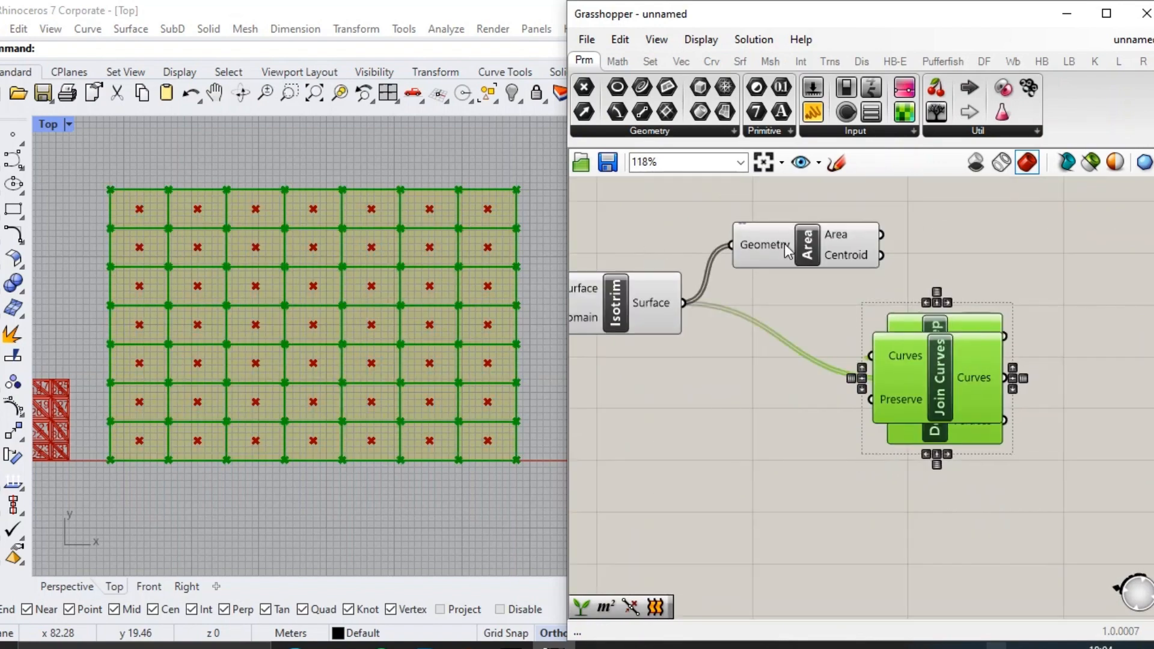
pyautogui.moveTo(972, 213); pyautogui.dragTo(637, 304)
pyautogui.middleClick(634, 306)
pyautogui.click(694, 252)
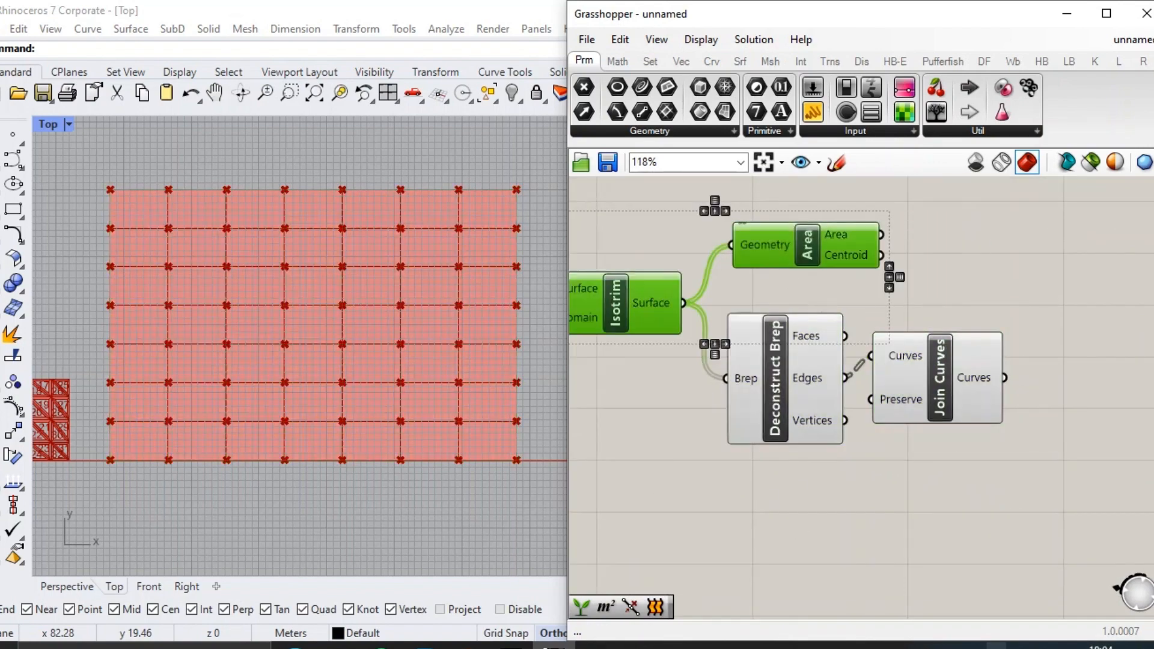
# Turn off the Deconstruct Brep preview and move Join Curves farther away from it.
pyautogui.moveTo(923, 481); pyautogui.dragTo(796, 404)
pyautogui.middleClick(794, 403)
pyautogui.click(831, 367)
pyautogui.moveTo(792, 275); pyautogui.dragTo(727, 235, button='right')
pyautogui.moveTo(895, 341); pyautogui.dragTo(957, 362)
pyautogui.doubleClick(885, 467)
pyautogui.write('BAKE')
pyautogui.press('Escape')
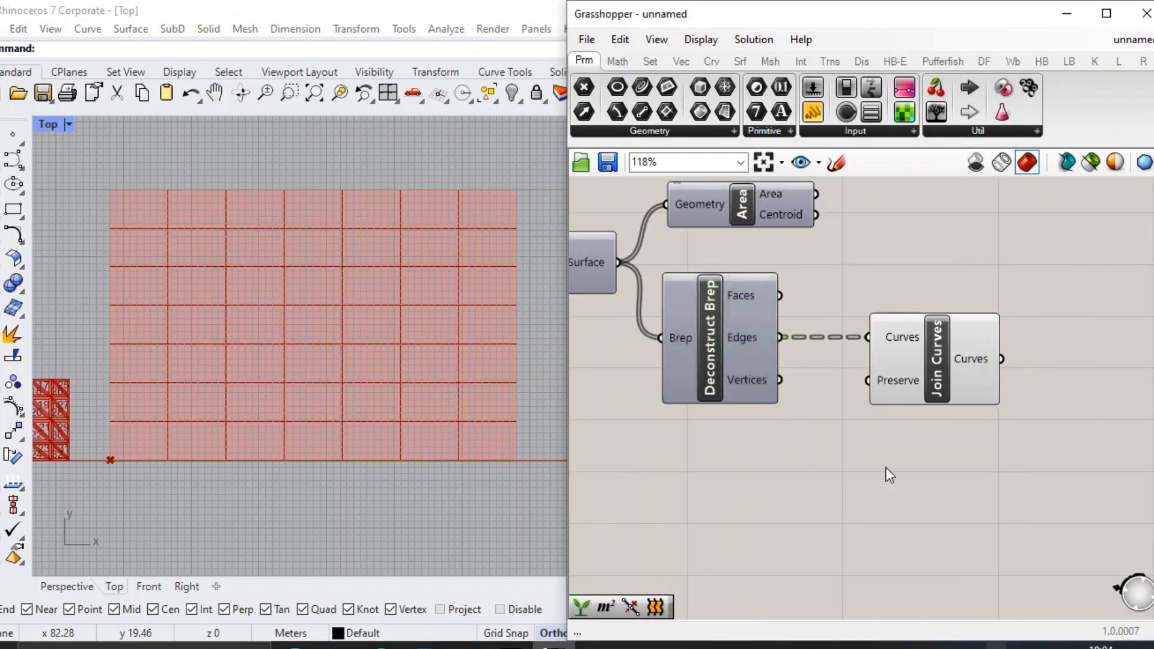
# Add a text panel reading "BAKED" and place it just above Join Curves.
pyautogui.doubleClick(885, 467)
pyautogui.write('//BAKED')
pyautogui.press('Return')
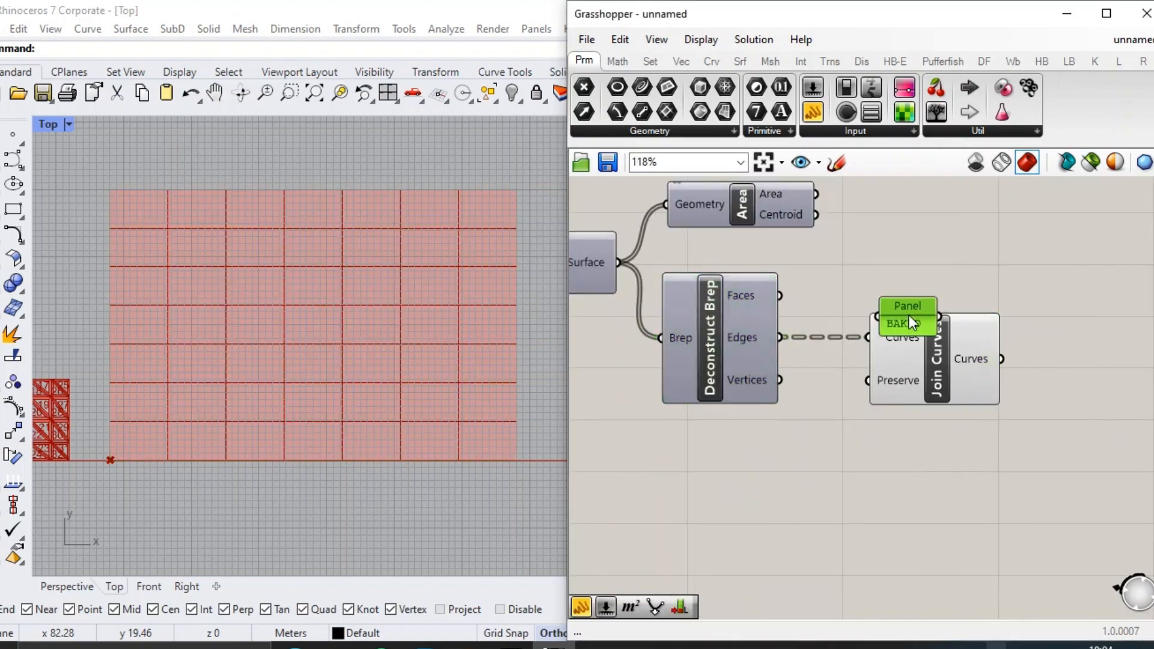
pyautogui.moveTo(951, 280); pyautogui.dragTo(972, 289)
# Group the "BAKED" panel with Join Curves and shift the group slightly lower on the canvas.
pyautogui.moveTo(1051, 468); pyautogui.dragTo(902, 286)
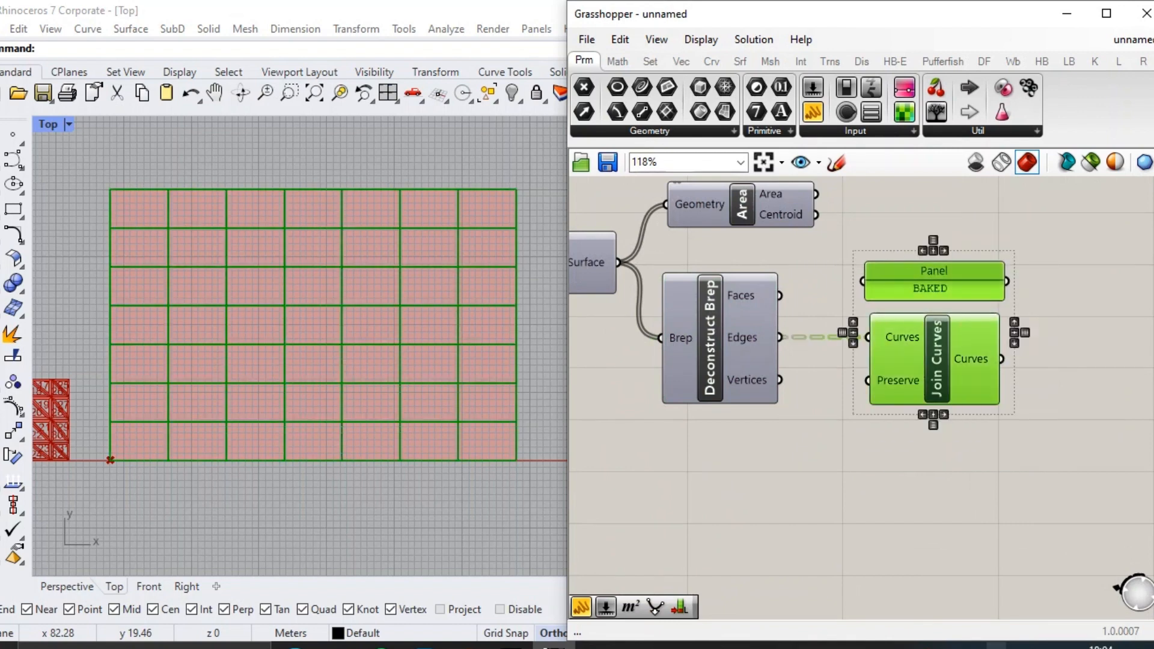
pyautogui.rightClick(876, 407)
pyautogui.click(915, 492)
pyautogui.moveTo(915, 440); pyautogui.dragTo(940, 481)
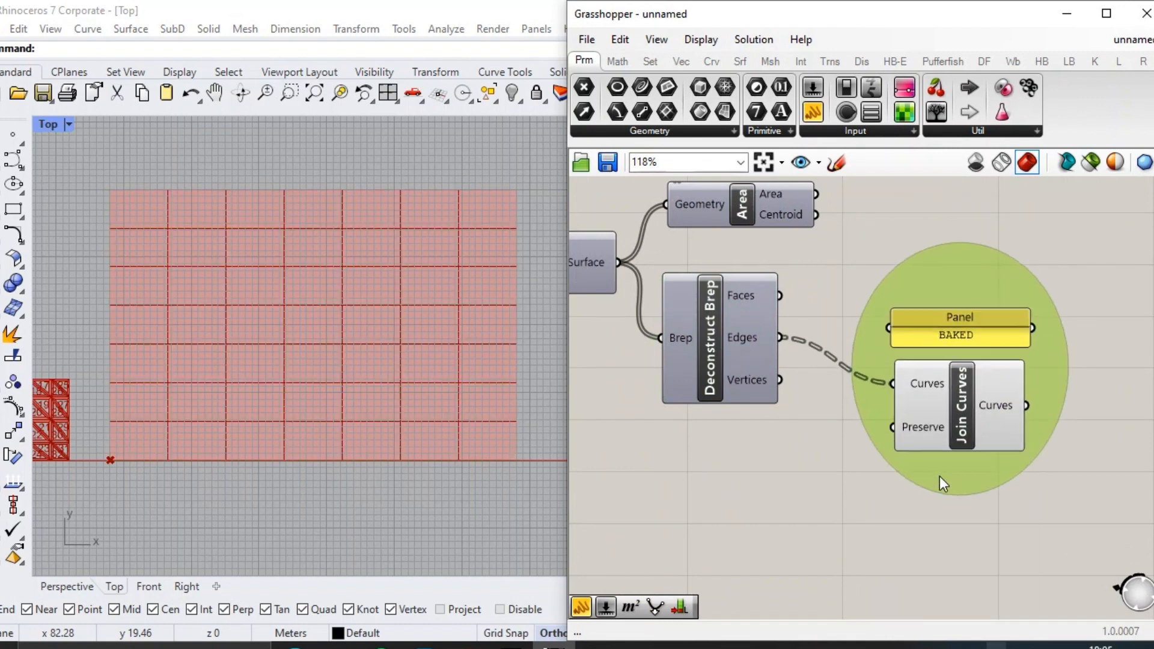
pyautogui.click(882, 479)
# Duplicate the "BAKED" panel and place the copy above the Area component.
pyautogui.scroll(-1, 882, 479)
pyautogui.moveTo(732, 245); pyautogui.dragTo(733, 312, button='right')
pyautogui.click(930, 420)
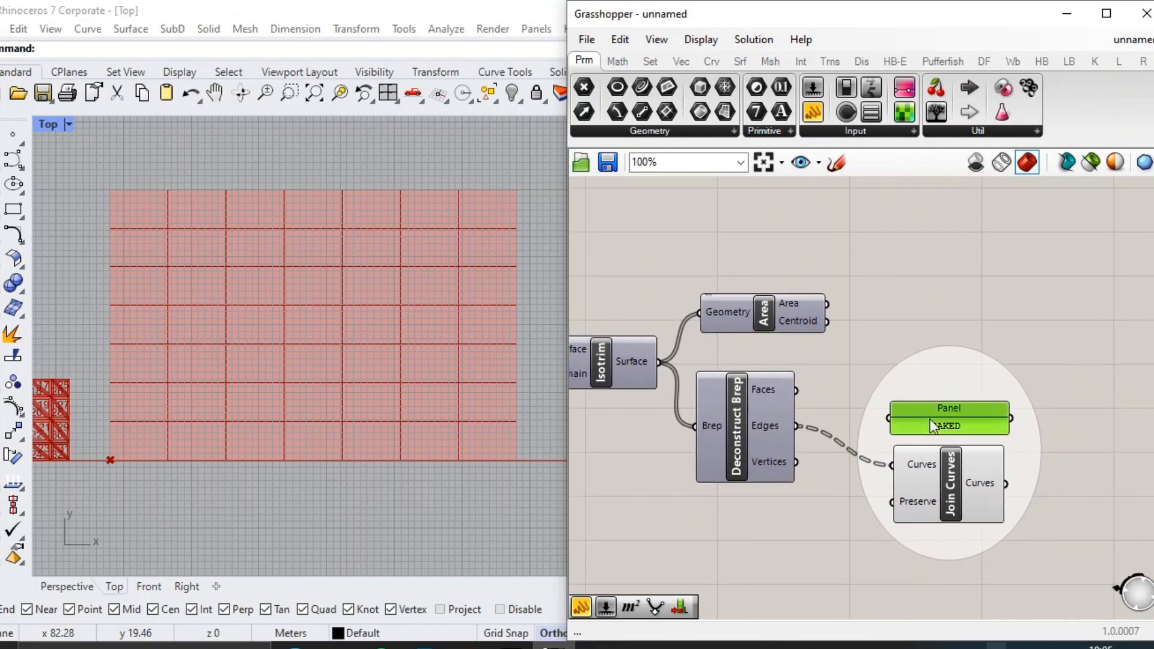
pyautogui.hotkey('ctrl', 'c')
pyautogui.hotkey('ctrl', 'v')
pyautogui.moveTo(940, 407); pyautogui.dragTo(759, 266)
# Turn the Area component's preview back on to show the grid cell centroids.
pyautogui.click(881, 322)
pyautogui.click(794, 298)
pyautogui.hotkey('ctrl', 'q')
# Enlarge the panel above Area and set its text to "TITIK INI AKAN MENJADI ORIENTASI PENEMPATAN GEOMETRI PANEL DI BIDANG POTONG".
pyautogui.scroll(-1, 793, 295)
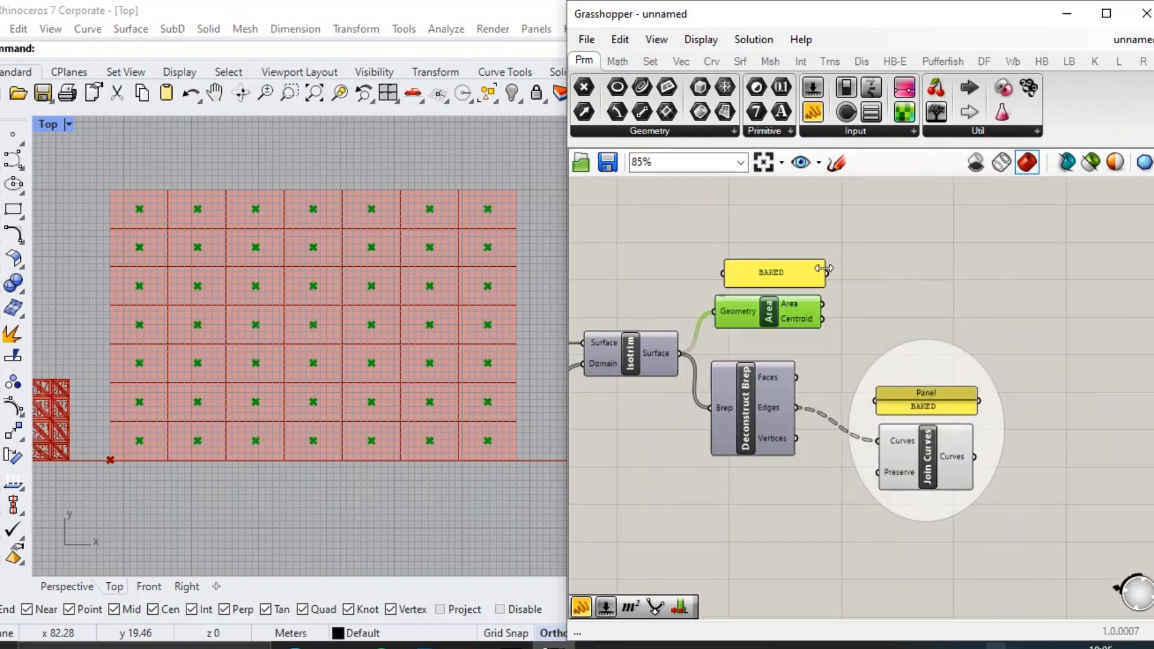
pyautogui.moveTo(825, 268); pyautogui.dragTo(872, 303, button='right')
pyautogui.scroll(3, 872, 302)
pyautogui.click(797, 304)
pyautogui.doubleClick(797, 305)
pyautogui.write('TITIK INI AKAN MENJADI ORIENTASI PENEMPATAN GEOMETRI PANEL')
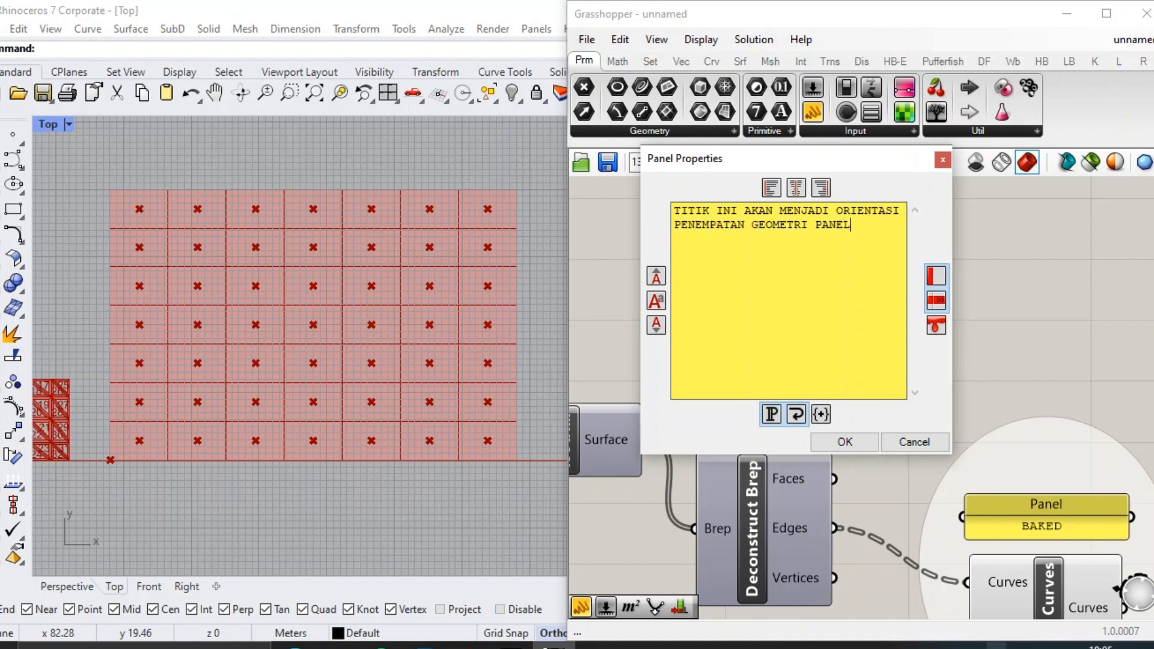
pyautogui.write('PADA ')
pyautogui.write('DANG POTONG')
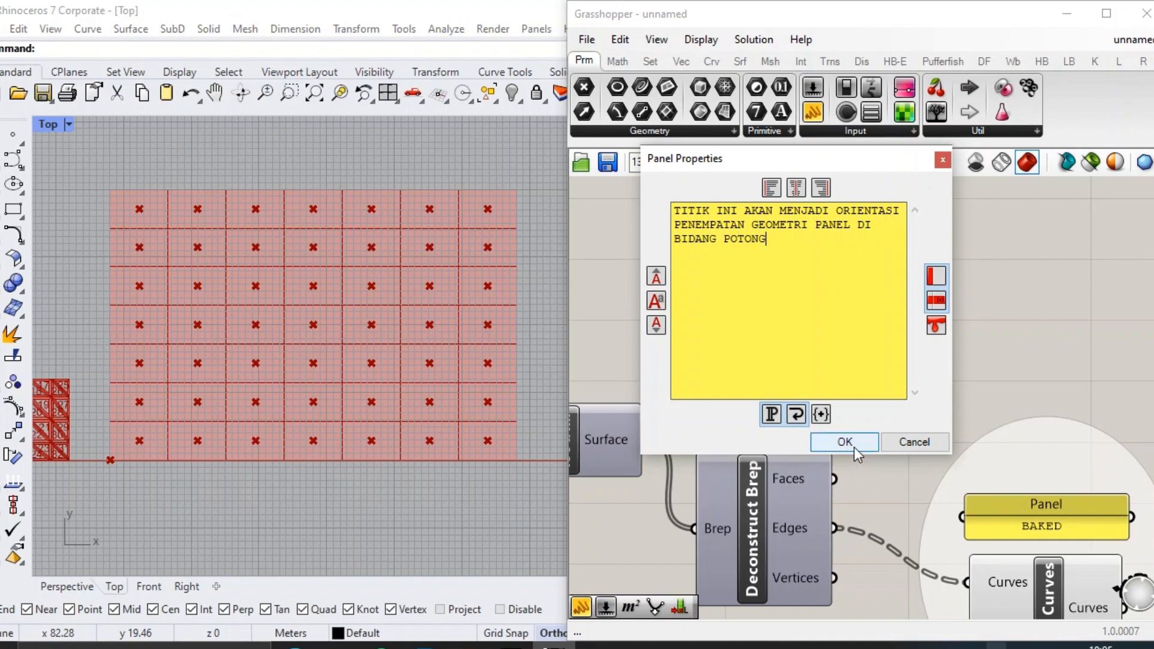
pyautogui.click(845, 442)
# Place another text panel beside the Area component and start its note with "bagai".
pyautogui.scroll(-1, 838, 320)
pyautogui.moveTo(828, 254); pyautogui.dragTo(828, 259)
pyautogui.moveTo(938, 409); pyautogui.dragTo(979, 272)
pyautogui.click(902, 321)
pyautogui.click(802, 307)
pyautogui.doubleClick(979, 272)
pyautogui.write('bagaimana cara memindahkan')
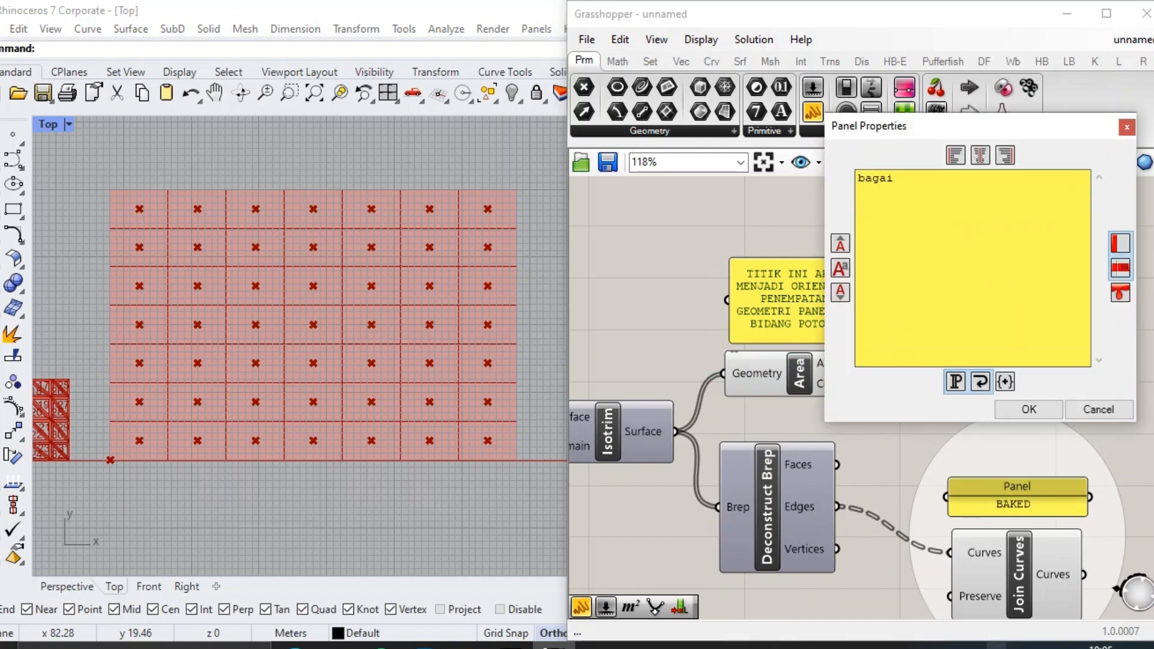
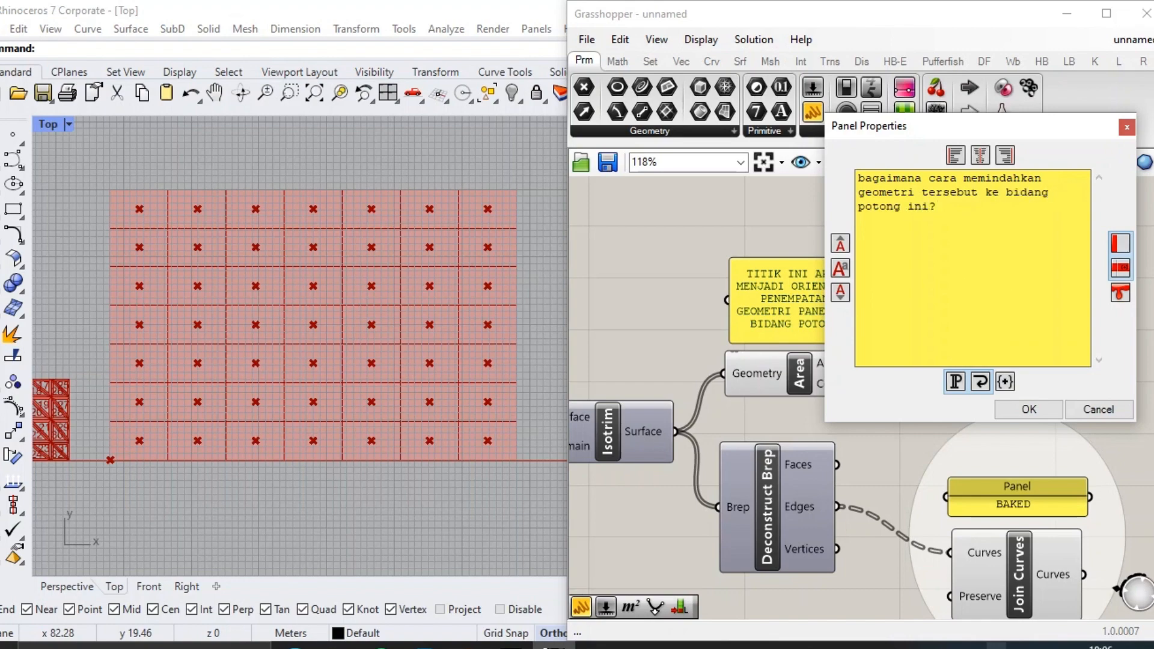
# Finish the note as "bagaimana cara memindahkan geometri tersebut ke bidang potong ini?" and place it above the cutting-grid components.
pyautogui.click(1036, 410)
pyautogui.scroll(-9, 902, 322)
pyautogui.moveTo(953, 316); pyautogui.dragTo(767, 289)
pyautogui.scroll(2, 766, 286)
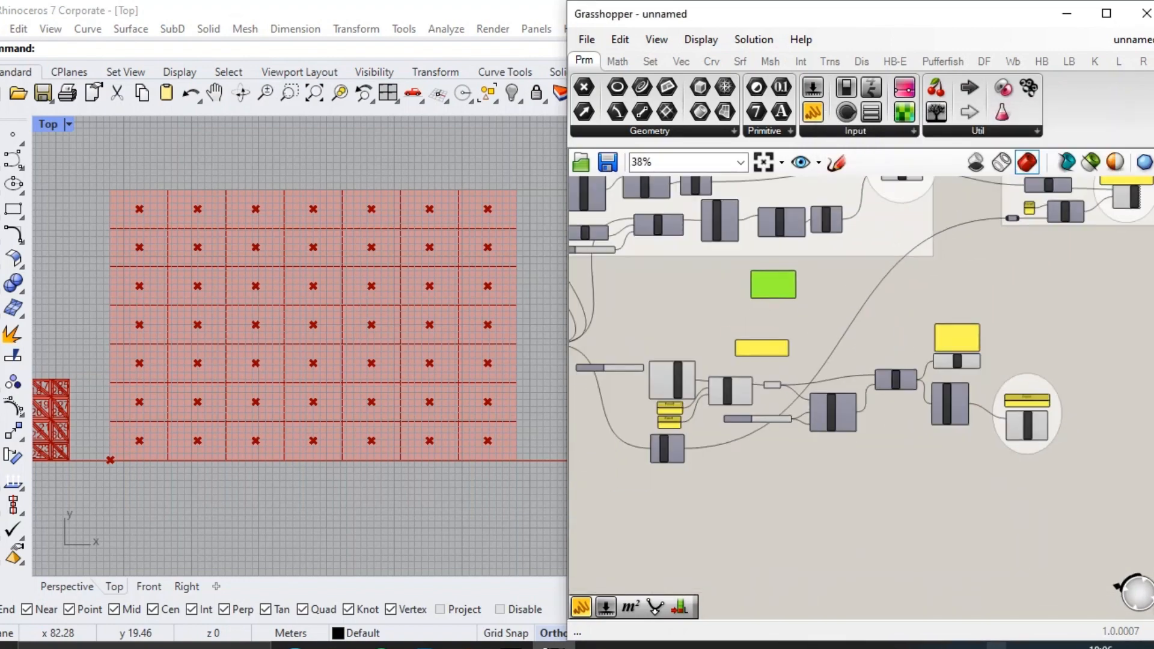
# Shift the whole cutting-grid component set down the canvas and group it.
pyautogui.moveTo(1074, 490); pyautogui.dragTo(605, 348)
pyautogui.moveTo(665, 375); pyautogui.dragTo(645, 466)
pyautogui.click(782, 382)
pyautogui.moveTo(783, 380); pyautogui.dragTo(825, 306, button='right')
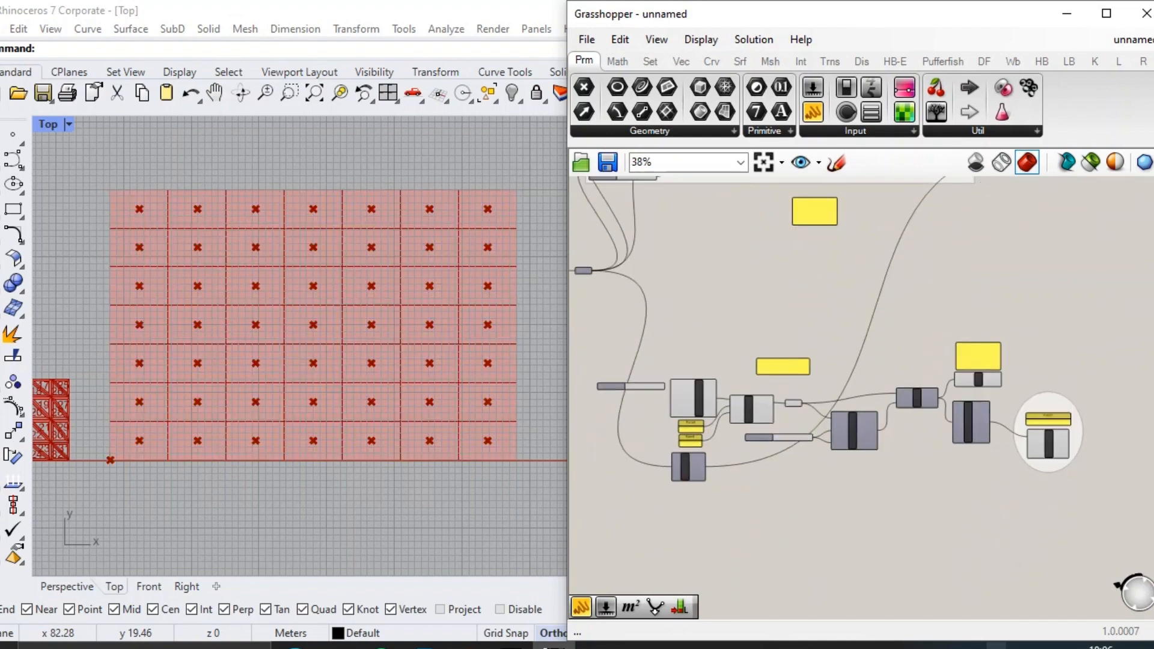
pyautogui.moveTo(1073, 504); pyautogui.dragTo(842, 424)
pyautogui.click(749, 284)
pyautogui.scroll(5, 724, 405)
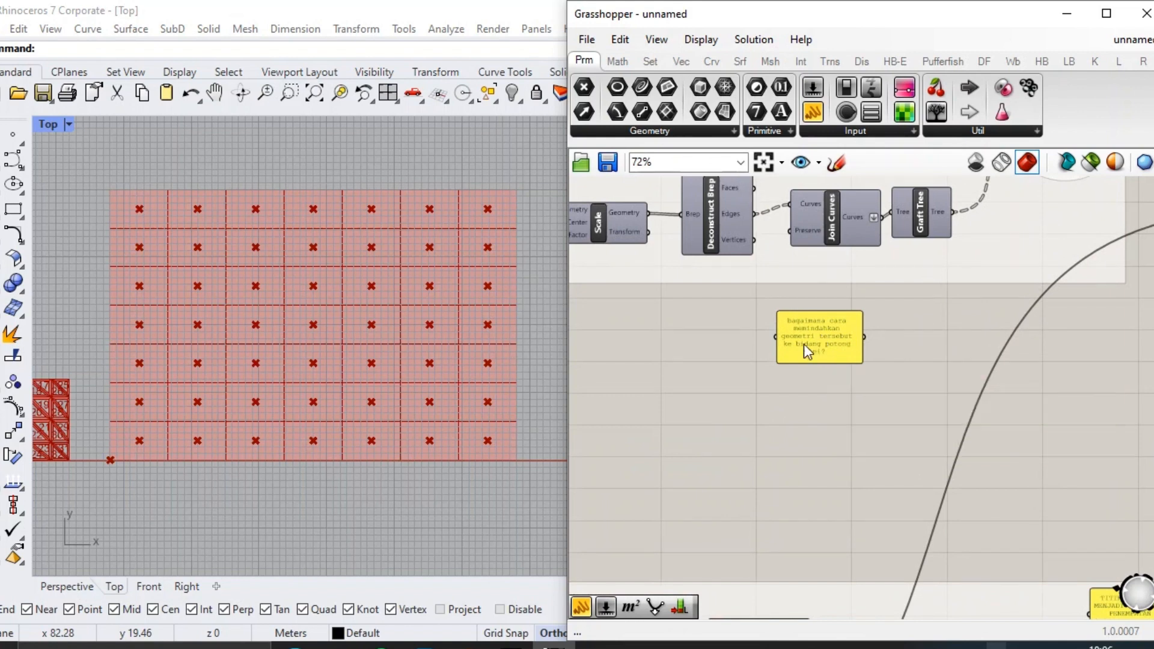
# Place a text panel beside the question note and set its text to "PROYEKSI KE BIDANG POTONG".
pyautogui.moveTo(803, 344); pyautogui.dragTo(834, 307, button='right')
pyautogui.click(707, 312)
pyautogui.scroll(5, 715, 315)
pyautogui.doubleClick(714, 312)
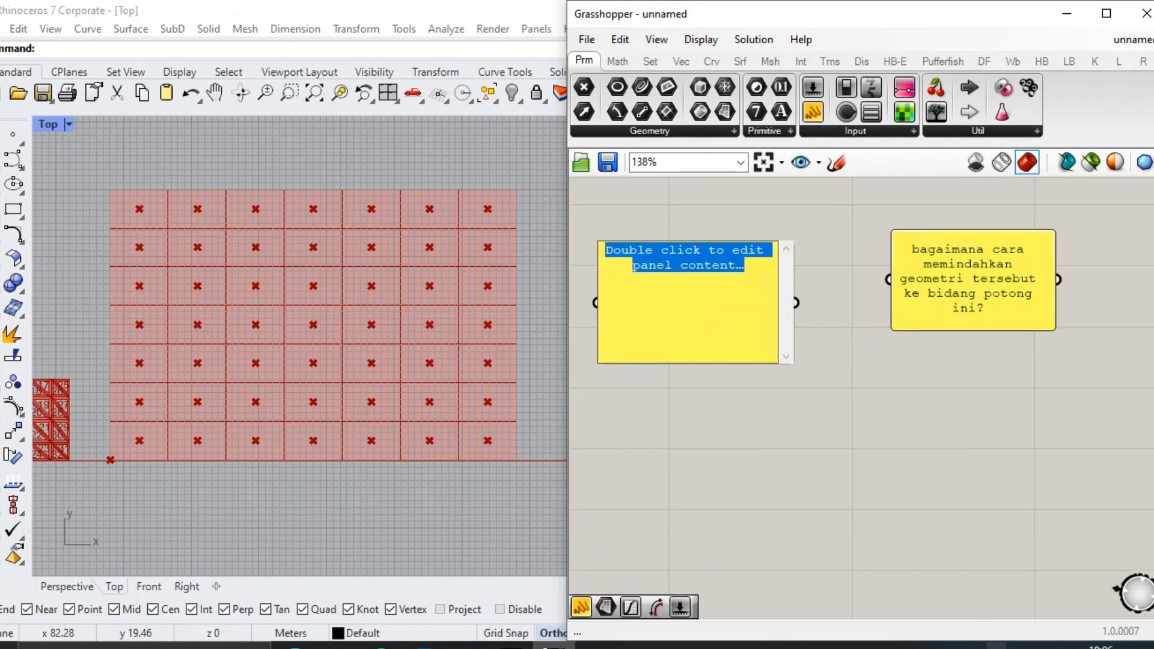
pyautogui.write('PROYEKSI KE BIDANG P')
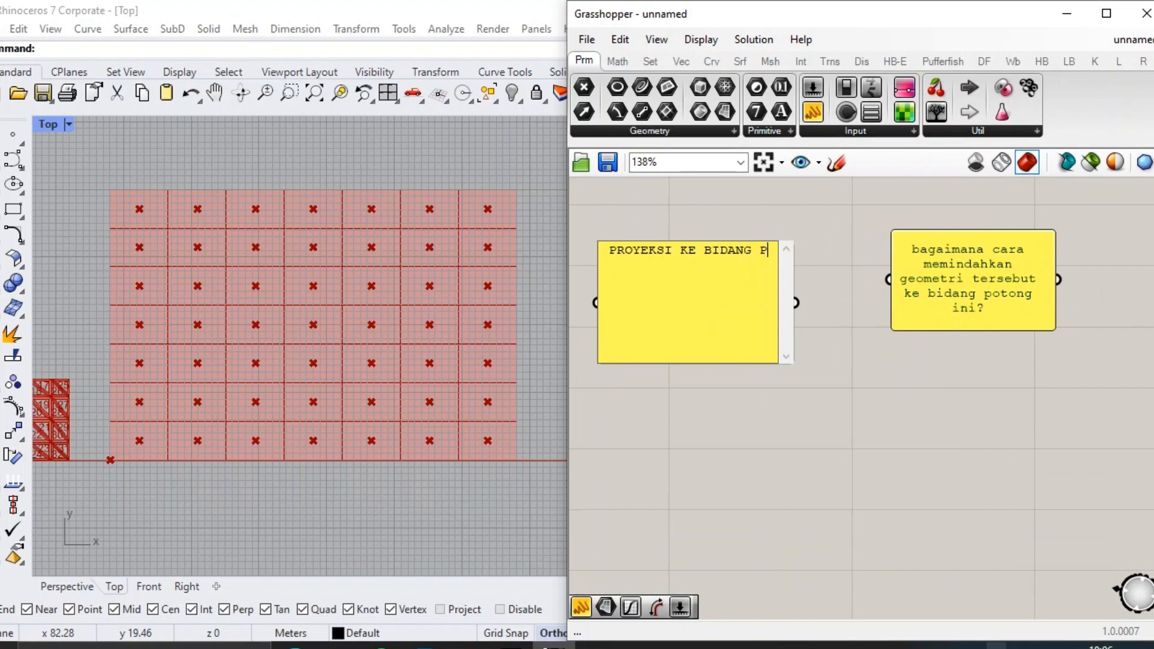
pyautogui.click(799, 425)
# Shorten the "PROYEKSI KE BIDANG POTONG" panel to fit its text and shift it closer to the question note.
pyautogui.scroll(-3, 796, 349)
pyautogui.scroll(3, 840, 347)
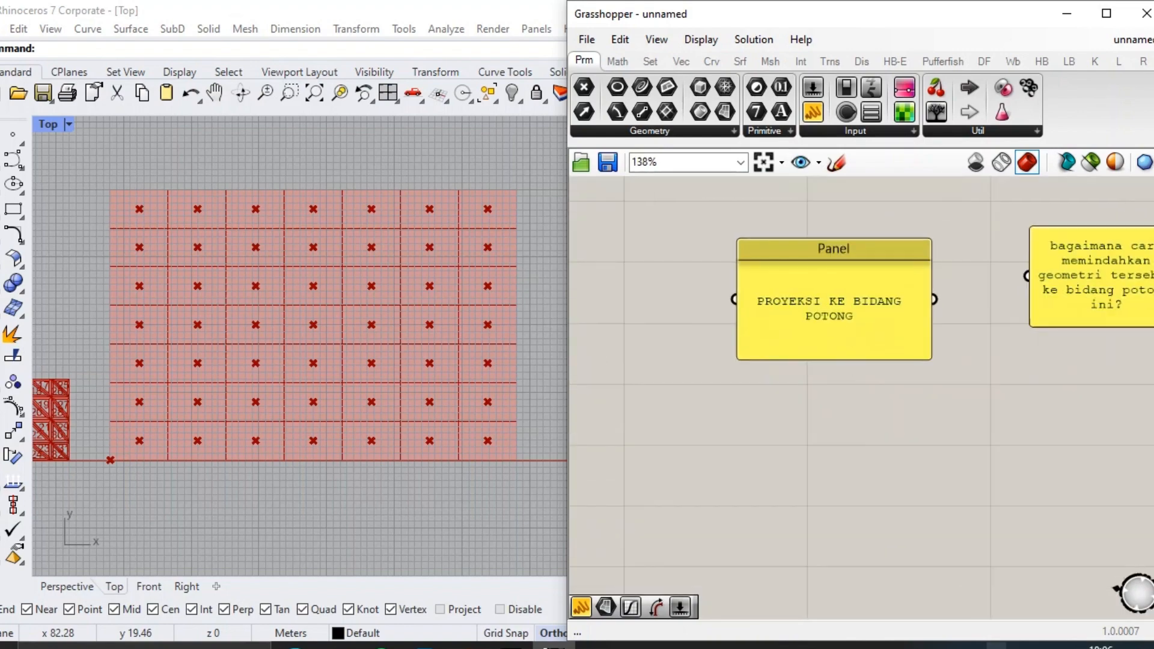
pyautogui.moveTo(845, 359); pyautogui.dragTo(843, 314)
pyautogui.moveTo(845, 284); pyautogui.dragTo(886, 283)
# Add an Area component below the projection panel and connect the shell's Surface parameter to its Geometry input.
pyautogui.scroll(-3, 887, 283)
pyautogui.moveTo(895, 322); pyautogui.dragTo(1009, 246, button='right')
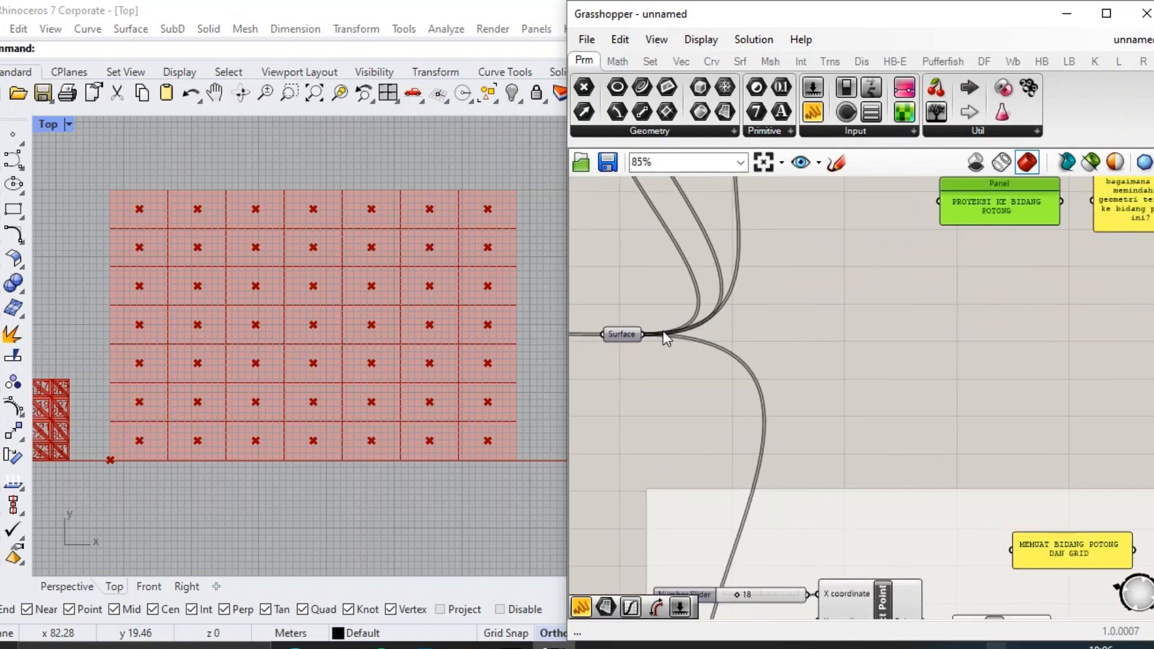
pyautogui.click(629, 332)
pyautogui.scroll(-4, 879, 325)
pyautogui.scroll(-8, 385, 351)
pyautogui.scroll(8, 269, 368)
pyautogui.scroll(5, 842, 325)
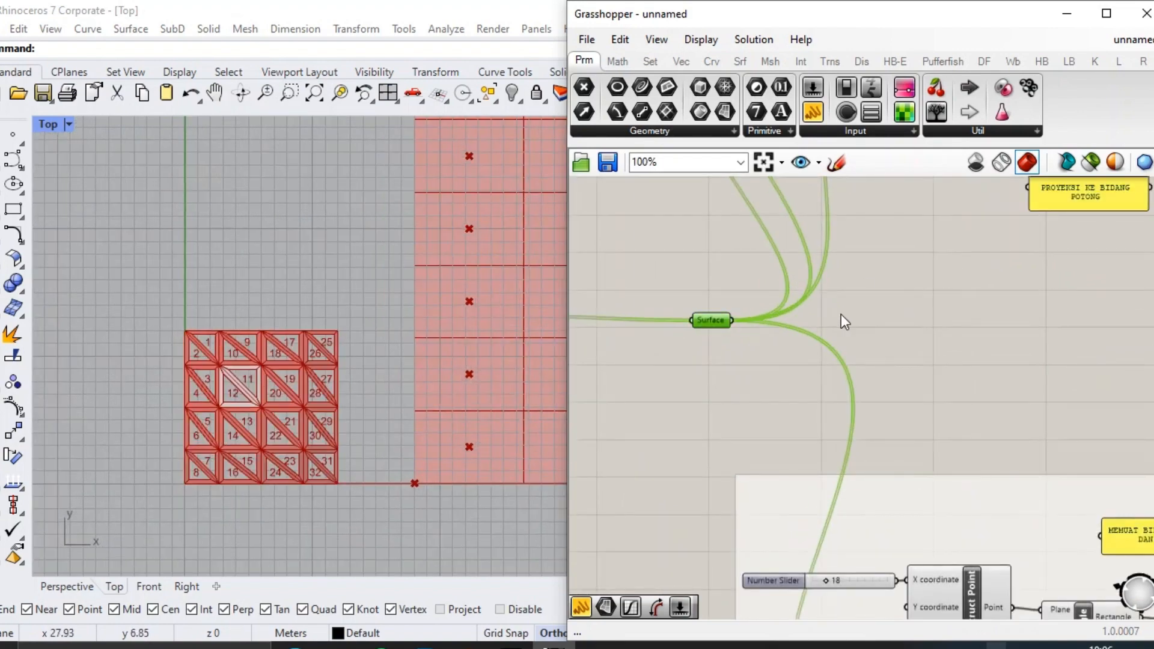
pyautogui.doubleClick(896, 306)
pyautogui.write('area')
pyautogui.click(895, 295)
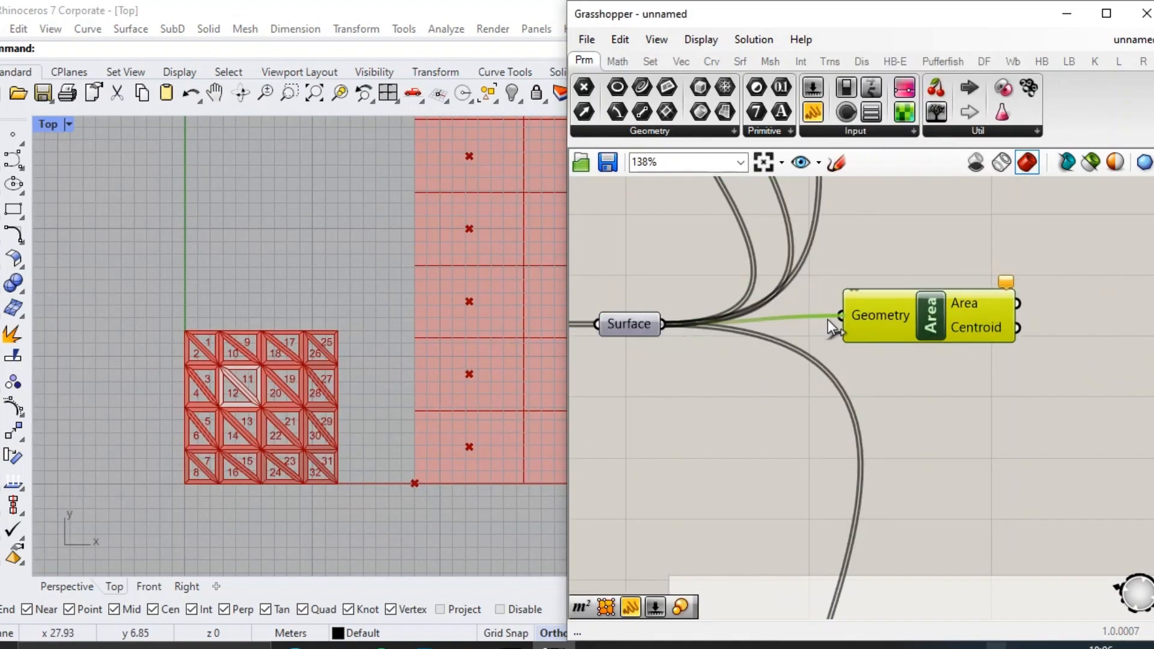
pyautogui.moveTo(828, 319); pyautogui.dragTo(830, 319)
pyautogui.moveTo(907, 323); pyautogui.dragTo(931, 318)
pyautogui.scroll(8, 336, 389)
pyautogui.scroll(-2, 337, 389)
pyautogui.moveTo(425, 324); pyautogui.dragTo(317, 346, button='right')
pyautogui.scroll(2, 284, 337)
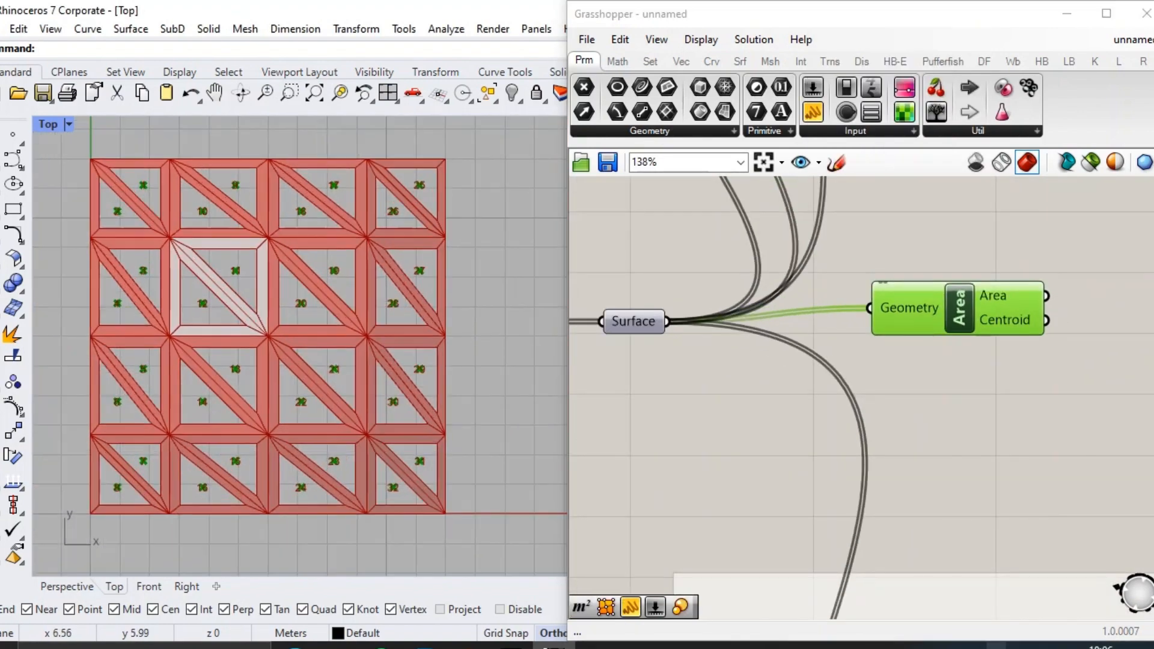
# Add a Surface Closest Point component and connect the Area centroids to its Point input and the shell surfaces to its Surface input.
pyautogui.scroll(-3, 896, 315)
pyautogui.scroll(2, 986, 290)
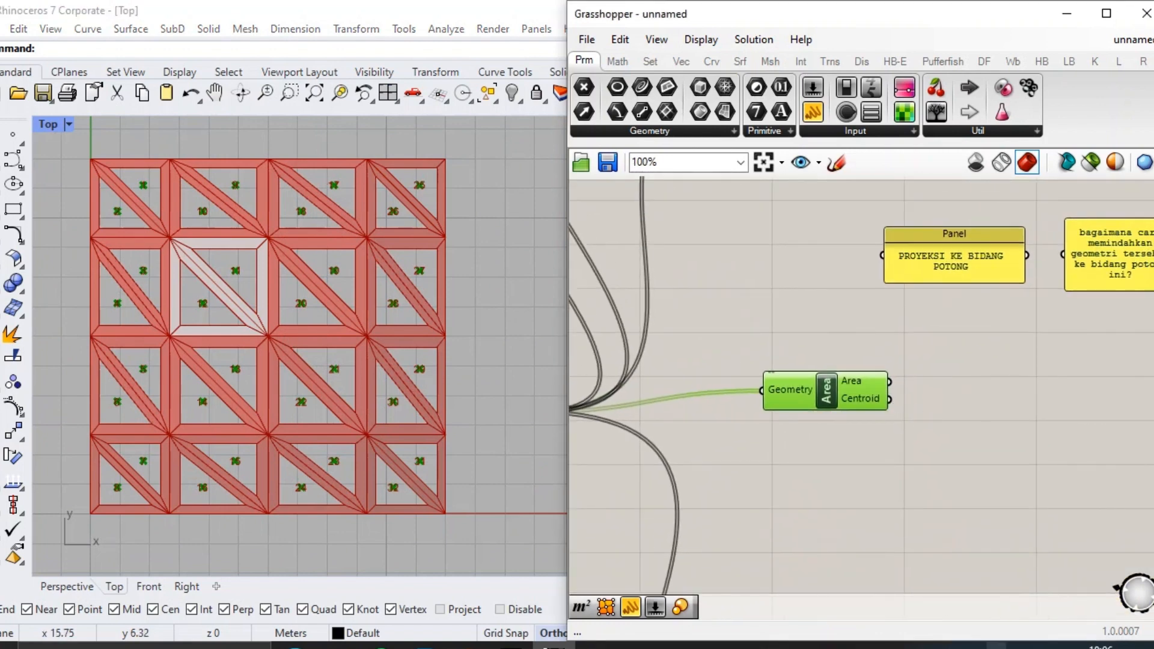
pyautogui.doubleClick(929, 397)
pyautogui.write('surface close')
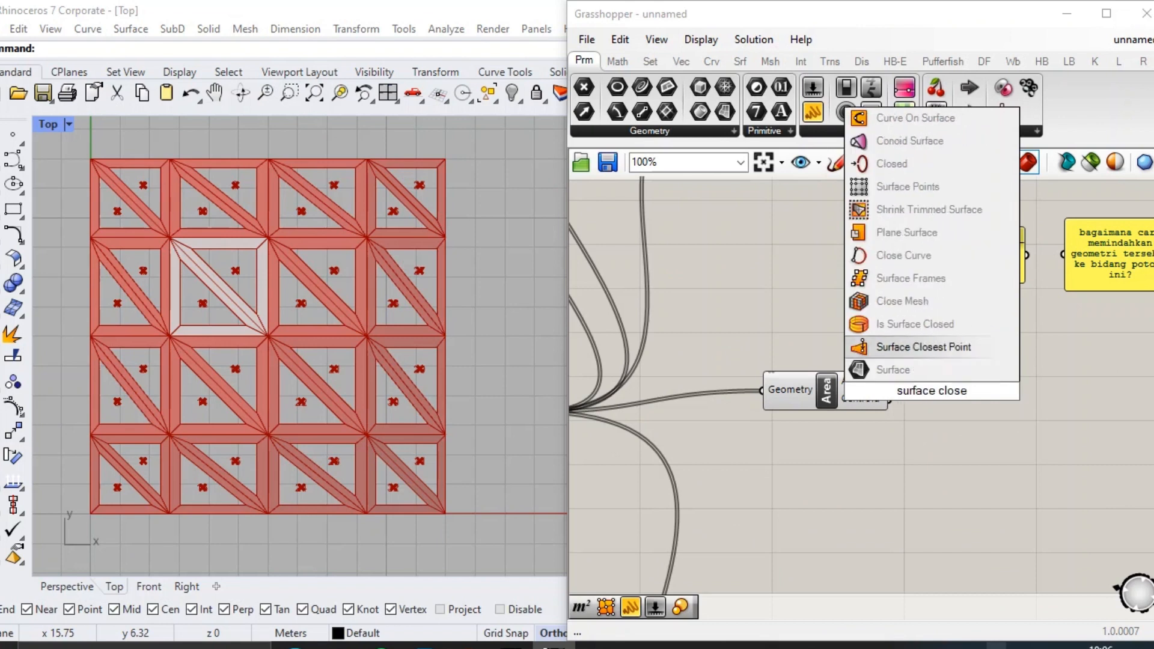
pyautogui.press('Return')
pyautogui.moveTo(840, 401); pyautogui.dragTo(819, 439)
pyautogui.scroll(-2, 818, 437)
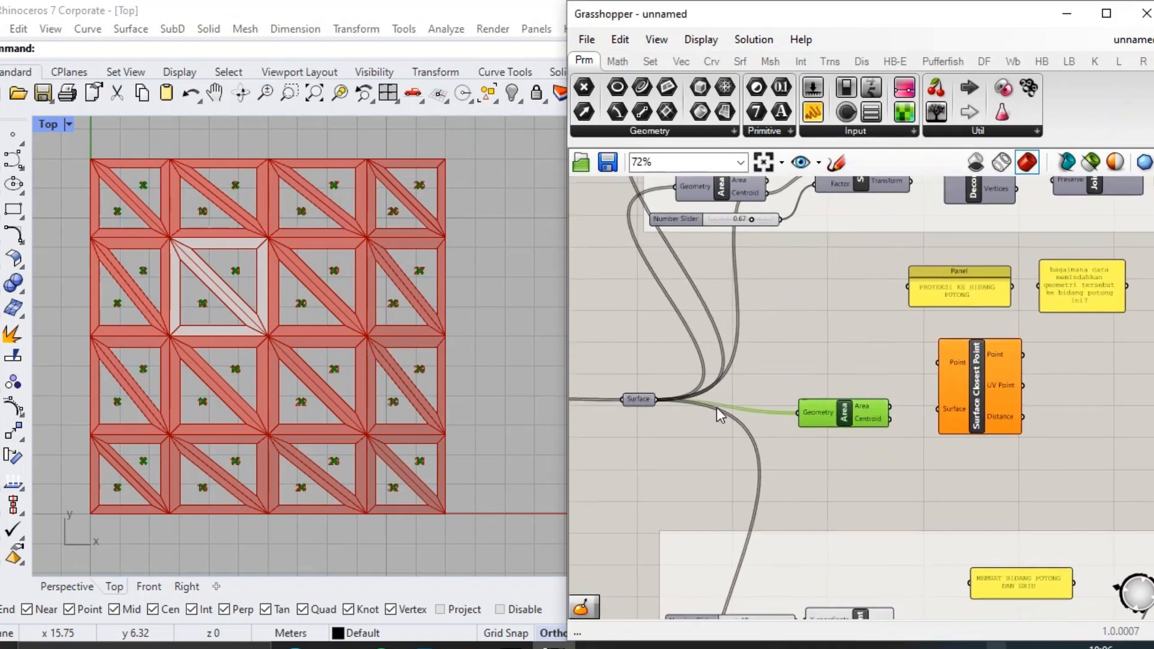
pyautogui.scroll(3, 866, 363)
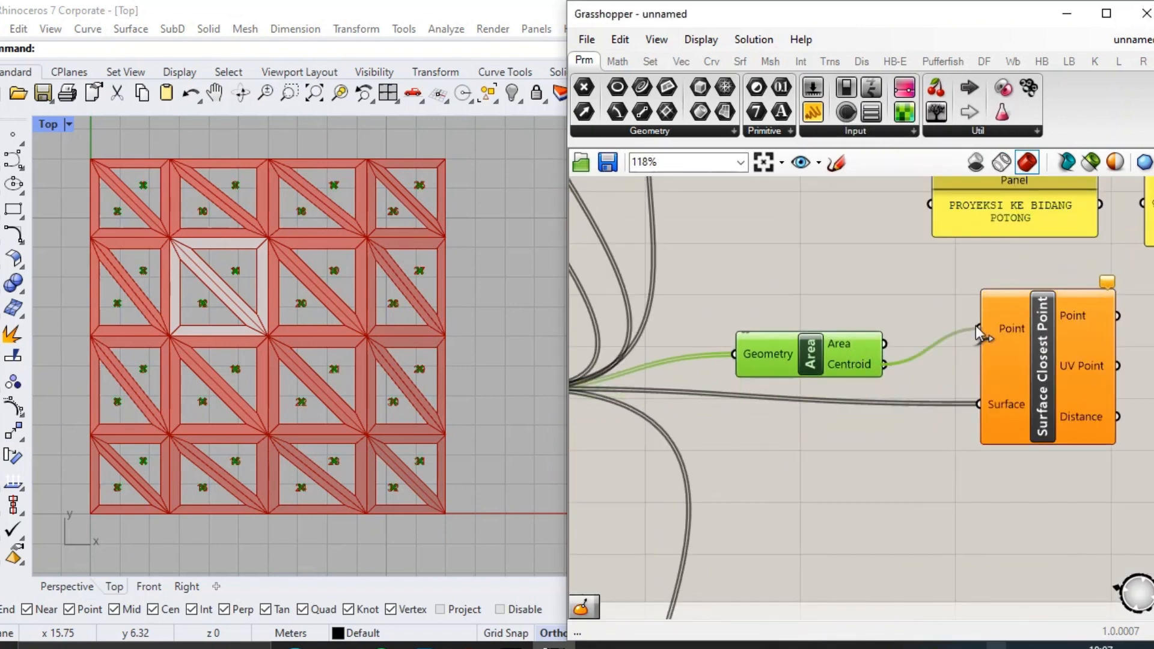
pyautogui.moveTo(975, 326); pyautogui.dragTo(980, 329)
# Add an Evaluate Surface component and feed it the shell surfaces and the Point output of Surface Closest Point.
pyautogui.moveTo(1147, 380); pyautogui.dragTo(1040, 370, button='right')
pyautogui.doubleClick(1066, 362)
pyautogui.write('eval s')
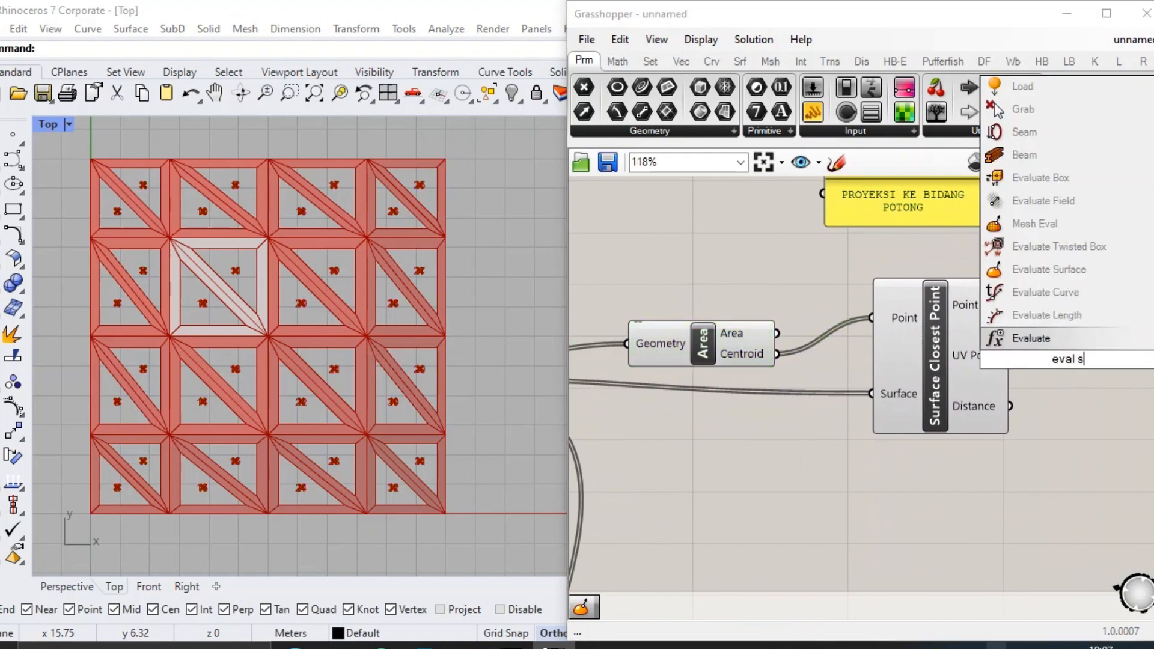
pyautogui.press('Return')
pyautogui.scroll(-3, 1012, 276)
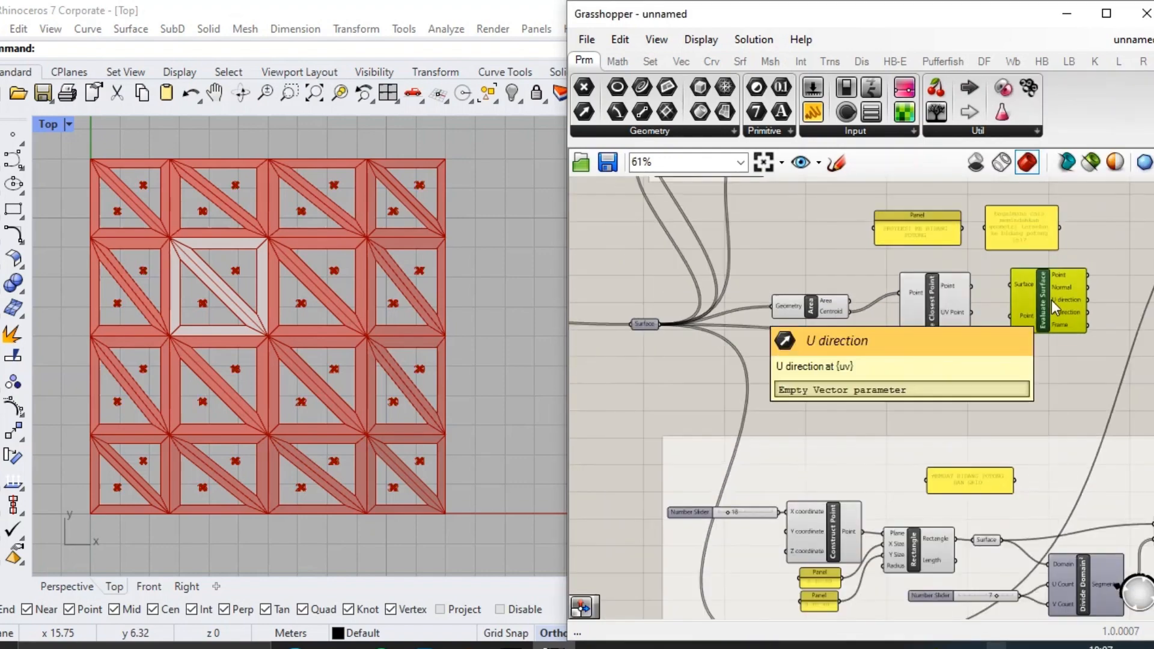
pyautogui.scroll(5, 993, 271)
pyautogui.moveTo(664, 327); pyautogui.dragTo(1032, 301)
pyautogui.moveTo(917, 358); pyautogui.dragTo(909, 424)
pyautogui.moveTo(941, 373); pyautogui.dragTo(1036, 373)
pyautogui.scroll(-1, 986, 385)
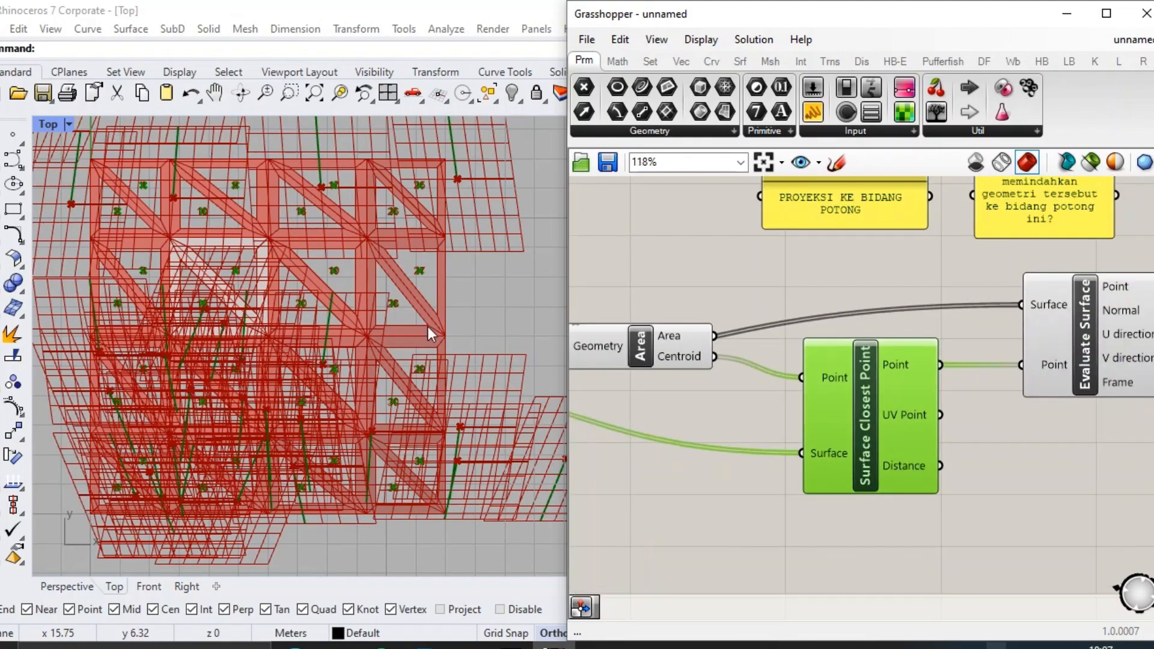
# Show the frames in the Perspective view and feed Evaluate Surface's Point input from the UV Point output instead.
pyautogui.click(66, 586)
pyautogui.moveTo(304, 431); pyautogui.dragTo(259, 349, button='right')
pyautogui.scroll(12, 250, 256)
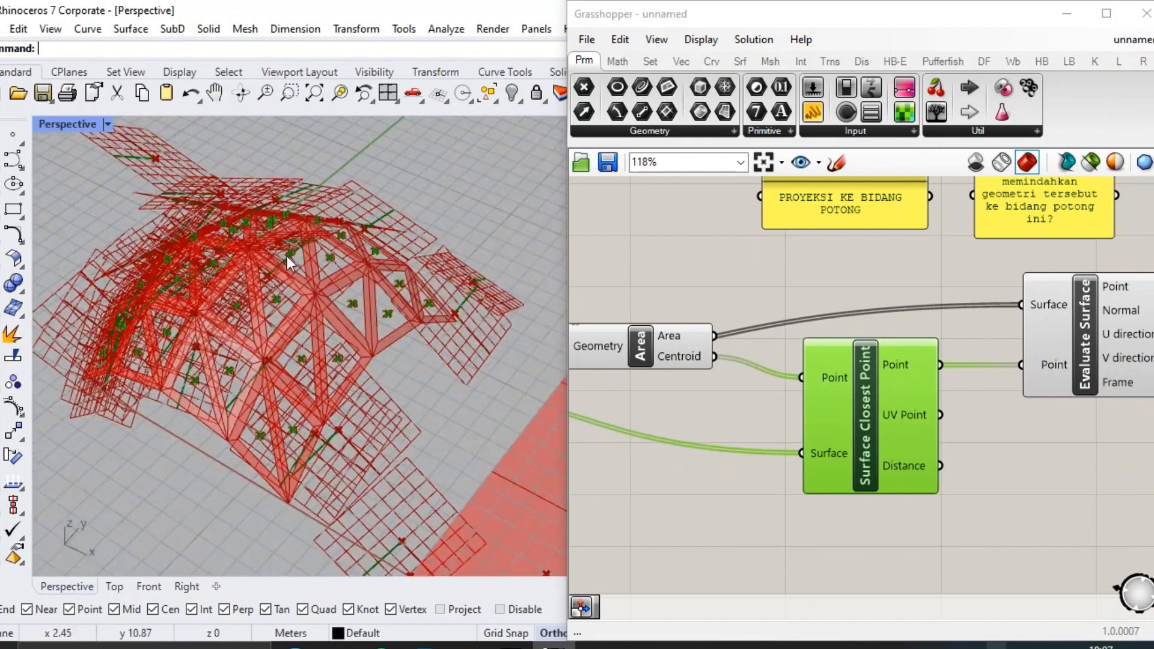
pyautogui.moveTo(302, 258); pyautogui.dragTo(324, 279, button='right')
pyautogui.scroll(-5, 822, 384)
pyautogui.scroll(5, 741, 395)
pyautogui.moveTo(802, 366); pyautogui.dragTo(831, 411)
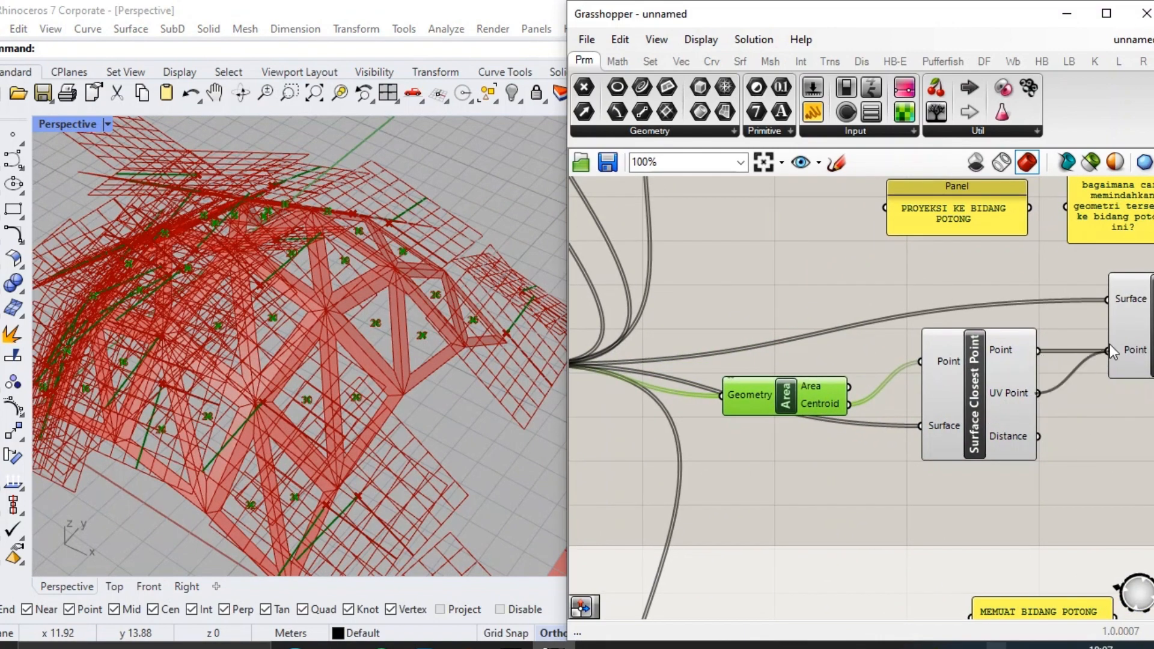
pyautogui.moveTo(1109, 345); pyautogui.dragTo(1109, 346)
pyautogui.scroll(-2, 412, 283)
pyautogui.moveTo(413, 283); pyautogui.dragTo(356, 413, button='right')
# Group the Area, Surface Closest Point and Evaluate Surface components and stack the question note and projection panel above them.
pyautogui.moveTo(1104, 387); pyautogui.dragTo(862, 388, button='right')
pyautogui.scroll(-2, 890, 381)
pyautogui.moveTo(941, 433); pyautogui.dragTo(721, 351)
pyautogui.hotkey('ctrl', 'g')
pyautogui.moveTo(784, 260); pyautogui.dragTo(800, 294)
pyautogui.moveTo(893, 255); pyautogui.dragTo(909, 258)
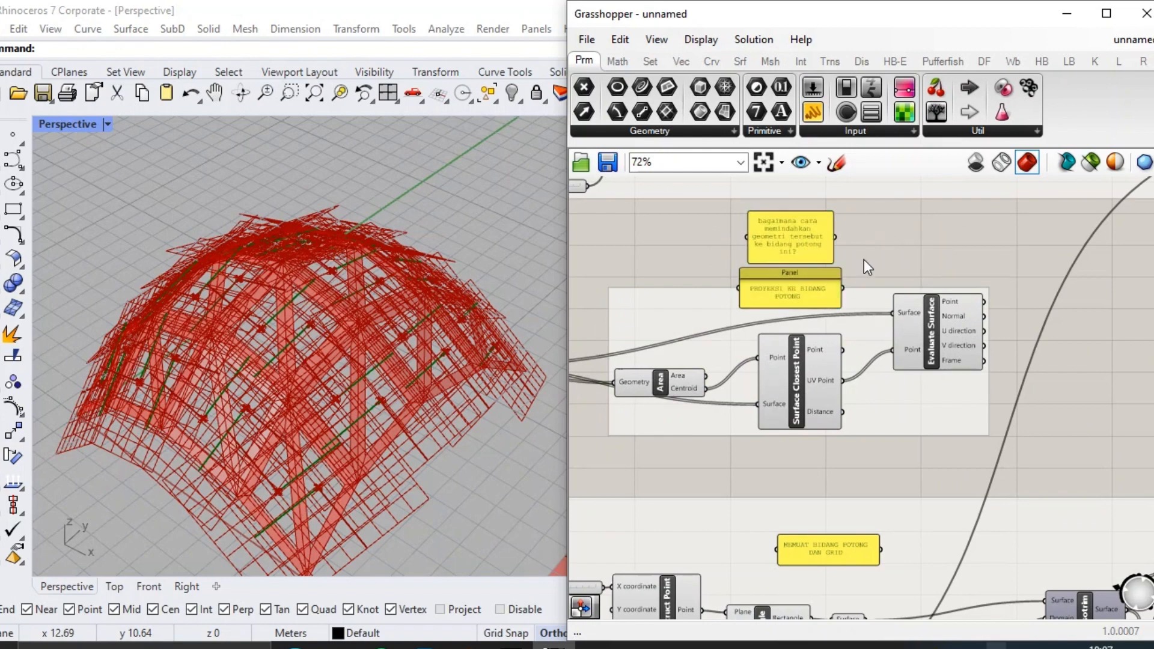
pyautogui.scroll(-3, 864, 259)
pyautogui.moveTo(810, 368); pyautogui.dragTo(803, 320)
pyautogui.click(797, 398)
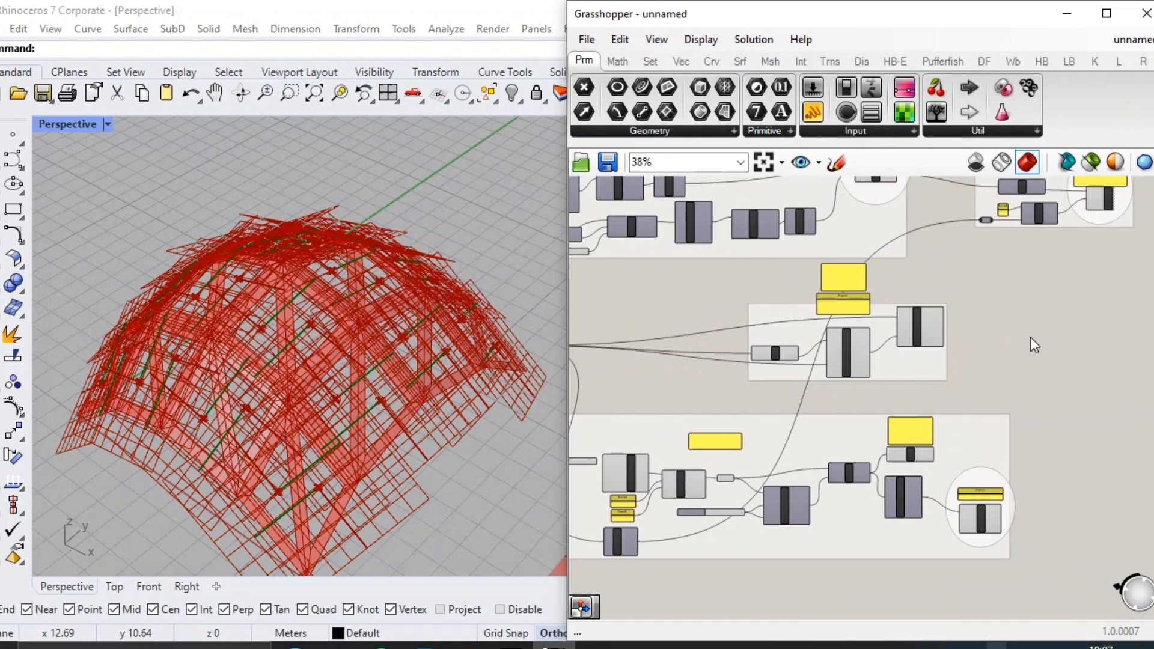
# Turn off the preview of the grouped Area, Surface Closest Point and Evaluate Surface components.
pyautogui.scroll(-1, 1030, 337)
pyautogui.moveTo(982, 377); pyautogui.dragTo(812, 335)
pyautogui.middleClick(813, 336)
pyautogui.click(871, 280)
pyautogui.click(796, 386)
pyautogui.scroll(-4, 328, 388)
pyautogui.scroll(3, 993, 359)
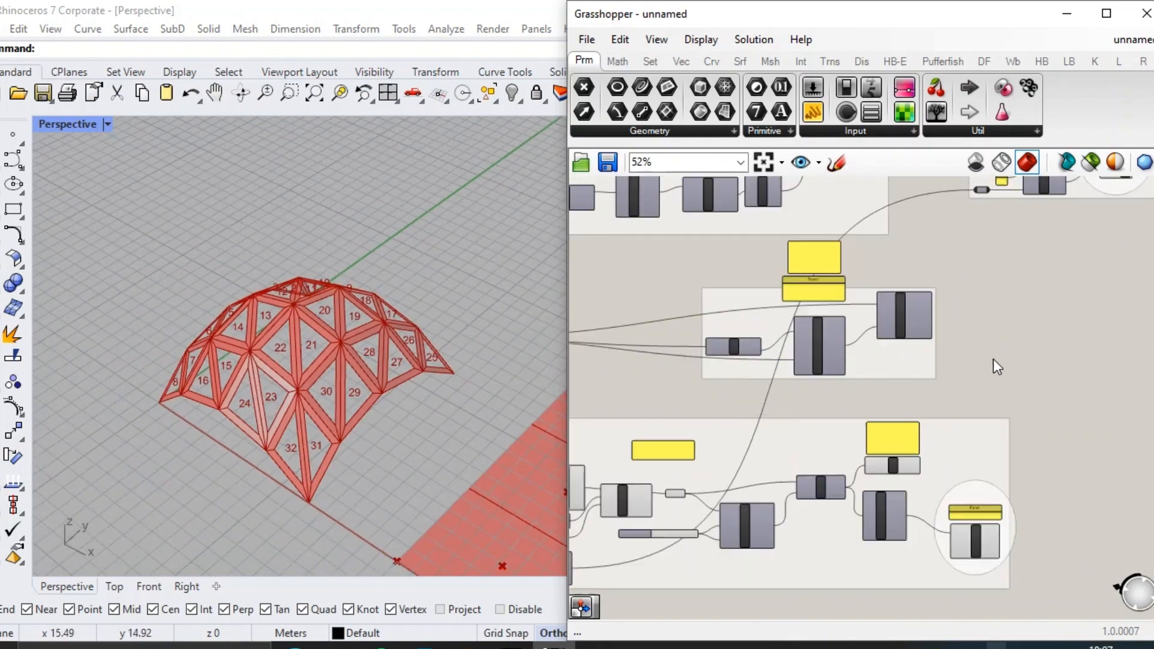
# Add an Orient component beyond the Evaluate Surface component.
pyautogui.scroll(3, 994, 359)
pyautogui.doubleClick(917, 323)
pyautogui.write('orient')
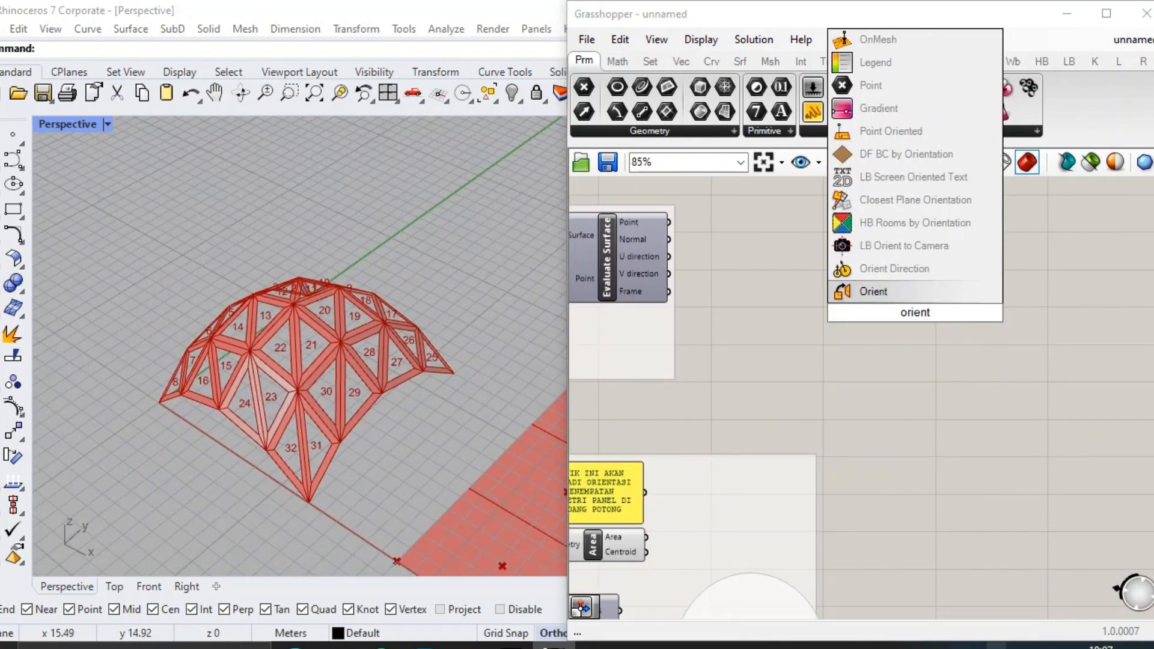
pyautogui.press('Return')
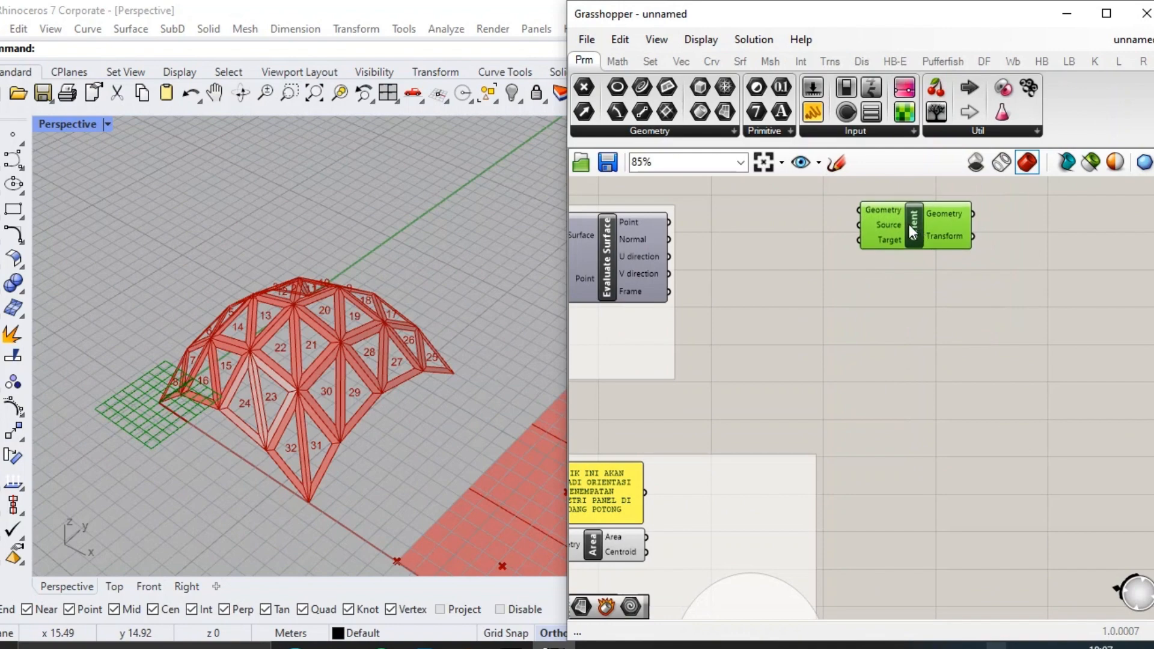
pyautogui.moveTo(728, 337); pyautogui.dragTo(838, 353, button='right')
# Connect the shell's triangular panel surfaces to the Geometry input of Orient.
pyautogui.scroll(-4, 661, 289)
pyautogui.moveTo(625, 270); pyautogui.dragTo(959, 288, button='right')
pyautogui.scroll(5, 701, 348)
pyautogui.scroll(-1, 842, 235)
pyautogui.scroll(-8, 545, 282)
pyautogui.moveTo(725, 307); pyautogui.dragTo(658, 358)
pyautogui.scroll(-9, 922, 260)
pyautogui.scroll(13, 782, 337)
pyautogui.moveTo(813, 392); pyautogui.dragTo(963, 323)
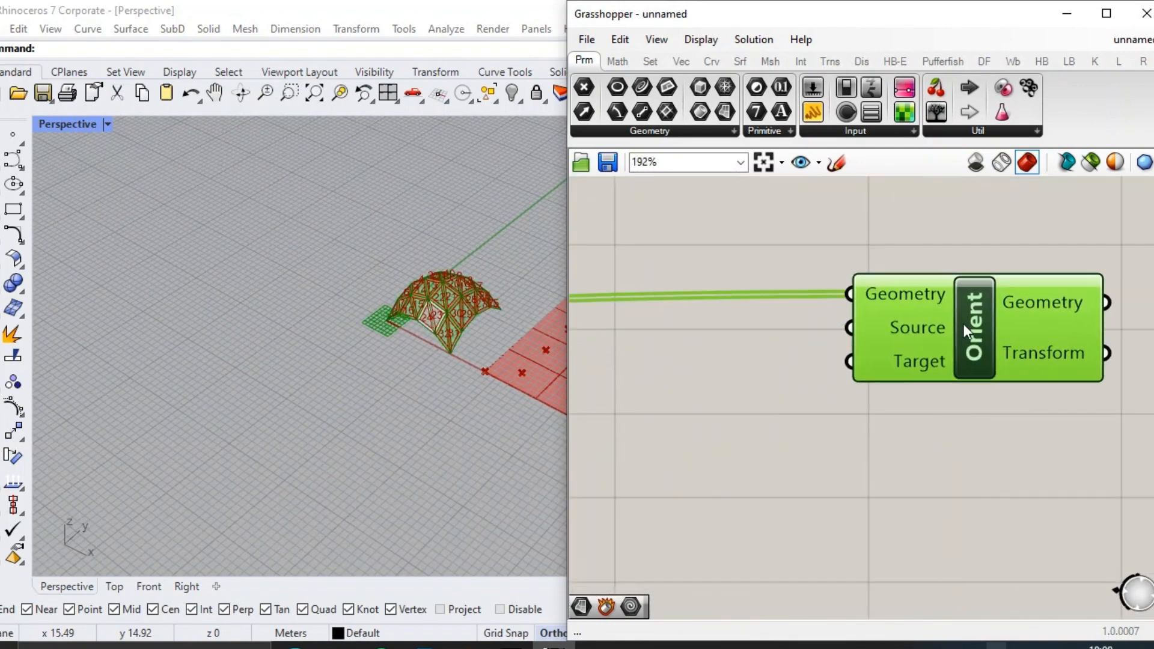
pyautogui.scroll(-3, 721, 370)
# Connect Evaluate Surface's Frame output to Orient's Source and the cutting-grid Area's Centroid output to its Target.
pyautogui.moveTo(709, 372); pyautogui.dragTo(1019, 312, button='right')
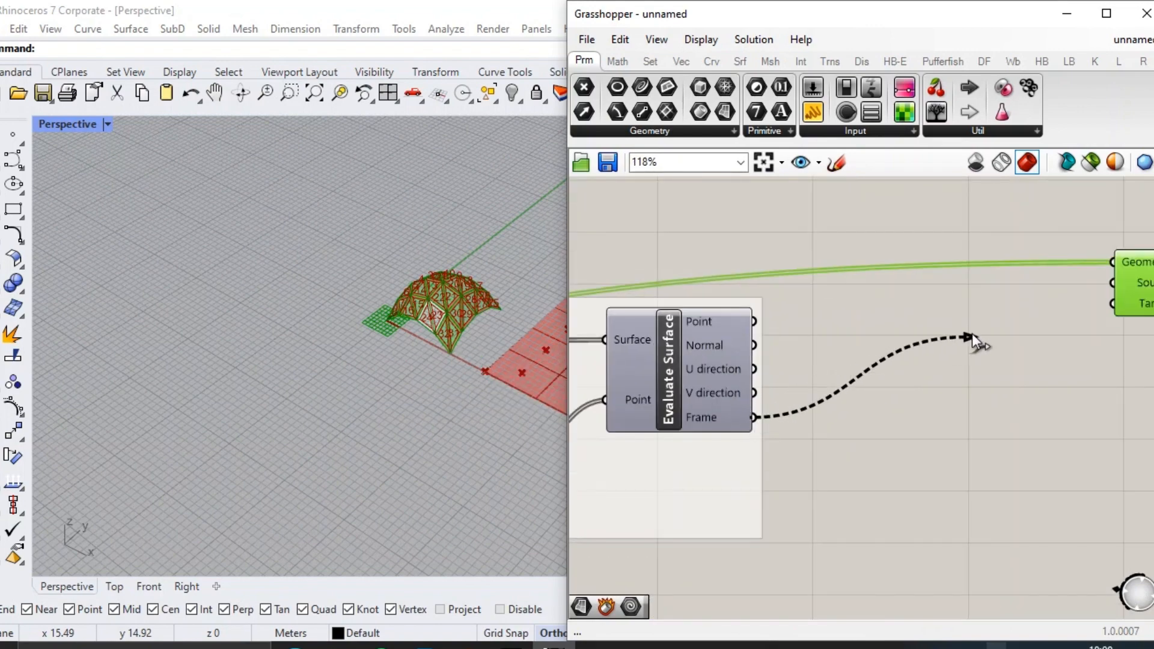
pyautogui.moveTo(974, 339); pyautogui.dragTo(1113, 283)
pyautogui.scroll(-5, 877, 308)
pyautogui.scroll(6, 790, 514)
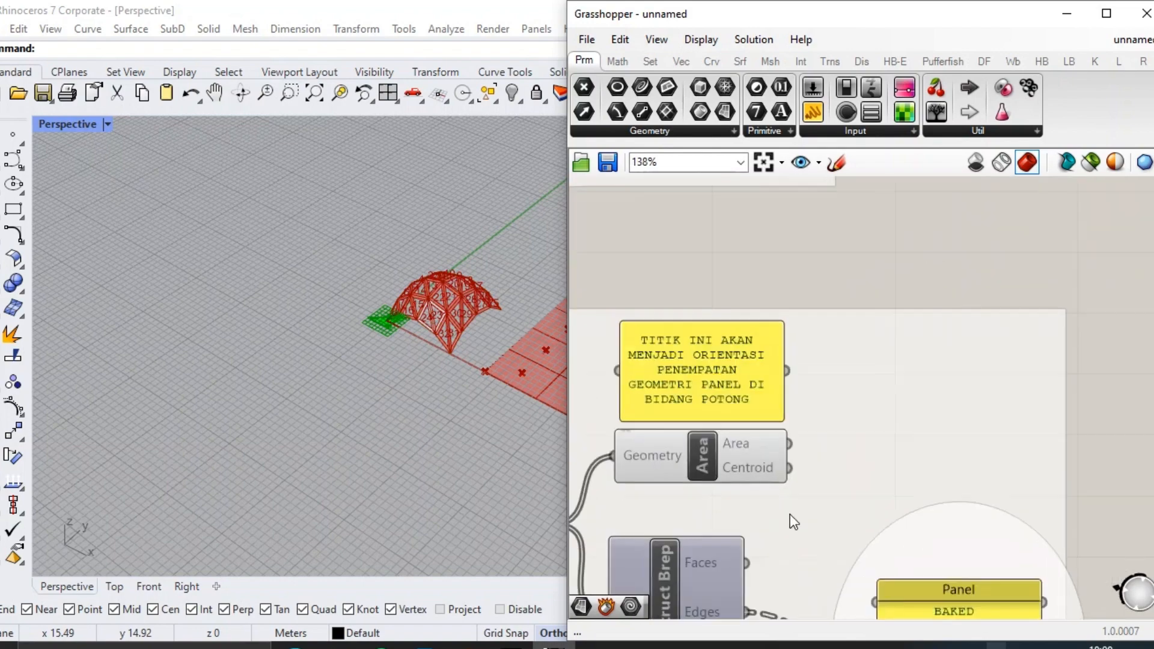
pyautogui.scroll(-5, 800, 456)
pyautogui.scroll(5, 948, 274)
pyautogui.moveTo(788, 467); pyautogui.dragTo(918, 254)
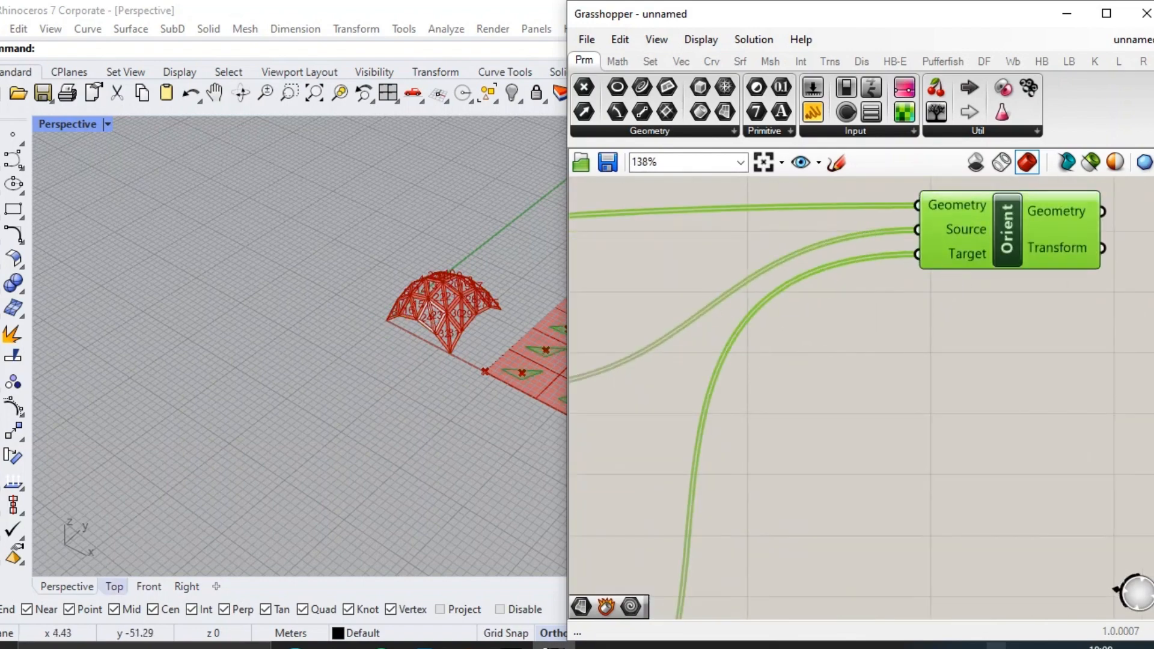
# Examine in the Top view how the oriented triangular panels sit in the cutting-grid cells.
pyautogui.click(115, 587)
pyautogui.scroll(-14, 350, 451)
pyautogui.scroll(8, 514, 316)
pyautogui.scroll(-4, 518, 314)
pyautogui.scroll(4, 309, 320)
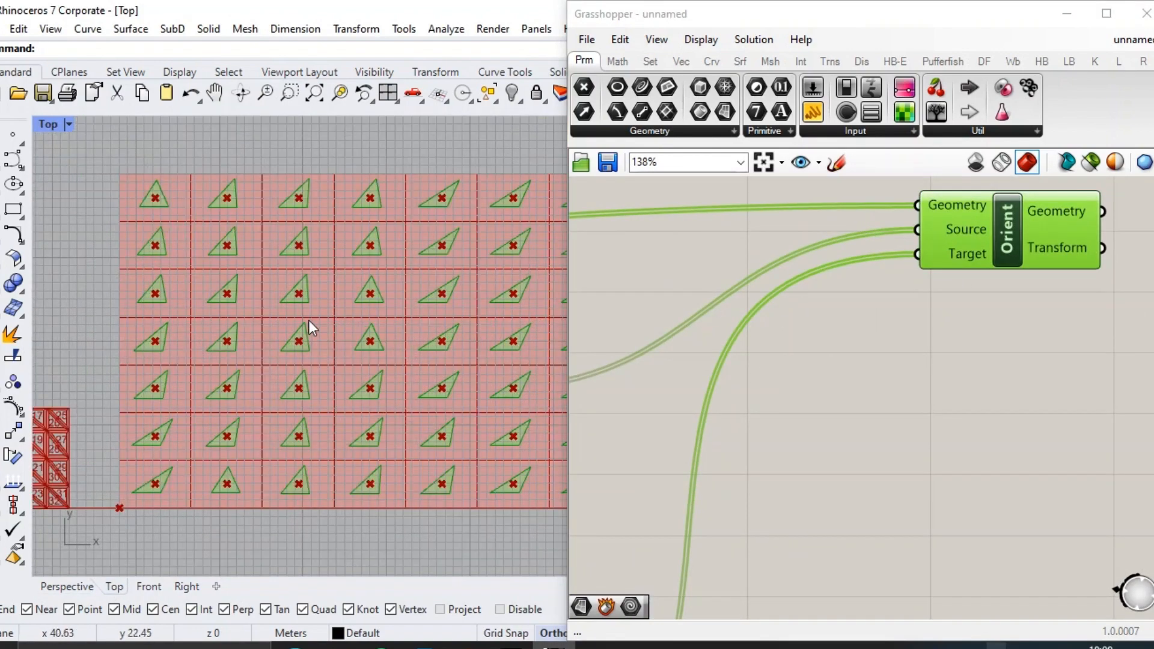
pyautogui.scroll(3, 309, 320)
pyautogui.moveTo(335, 314); pyautogui.dragTo(350, 315, button='right')
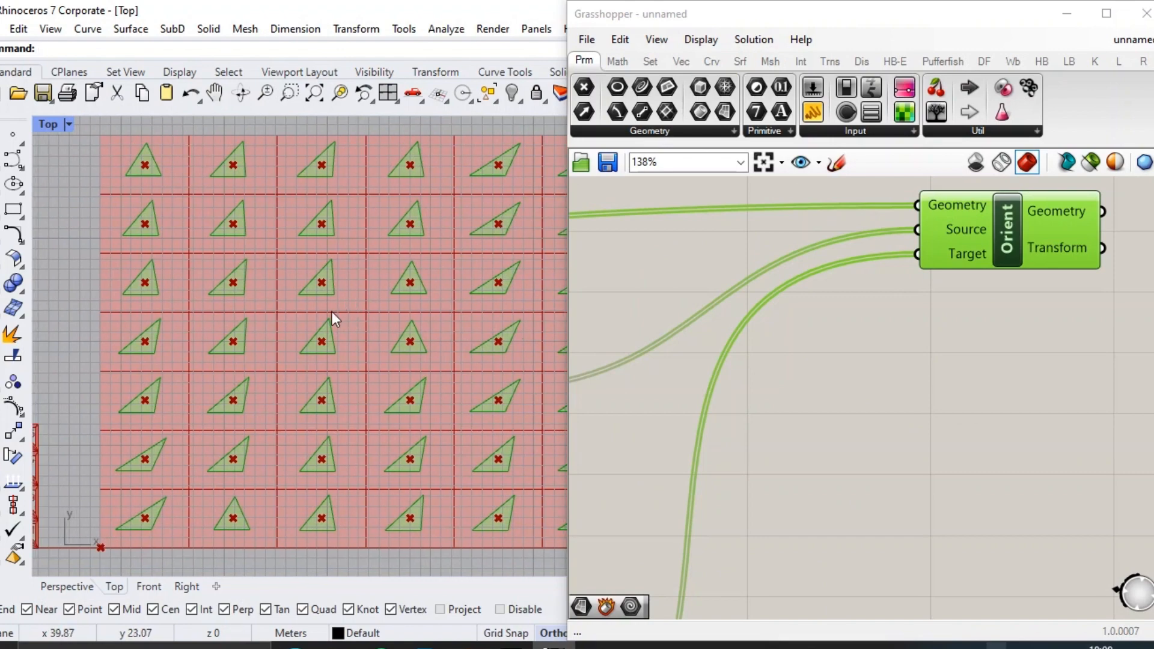
pyautogui.scroll(-5, 911, 312)
pyautogui.scroll(1, 954, 253)
# Add a second Orient component directly below the first one.
pyautogui.moveTo(948, 257); pyautogui.dragTo(971, 249)
pyautogui.click(957, 320)
pyautogui.doubleClick(957, 320)
pyautogui.write('orient')
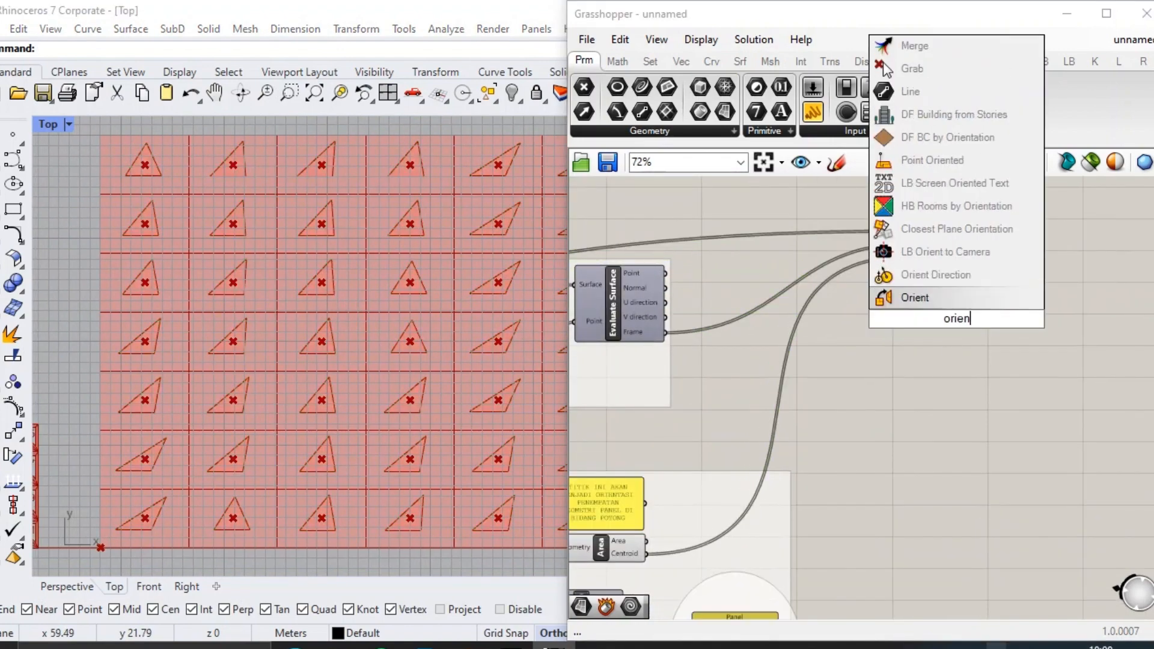
pyautogui.press('Return')
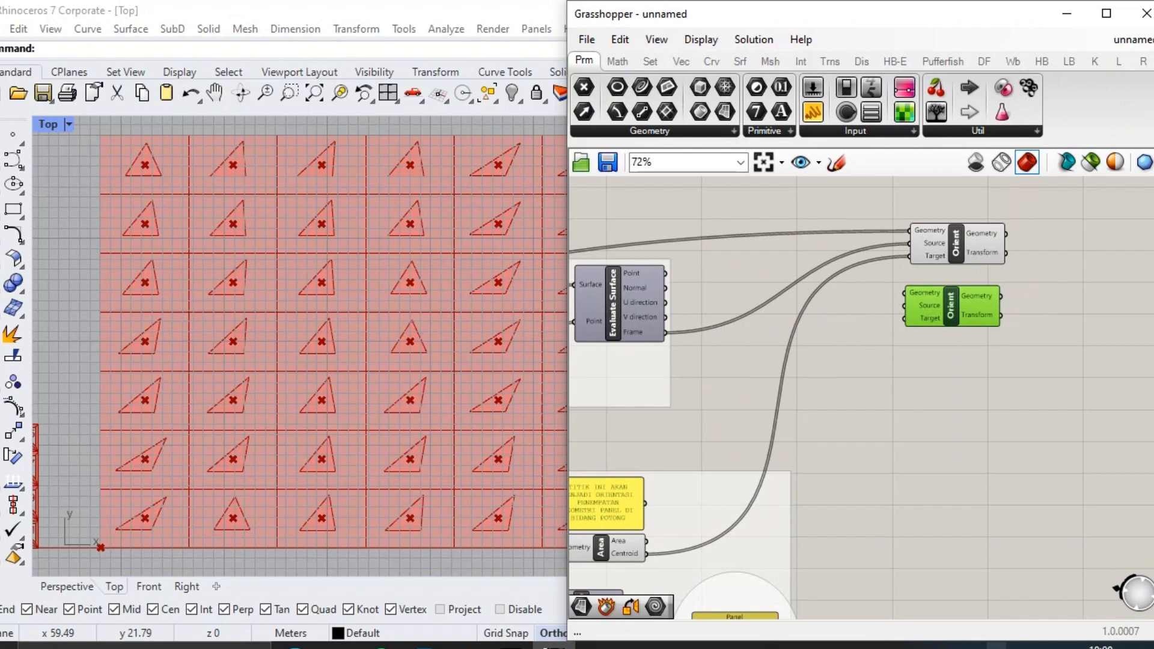
# Connect the Geometry output of the Scale component to the second Orient's Geometry input.
pyautogui.moveTo(980, 385); pyautogui.dragTo(1109, 459, button='right')
pyautogui.scroll(-4, 1110, 460)
pyautogui.scroll(7, 612, 313)
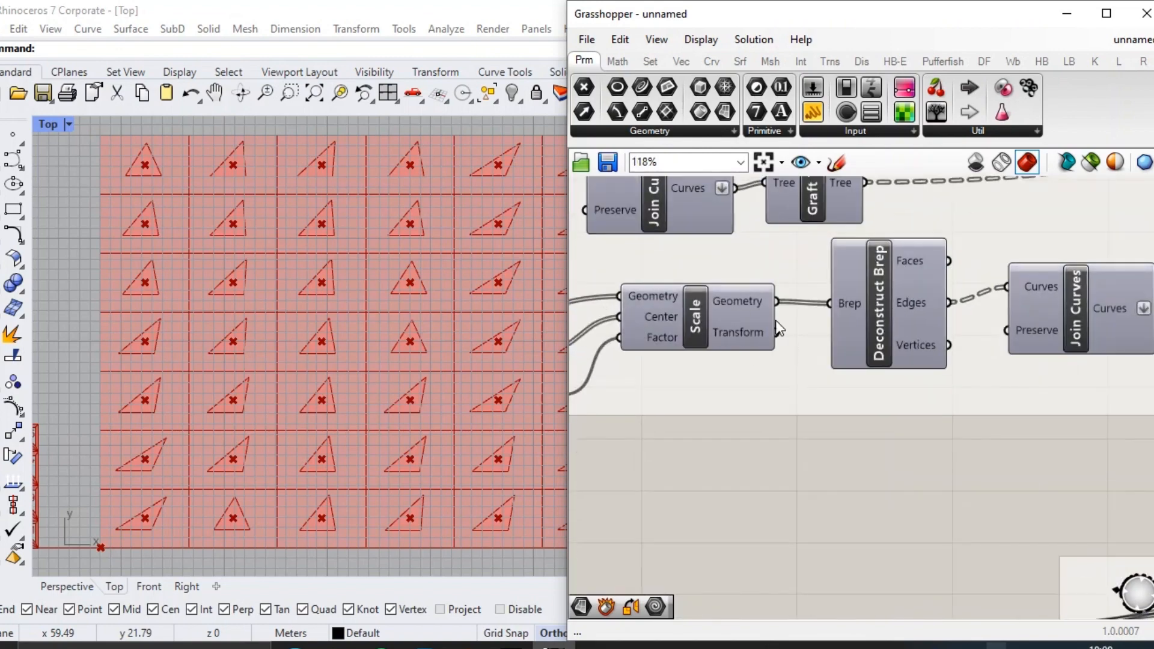
pyautogui.scroll(-7, 673, 279)
pyautogui.moveTo(776, 301); pyautogui.dragTo(906, 364)
pyautogui.scroll(7, 1086, 362)
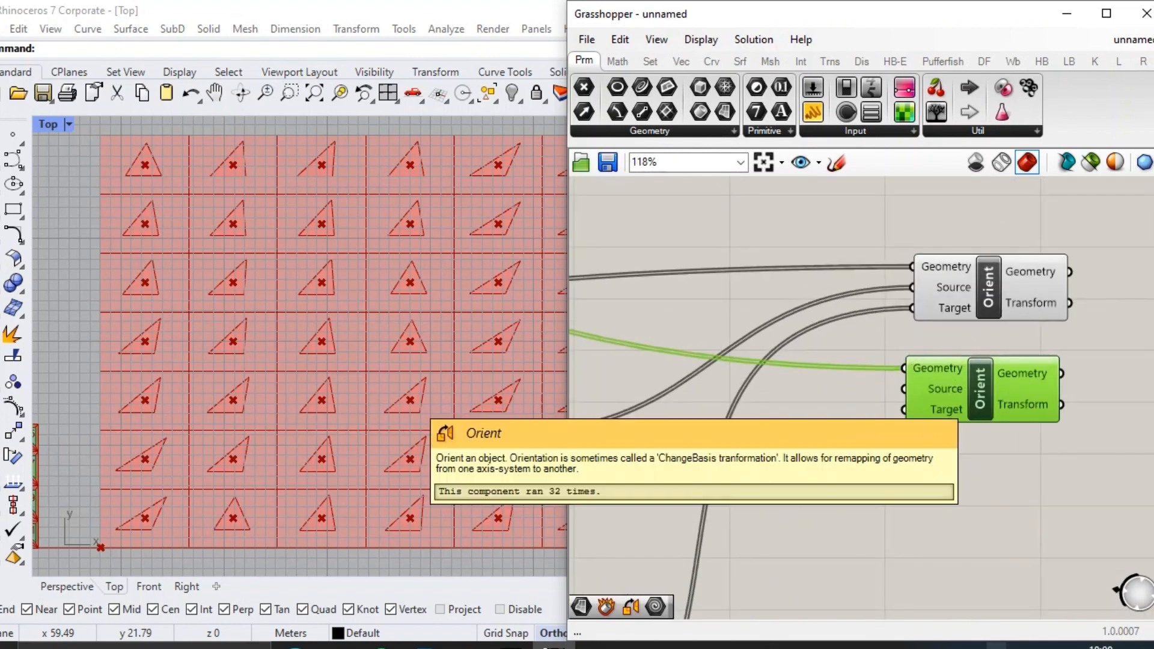
# Connect the cutting-grid centroids to the second Orient's Target and the Evaluate Surface frames to its Source.
pyautogui.scroll(-5, 1040, 380)
pyautogui.scroll(5, 827, 553)
pyautogui.scroll(-5, 805, 511)
pyautogui.moveTo(797, 520); pyautogui.dragTo(1034, 276)
pyautogui.scroll(5, 903, 397)
pyautogui.moveTo(1046, 275)
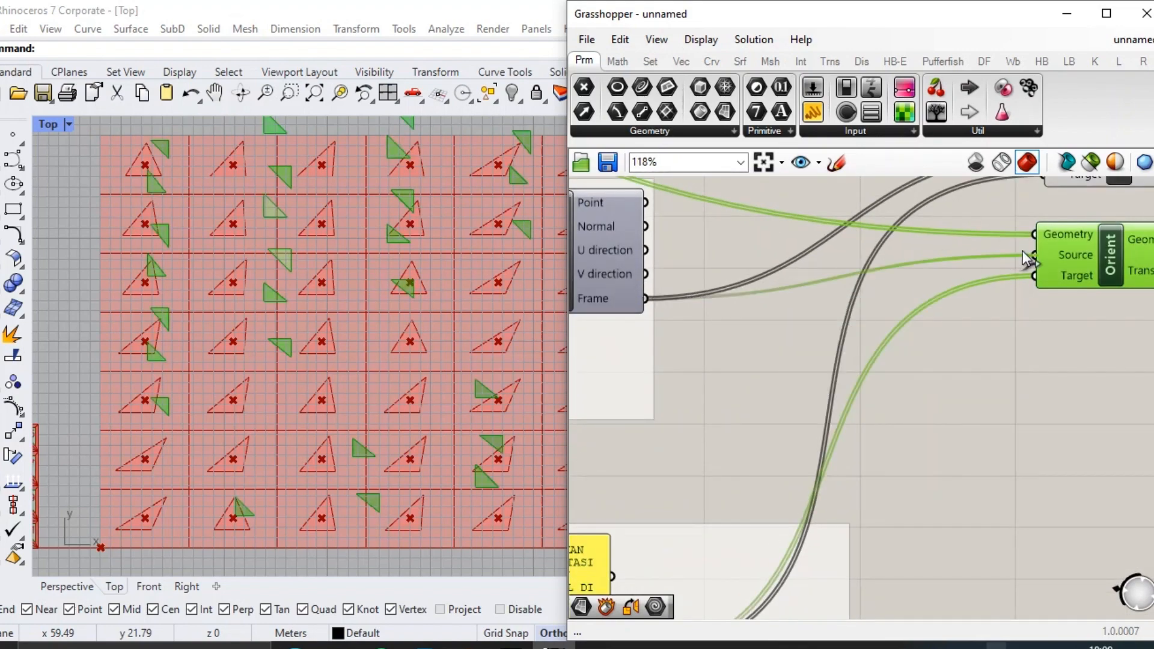
# Add a Join Curves component for each of the two Orient components and feed each from its Orient's Geometry output.
pyautogui.moveTo(1023, 251); pyautogui.dragTo(1026, 253)
pyautogui.scroll(-2, 254, 332)
pyautogui.scroll(6, 257, 337)
pyautogui.scroll(-2, 358, 325)
pyautogui.moveTo(933, 340); pyautogui.dragTo(849, 389, button='right')
pyautogui.scroll(-3, 849, 389)
pyautogui.moveTo(1011, 389); pyautogui.dragTo(828, 355, button='right')
pyautogui.moveTo(913, 331); pyautogui.dragTo(912, 373, button='right')
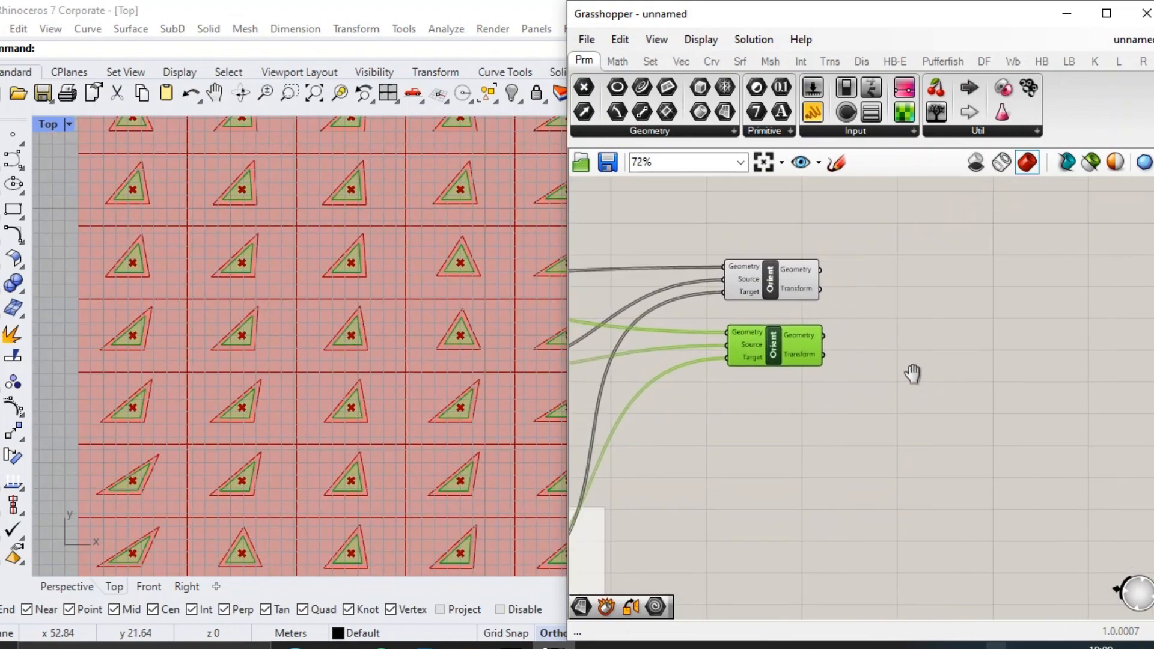
pyautogui.scroll(2, 899, 299)
pyautogui.doubleClick(899, 300)
pyautogui.write('join')
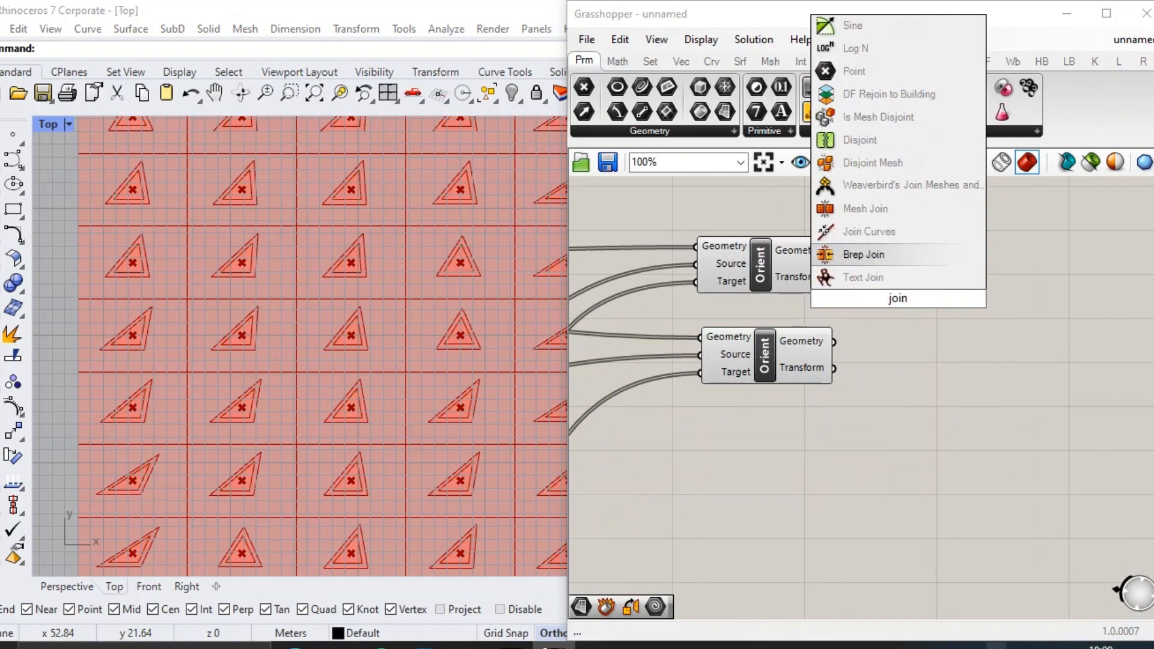
pyautogui.press('Up')
pyautogui.press('Return')
pyautogui.moveTo(829, 250); pyautogui.dragTo(936, 361)
pyautogui.moveTo(834, 342); pyautogui.dragTo(890, 347)
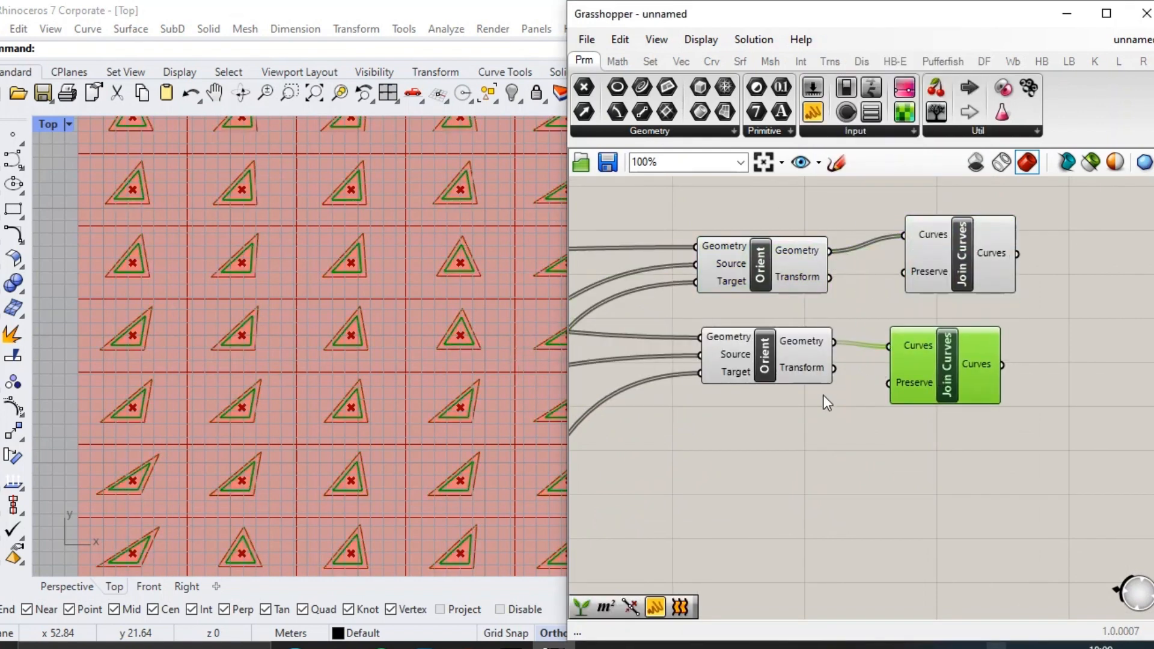
# Turn off the preview of both Orient components.
pyautogui.moveTo(823, 395); pyautogui.dragTo(743, 267)
pyautogui.middleClick(743, 267)
pyautogui.click(789, 226)
pyautogui.click(716, 211)
# Turn off the preview of the components that build the cutting grid, up to Isotrim, and check the grid's Join Curves output.
pyautogui.scroll(-6, 255, 285)
pyautogui.scroll(-7, 935, 307)
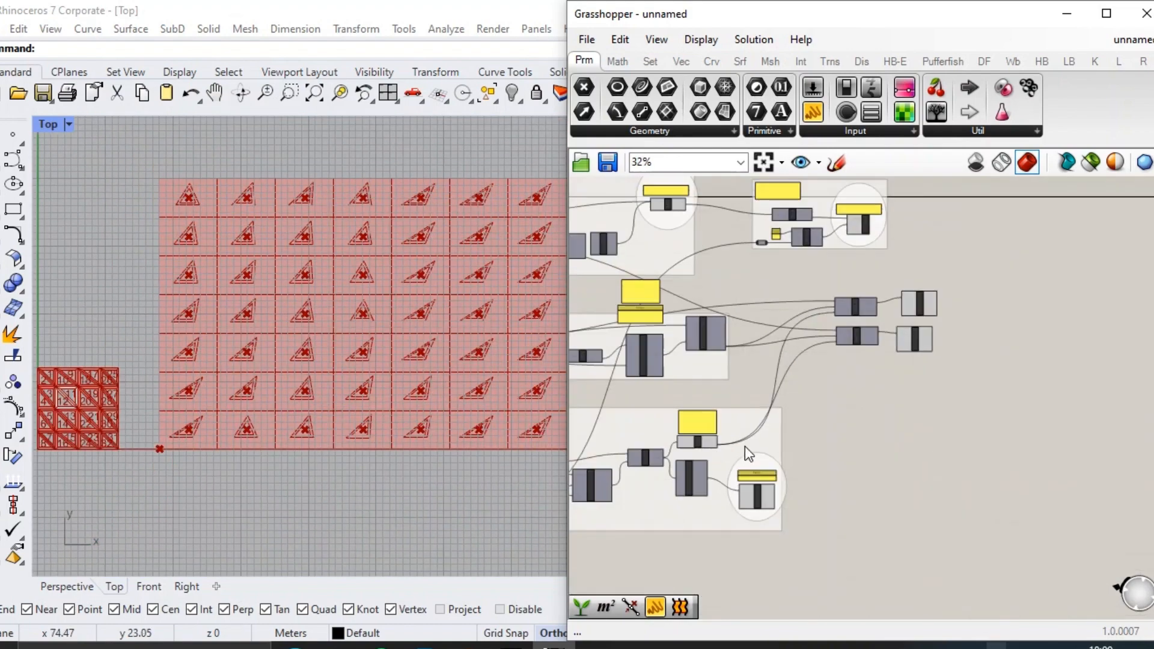
pyautogui.moveTo(745, 446); pyautogui.dragTo(1043, 389, button='right')
pyautogui.moveTo(932, 513); pyautogui.dragTo(752, 394)
pyautogui.middleClick(752, 395)
pyautogui.click(796, 350)
pyautogui.scroll(6, 250, 319)
pyautogui.scroll(4, 854, 454)
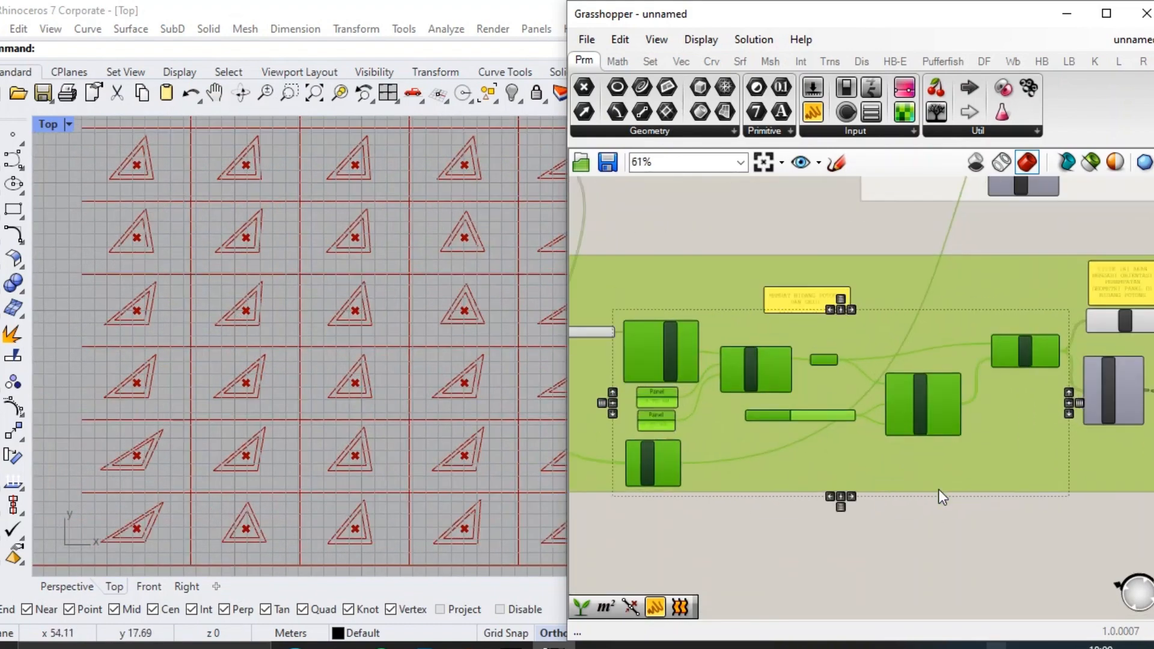
pyautogui.click(943, 510)
pyautogui.moveTo(978, 447); pyautogui.dragTo(890, 431, button='right')
# Align the lower Join Curves component directly beneath the upper one beside the Orient components.
pyautogui.scroll(1, 929, 399)
pyautogui.moveTo(954, 374); pyautogui.dragTo(791, 392, button='right')
pyautogui.click(1031, 428)
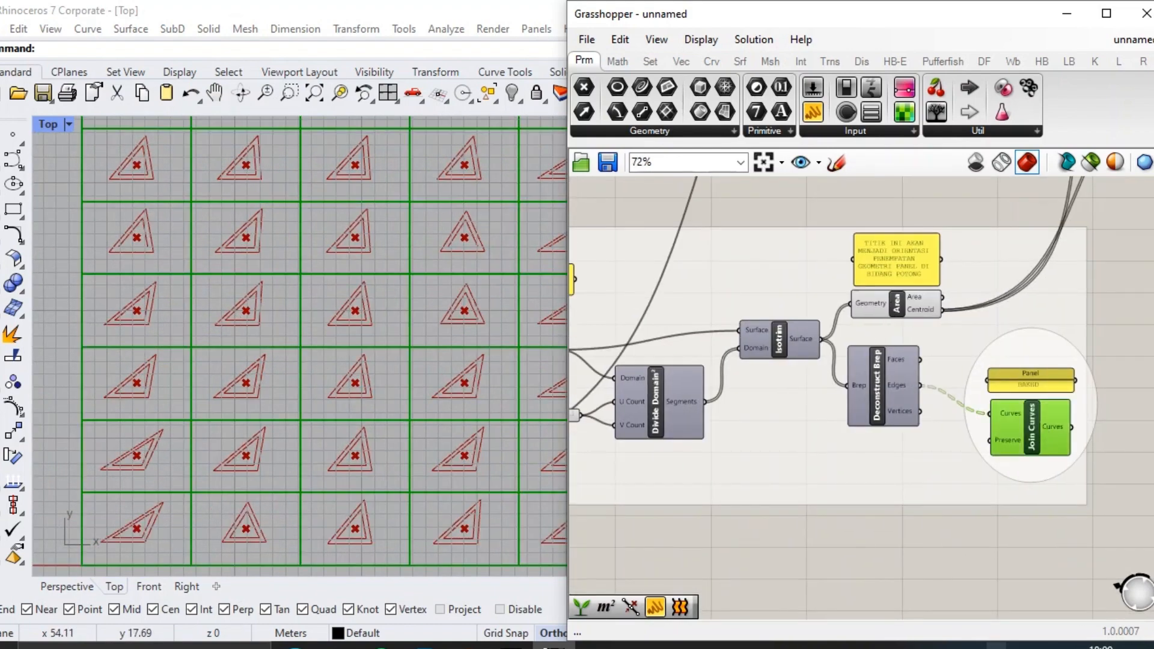
pyautogui.click(873, 556)
pyautogui.scroll(4, 270, 379)
pyautogui.scroll(-4, 274, 374)
pyautogui.scroll(-5, 1004, 355)
pyautogui.moveTo(1073, 338); pyautogui.dragTo(900, 349, button='right')
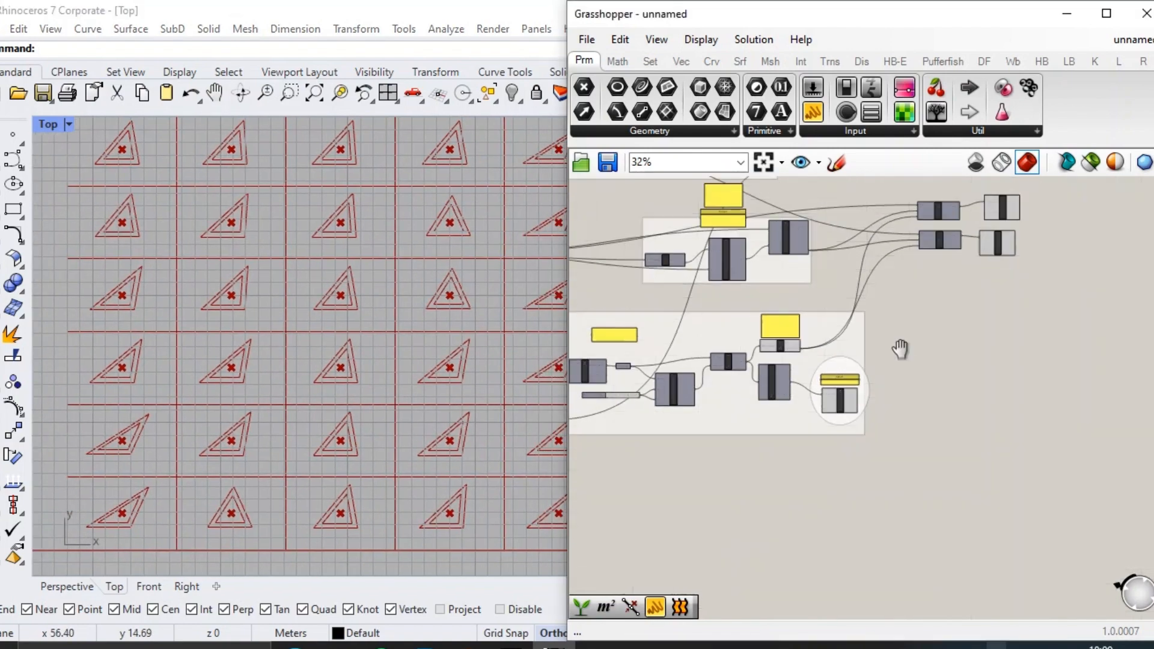
pyautogui.scroll(8, 900, 349)
pyautogui.click(939, 395)
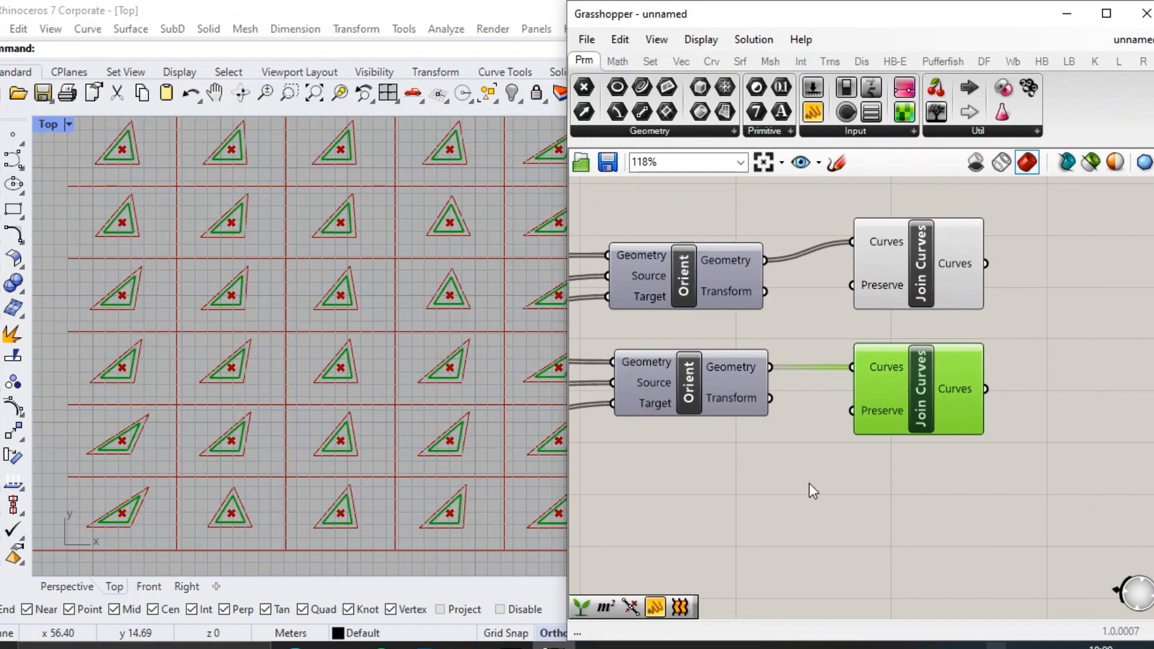
# Group the two Join Curves components and give the group a rounded blob outline.
pyautogui.scroll(-8, 380, 398)
pyautogui.scroll(-4, 839, 410)
pyautogui.moveTo(840, 412); pyautogui.dragTo(1055, 368, button='right')
pyautogui.scroll(-2, 1052, 367)
pyautogui.moveTo(1119, 418); pyautogui.dragTo(989, 307)
pyautogui.moveTo(1024, 333); pyautogui.dragTo(947, 351, button='right')
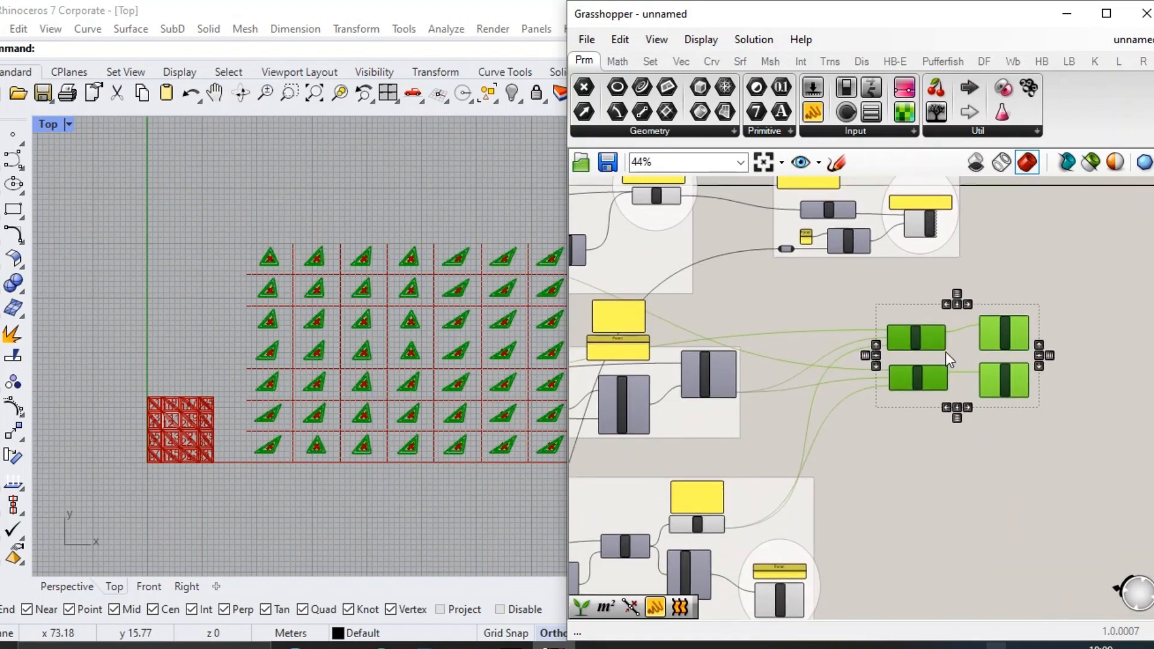
pyautogui.scroll(4, 989, 353)
pyautogui.moveTo(1014, 425); pyautogui.dragTo(1008, 459, button='right')
pyautogui.moveTo(1078, 509); pyautogui.dragTo(1017, 351)
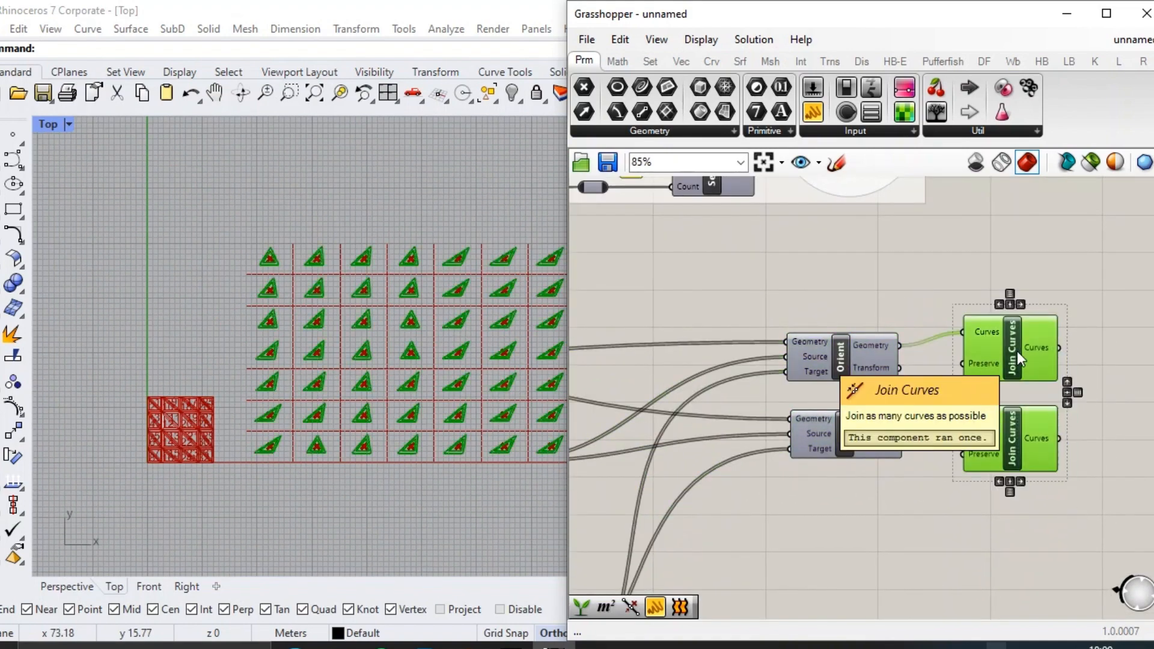
pyautogui.hotkey('ctrl', 'g')
pyautogui.scroll(1, 1012, 399)
pyautogui.rightClick(1012, 400)
pyautogui.click(1061, 481)
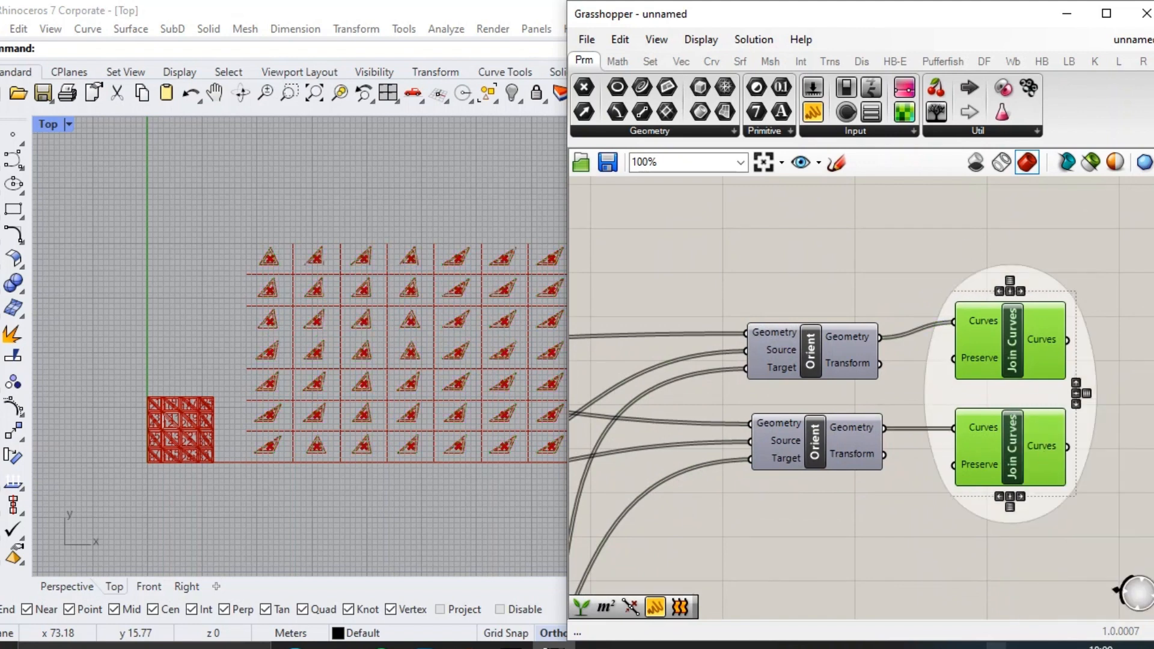
# Add a panel reading "baked" directly above the grouped Join Curves components.
pyautogui.doubleClick(965, 241)
pyautogui.write('//baked')
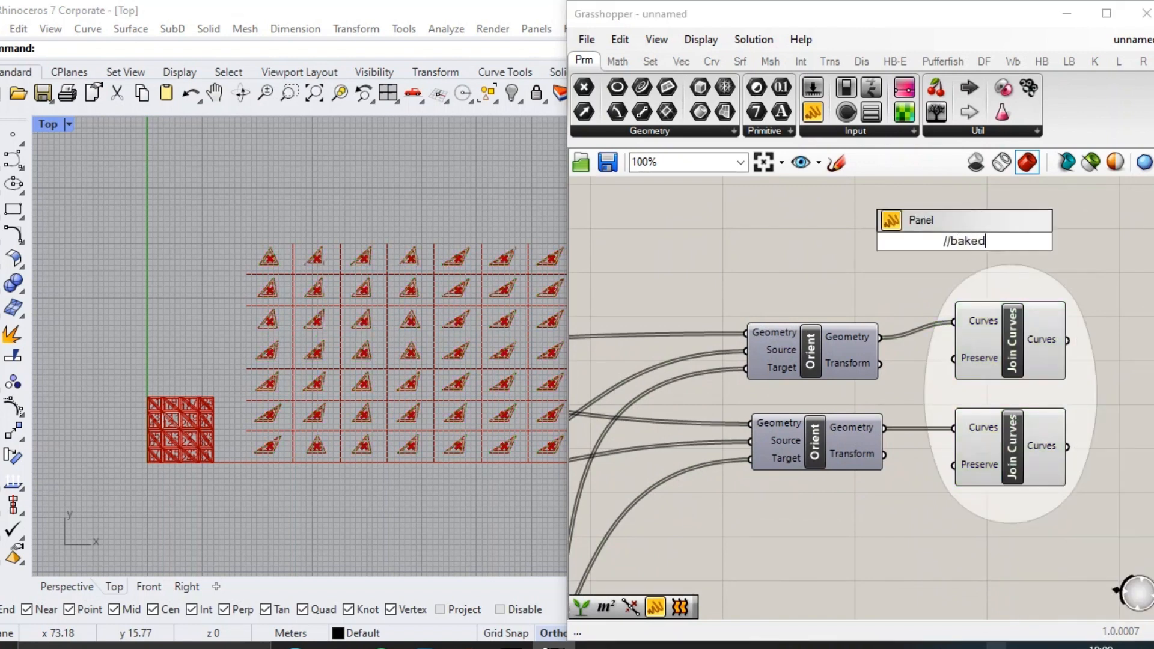
pyautogui.press('Return')
pyautogui.moveTo(962, 246); pyautogui.dragTo(1041, 270)
pyautogui.moveTo(1010, 334); pyautogui.dragTo(845, 277, button='right')
pyautogui.scroll(-4, 228, 382)
pyautogui.scroll(5, 424, 350)
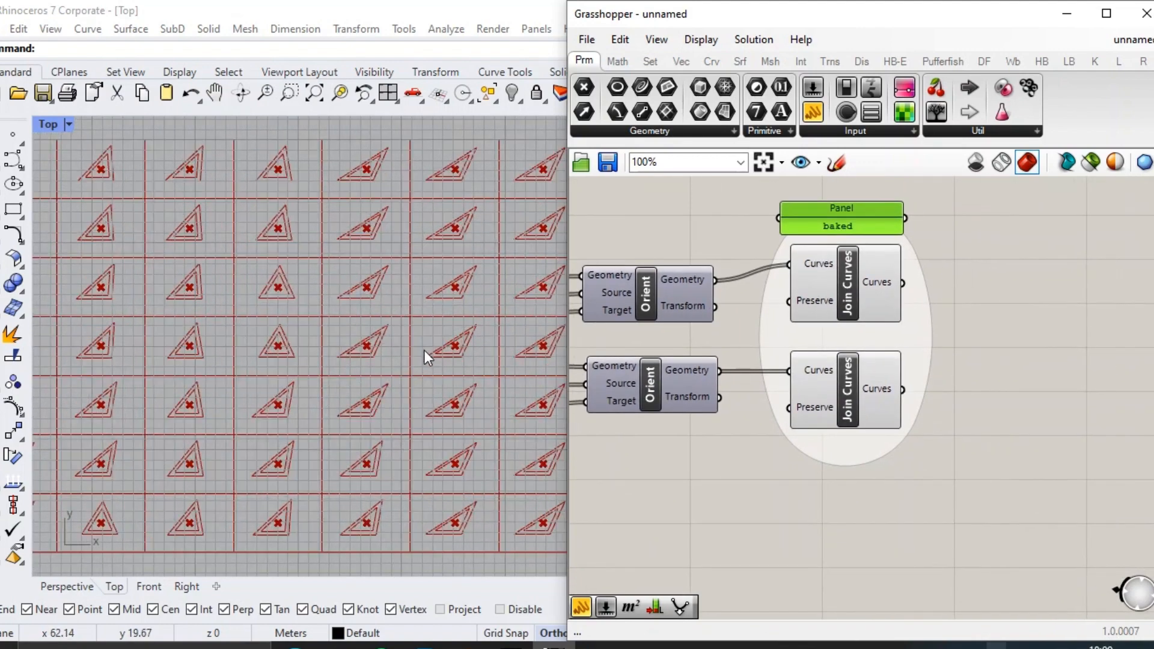
pyautogui.scroll(-2, 428, 348)
pyautogui.scroll(3, 255, 314)
pyautogui.click(978, 338)
pyautogui.scroll(-1, 975, 331)
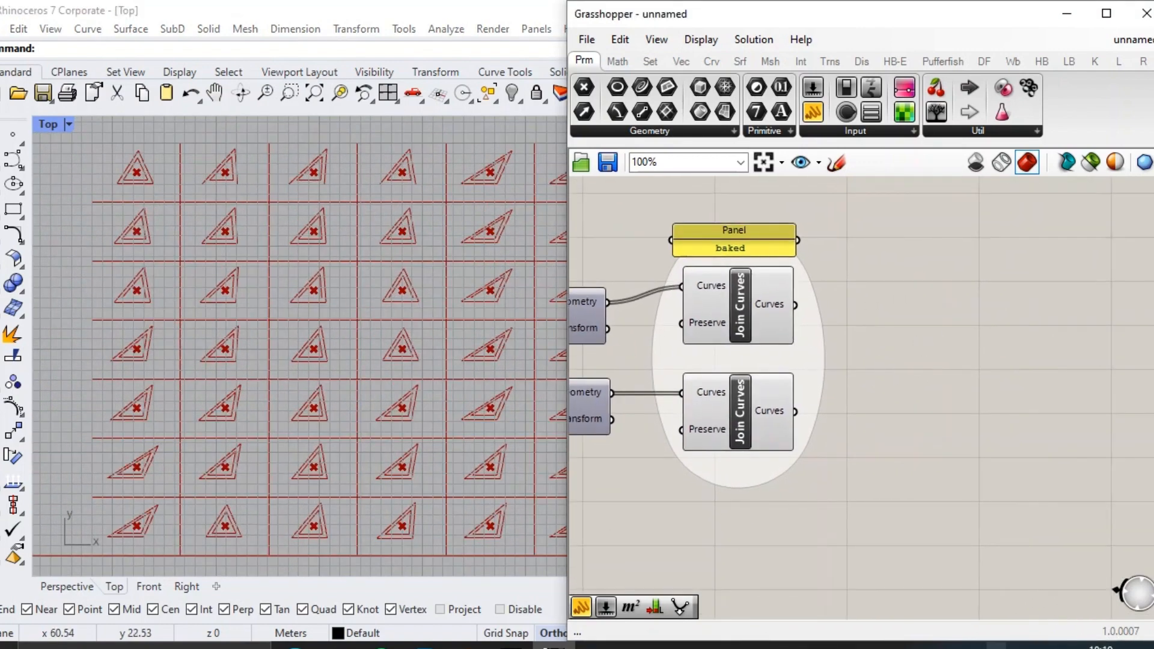
pyautogui.doubleClick(972, 327)
pyautogui.press('Escape')
# Copy the "MEMBUAT LABEL PADA OBYEK 3D" note panel to the empty canvas area beyond the baked Join Curves group.
pyautogui.scroll(-3, 968, 324)
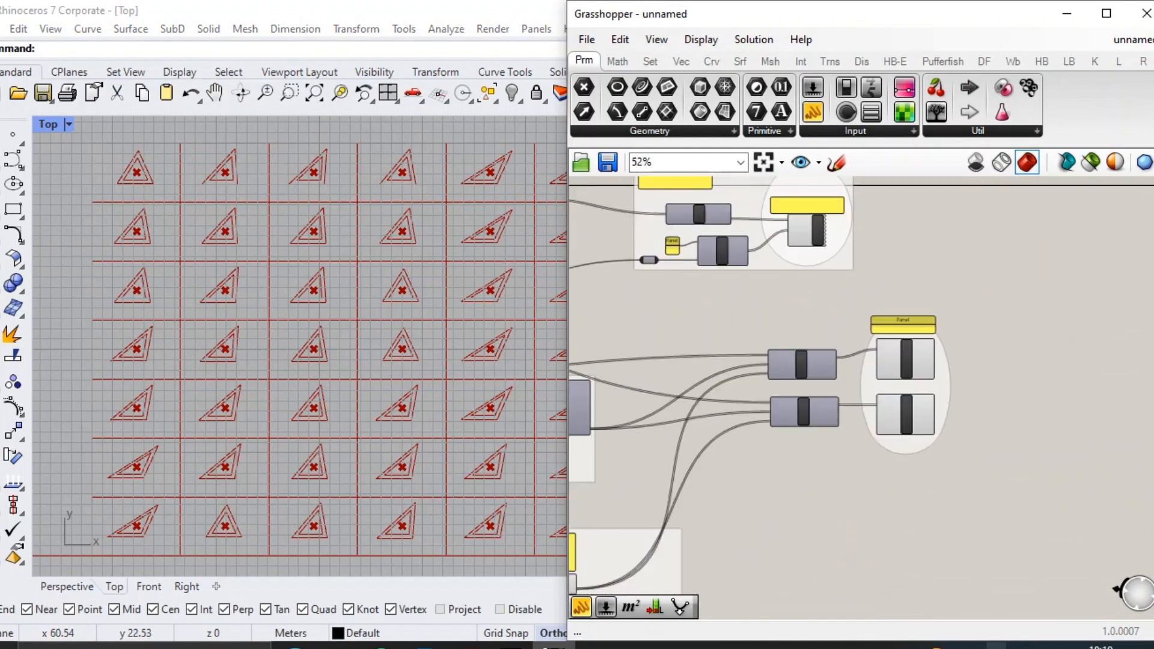
pyautogui.scroll(2, 926, 310)
pyautogui.scroll(2, 805, 212)
pyautogui.moveTo(756, 289); pyautogui.dragTo(898, 365, button='right')
pyautogui.scroll(3, 734, 275)
pyautogui.click(736, 274)
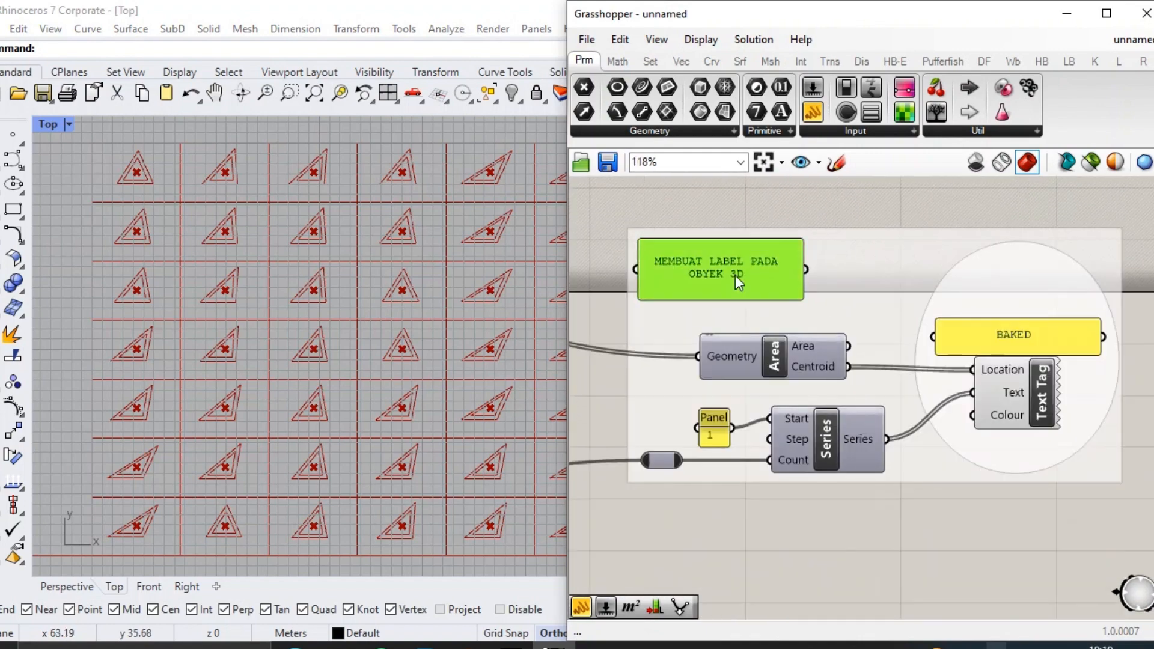
pyautogui.scroll(-4, 636, 192)
pyautogui.keyDown('alt'); pyautogui.moveTo(737, 274); pyautogui.dragTo(934, 331); pyautogui.keyUp('alt')
pyautogui.scroll(3, 935, 330)
# Change the copied note panel's text to "MEMBUAT LABEL PADA BIDANG POTONG".
pyautogui.doubleClick(934, 333)
pyautogui.click(999, 248)
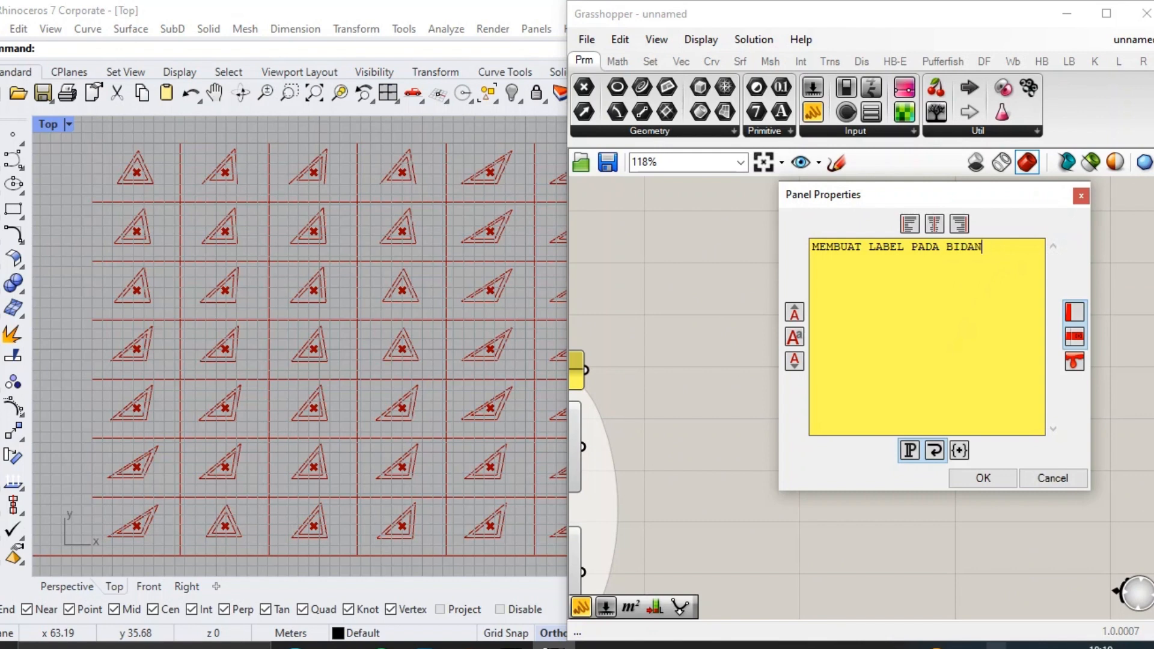
pyautogui.click(1043, 476)
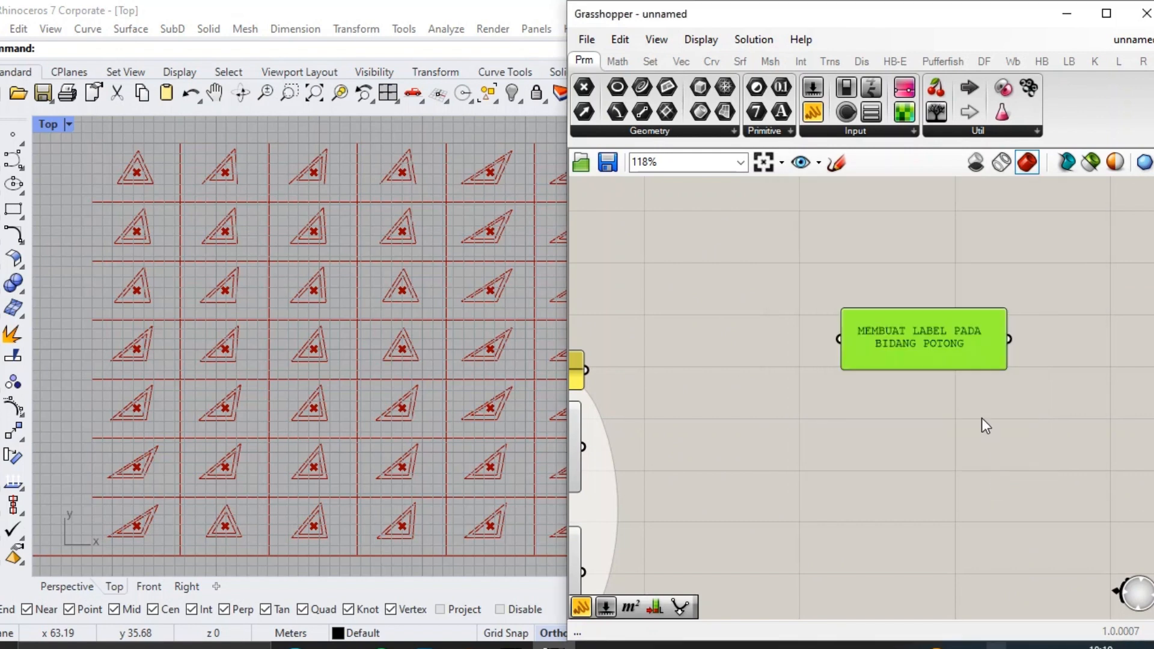
# Move the baked panel and both Join Curves components farther away from the Orient components.
pyautogui.moveTo(778, 351); pyautogui.dragTo(954, 251, button='right')
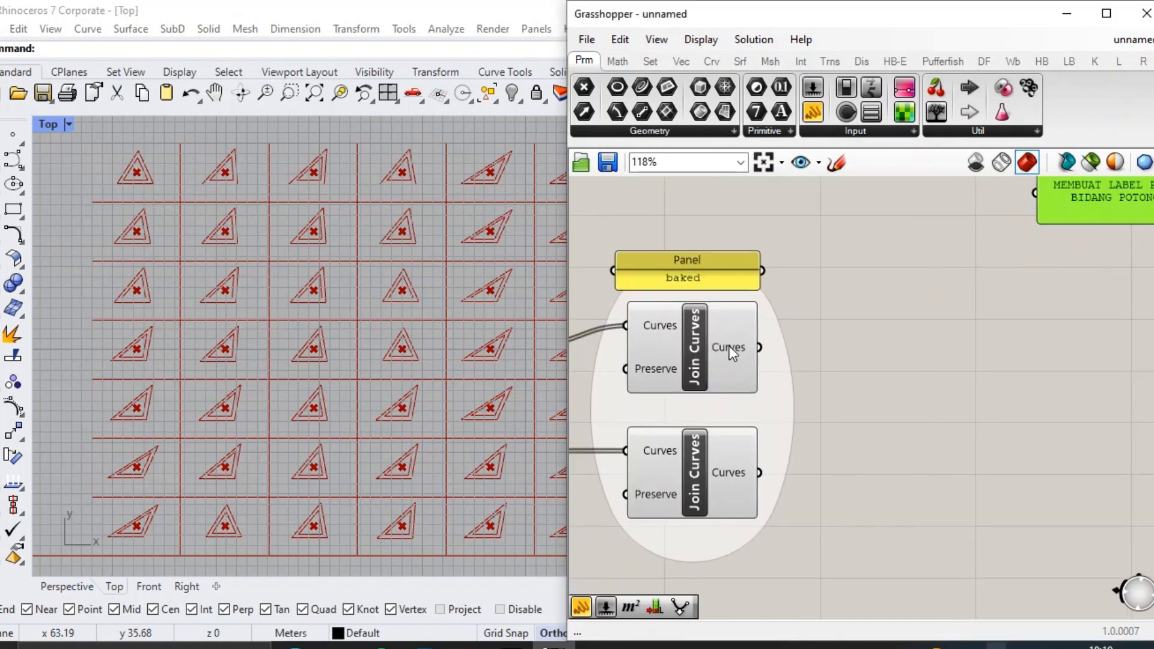
pyautogui.scroll(-3, 792, 338)
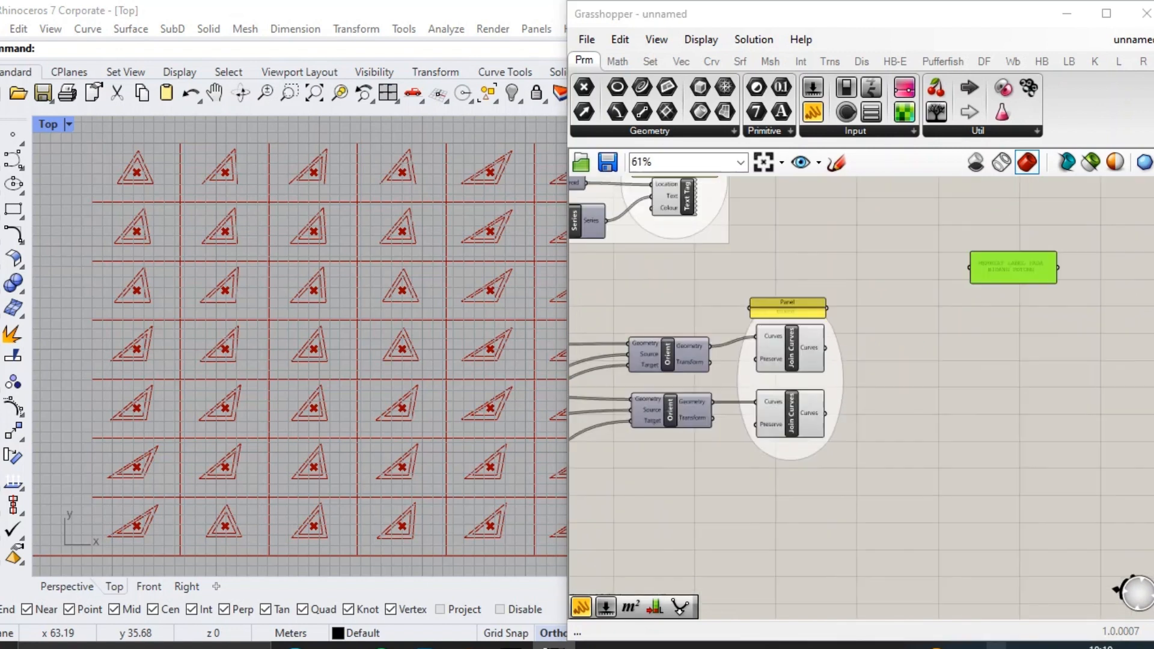
pyautogui.moveTo(791, 338); pyautogui.dragTo(844, 321, button='right')
pyautogui.click(776, 318)
pyautogui.scroll(3, 935, 401)
pyautogui.moveTo(934, 401); pyautogui.dragTo(888, 294)
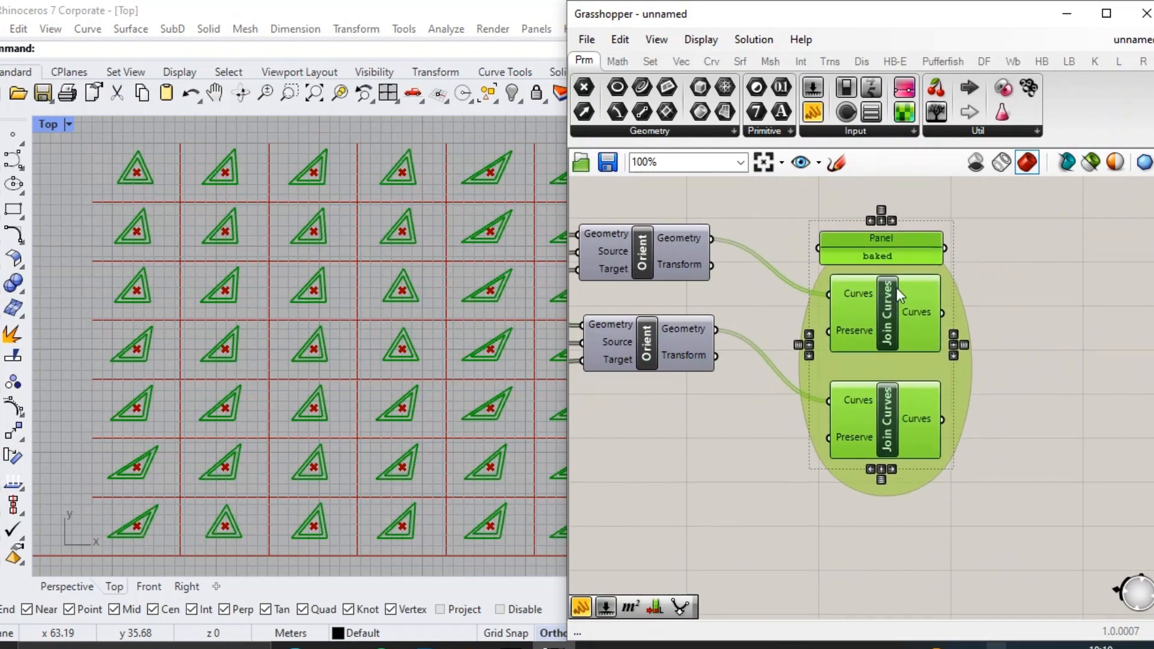
pyautogui.moveTo(925, 258); pyautogui.dragTo(992, 332, button='right')
# Add a Deconstruct Brep component and connect the upper Orient's Geometry output to its Brep input.
pyautogui.doubleClick(845, 244)
pyautogui.write('DEB')
pyautogui.click(845, 243)
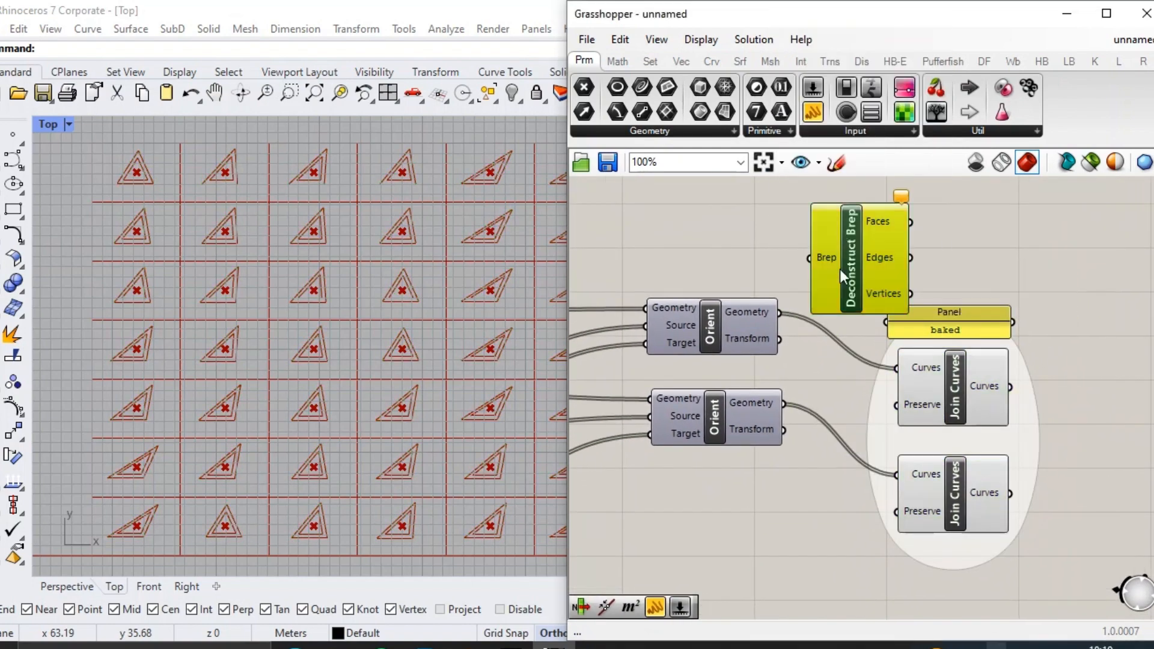
pyautogui.moveTo(839, 269); pyautogui.dragTo(852, 269)
pyautogui.moveTo(822, 258); pyautogui.dragTo(780, 313)
# Shift the baked group clear of Deconstruct Brep and connect the Edges output to the upper Join Curves component.
pyautogui.moveTo(992, 337); pyautogui.dragTo(957, 323, button='right')
pyautogui.moveTo(1035, 522); pyautogui.dragTo(988, 314)
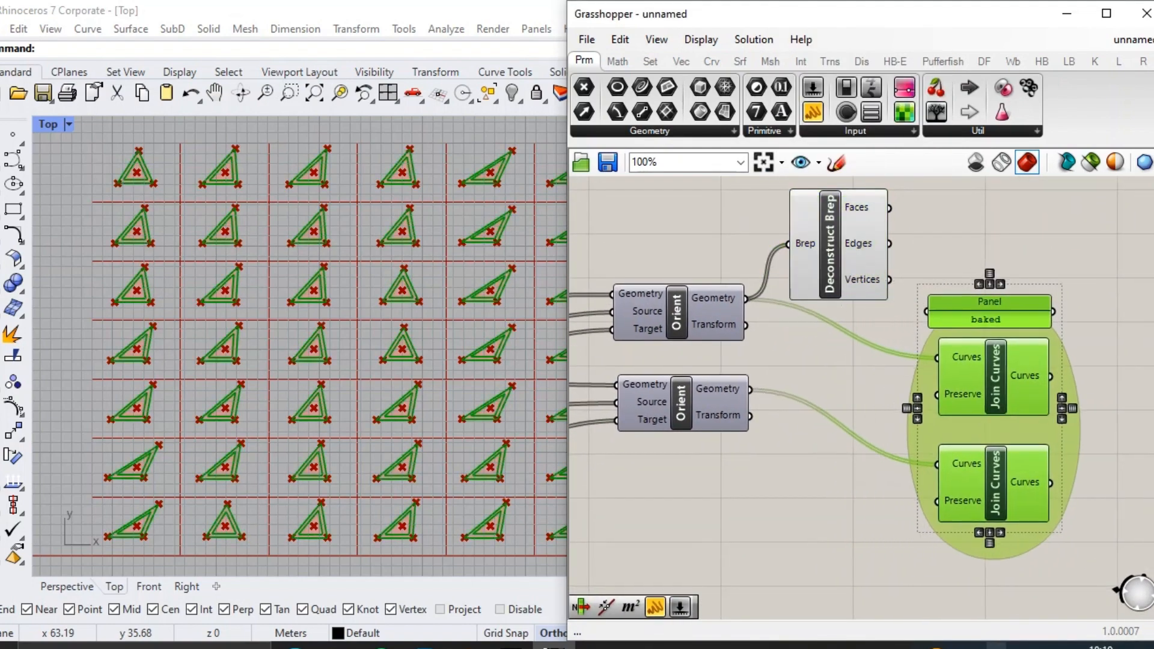
pyautogui.moveTo(929, 352); pyautogui.dragTo(930, 353)
pyautogui.click(887, 337)
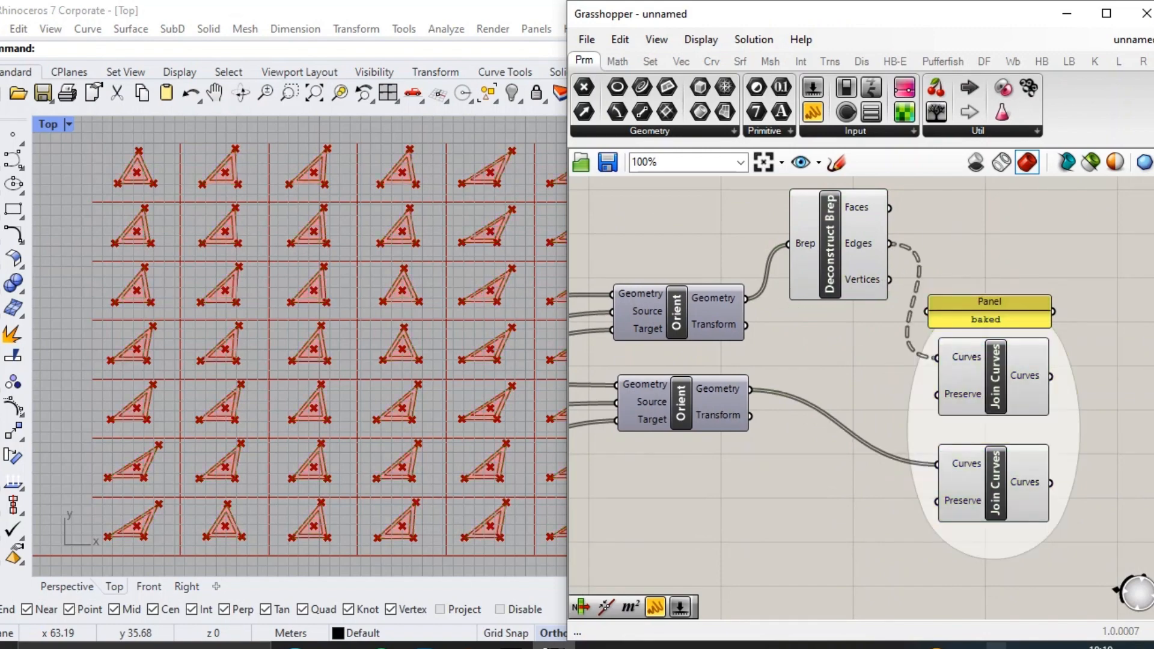
pyautogui.click(994, 475)
pyautogui.click(993, 375)
# Add an Area component below the "MEMBUAT LABEL PADA BIDANG POTONG" note.
pyautogui.moveTo(897, 285); pyautogui.dragTo(719, 349, button='right')
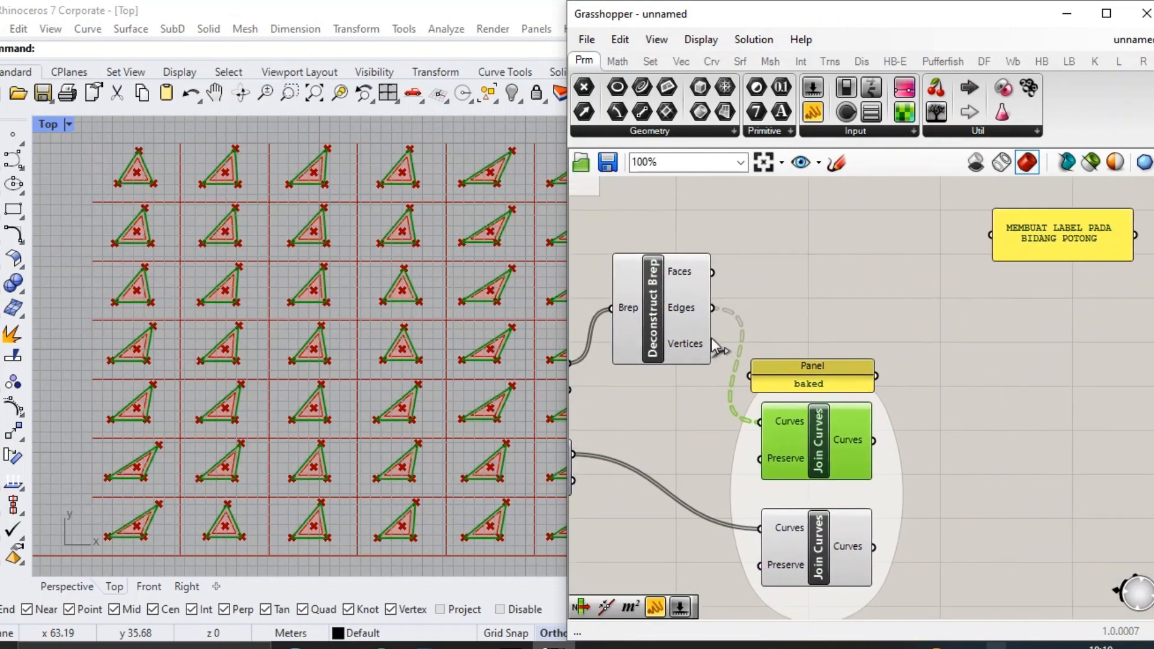
pyautogui.click(683, 312)
pyautogui.moveTo(988, 339); pyautogui.dragTo(930, 345, button='right')
pyautogui.doubleClick(919, 288)
pyautogui.write('area')
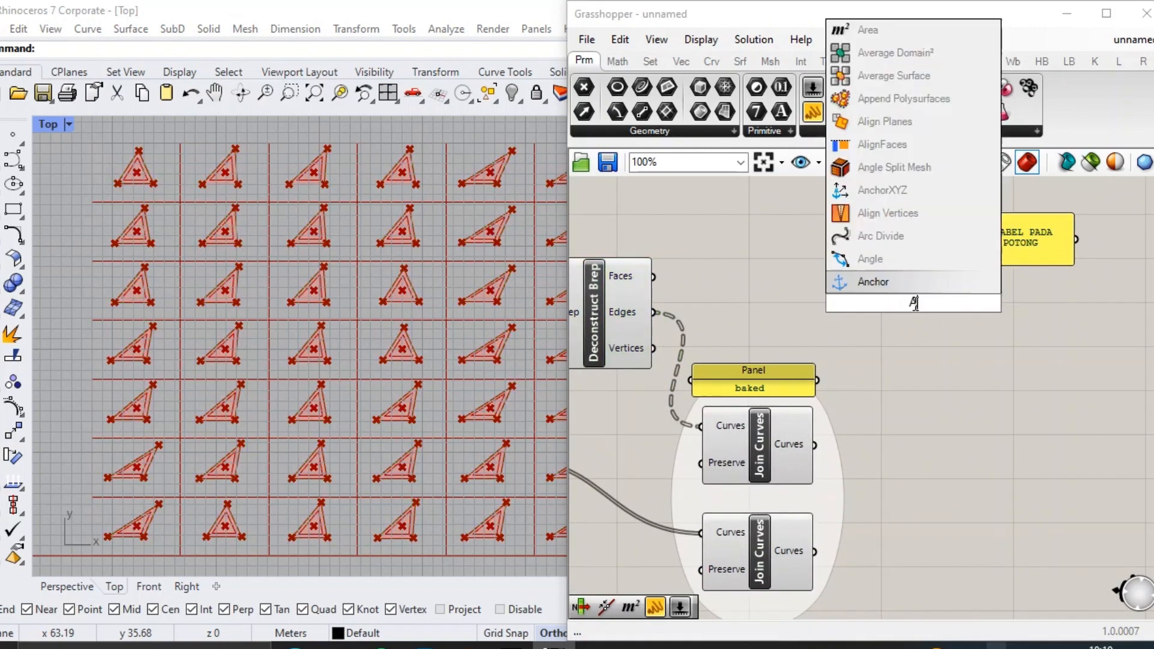
pyautogui.press('Return')
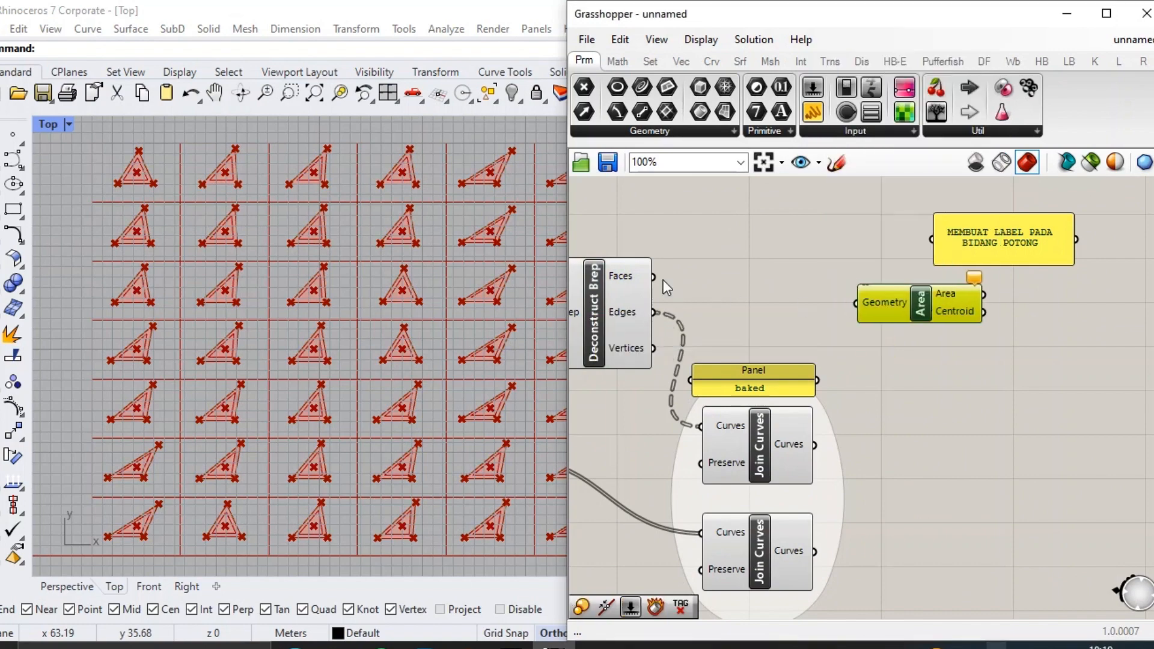
# Connect Deconstruct Brep's Faces output to the Area component and turn off Deconstruct Brep's preview.
pyautogui.click(632, 312)
pyautogui.middleClick(625, 310)
pyautogui.click(679, 248)
pyautogui.click(811, 358)
pyautogui.scroll(1, 967, 323)
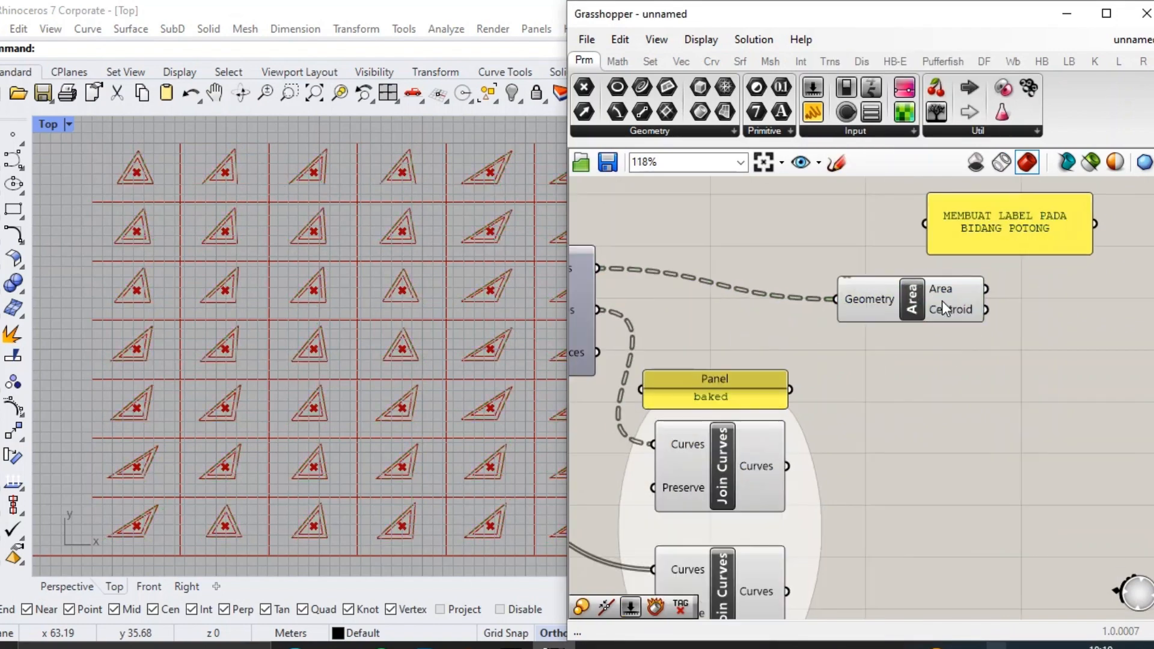
pyautogui.moveTo(933, 296); pyautogui.dragTo(978, 304)
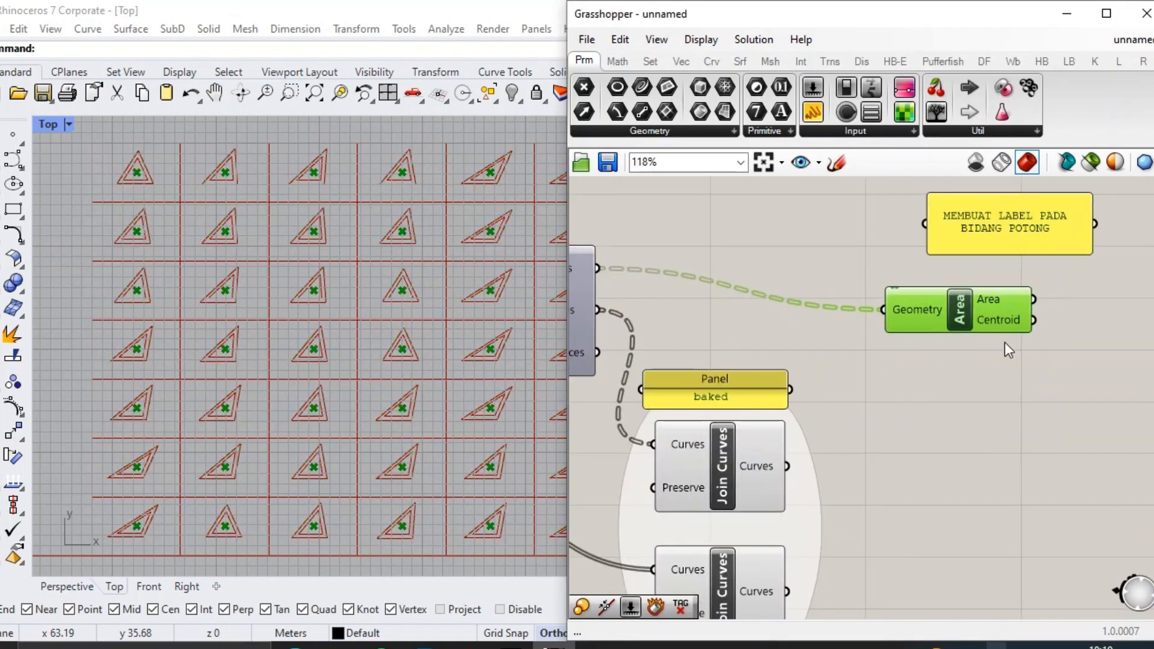
# Add a Point parameter below the Area component and connect Deconstruct Brep's Vertices output to it.
pyautogui.doubleClick(947, 434)
pyautogui.write('POINT')
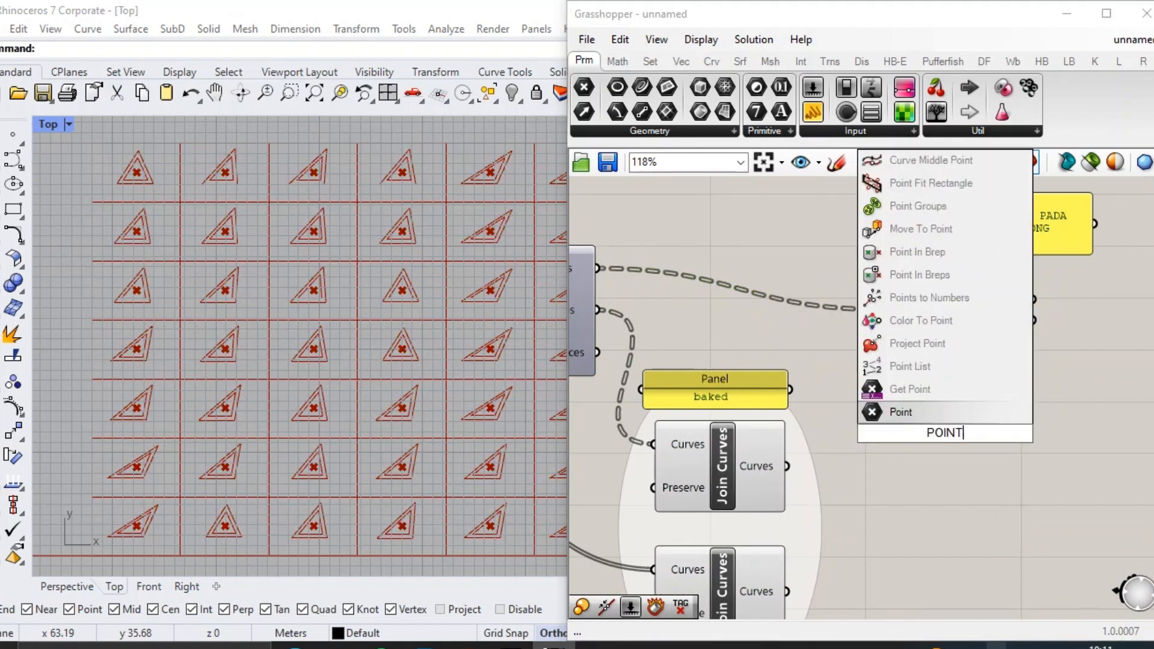
pyautogui.press('Return')
pyautogui.moveTo(948, 433); pyautogui.dragTo(969, 368)
pyautogui.scroll(-2, 1002, 354)
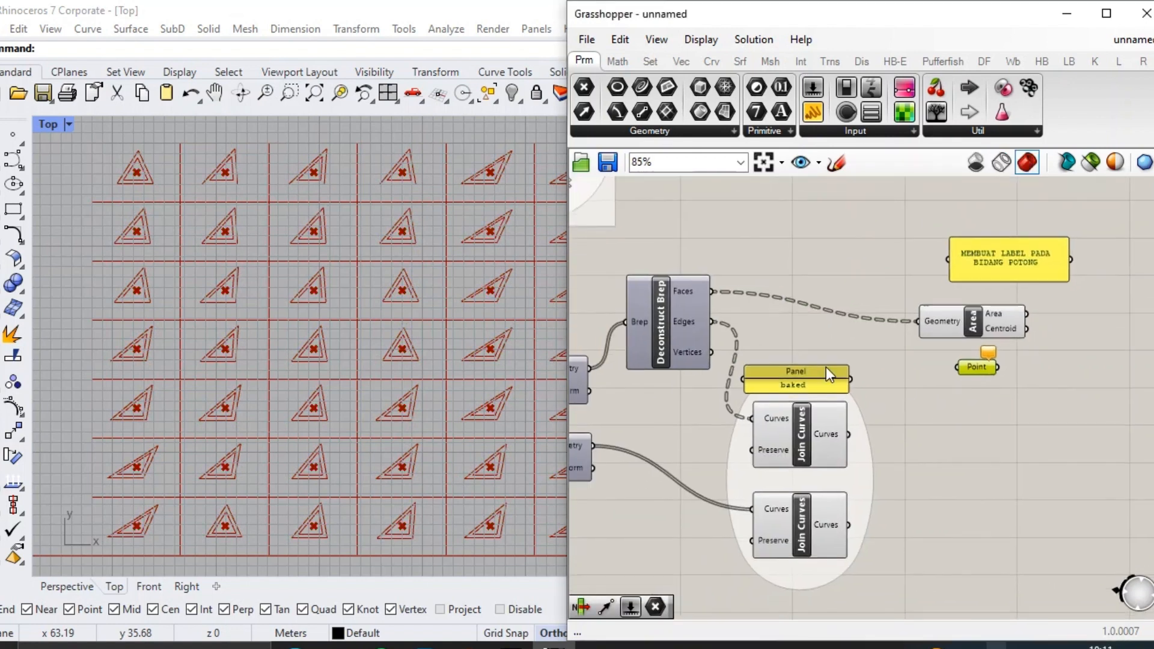
pyautogui.click(708, 352)
pyautogui.moveTo(713, 353); pyautogui.dragTo(957, 367)
pyautogui.click(974, 367)
# Add a List Item component and connect the Point parameter to its List input.
pyautogui.scroll(3, 966, 391)
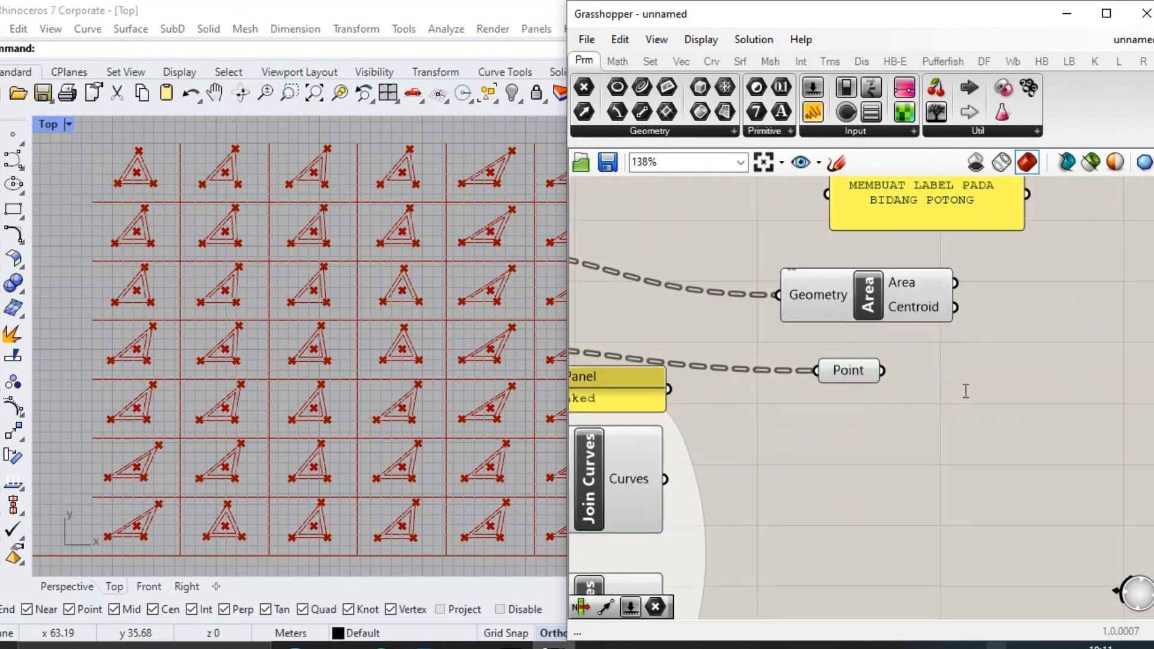
pyautogui.doubleClick(964, 391)
pyautogui.write('LIST ITE')
pyautogui.press('Return')
pyautogui.scroll(2, 964, 390)
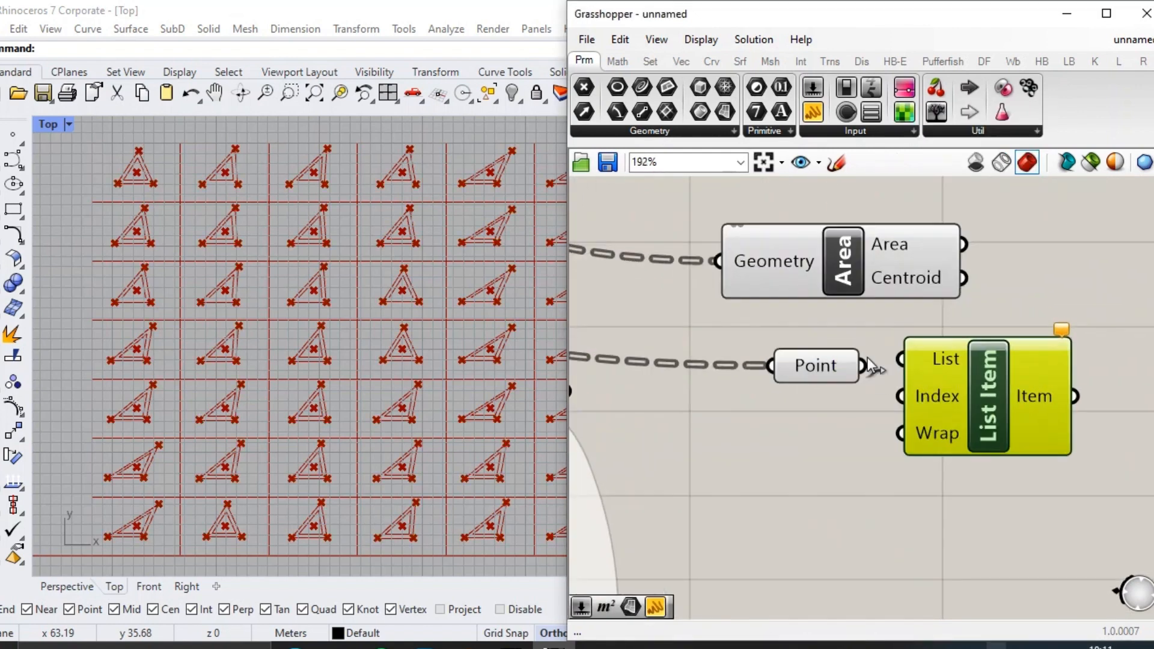
pyautogui.moveTo(864, 365); pyautogui.dragTo(1020, 388)
# Add a number slider set to 3 and connect it to the List Item's Index input.
pyautogui.doubleClick(848, 417)
pyautogui.write('3')
pyautogui.press('Return')
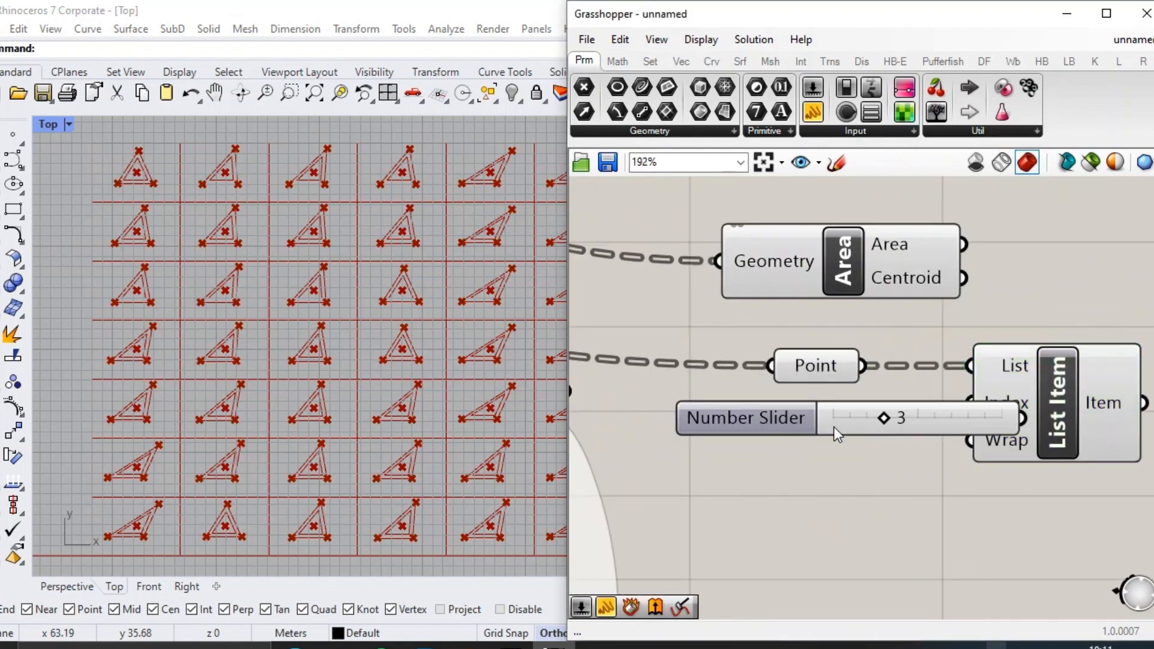
pyautogui.moveTo(834, 427); pyautogui.dragTo(706, 428)
pyautogui.moveTo(903, 428); pyautogui.dragTo(970, 403)
pyautogui.click(985, 405)
pyautogui.moveTo(985, 406); pyautogui.dragTo(945, 393, button='right')
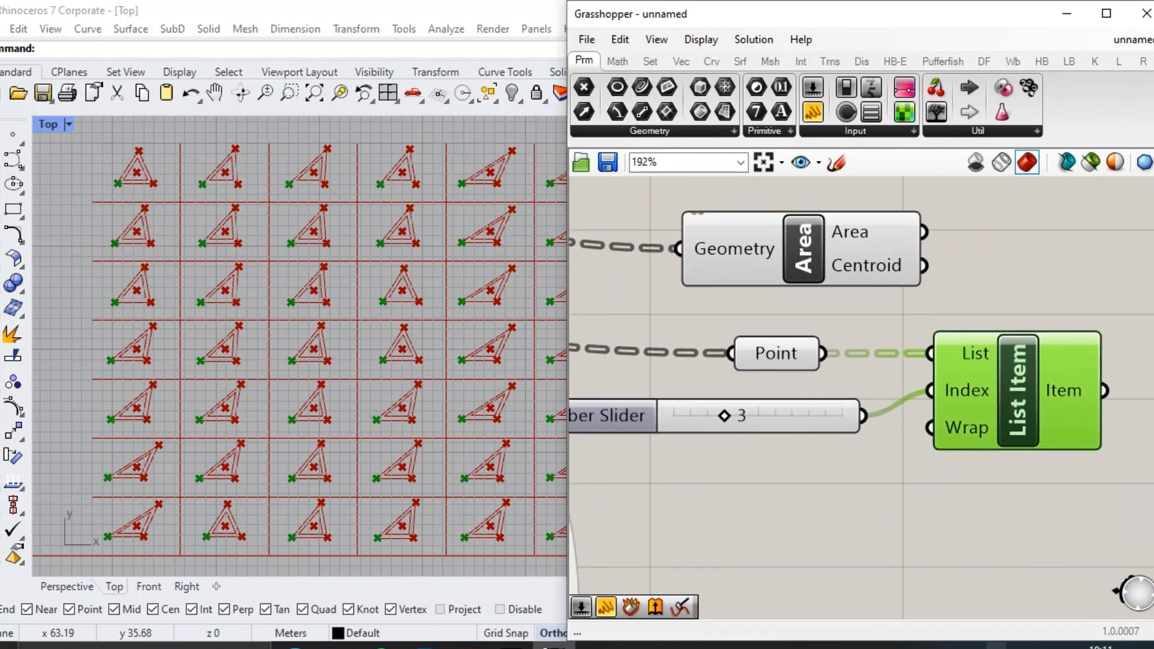
# Delete the number slider feeding the List Item's Index input so the input keeps its default index.
pyautogui.click(728, 419)
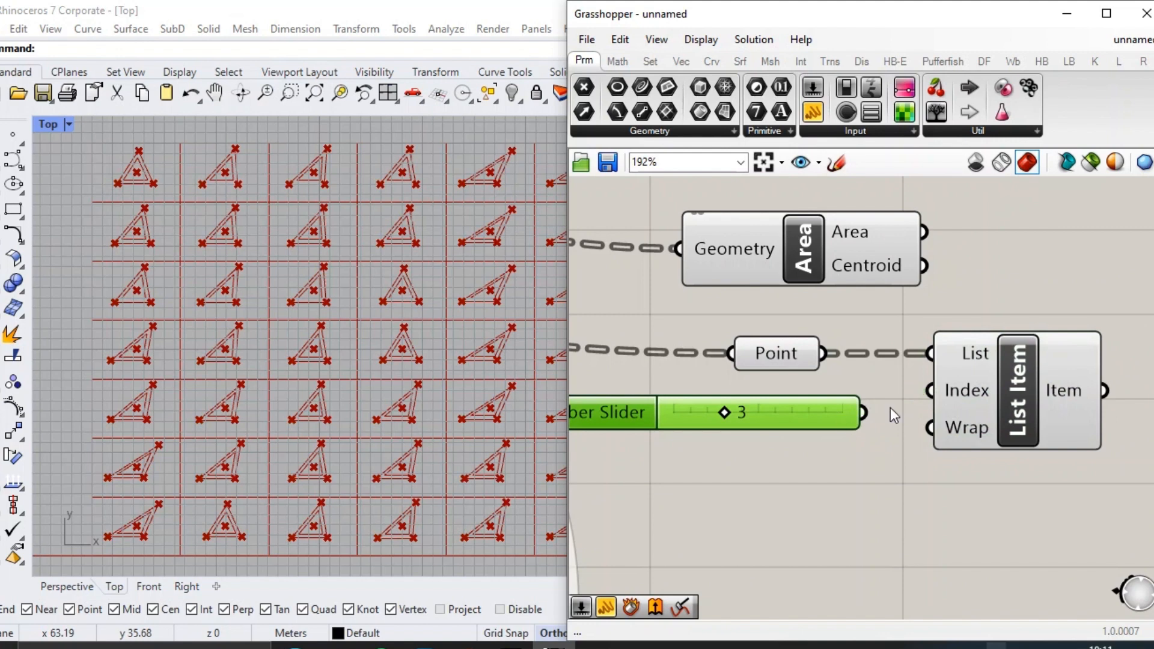
pyautogui.press('Delete')
pyautogui.rightClick(958, 395)
pyautogui.moveTo(995, 506)
pyautogui.click(818, 461)
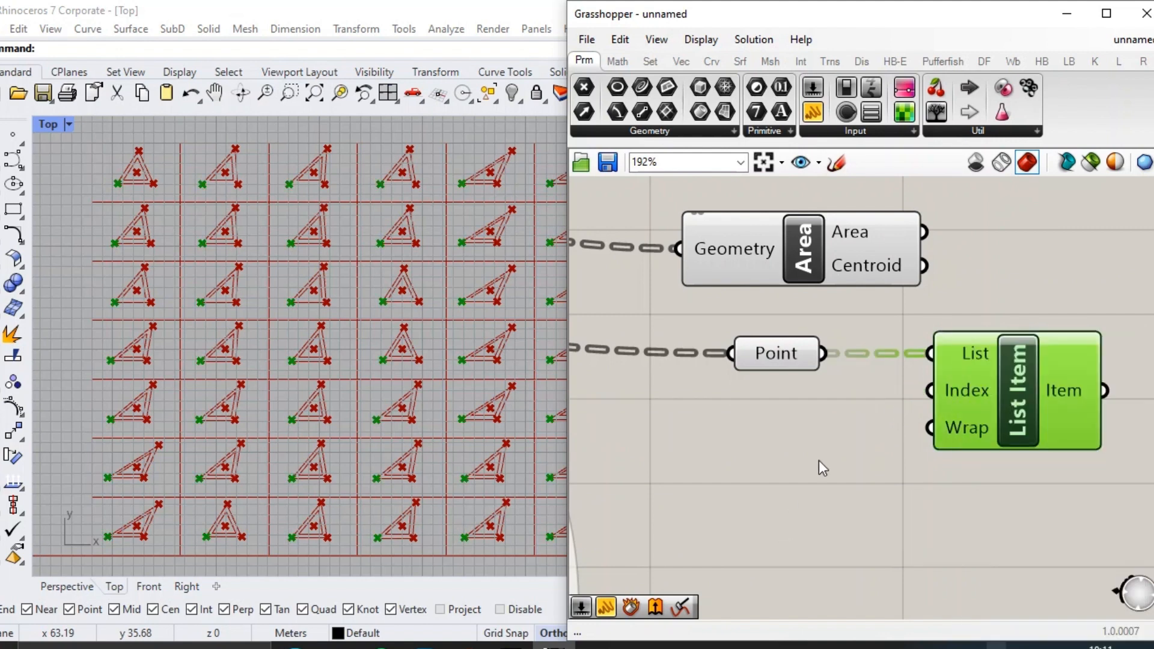
# Add a Vector 2Pt component and connect Area's Centroid to Point A and List Item's Item to Point B.
pyautogui.moveTo(820, 461); pyautogui.dragTo(718, 471, button='right')
pyautogui.scroll(-2, 914, 472)
pyautogui.moveTo(806, 325); pyautogui.dragTo(929, 315)
pyautogui.moveTo(996, 342); pyautogui.dragTo(823, 339, button='right')
pyautogui.doubleClick(907, 340)
pyautogui.write('VE')
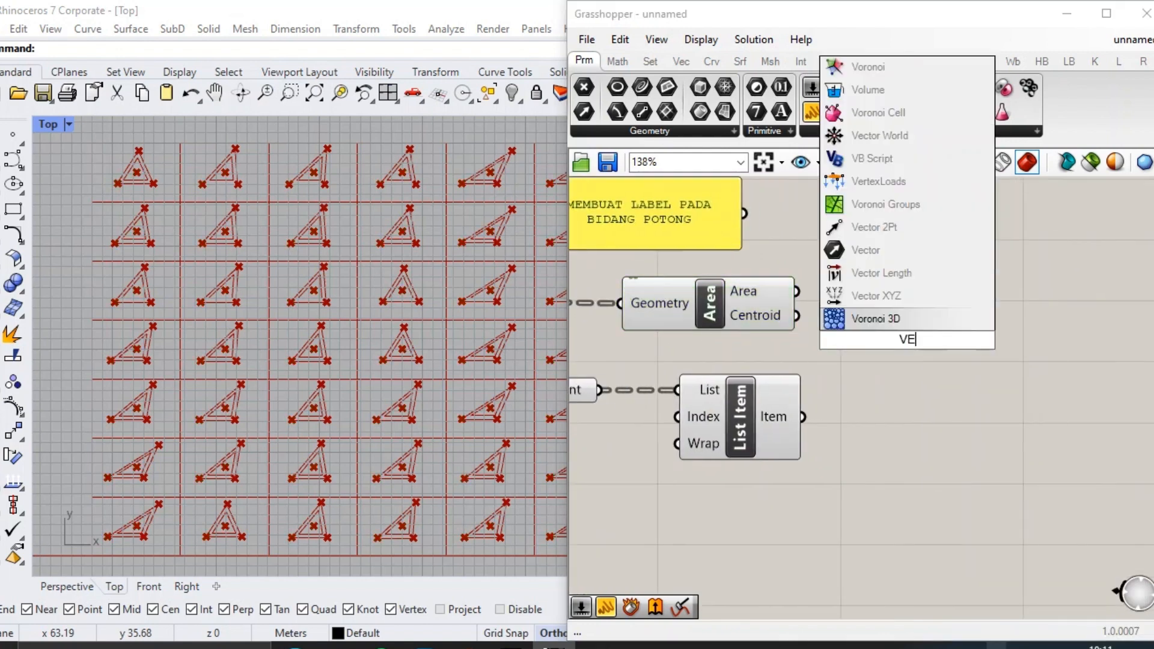
pyautogui.write('CTOR 2P')
pyautogui.press('Return')
pyautogui.moveTo(914, 341); pyautogui.dragTo(936, 352)
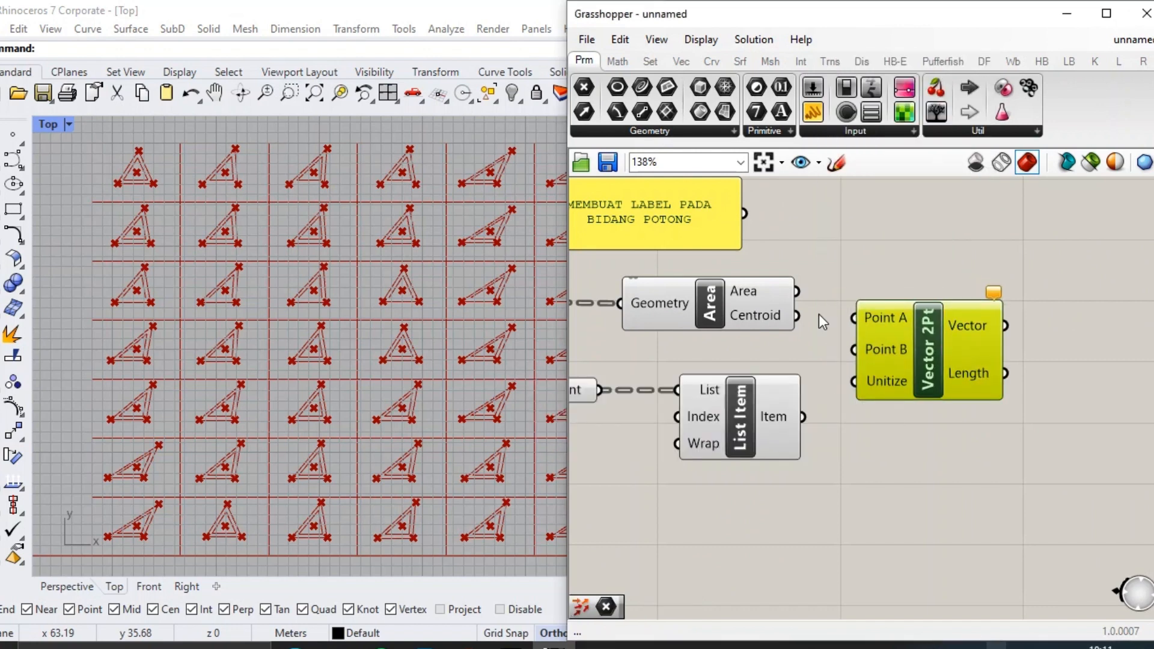
pyautogui.moveTo(797, 316); pyautogui.dragTo(854, 318)
pyautogui.scroll(-2, 853, 397)
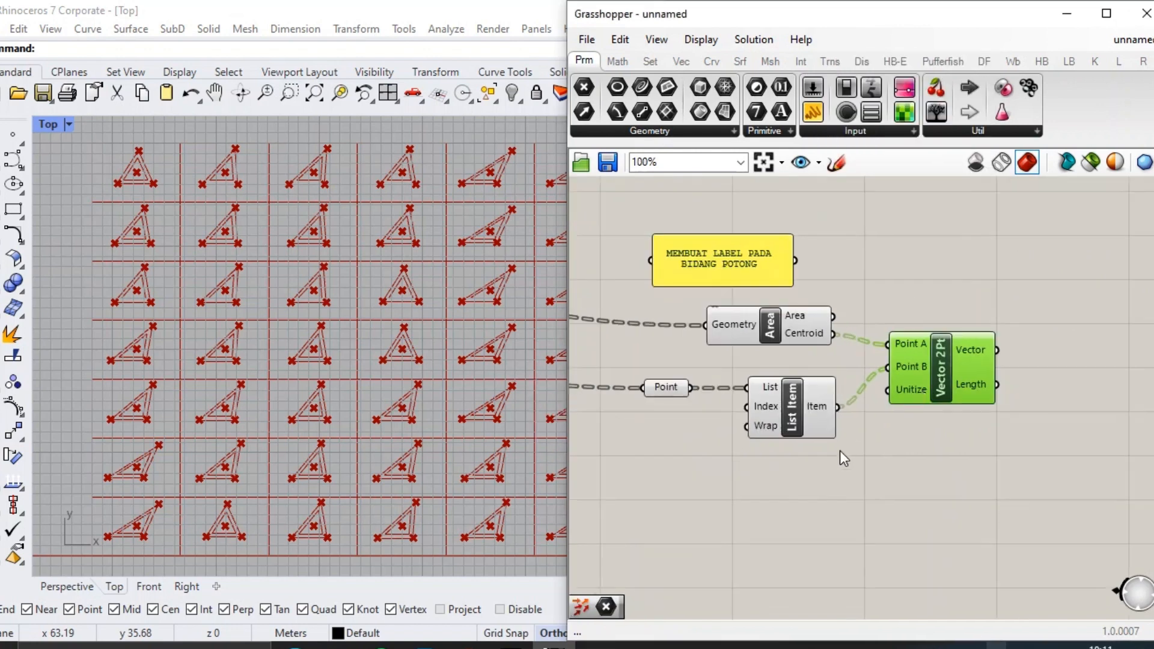
# Turn off the previews of Area, Point and List Item, and add a Move component with List Item's Item as its Geometry.
pyautogui.moveTo(839, 450); pyautogui.dragTo(635, 296)
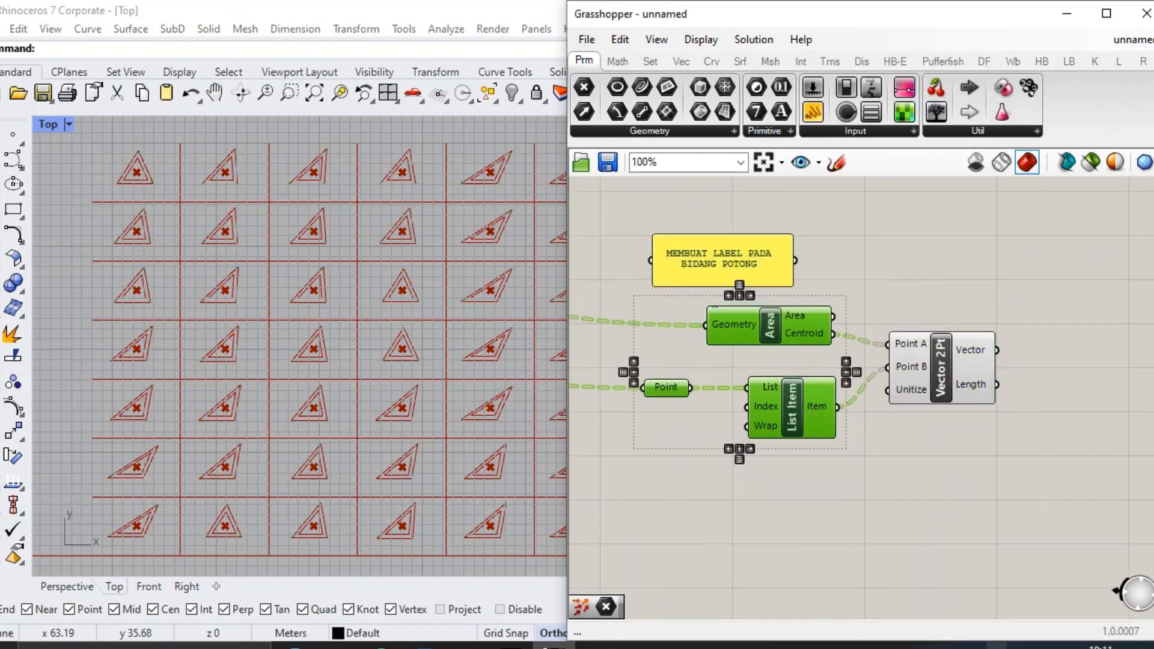
pyautogui.moveTo(969, 452); pyautogui.dragTo(895, 440, button='right')
pyautogui.doubleClick(978, 395)
pyautogui.write('MOVE')
pyautogui.press('Return')
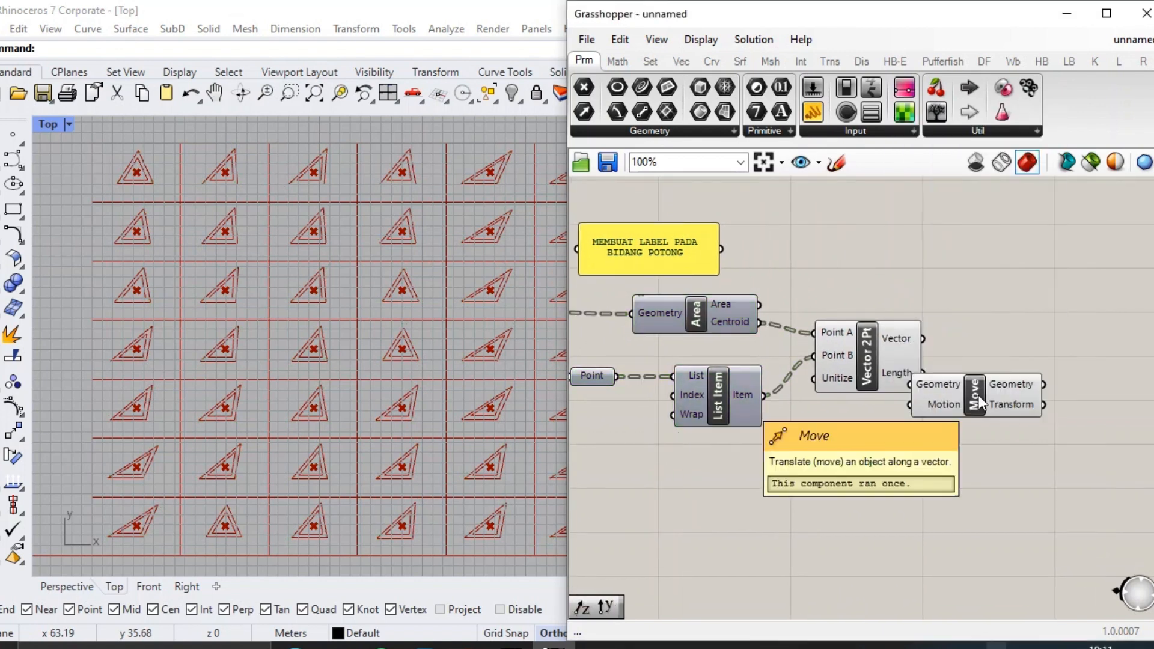
pyautogui.moveTo(983, 399); pyautogui.dragTo(1042, 379)
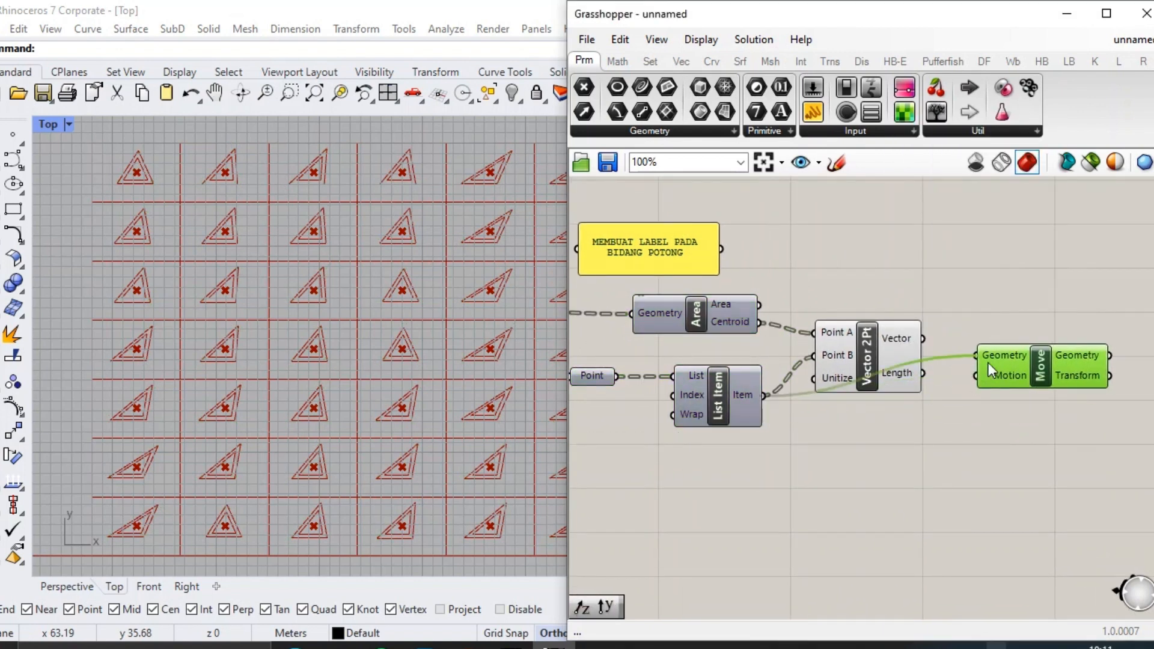
# Add a Multiplication component combining Vector 2Pt's Vector with a number slider set to 0.2, and feed its Result to Move's Motion.
pyautogui.doubleClick(914, 417)
pyautogui.write('MULT')
pyautogui.press('Return')
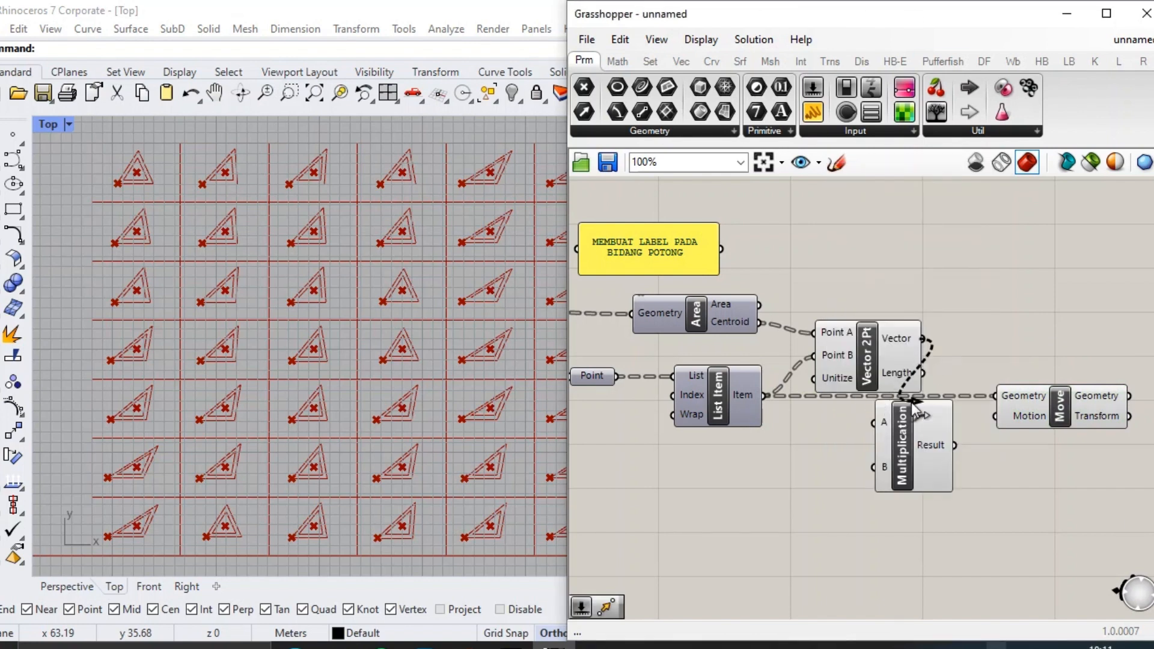
pyautogui.doubleClick(898, 459)
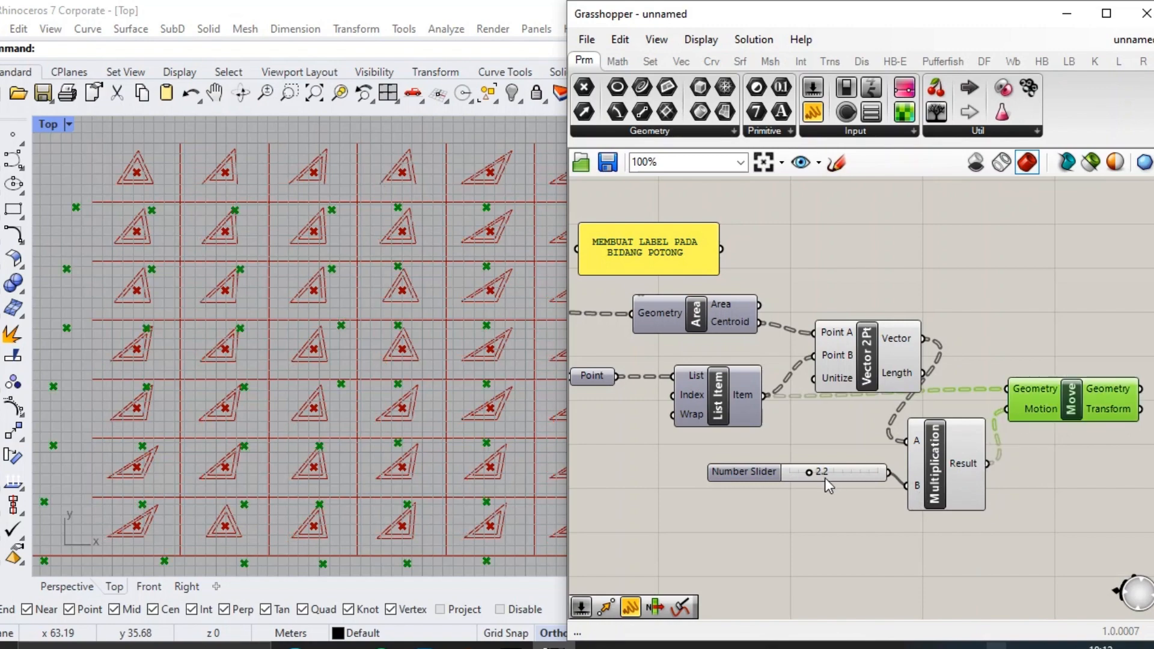
pyautogui.scroll(4, 817, 475)
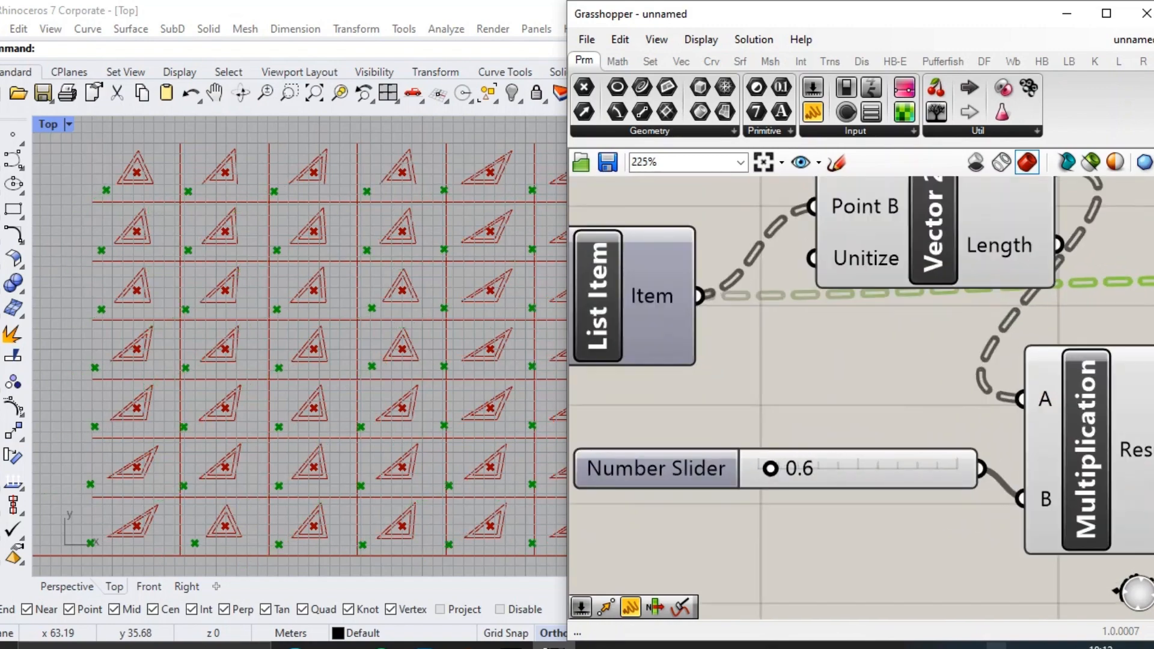
pyautogui.scroll(-4, 670, 332)
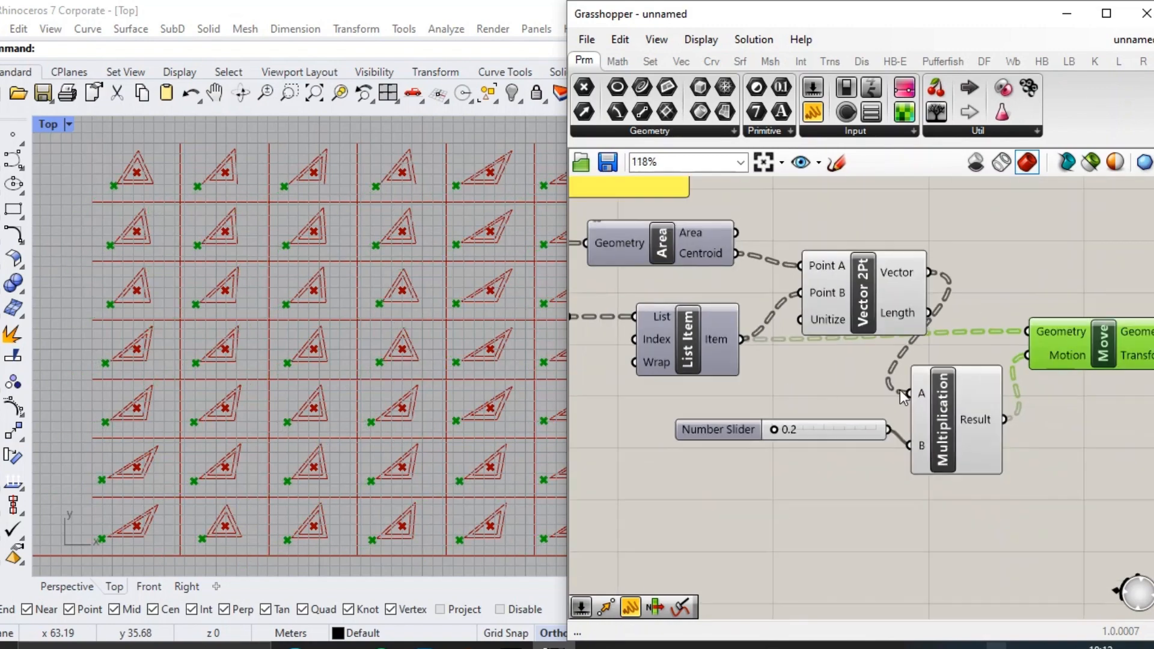
# Turn off the preview of the Vector 2Pt and Multiplication components.
pyautogui.scroll(5, 329, 362)
pyautogui.moveTo(1041, 327); pyautogui.dragTo(932, 351, button='right')
pyautogui.scroll(-2, 933, 352)
pyautogui.moveTo(929, 457); pyautogui.dragTo(796, 308)
pyautogui.middleClick(796, 308)
pyautogui.click(852, 251)
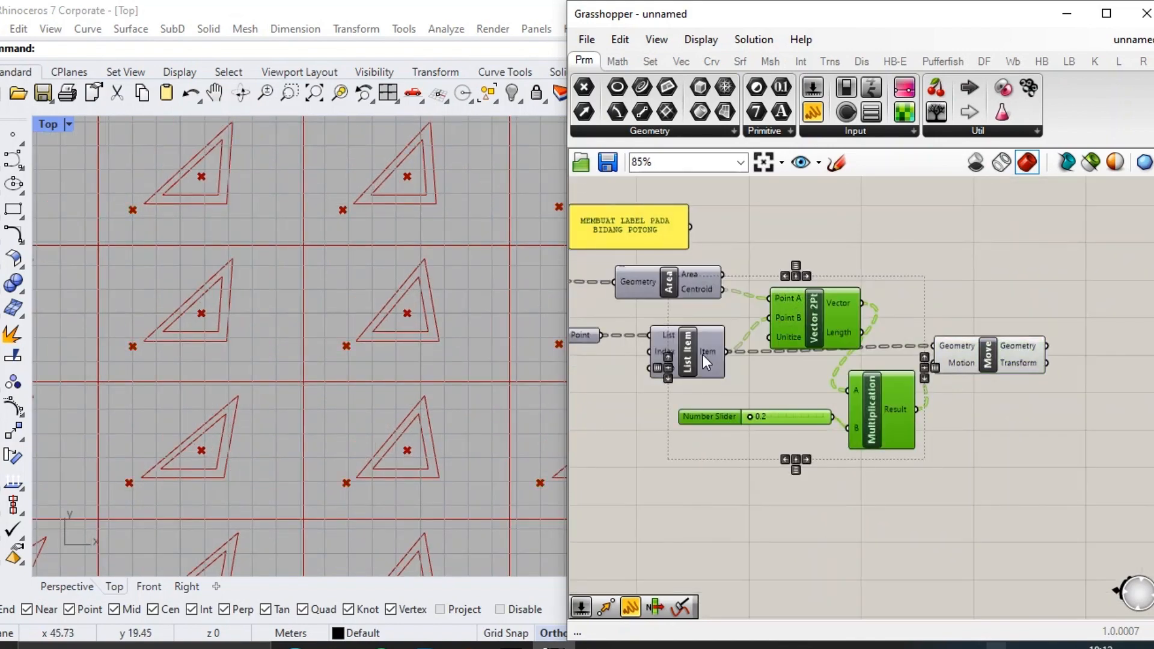
pyautogui.scroll(2, 702, 356)
# Tidy the Move component's position and place a Text Tag 3D component beyond it.
pyautogui.click(1007, 394)
pyautogui.moveTo(1035, 380); pyautogui.dragTo(858, 382, button='right')
pyautogui.click(917, 358)
pyautogui.moveTo(930, 367); pyautogui.dragTo(939, 378)
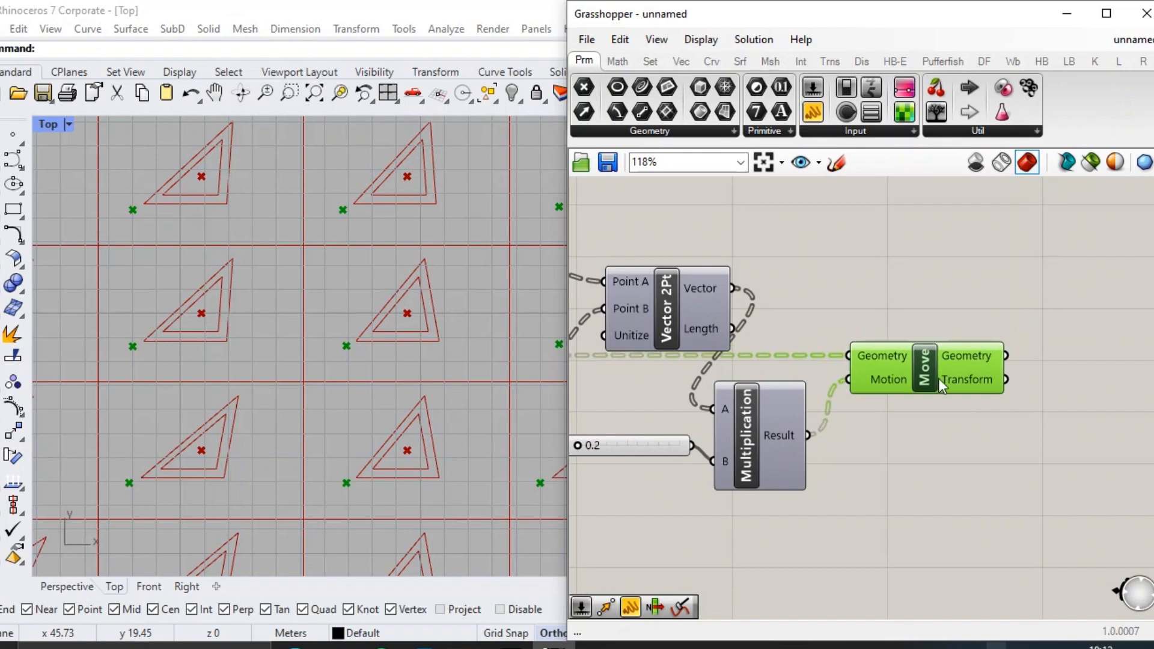
pyautogui.moveTo(1022, 404); pyautogui.dragTo(944, 435, button='right')
pyautogui.click(958, 318)
pyautogui.doubleClick(957, 317)
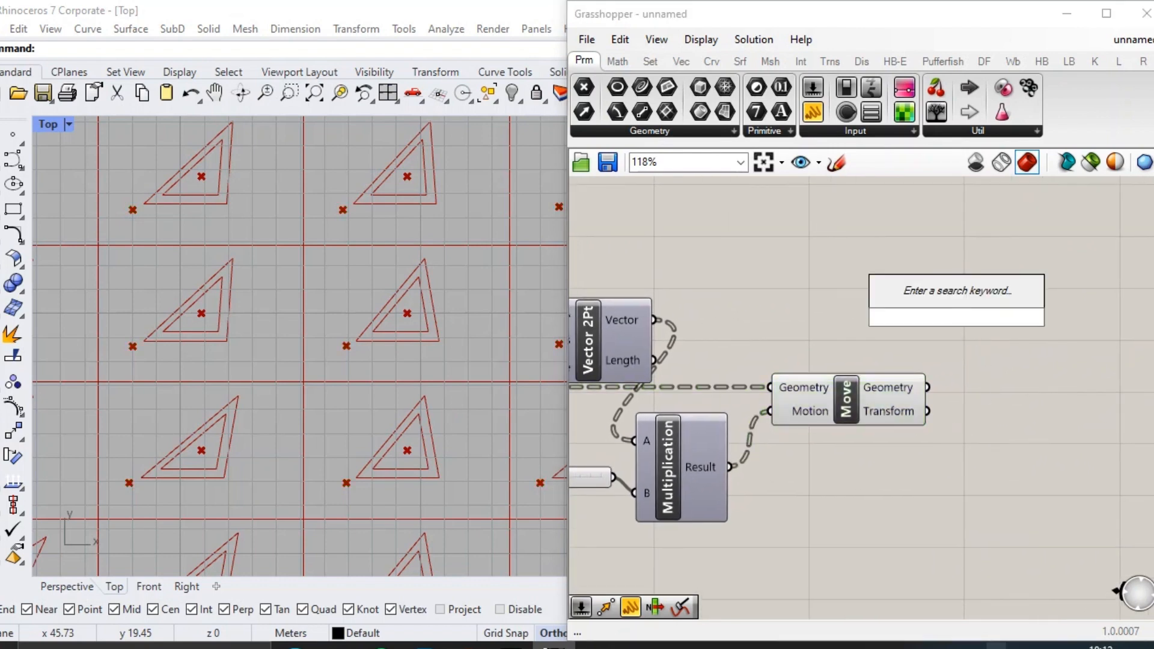
pyautogui.write('text tag')
pyautogui.press('Return')
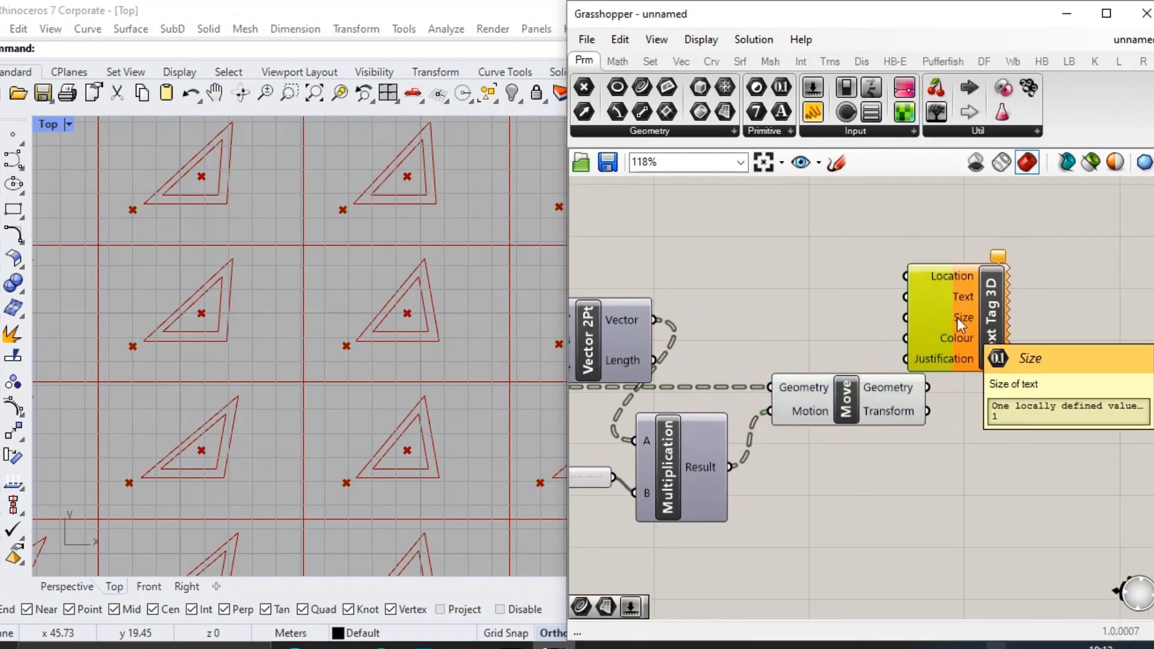
pyautogui.moveTo(957, 317); pyautogui.dragTo(1001, 316)
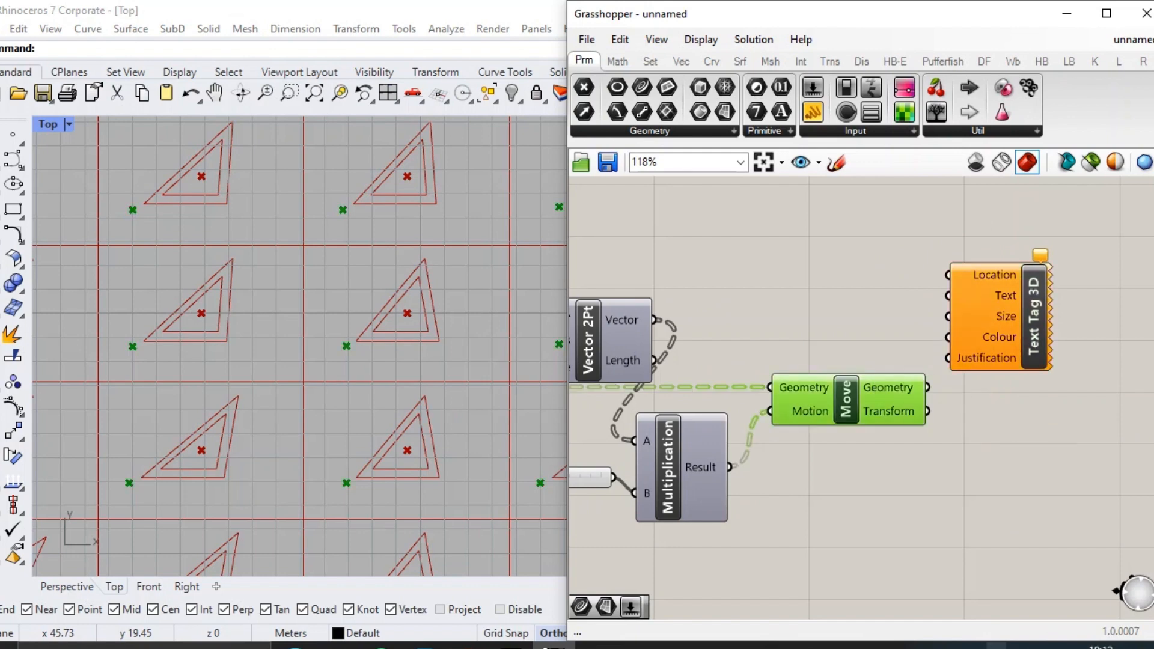
# Flatten Move's Geometry output and connect it to the Text Tag 3D's Location input.
pyautogui.rightClick(900, 383)
pyautogui.click(936, 459)
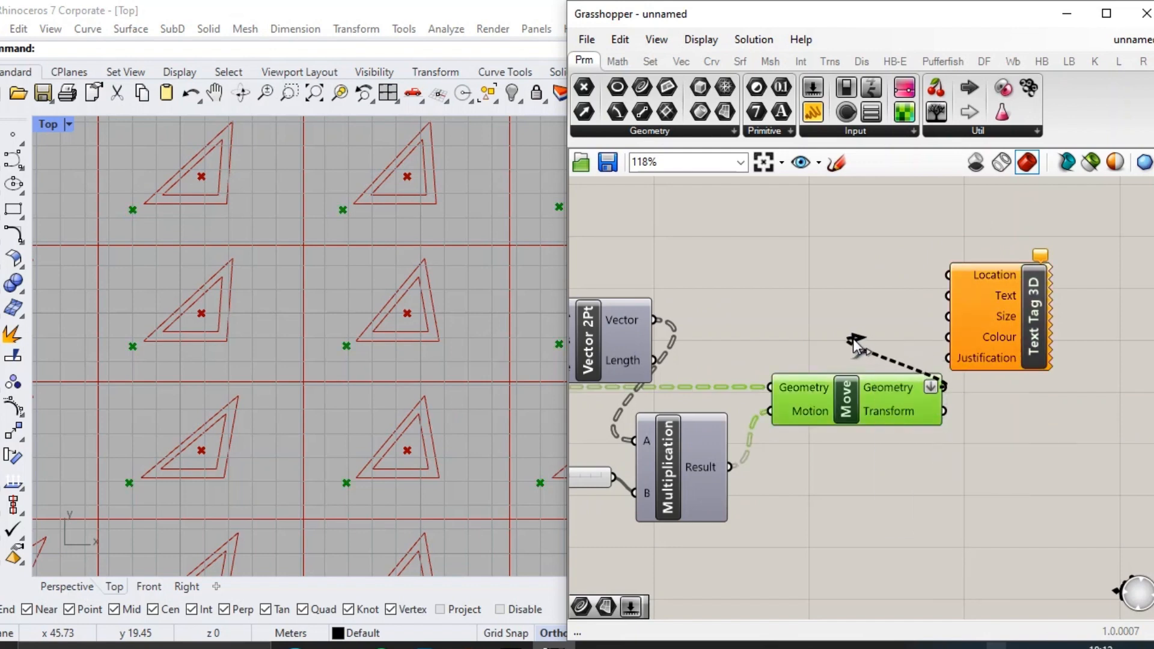
pyautogui.moveTo(1016, 312); pyautogui.dragTo(1087, 312)
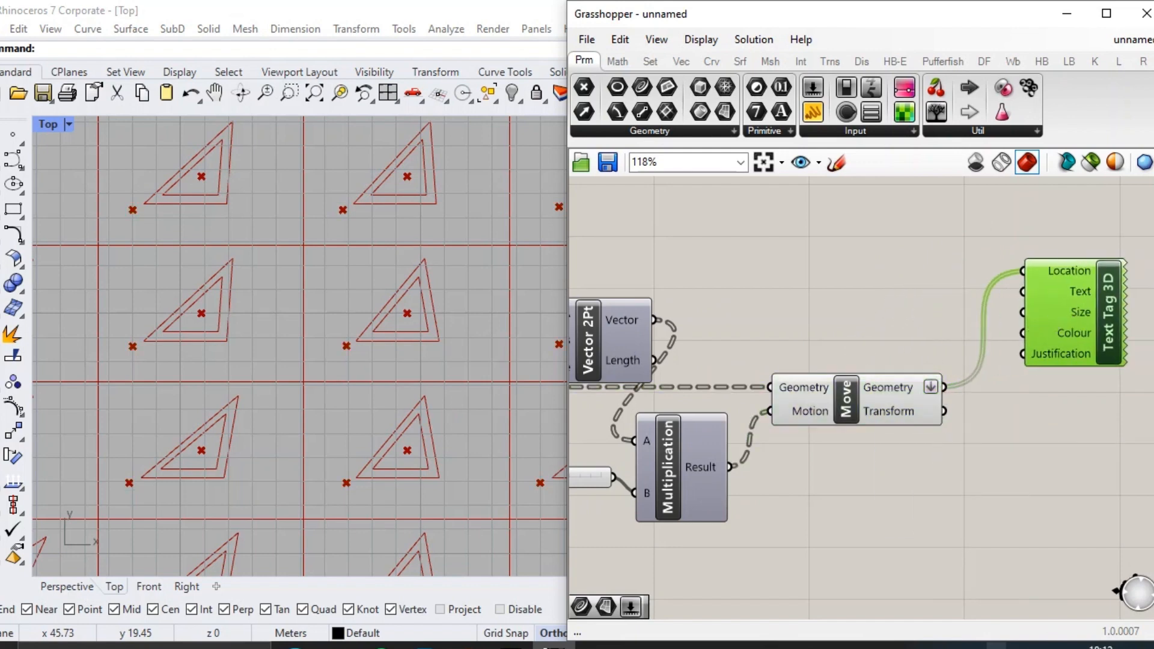
# Connect the existing panel numbering list from earlier in the definition to the Text Tag 3D's Text input.
pyautogui.scroll(-5, 1015, 333)
pyautogui.scroll(5, 741, 320)
pyautogui.moveTo(731, 304); pyautogui.dragTo(845, 344, button='right')
pyautogui.scroll(-4, 709, 314)
pyautogui.moveTo(908, 330); pyautogui.dragTo(1087, 345)
pyautogui.scroll(-1, 1001, 343)
pyautogui.scroll(7, 1087, 345)
pyautogui.scroll(-5, 362, 357)
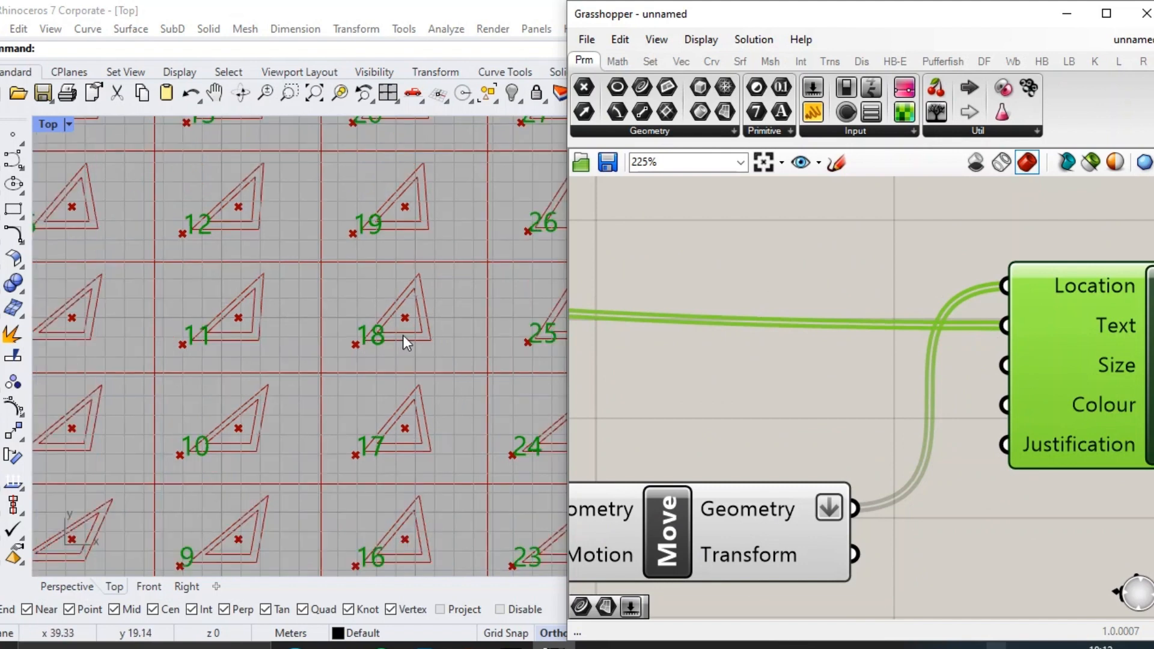
# Add a 0.70 number slider, connect it to the Text Tag 3D's Size input, and set it to 0.58.
pyautogui.doubleClick(825, 388)
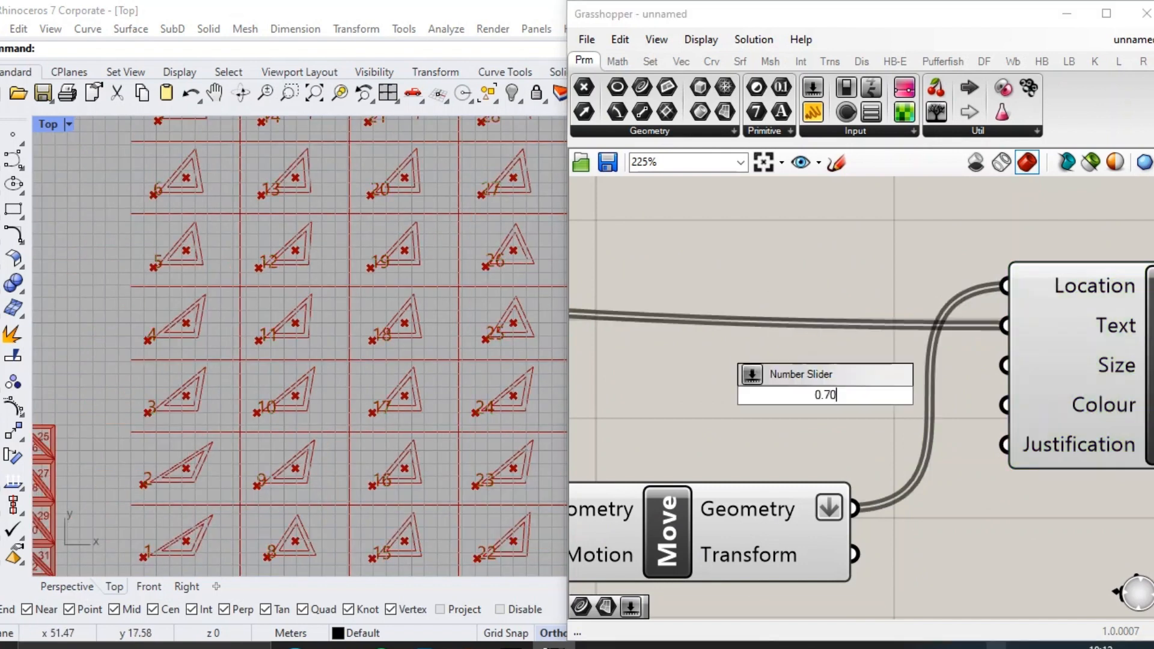
pyautogui.write('0.70')
pyautogui.press('Return')
pyautogui.moveTo(824, 395); pyautogui.dragTo(729, 371)
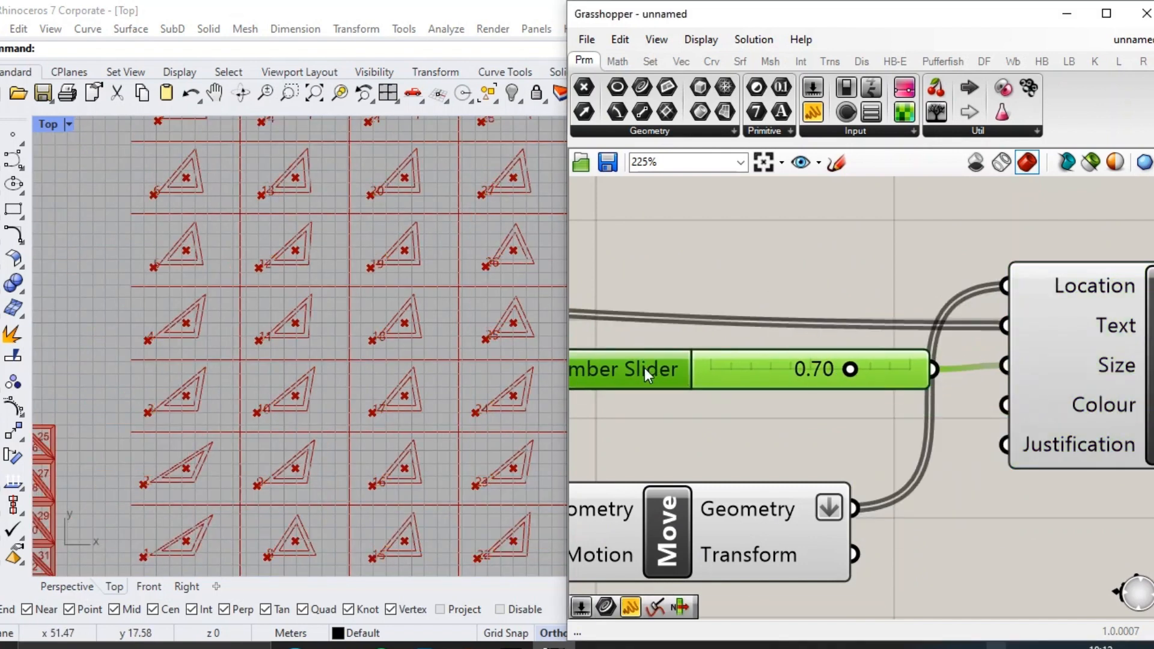
pyautogui.scroll(5, 465, 344)
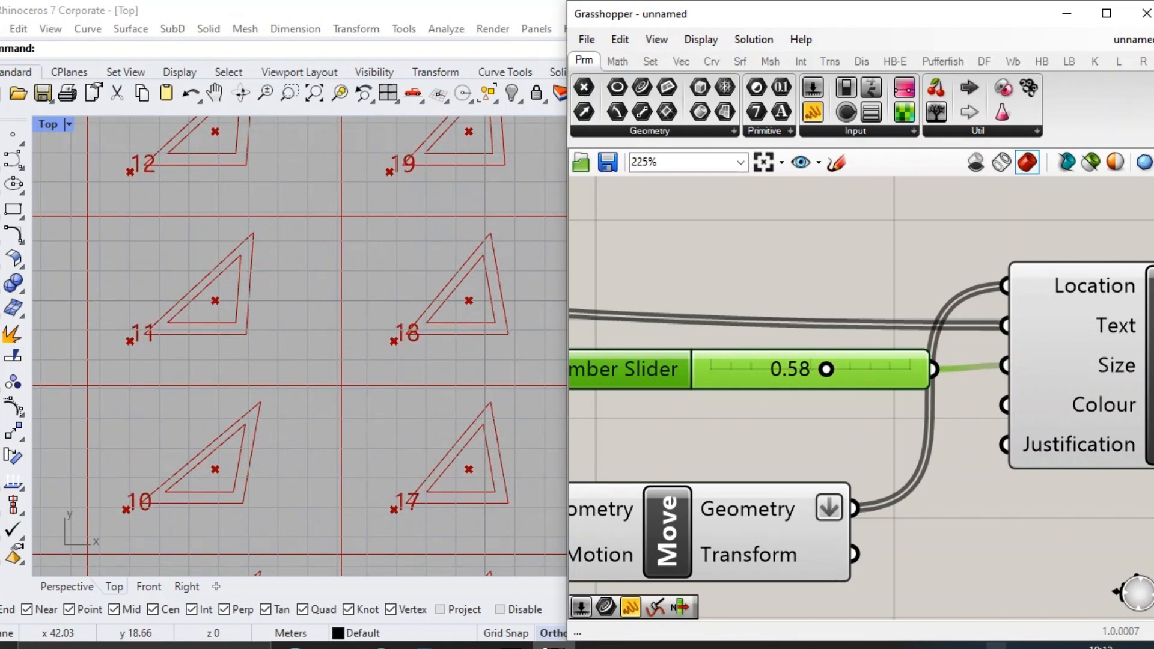
pyautogui.scroll(-2, 1056, 390)
pyautogui.click(1056, 394)
pyautogui.click(820, 266)
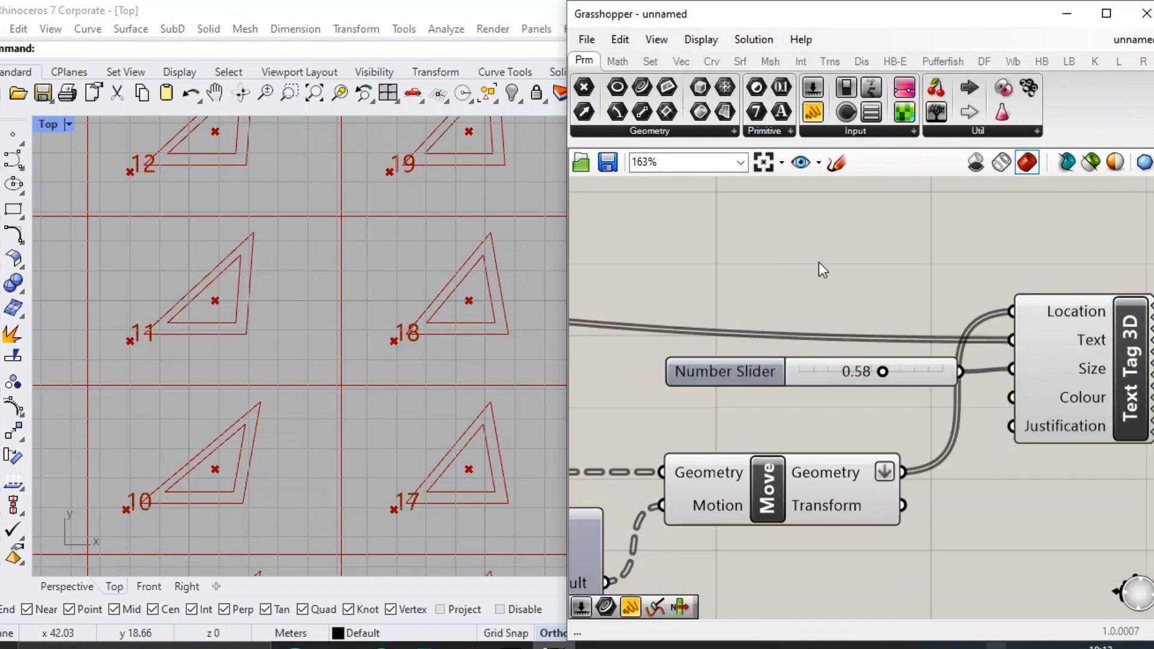
# Set the number slider on the Multiplication's B input to 0.5 to push the labels farther from the triangles.
pyautogui.moveTo(844, 393); pyautogui.dragTo(959, 298, button='right')
pyautogui.scroll(-2, 860, 361)
pyautogui.scroll(3, 751, 421)
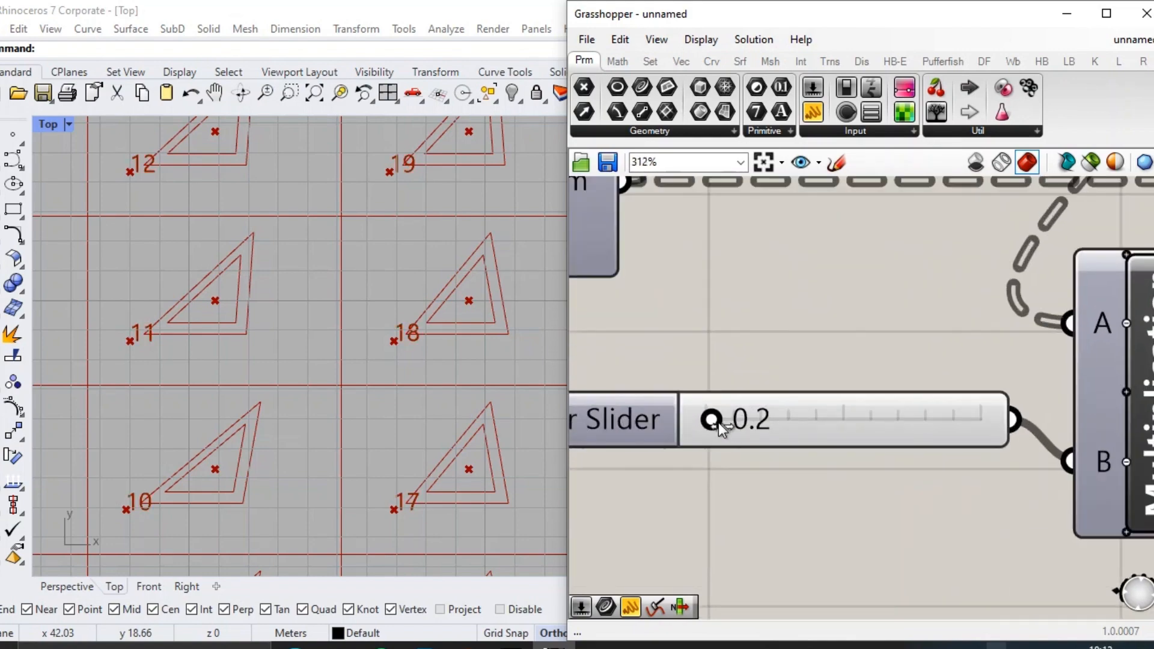
pyautogui.scroll(-6, 361, 369)
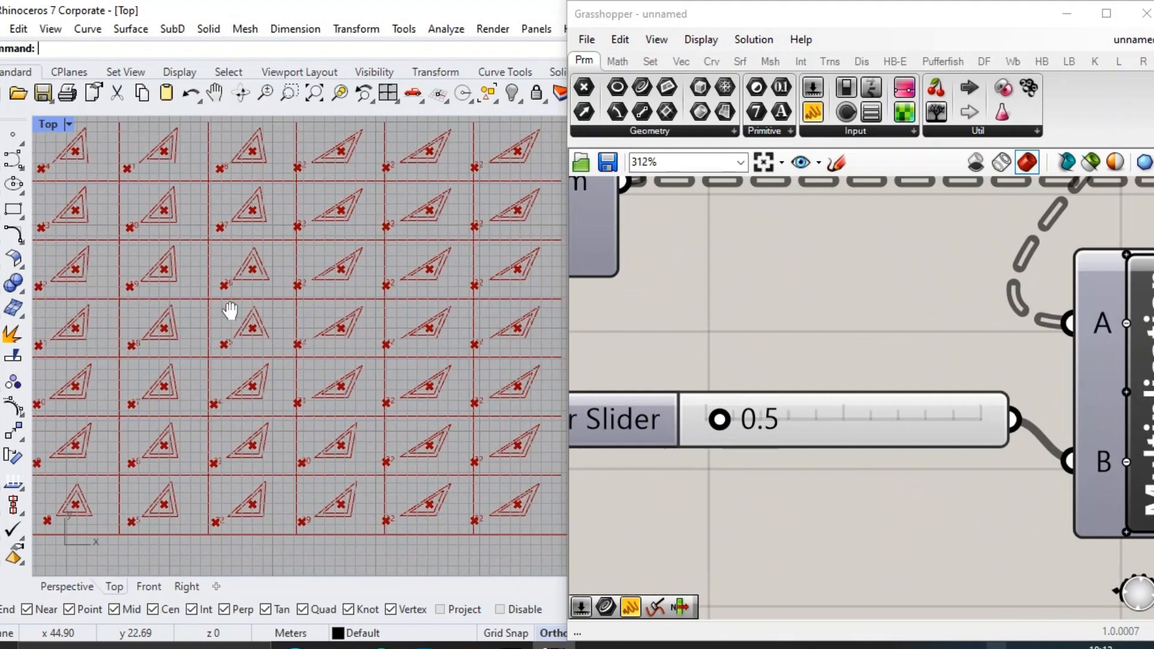
pyautogui.scroll(-3, 769, 338)
# Turn off the Move component's preview to hide the label location points.
pyautogui.moveTo(1112, 278); pyautogui.dragTo(805, 368, button='right')
pyautogui.moveTo(969, 423); pyautogui.dragTo(829, 340)
pyautogui.moveTo(904, 457); pyautogui.dragTo(805, 265)
pyautogui.middleClick(817, 306)
pyautogui.click(873, 259)
# Place a "baked" note panel above the Text Tag 3D component and group the two together.
pyautogui.scroll(-4, 875, 320)
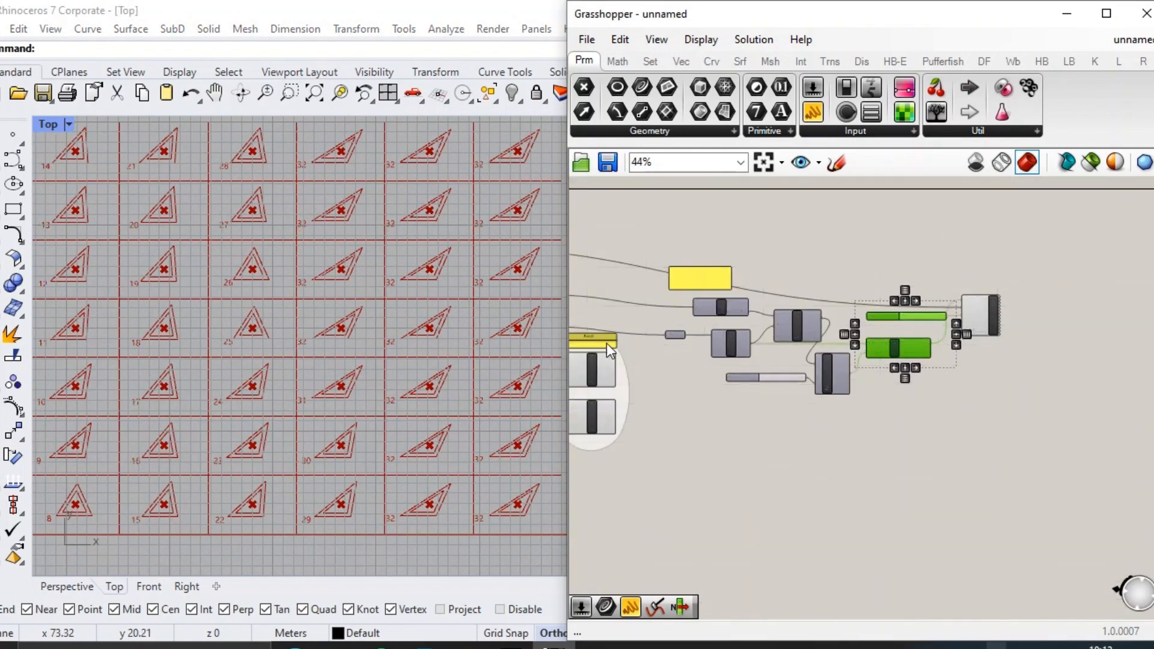
pyautogui.scroll(6, 1032, 273)
pyautogui.moveTo(603, 346); pyautogui.dragTo(923, 305)
pyautogui.scroll(1, 925, 302)
pyautogui.moveTo(1014, 474); pyautogui.dragTo(849, 295)
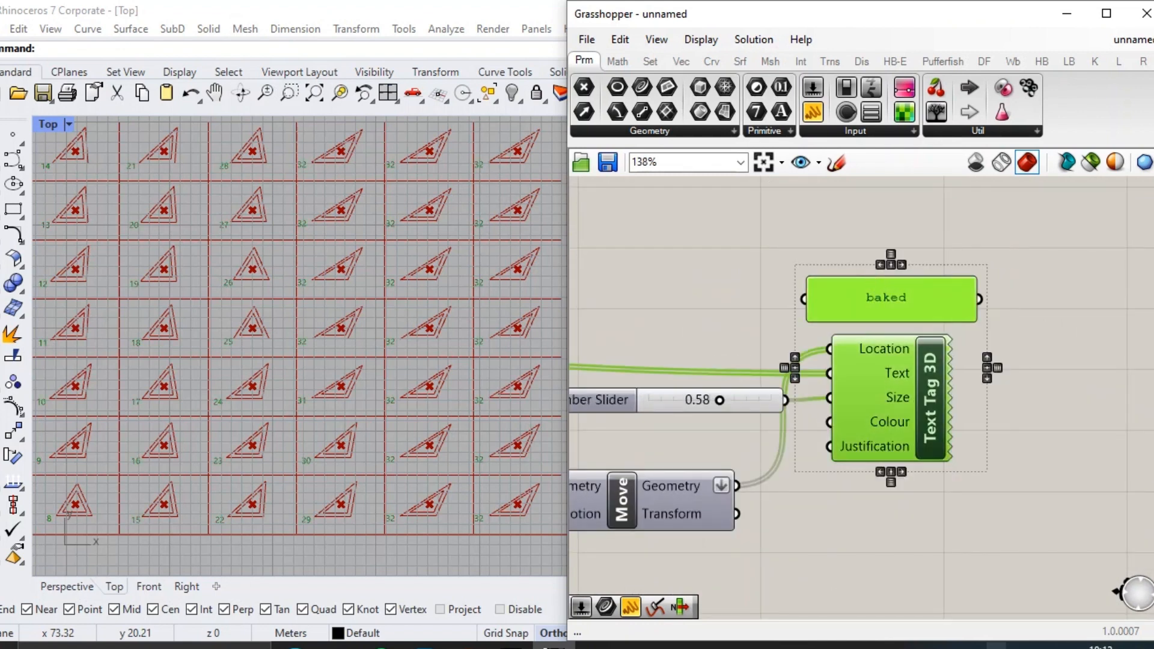
pyautogui.rightClick(967, 386)
pyautogui.click(1057, 464)
pyautogui.scroll(-4, 1004, 365)
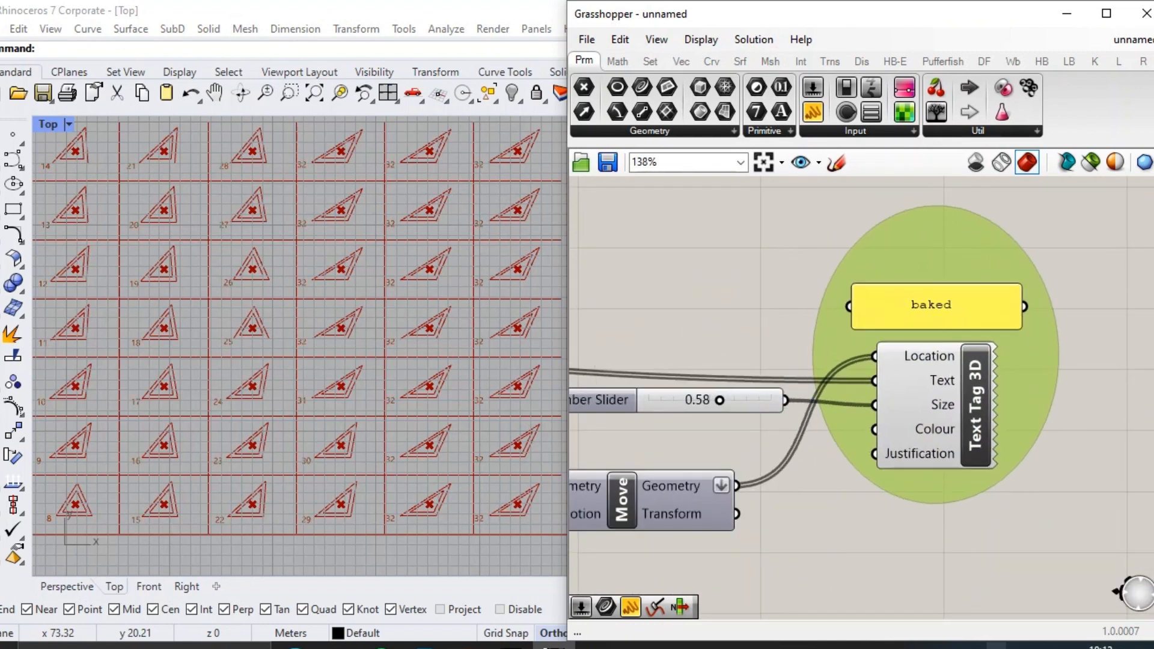
# Shift the "baked" group away from Move and enclose the label-making components, including that group, in one larger group.
pyautogui.moveTo(1004, 365); pyautogui.dragTo(1095, 313, button='right')
pyautogui.moveTo(1079, 404); pyautogui.dragTo(703, 274)
pyautogui.hotkey('ctrl', 'g')
pyautogui.moveTo(1021, 372)
pyautogui.mouseDown()
pyautogui.moveTo(1010, 413)
pyautogui.moveTo(1011, 381)
pyautogui.mouseUp()
pyautogui.click(890, 239)
pyautogui.scroll(4, 1031, 284)
# Bake the Text Tag 3D labels using the Default layer with colour By Layer.
pyautogui.moveTo(1116, 288); pyautogui.dragTo(1002, 276, button='right')
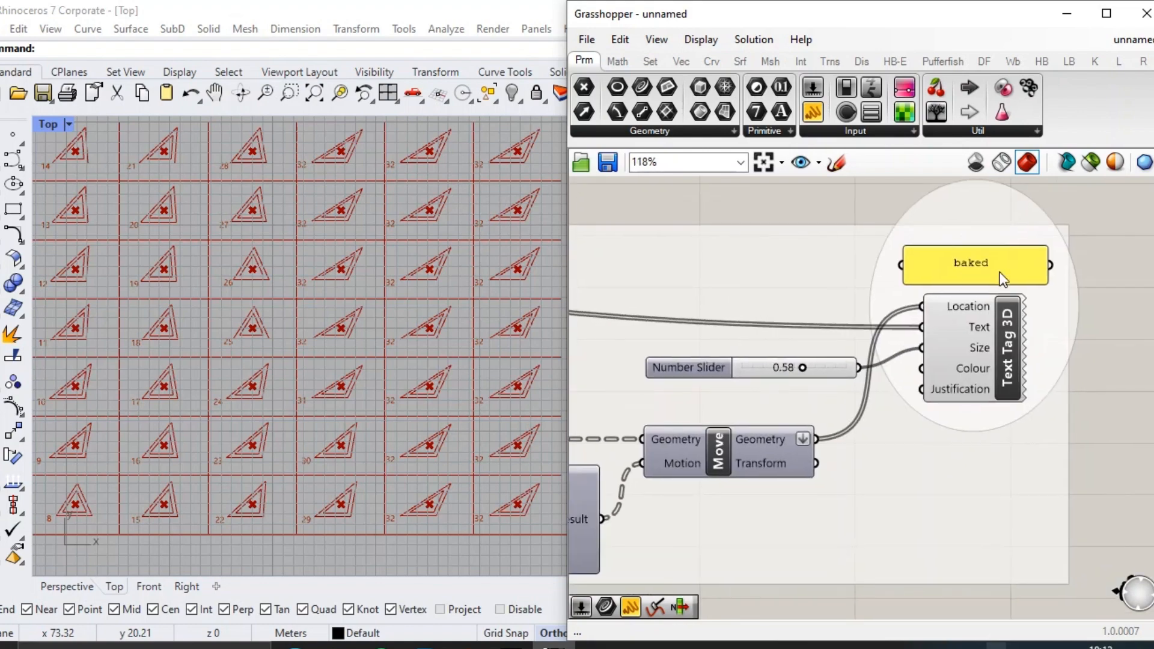
pyautogui.click(985, 322)
pyautogui.rightClick(1003, 327)
pyautogui.click(1020, 398)
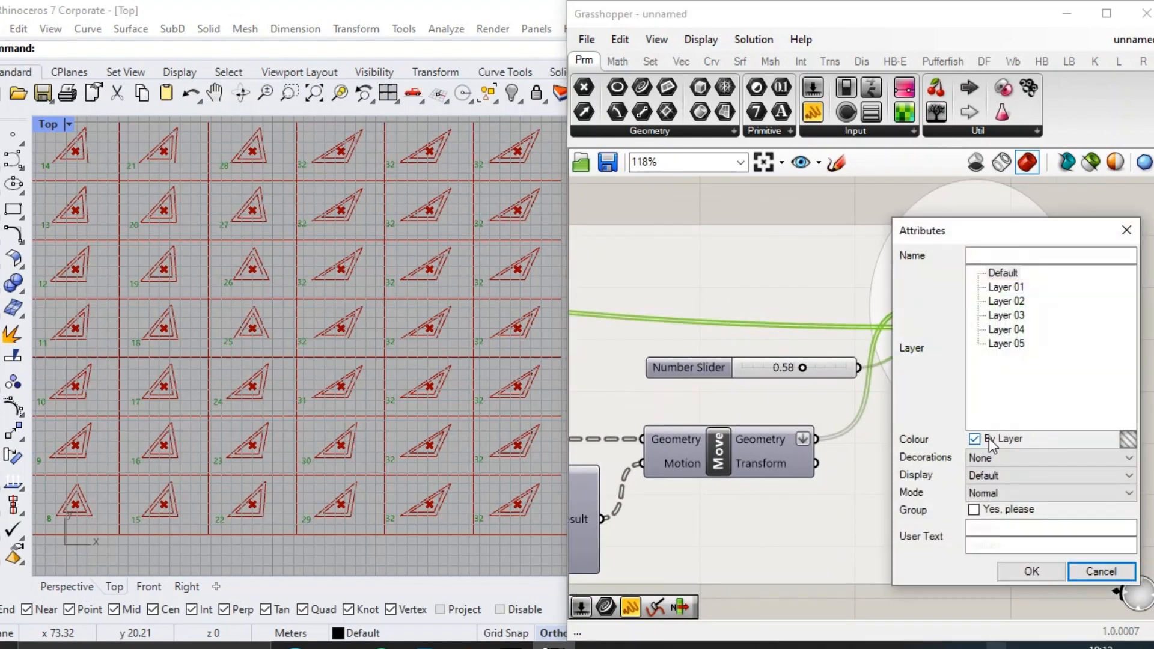
pyautogui.click(1032, 571)
# Examine the number labels beside the flattened triangles across the cutting grid in the Top viewport.
pyautogui.scroll(-8, 488, 415)
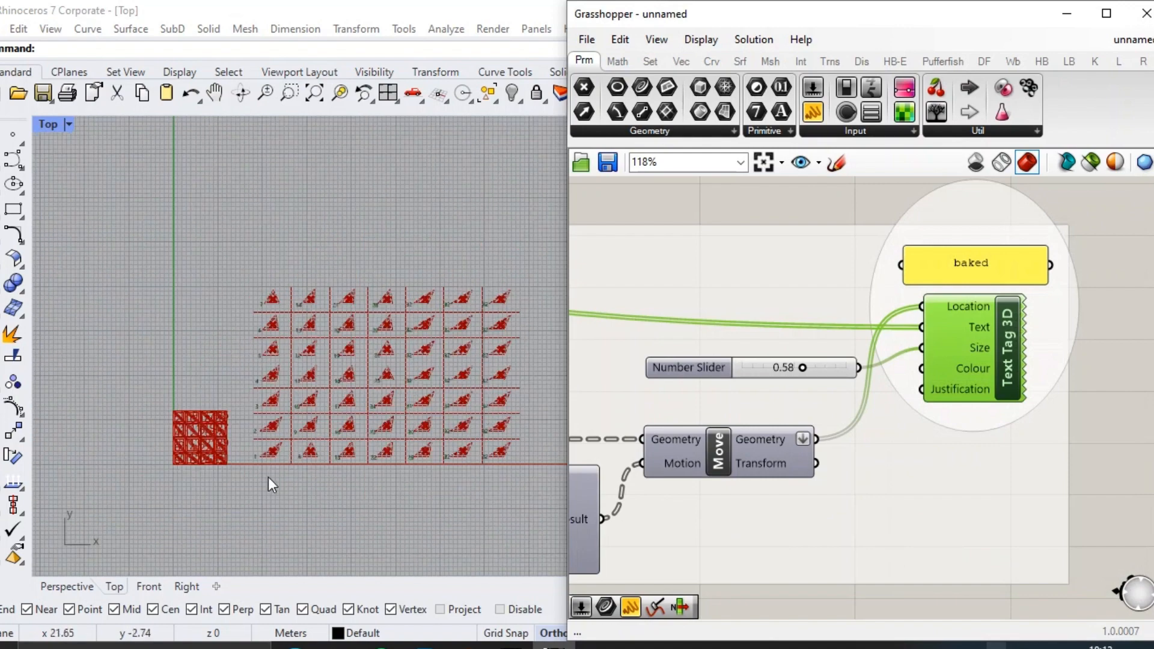
pyautogui.scroll(4, 266, 468)
pyautogui.scroll(-4, 266, 467)
pyautogui.scroll(8, 488, 389)
pyautogui.scroll(1, 763, 408)
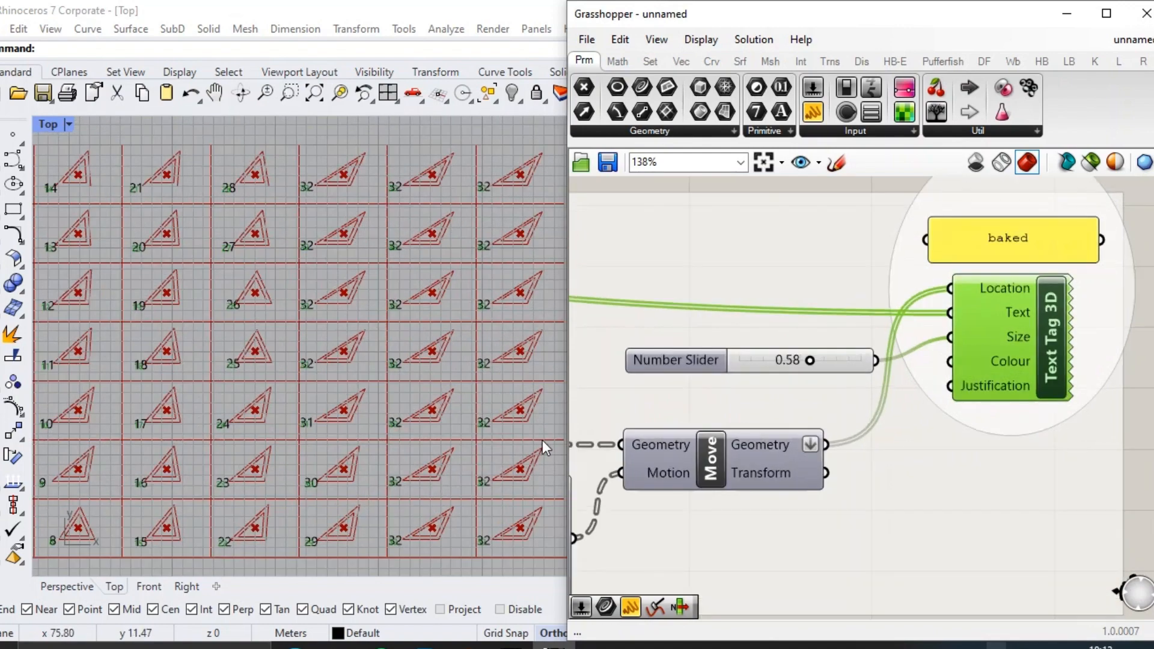
pyautogui.moveTo(742, 425); pyautogui.dragTo(763, 423, button='right')
pyautogui.click(784, 404)
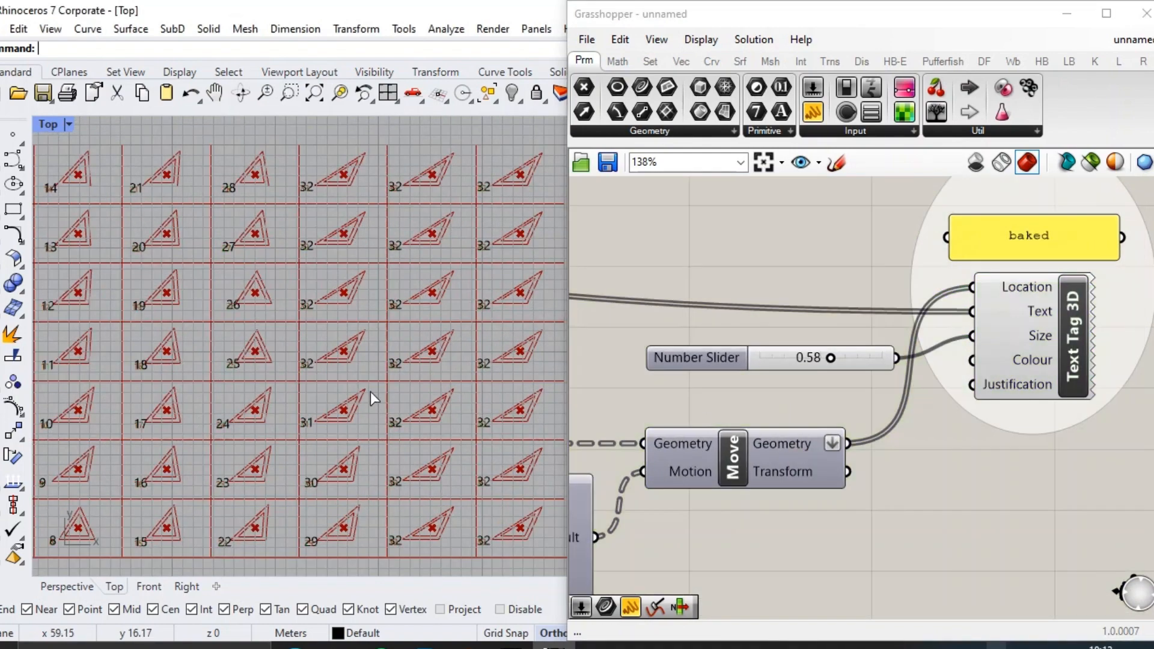
pyautogui.scroll(2, 444, 377)
pyautogui.scroll(3, 361, 283)
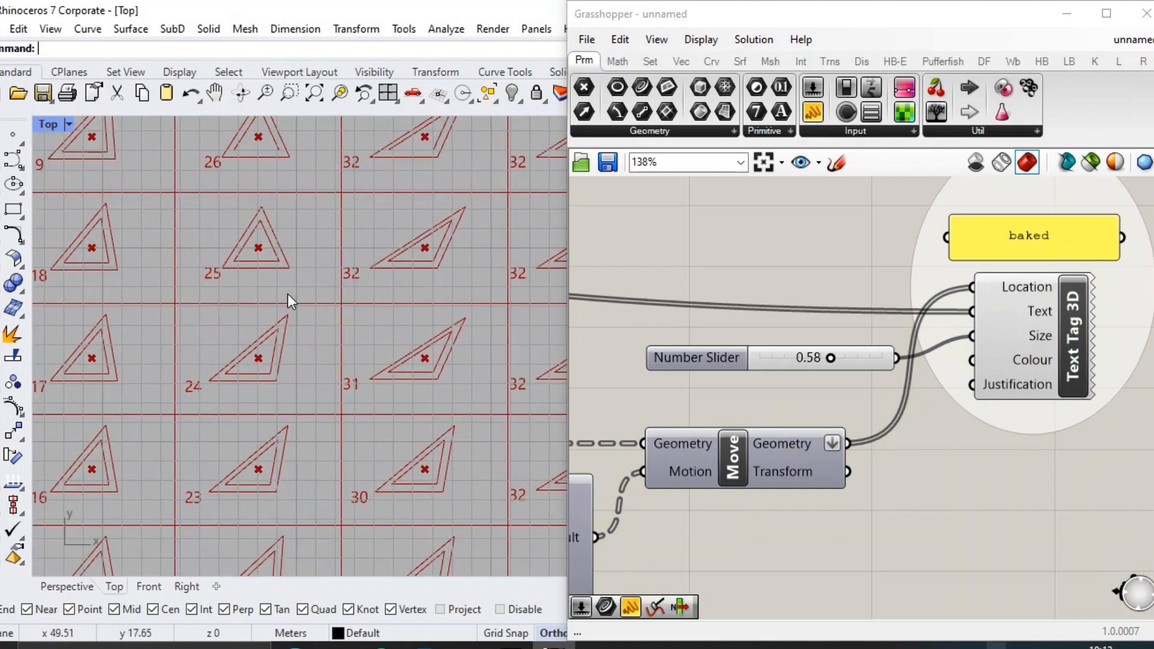
# Duplicate the Number Slider feeding Divide Domain² and connect the copy to V Count, leaving the original slider on U Count.
pyautogui.moveTo(338, 551); pyautogui.dragTo(386, 402, button='right')
pyautogui.moveTo(443, 199); pyautogui.dragTo(325, 505, button='right')
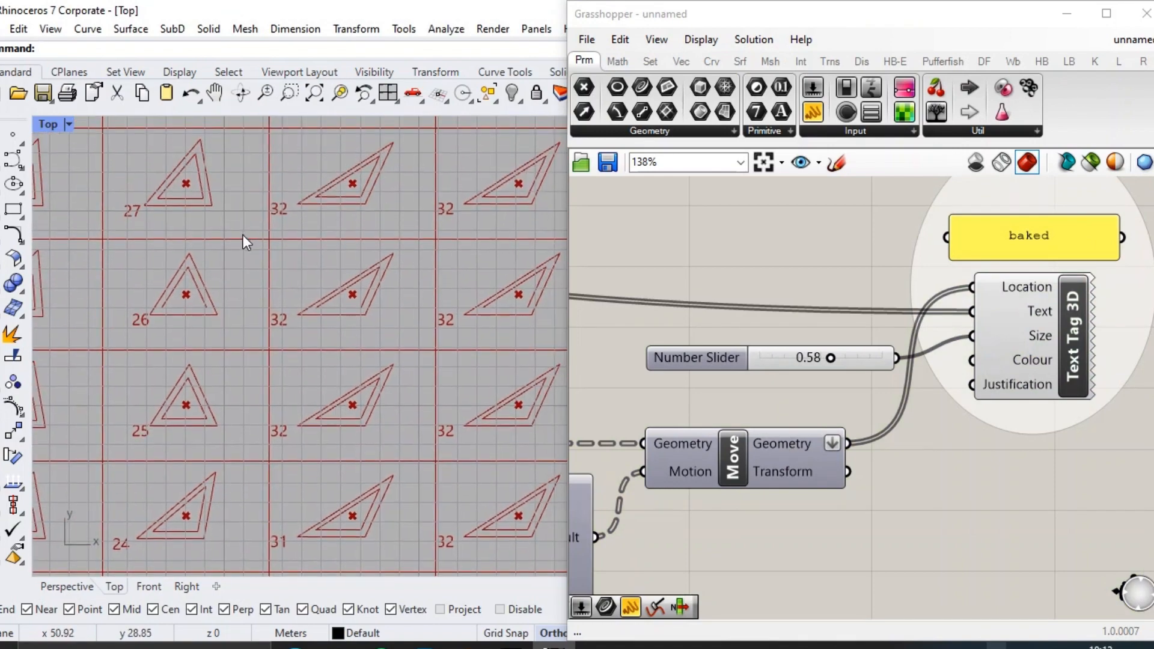
pyautogui.moveTo(255, 225); pyautogui.dragTo(289, 285, button='right')
pyautogui.scroll(-7, 884, 276)
pyautogui.moveTo(601, 365); pyautogui.dragTo(1034, 344, button='right')
pyautogui.scroll(-6, 451, 336)
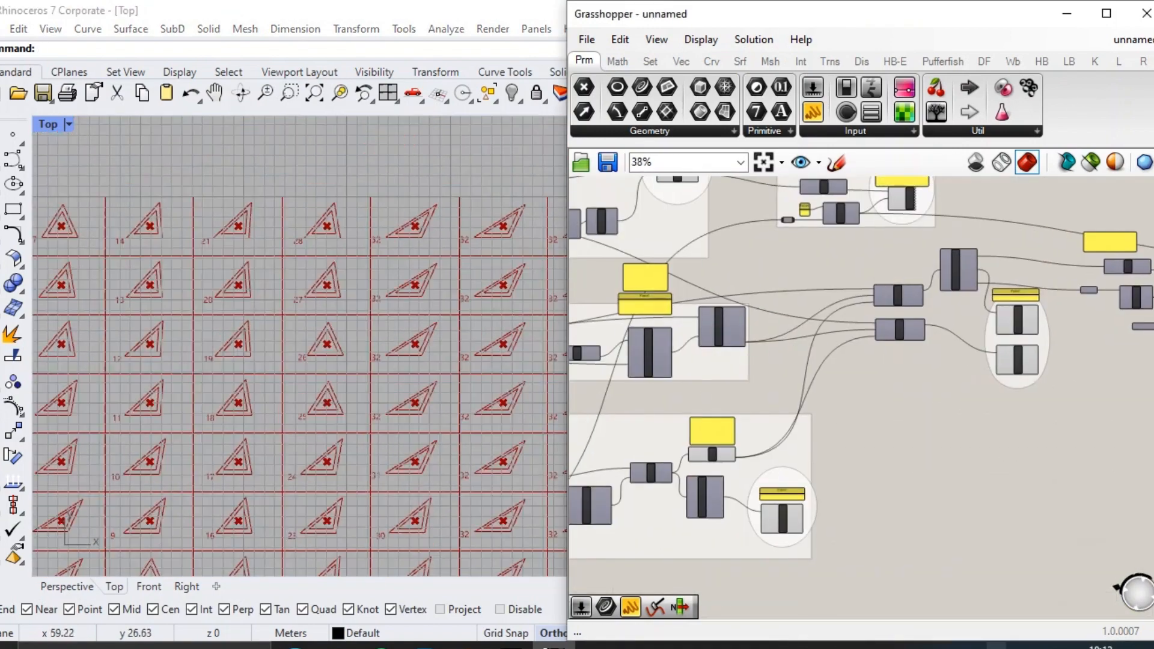
pyautogui.moveTo(421, 340); pyautogui.dragTo(481, 294, button='right')
pyautogui.scroll(8, 746, 394)
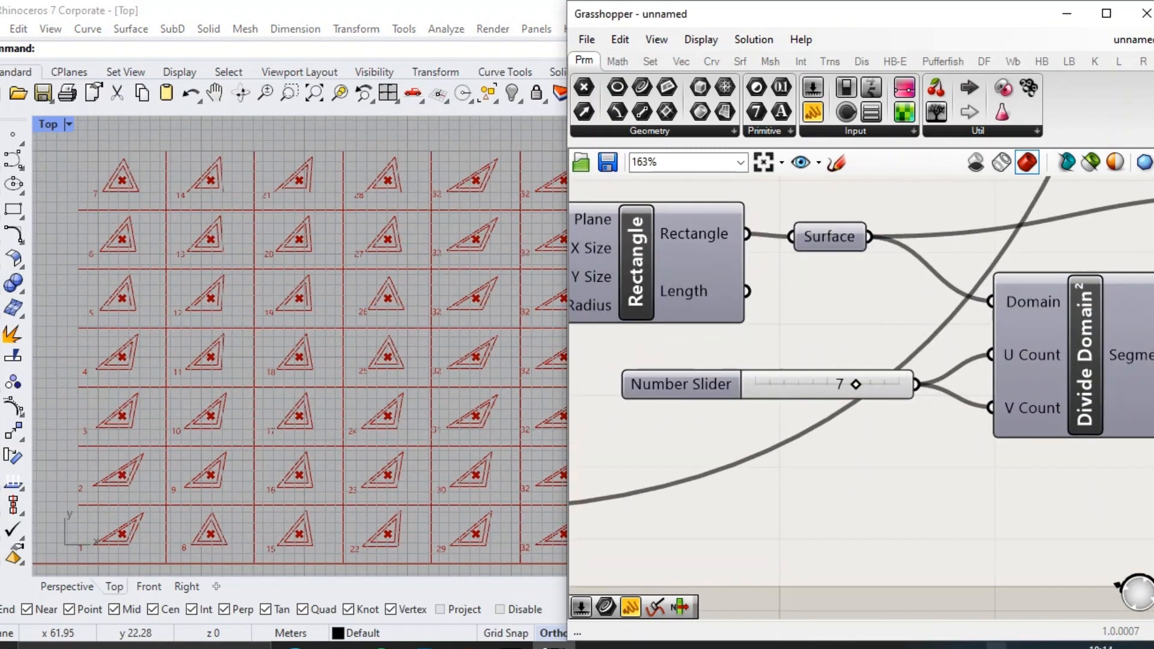
pyautogui.keyDown('alt'); pyautogui.moveTo(897, 391); pyautogui.dragTo(899, 435); pyautogui.keyUp('alt')
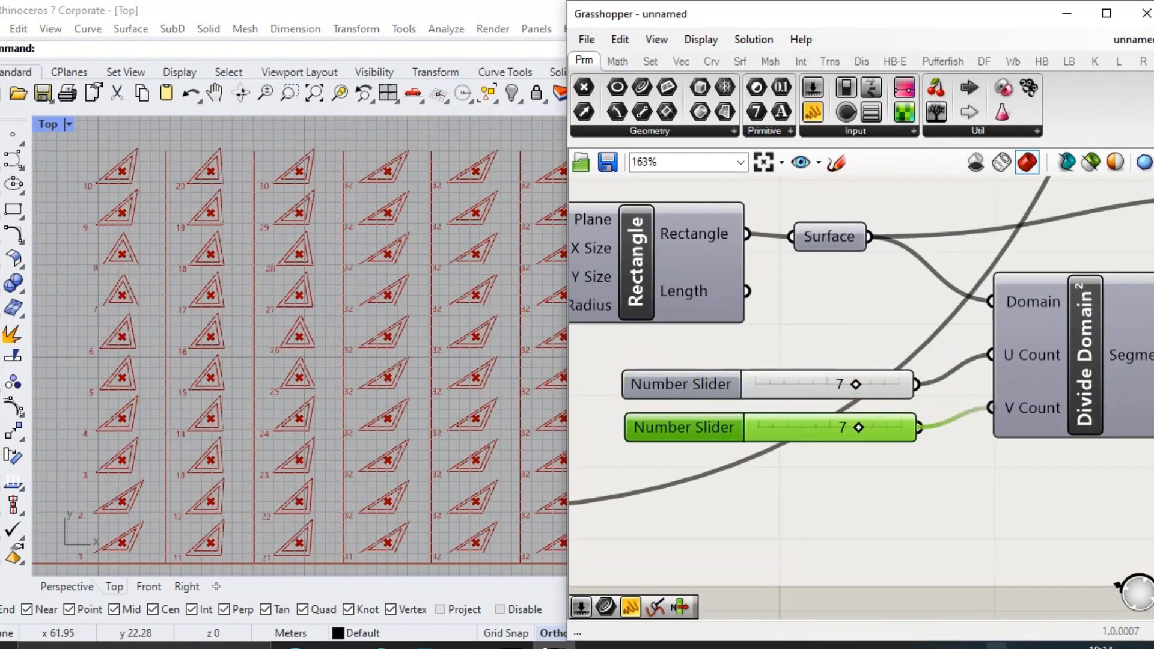
# Set the cutting grid's U Count to 4 and V Count to 8.
pyautogui.scroll(3, 858, 384)
pyautogui.moveTo(848, 385); pyautogui.dragTo(834, 386)
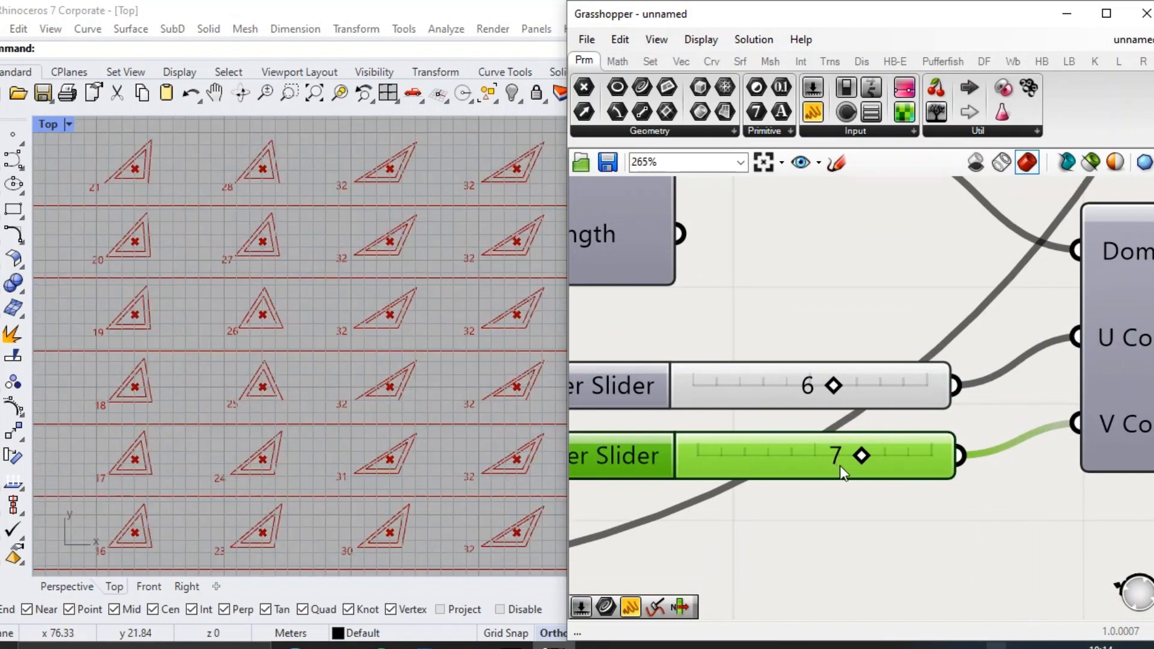
pyautogui.moveTo(846, 457); pyautogui.dragTo(842, 456)
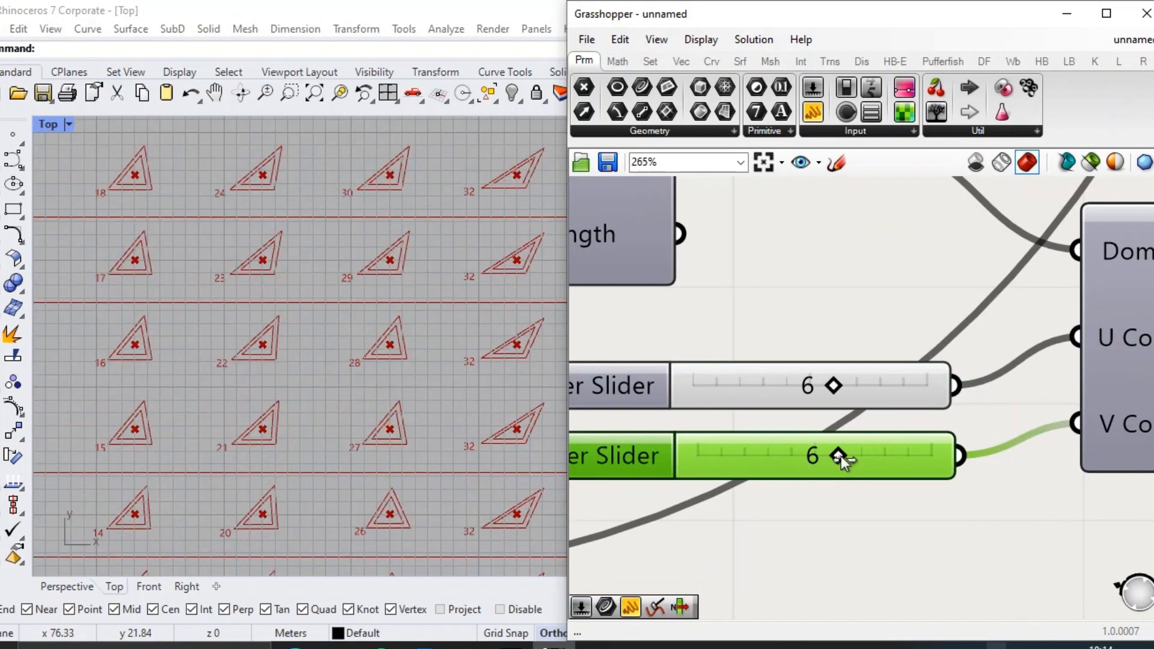
pyautogui.moveTo(830, 385); pyautogui.dragTo(797, 385)
pyautogui.moveTo(835, 459); pyautogui.dragTo(882, 459)
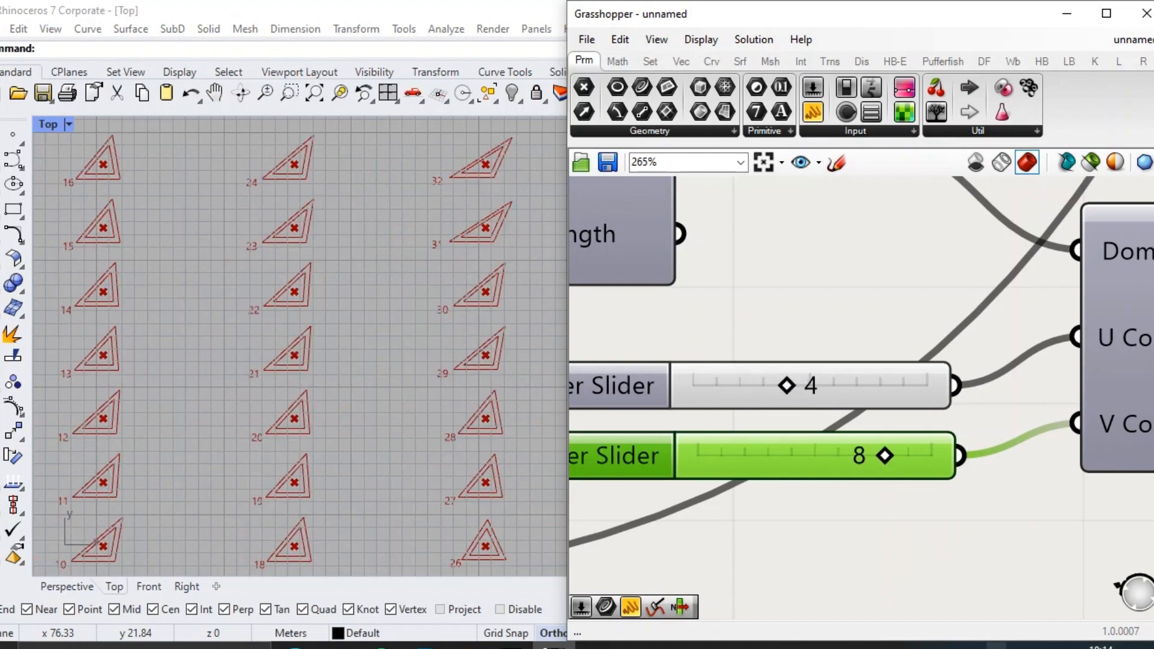
# Highlight the grid's Join Curves output and examine how the flattened triangles sit in the cells.
pyautogui.scroll(-4, 226, 354)
pyautogui.scroll(8, 385, 295)
pyautogui.scroll(-3, 391, 183)
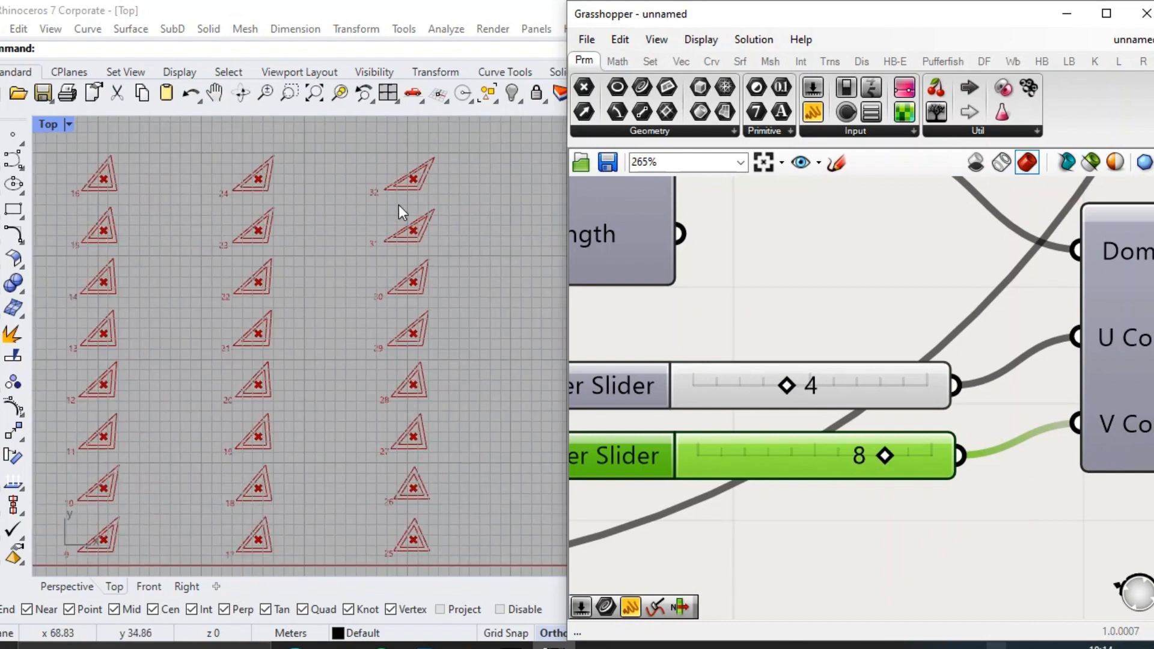
pyautogui.scroll(-5, 703, 402)
pyautogui.scroll(2, 1000, 381)
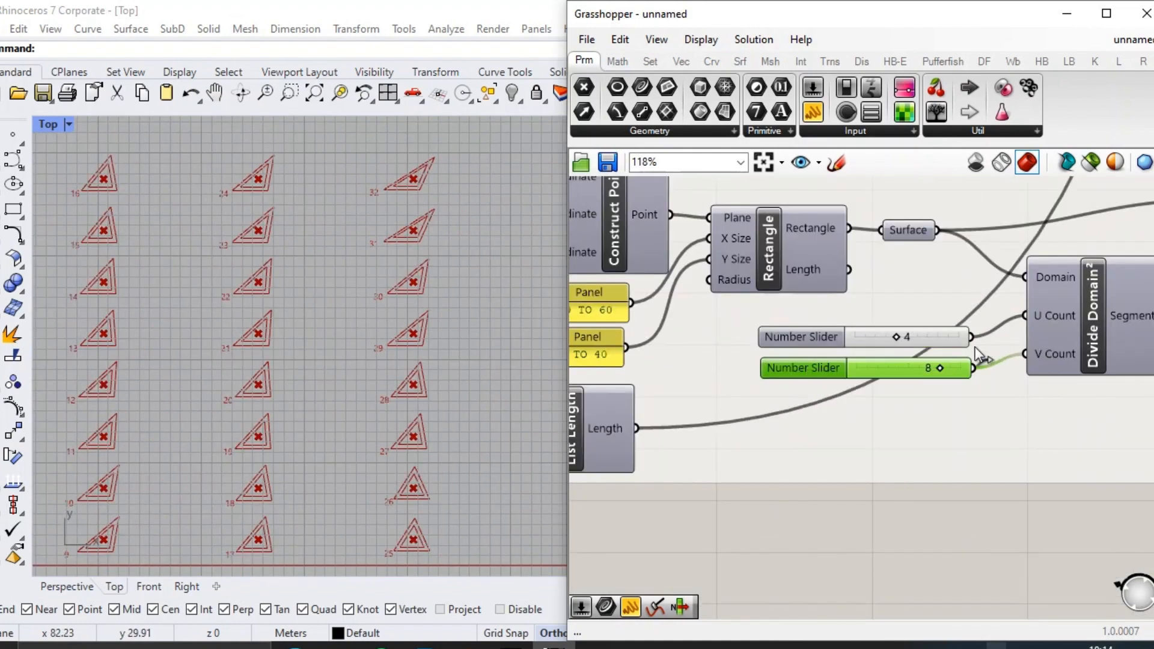
pyautogui.scroll(2, 956, 355)
pyautogui.scroll(-6, 889, 368)
pyautogui.moveTo(933, 341); pyautogui.dragTo(537, 337, button='right')
pyautogui.click(910, 369)
pyautogui.scroll(-6, 457, 302)
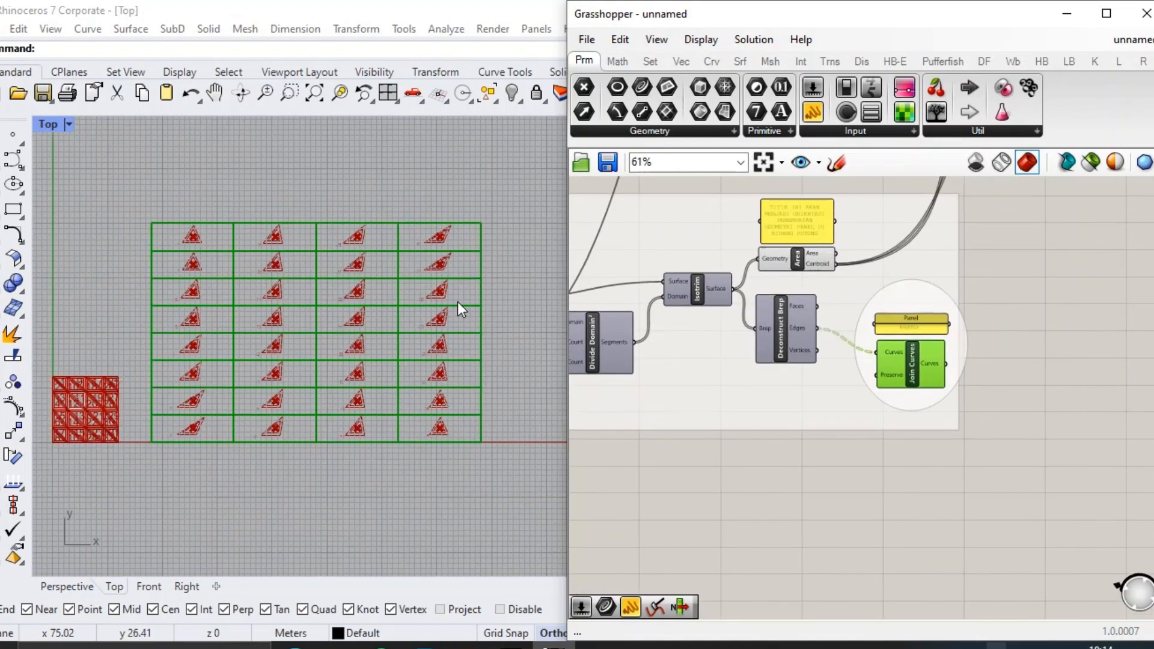
pyautogui.moveTo(414, 306); pyautogui.dragTo(565, 275, button='right')
pyautogui.scroll(-3, 980, 355)
pyautogui.moveTo(979, 355); pyautogui.dragTo(1071, 350, button='right')
pyautogui.scroll(-2, 298, 319)
pyautogui.scroll(4, 482, 288)
pyautogui.moveTo(483, 288); pyautogui.dragTo(391, 306, button='right')
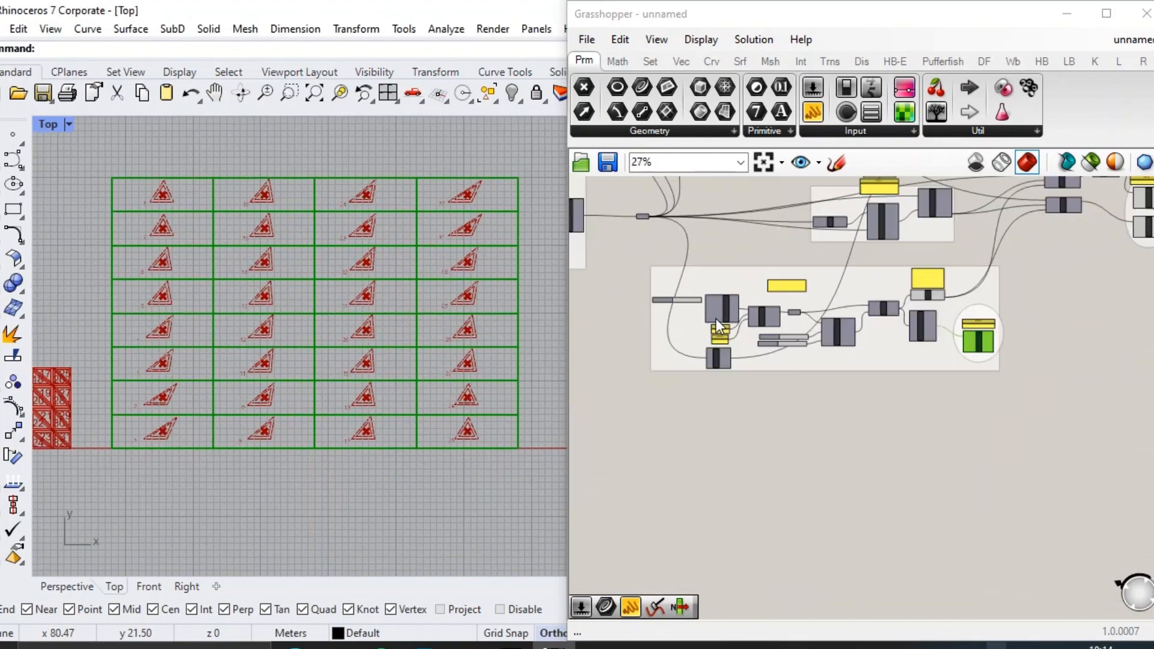
pyautogui.scroll(6, 716, 319)
pyautogui.scroll(-2, 836, 373)
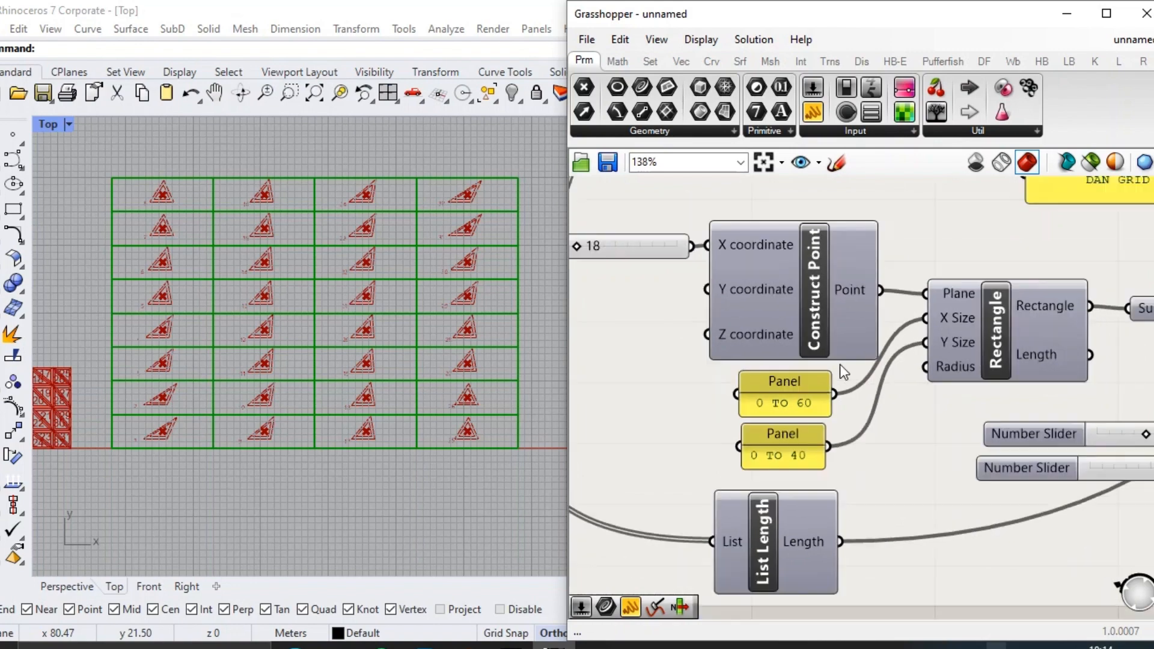
# Add a Number Slider with the value 40 and connect it to the Rectangle component's Y Size.
pyautogui.moveTo(777, 490); pyautogui.dragTo(845, 437, button='right')
pyautogui.doubleClick(826, 542)
pyautogui.press('Return')
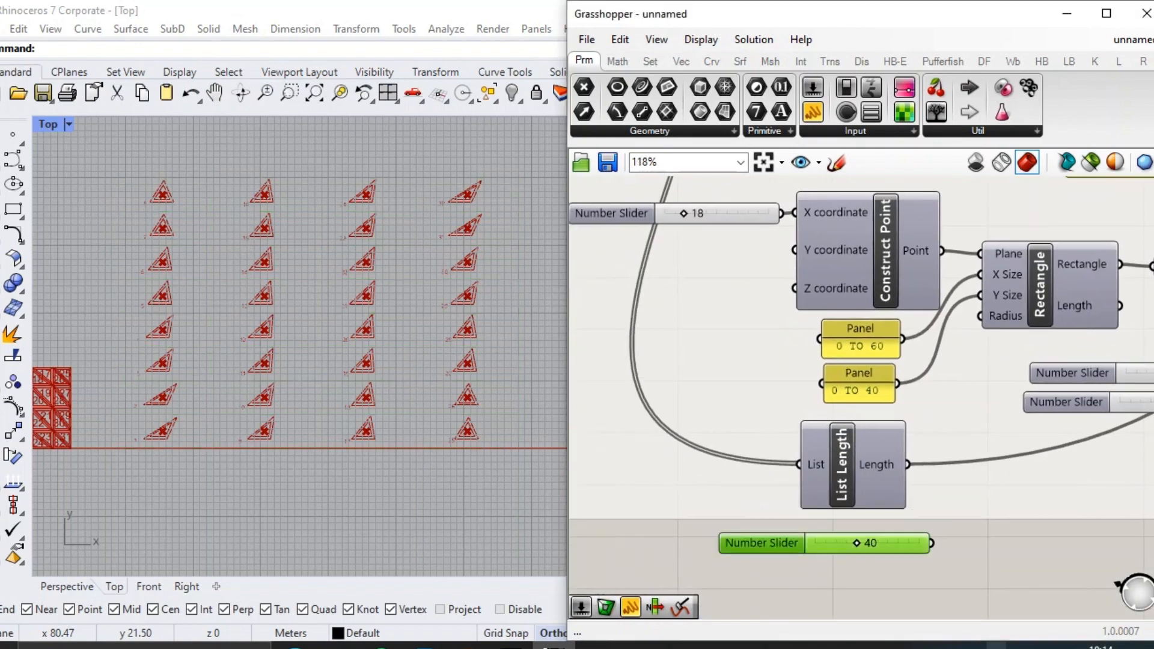
pyautogui.moveTo(764, 541); pyautogui.dragTo(746, 397)
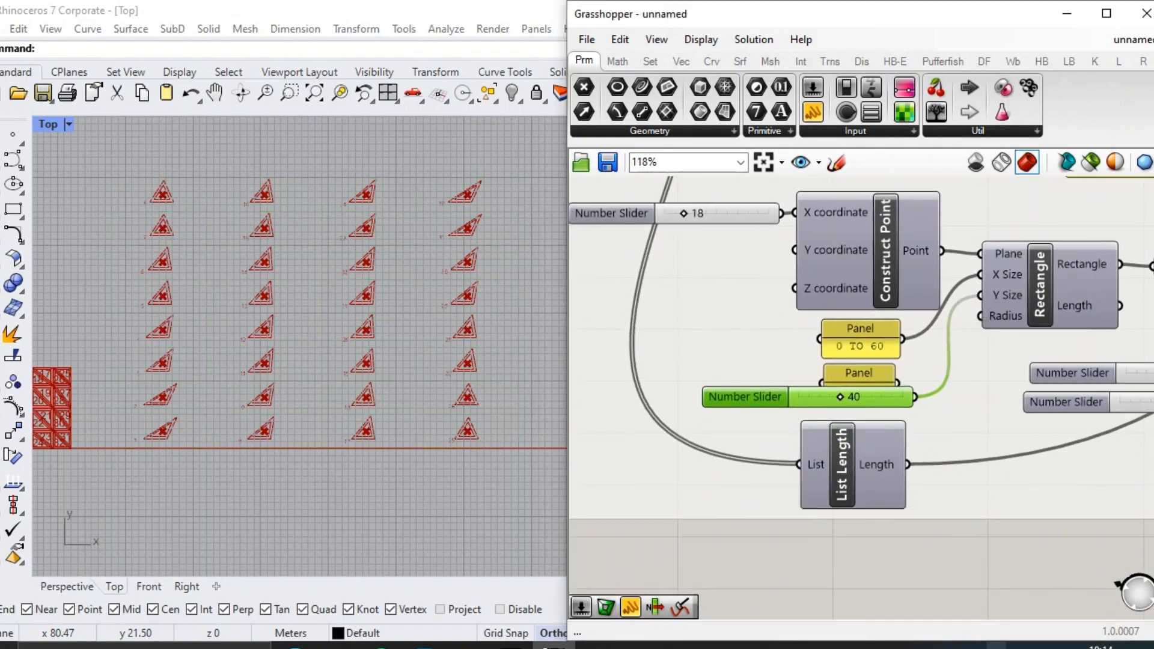
# Feed the Rectangle's X Size from a second slider and delete the replaced "0 TO 60" and "0 TO 40" panels.
pyautogui.moveTo(896, 407); pyautogui.dragTo(1024, 269)
pyautogui.scroll(6, 878, 351)
pyautogui.click(882, 347)
pyautogui.press('Delete')
pyautogui.click(876, 404)
pyautogui.press('Delete')
# Select the grid's Join Curves component and check the panel spacing inside the resized cutting grid.
pyautogui.scroll(-4, 878, 403)
pyautogui.scroll(-4, 897, 354)
pyautogui.moveTo(1058, 355); pyautogui.dragTo(722, 348, button='right')
pyautogui.scroll(-3, 961, 352)
pyautogui.scroll(2, 1011, 360)
pyautogui.click(1061, 379)
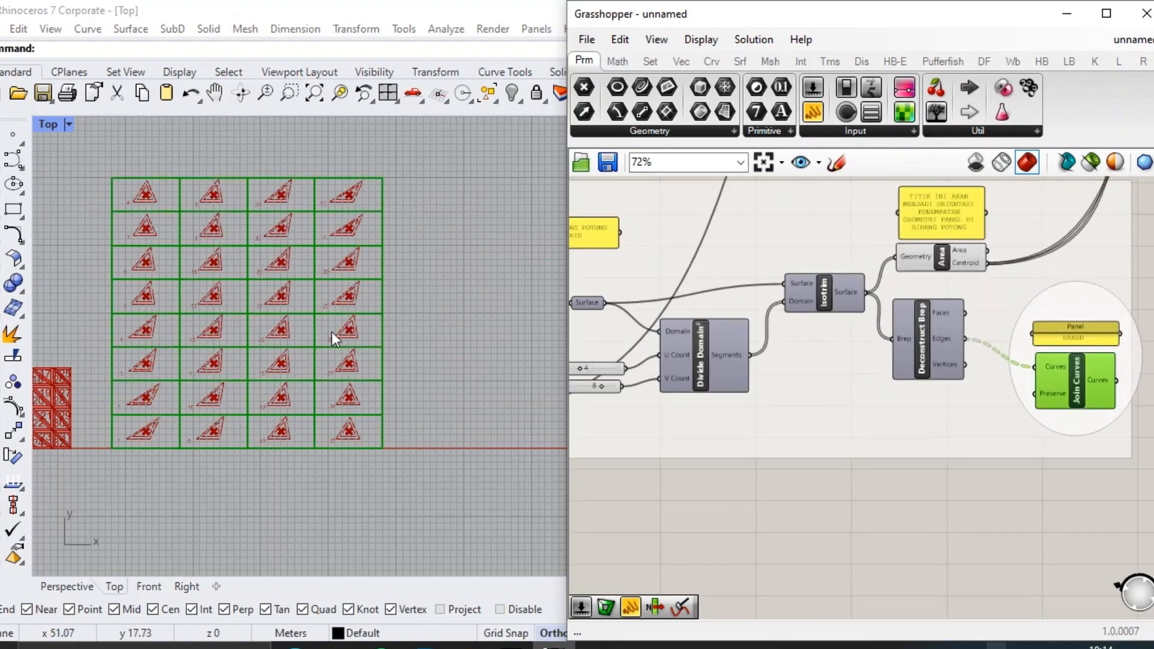
pyautogui.scroll(4, 229, 387)
pyautogui.moveTo(369, 378); pyautogui.dragTo(394, 460, button='right')
pyautogui.scroll(3, 668, 349)
pyautogui.scroll(-3, 605, 358)
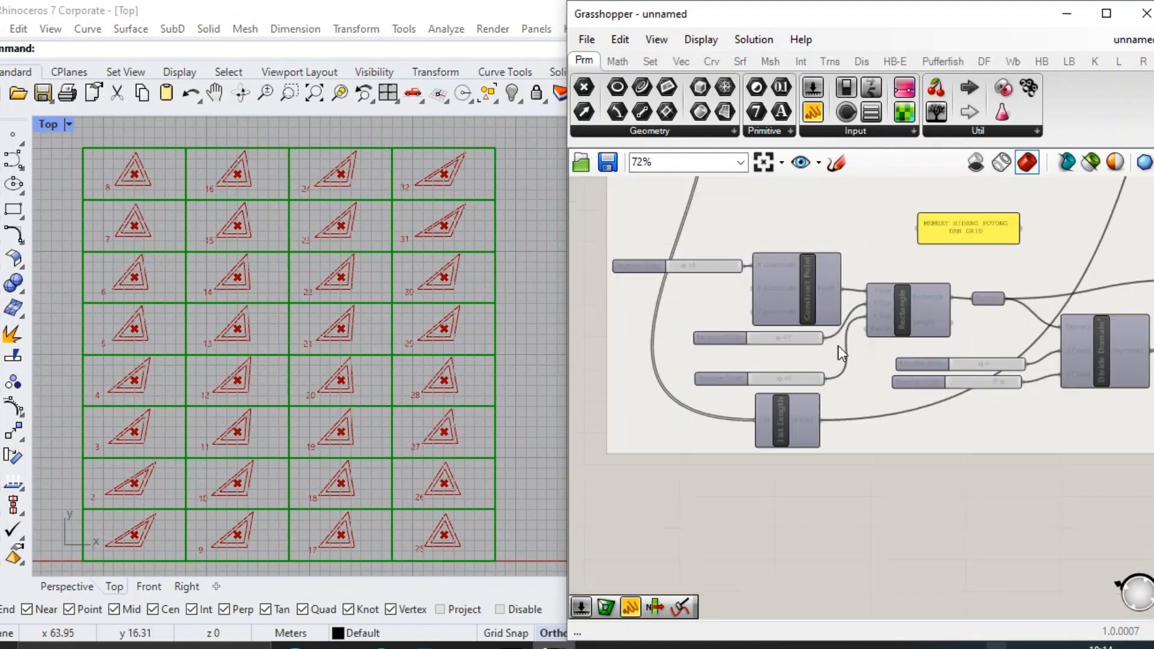
# Set the Rectangle's X Size slider to 34 to narrow the cutting grid.
pyautogui.scroll(3, 800, 368)
pyautogui.click(797, 371)
pyautogui.moveTo(746, 331); pyautogui.dragTo(740, 332)
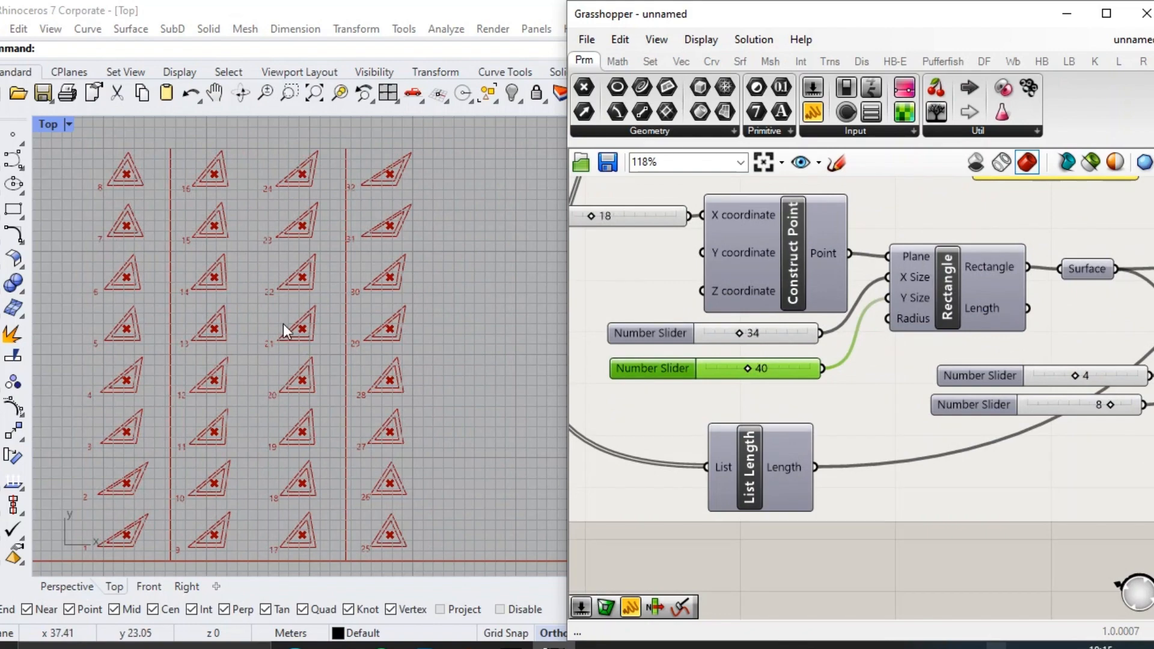
# Turn off the preview of the Area component that marks the grid cell centroids.
pyautogui.scroll(-10, 755, 299)
pyautogui.scroll(8, 897, 354)
pyautogui.click(755, 247)
pyautogui.middleClick(755, 247)
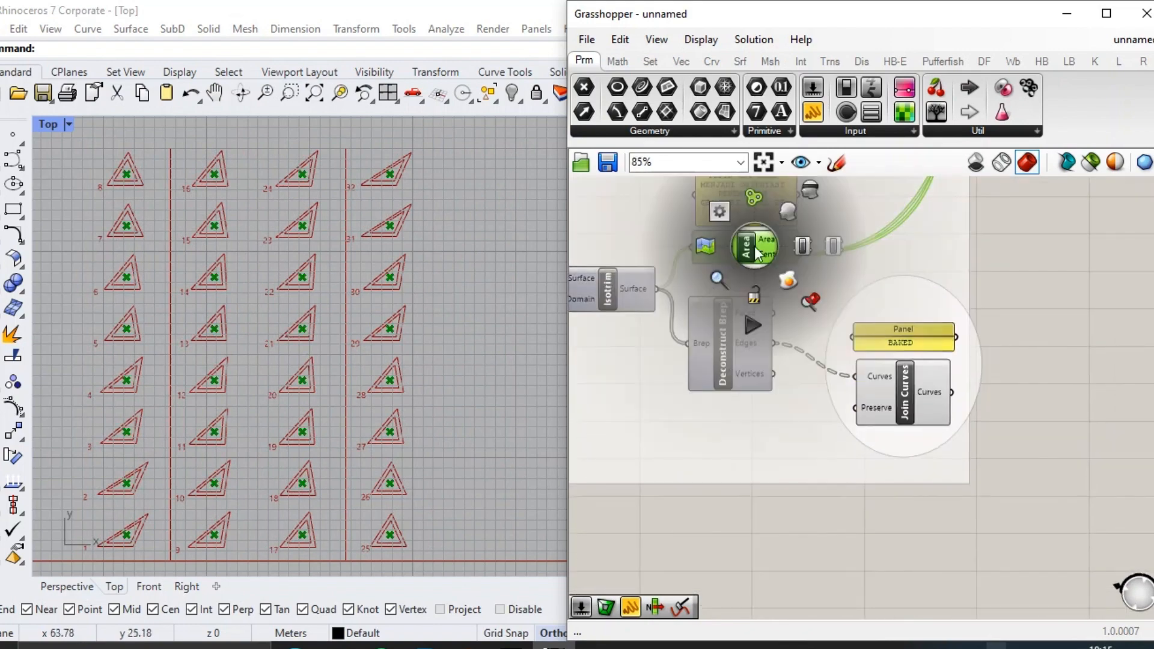
# Bake the cutting grid's joined curves on the Default layer with colour By Layer.
pyautogui.rightClick(921, 387)
pyautogui.click(946, 415)
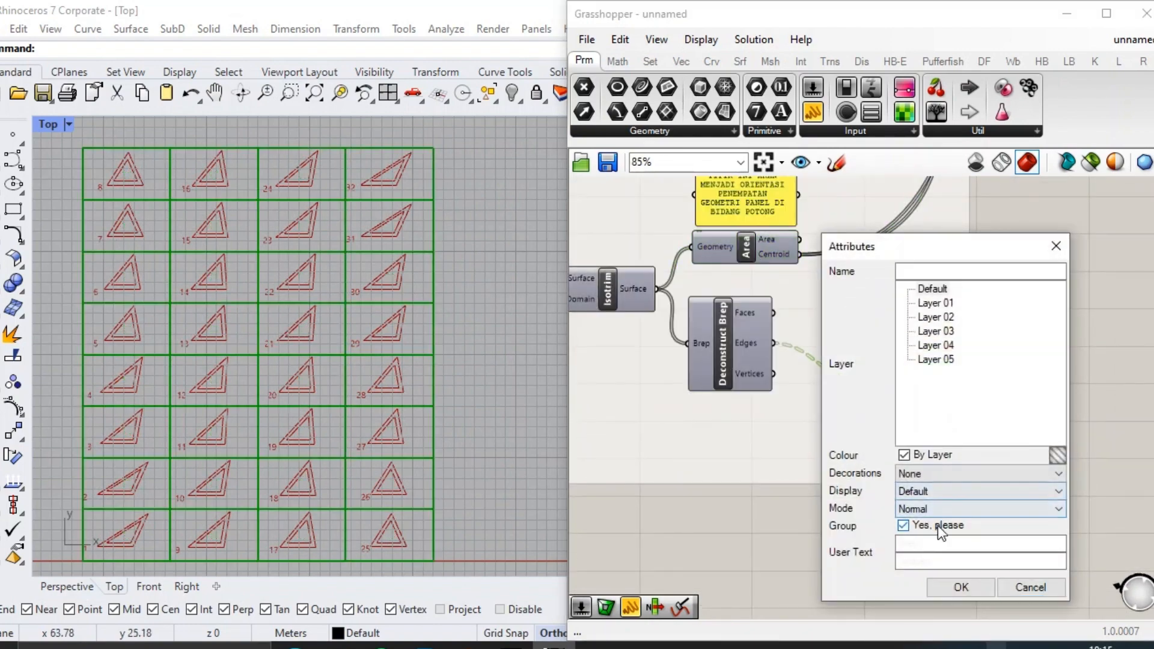
pyautogui.click(961, 588)
# Bake the outer outlines of the flattened triangles from the upper Join Curves component, with colour By Layer.
pyautogui.scroll(-6, 758, 445)
pyautogui.scroll(8, 855, 377)
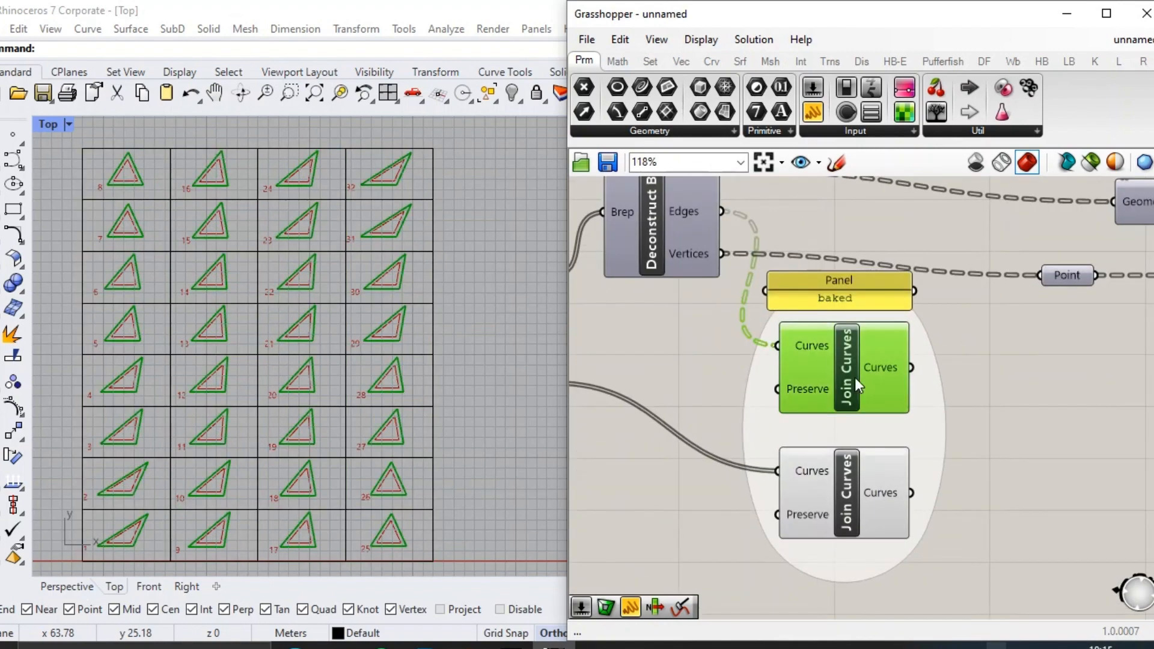
pyautogui.moveTo(855, 377); pyautogui.dragTo(800, 373, button='right')
pyautogui.rightClick(831, 367)
pyautogui.click(854, 378)
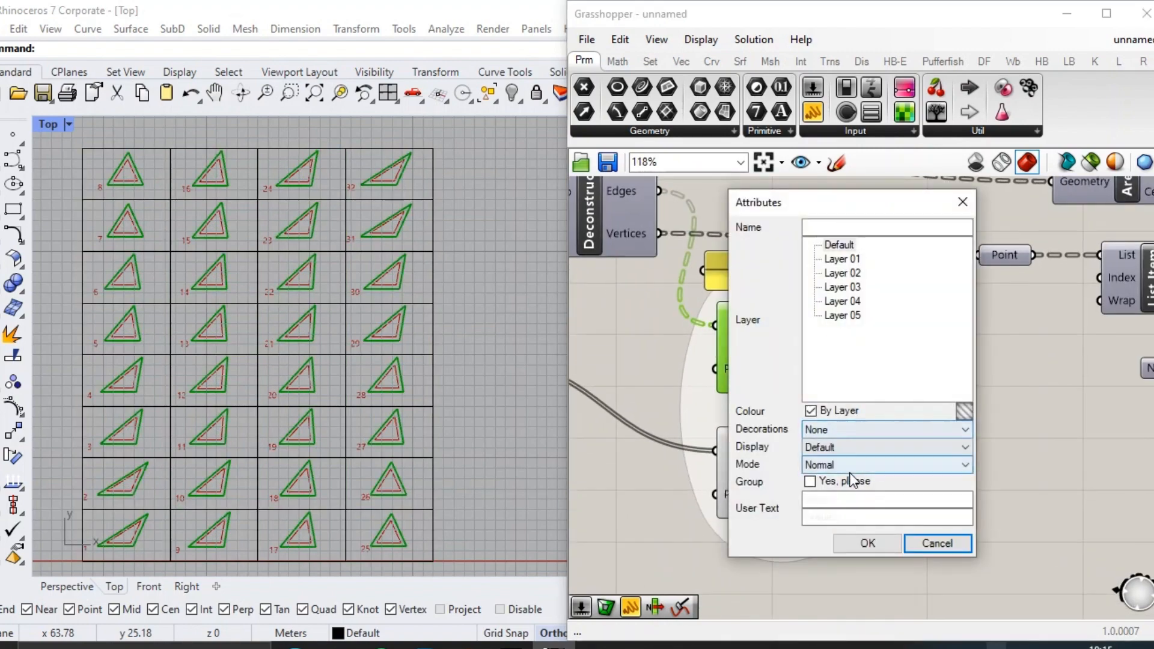
pyautogui.click(866, 465)
pyautogui.click(868, 543)
# Bake the inner triangle openings from the lower Join Curves component.
pyautogui.rightClick(848, 476)
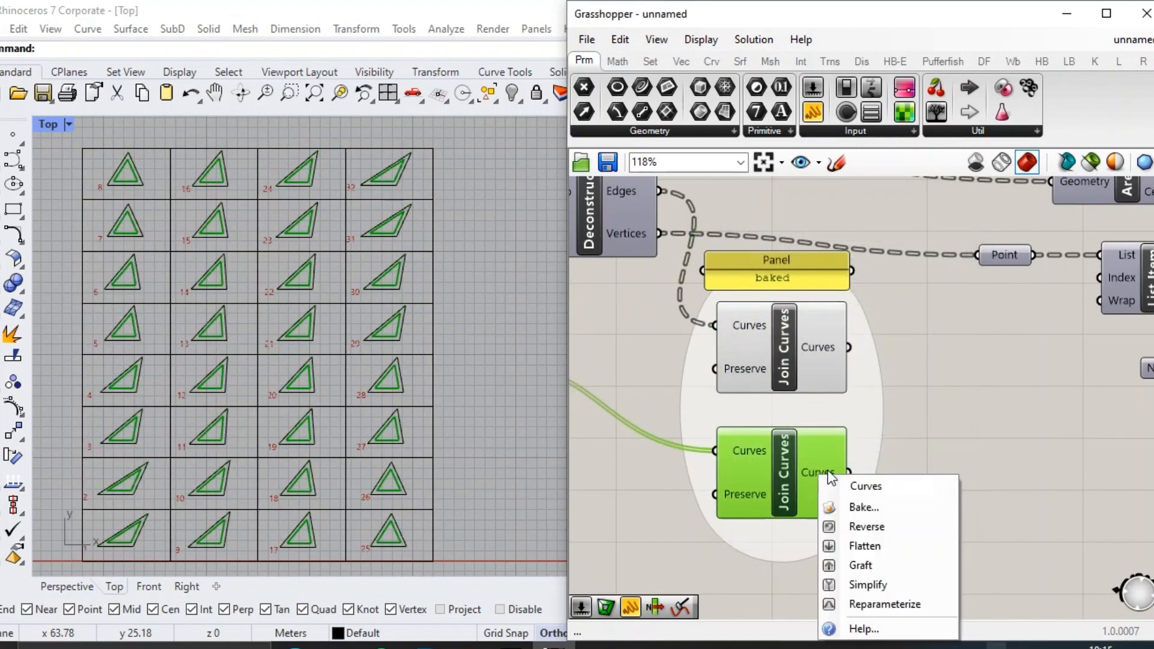
pyautogui.click(902, 505)
pyautogui.click(867, 620)
# Bake the Text Tag 3D number labels of the flattened triangles with colour By Layer.
pyautogui.scroll(-7, 706, 429)
pyautogui.scroll(9, 1027, 356)
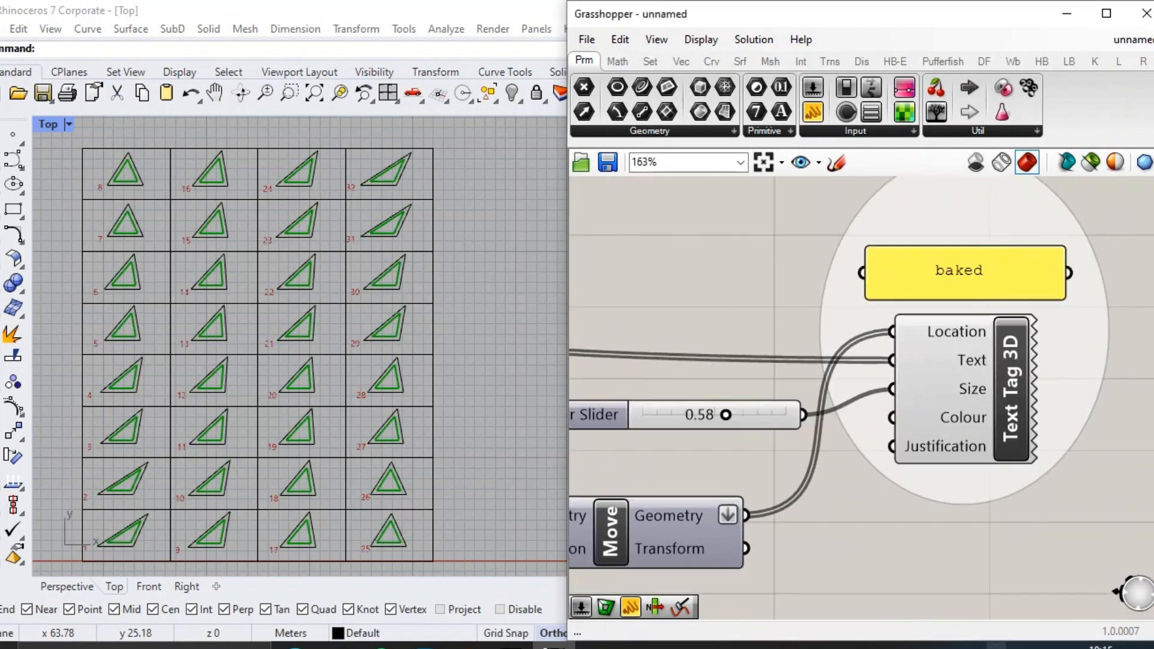
pyautogui.click(1015, 361)
pyautogui.rightClick(977, 364)
pyautogui.click(971, 377)
pyautogui.rightClick(971, 378)
pyautogui.click(995, 454)
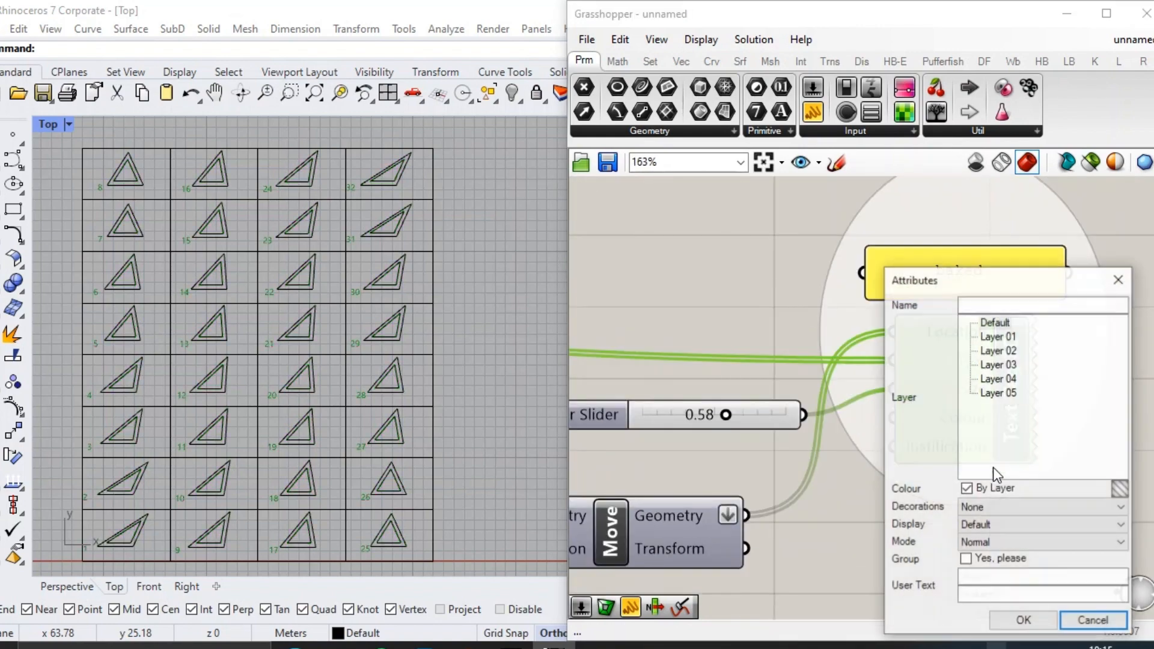
pyautogui.click(1023, 618)
# Bake the Text Tag numbers that label the panels on the 3D shell.
pyautogui.scroll(2, 454, 265)
pyautogui.scroll(-4, 457, 277)
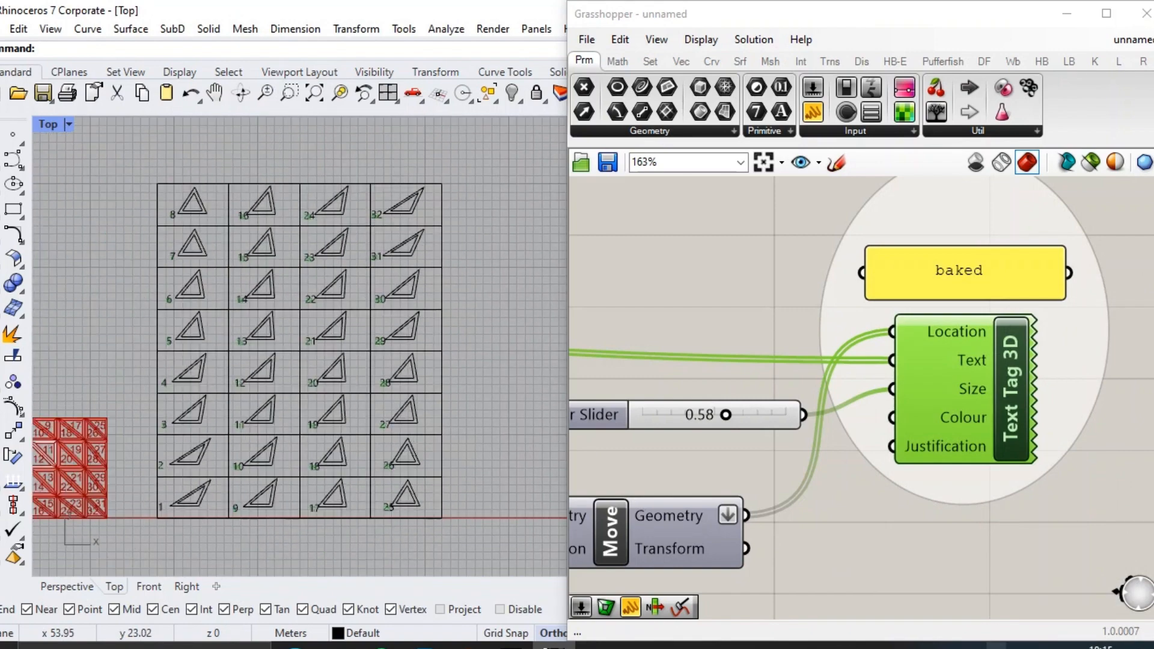
pyautogui.moveTo(456, 277); pyautogui.dragTo(475, 280, button='right')
pyautogui.scroll(-9, 983, 368)
pyautogui.scroll(6, 792, 348)
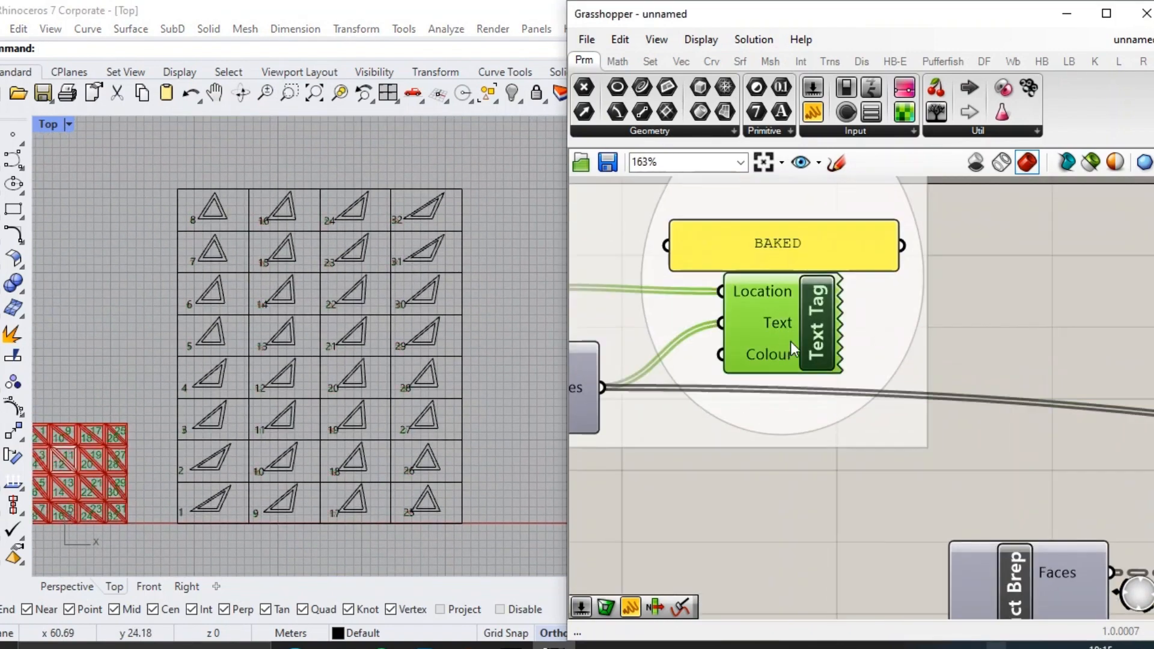
pyautogui.scroll(-3, 791, 341)
pyautogui.scroll(4, 791, 346)
pyautogui.scroll(-5, 1050, 373)
pyautogui.scroll(4, 1073, 366)
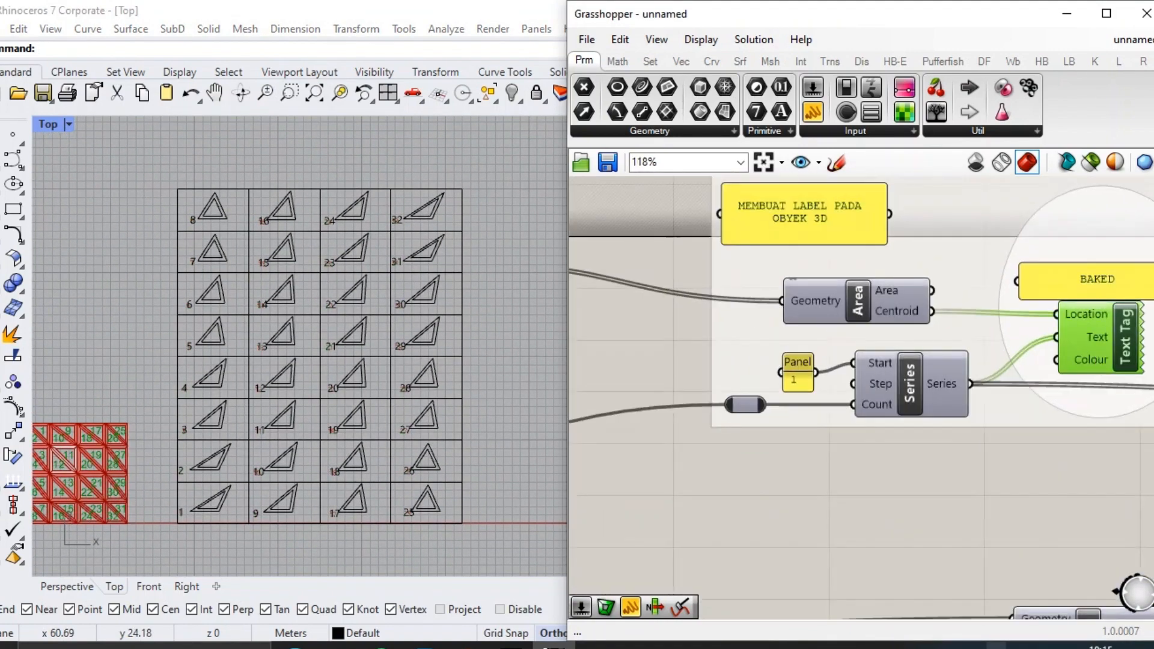
pyautogui.moveTo(1073, 367); pyautogui.dragTo(930, 391, button='right')
pyautogui.scroll(-7, 385, 370)
pyautogui.scroll(15, 249, 419)
pyautogui.moveTo(366, 398); pyautogui.dragTo(317, 404, button='right')
pyautogui.rightClick(1001, 359)
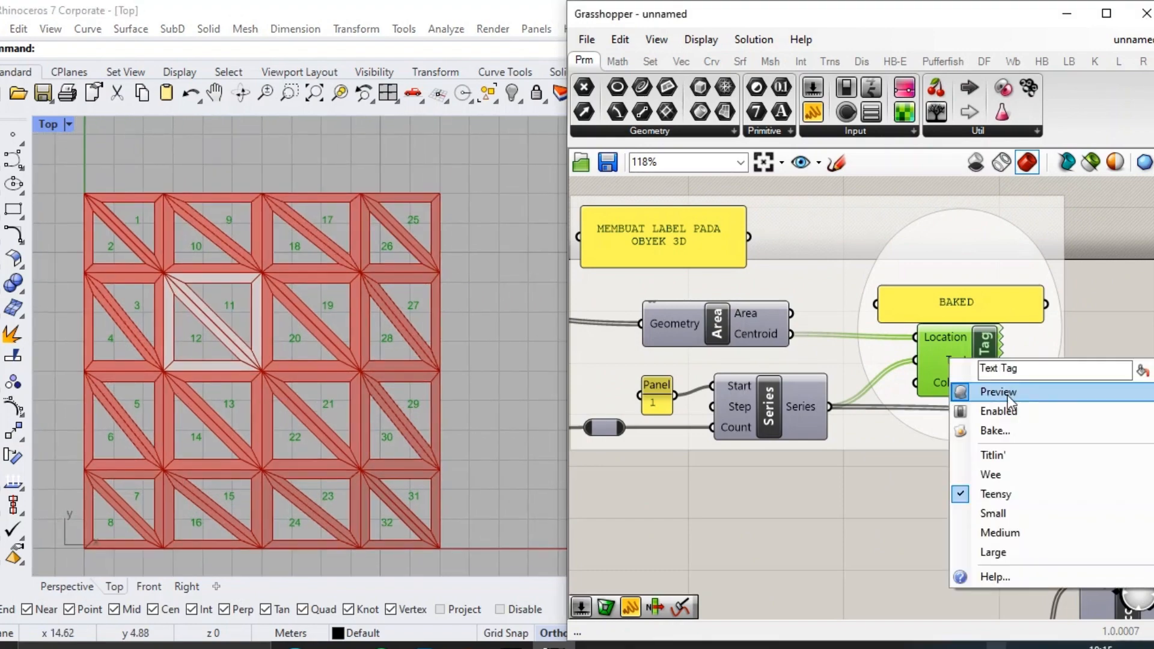
pyautogui.click(971, 430)
pyautogui.click(1012, 596)
# Bake the Loft surfaces that form the triangulated shell frame.
pyautogui.scroll(-5, 995, 442)
pyautogui.scroll(5, 724, 374)
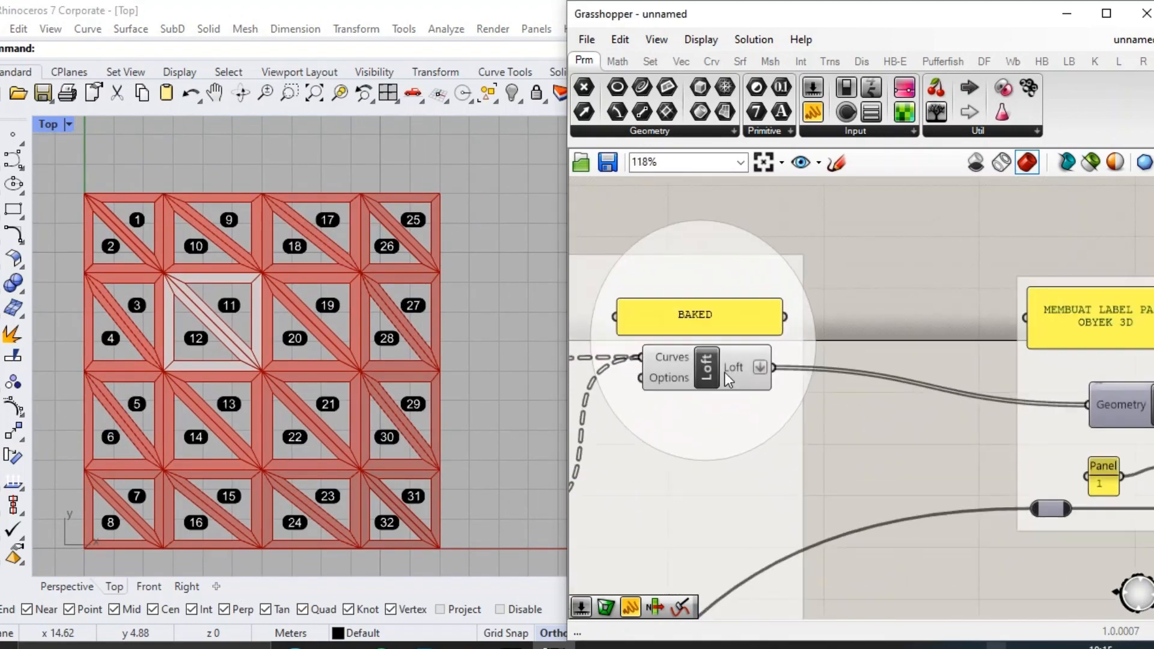
pyautogui.rightClick(740, 367)
pyautogui.click(791, 401)
pyautogui.click(811, 564)
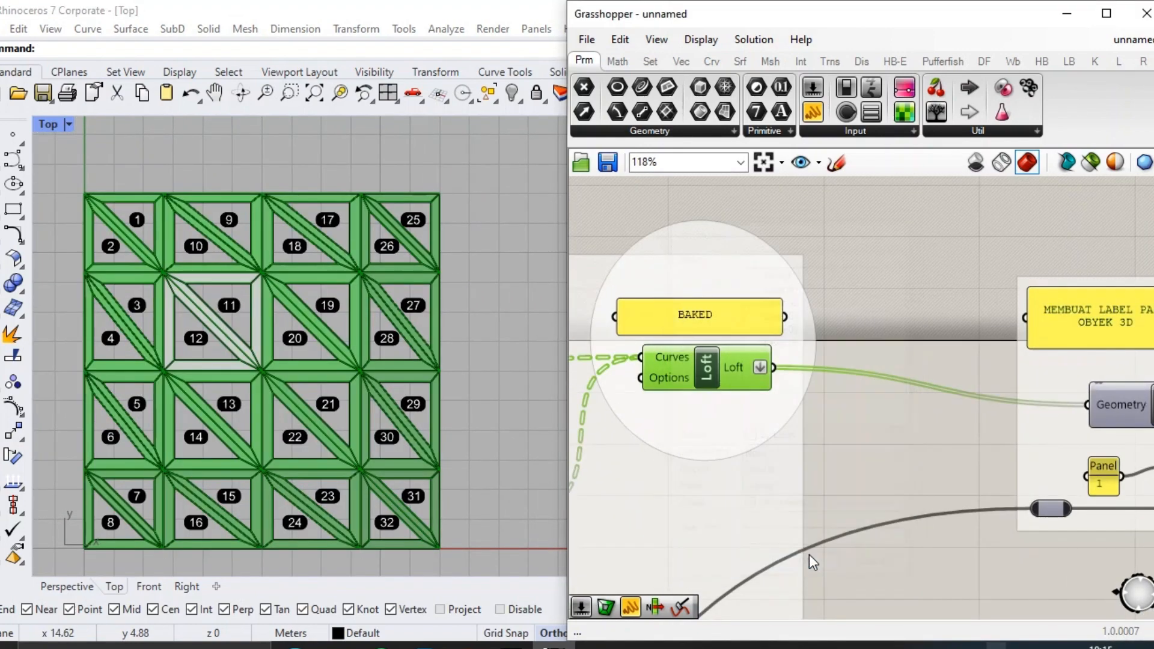
# Put away the Grasshopper window and shrink the Layers panel to enlarge the Rhino viewport.
pyautogui.click(1138, 23)
pyautogui.scroll(-2, 757, 272)
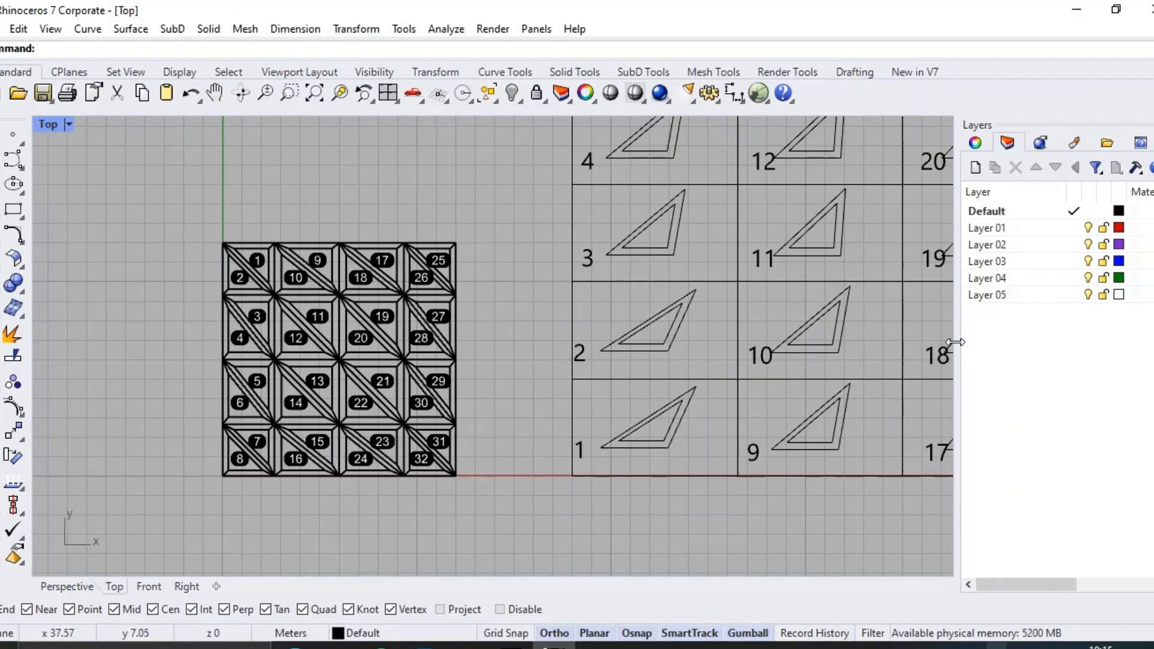
pyautogui.moveTo(1139, 341); pyautogui.dragTo(1138, 341)
# Show the baked shell in the Perspective viewport using the Rendered display mode.
pyautogui.scroll(8, 408, 355)
pyautogui.click(67, 587)
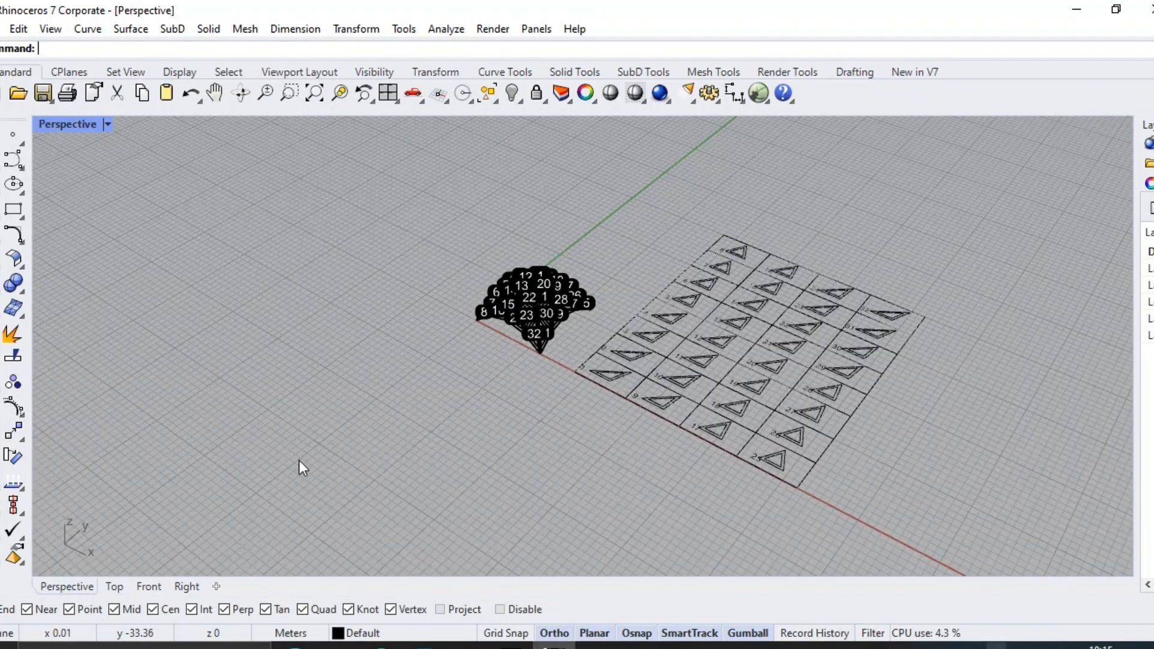
pyautogui.scroll(8, 529, 322)
pyautogui.scroll(3, 521, 318)
pyautogui.click(107, 124)
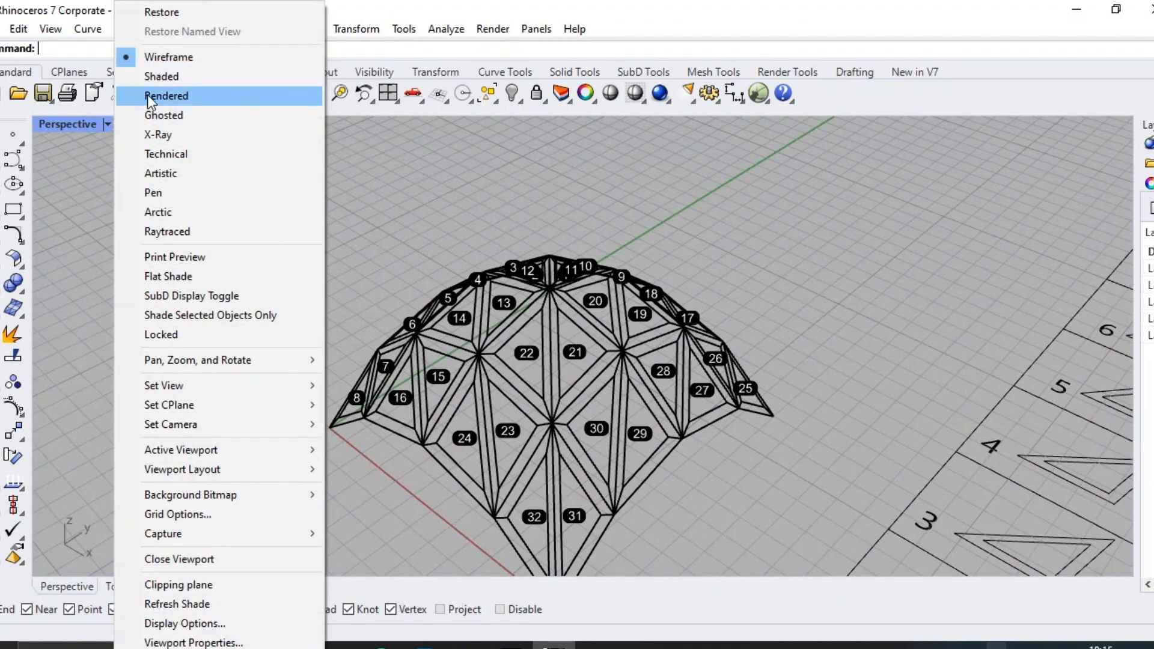
pyautogui.click(147, 95)
pyautogui.scroll(4, 535, 409)
pyautogui.moveTo(535, 409)
pyautogui.mouseDown(button='right')
pyautogui.moveTo(601, 386)
pyautogui.moveTo(460, 391)
pyautogui.mouseUp(button='right')
# Switch the Perspective viewport to Shaded display and inspect the numbered shell from several sides.
pyautogui.click(108, 124)
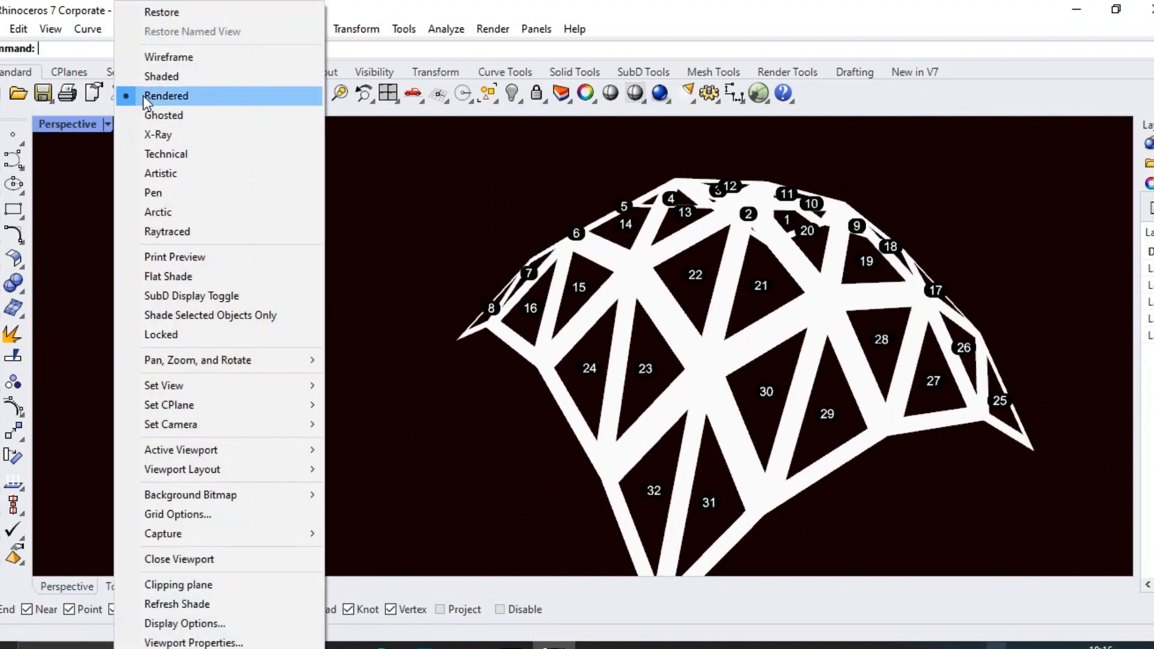
pyautogui.click(151, 78)
pyautogui.moveTo(640, 304); pyautogui.dragTo(705, 299, button='right')
pyautogui.moveTo(442, 322); pyautogui.dragTo(478, 430, button='right')
pyautogui.scroll(-8, 464, 356)
pyautogui.scroll(-8, 587, 359)
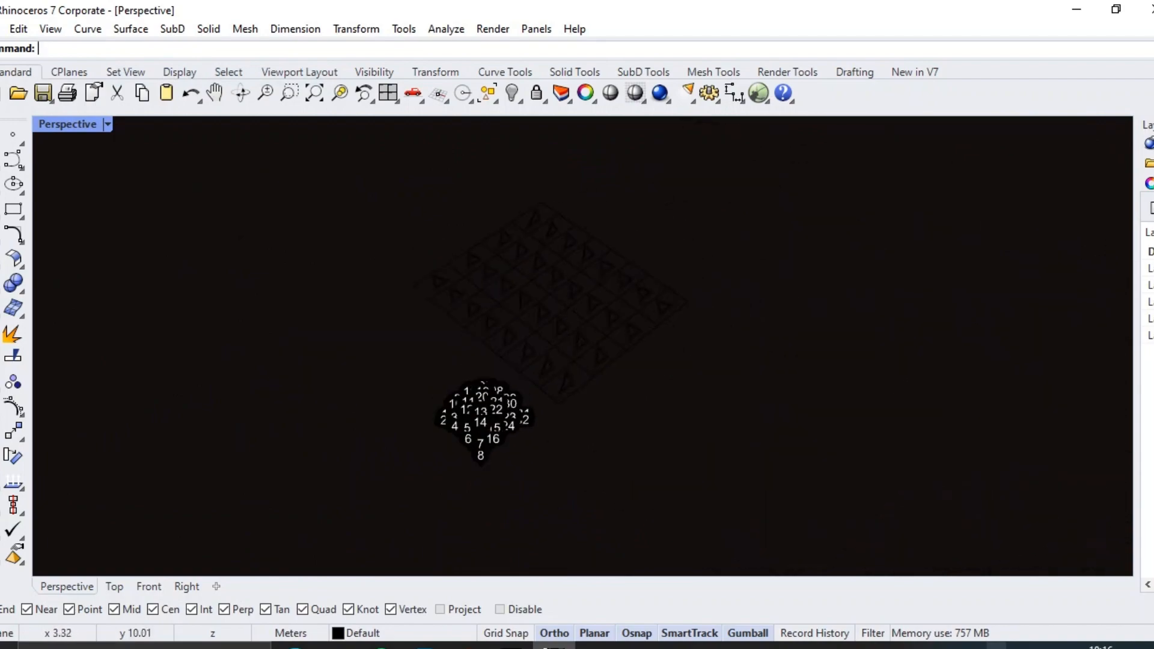
pyautogui.scroll(10, 478, 421)
pyautogui.scroll(-4, 493, 384)
pyautogui.scroll(6, 534, 322)
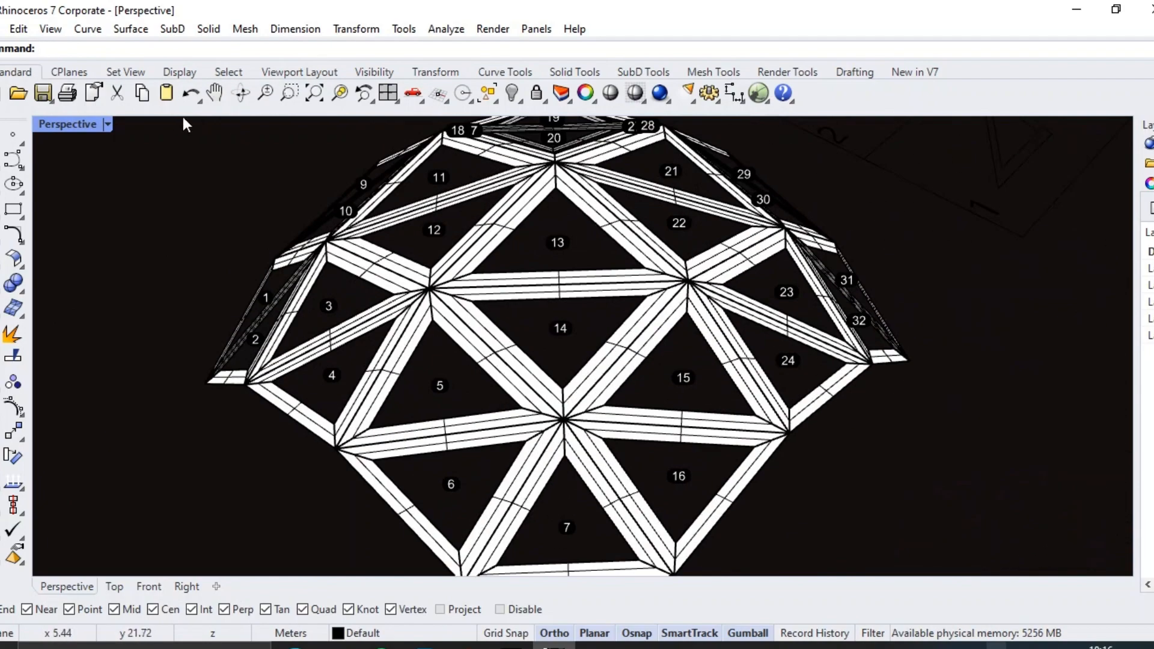
# Return the Perspective viewport to Wireframe display and view the baked shell together with the flat layout.
pyautogui.click(109, 124)
pyautogui.click(156, 63)
pyautogui.scroll(-10, 565, 348)
pyautogui.moveTo(710, 282); pyautogui.dragTo(652, 280, button='right')
pyautogui.scroll(6, 673, 223)
pyautogui.moveTo(725, 210); pyautogui.dragTo(626, 261, button='right')
# Compare the numbered shell panels with the matching flattened pieces on the cutting grid in the Top viewport.
pyautogui.click(116, 588)
pyautogui.scroll(-2, 369, 433)
pyautogui.scroll(2, 288, 409)
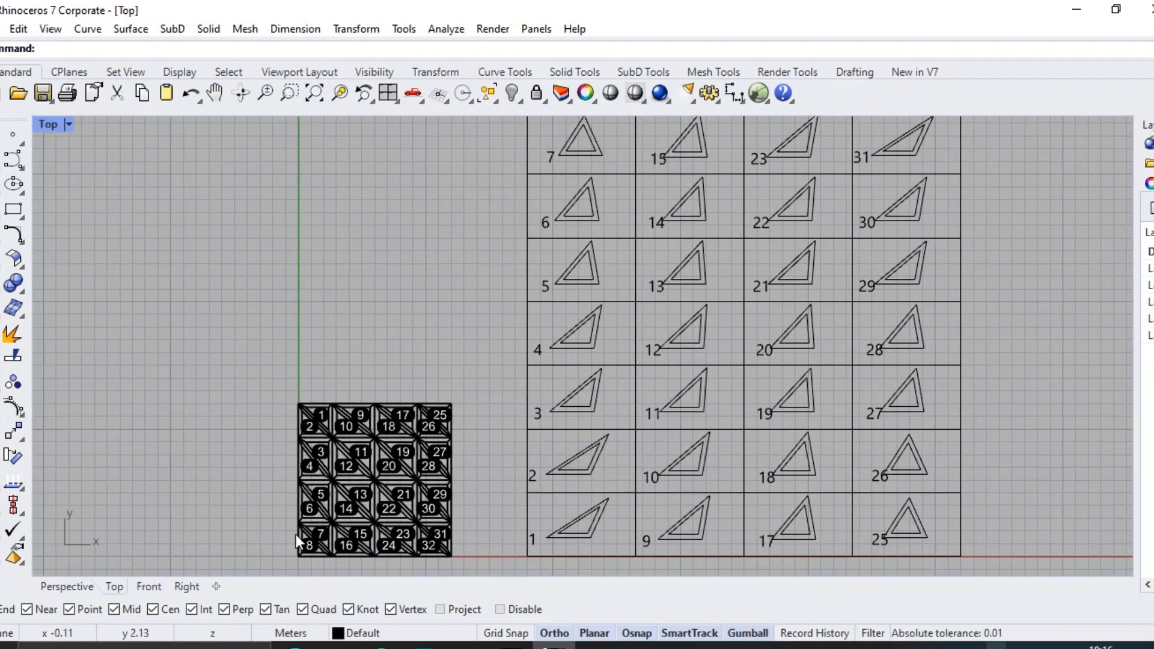
pyautogui.scroll(8, 482, 305)
pyautogui.scroll(-5, 760, 363)
pyautogui.scroll(6, 671, 370)
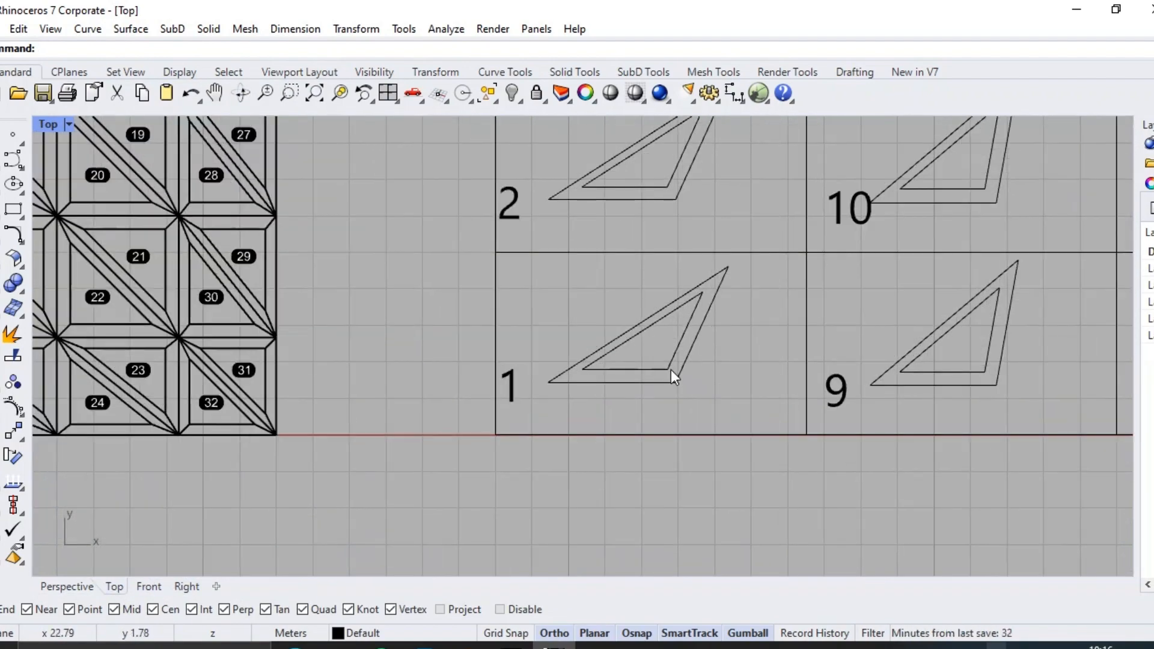
pyautogui.scroll(-8, 616, 342)
pyautogui.scroll(2, 631, 439)
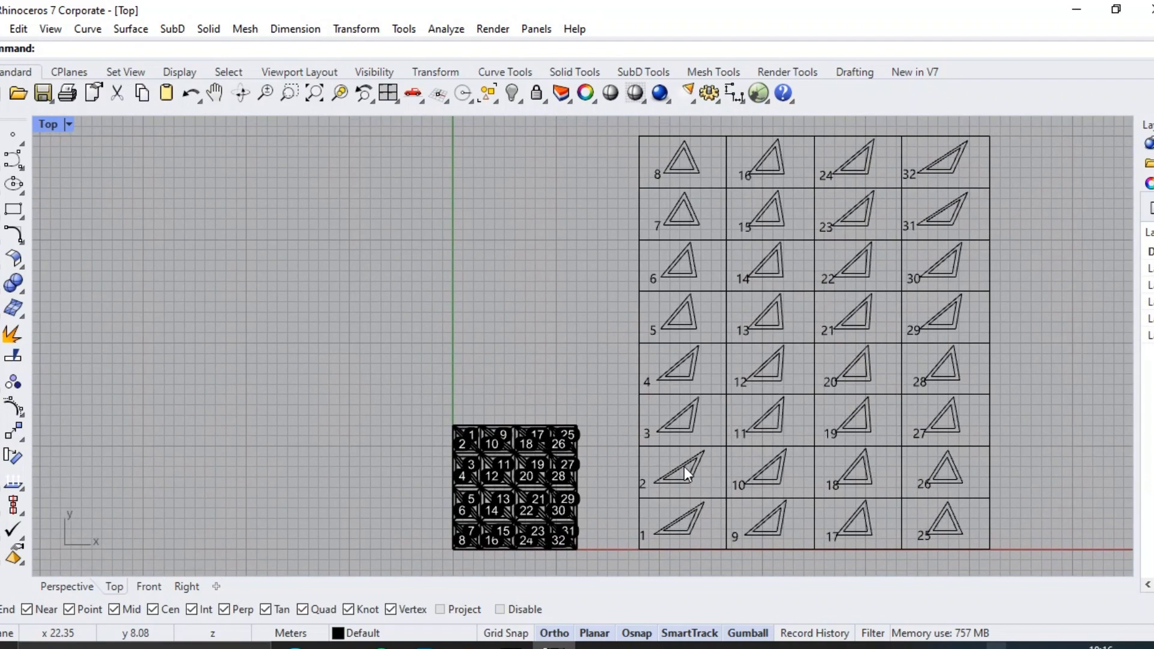
pyautogui.moveTo(684, 466); pyautogui.dragTo(536, 472, button='right')
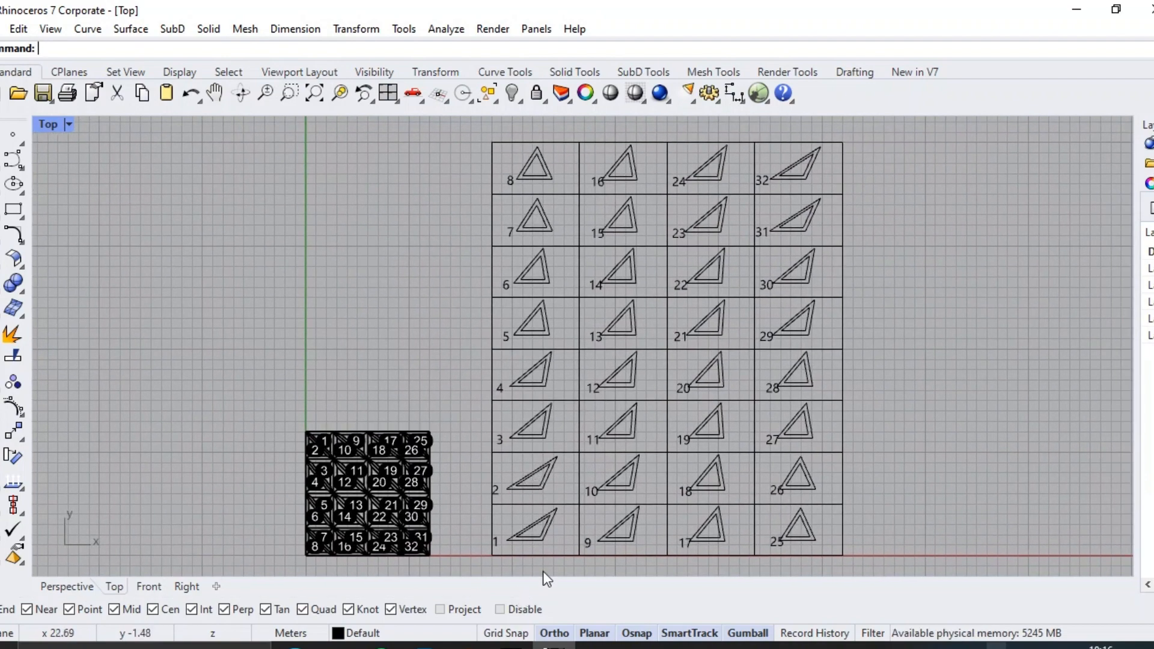